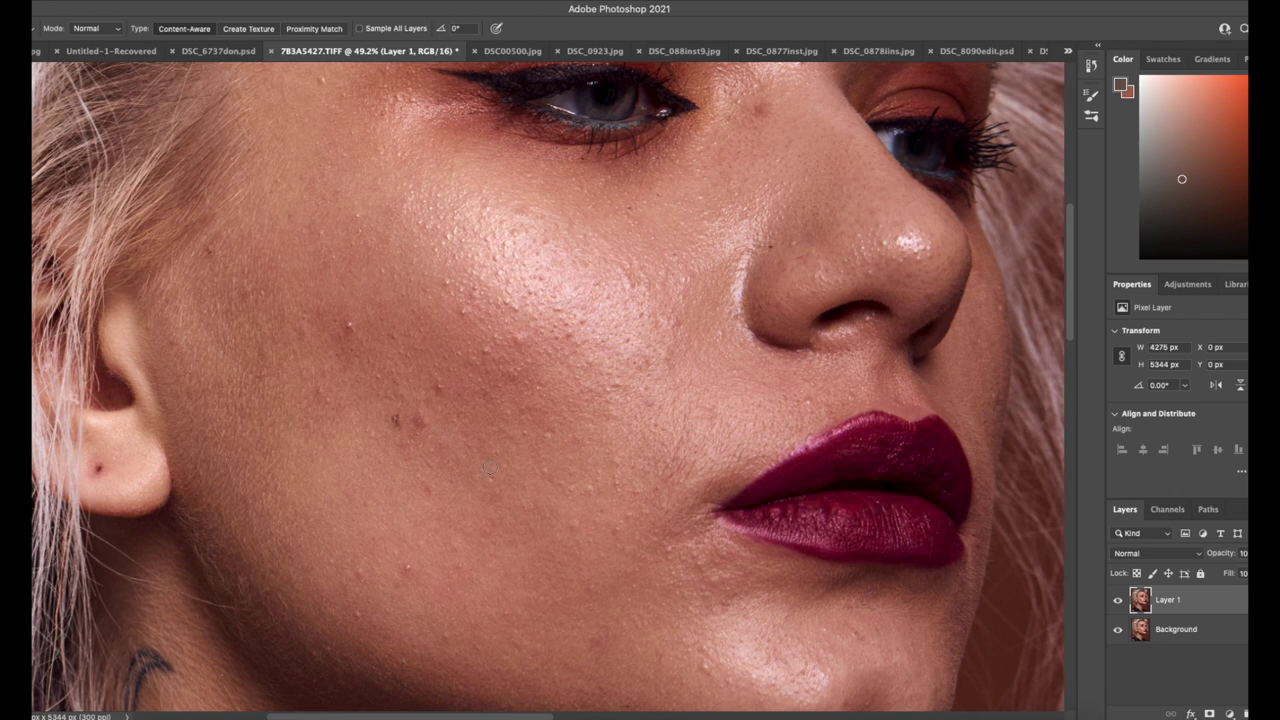
Step: Remove the dark blemishes on the middle of the cheek with the content-aware Spot Healing Brush
left_click(419, 422)
left_click(394, 421)
left_click(33, 37)
mouse_move(357, 330)
left_mouse_down()
mouse_move(387, 320)
mouse_move(435, 323)
left_mouse_up()
Step: Reduce the healing brush size and heal the dark spot on the cheek at close range
key("[")
key("[")
key("[")
key("[")
key("[")
key("[")
key("[")
left_click(333, 328)
left_click(333, 328)
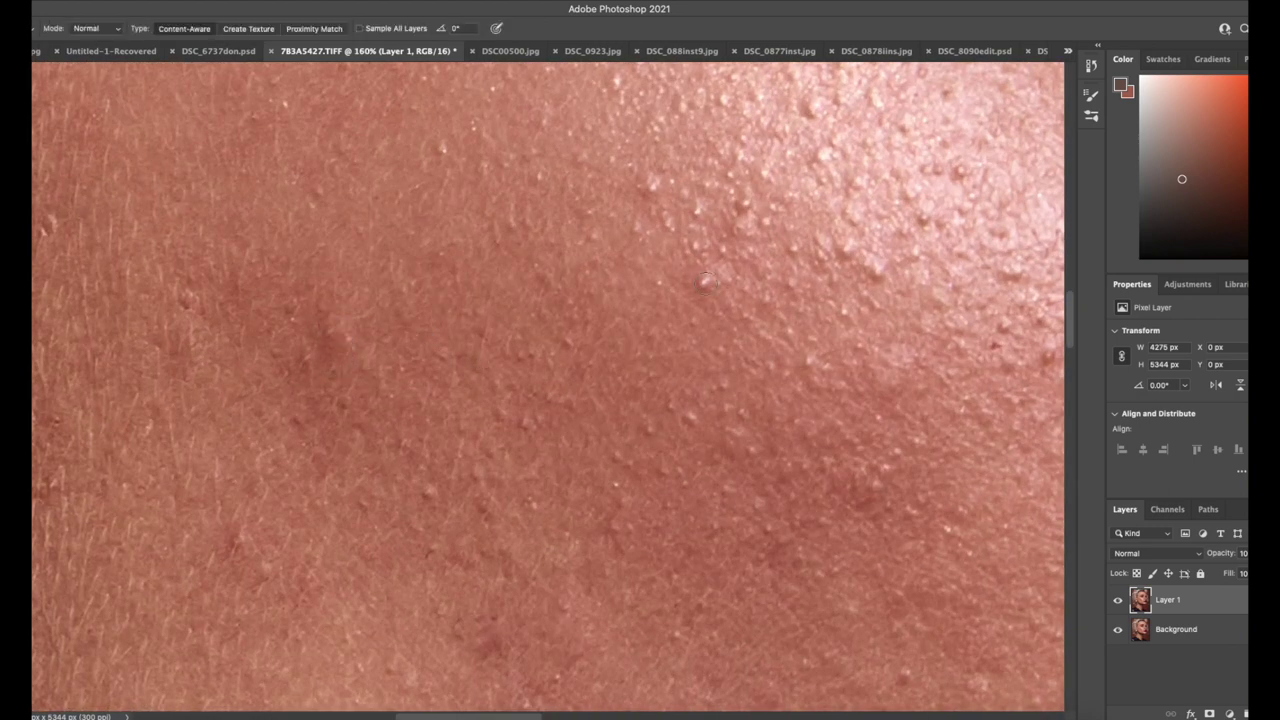
Step: Heal the raised bumps along the lower edge of the shiny cheek highlight
left_click(784, 216)
left_click(821, 155)
left_click(846, 250)
left_click(883, 280)
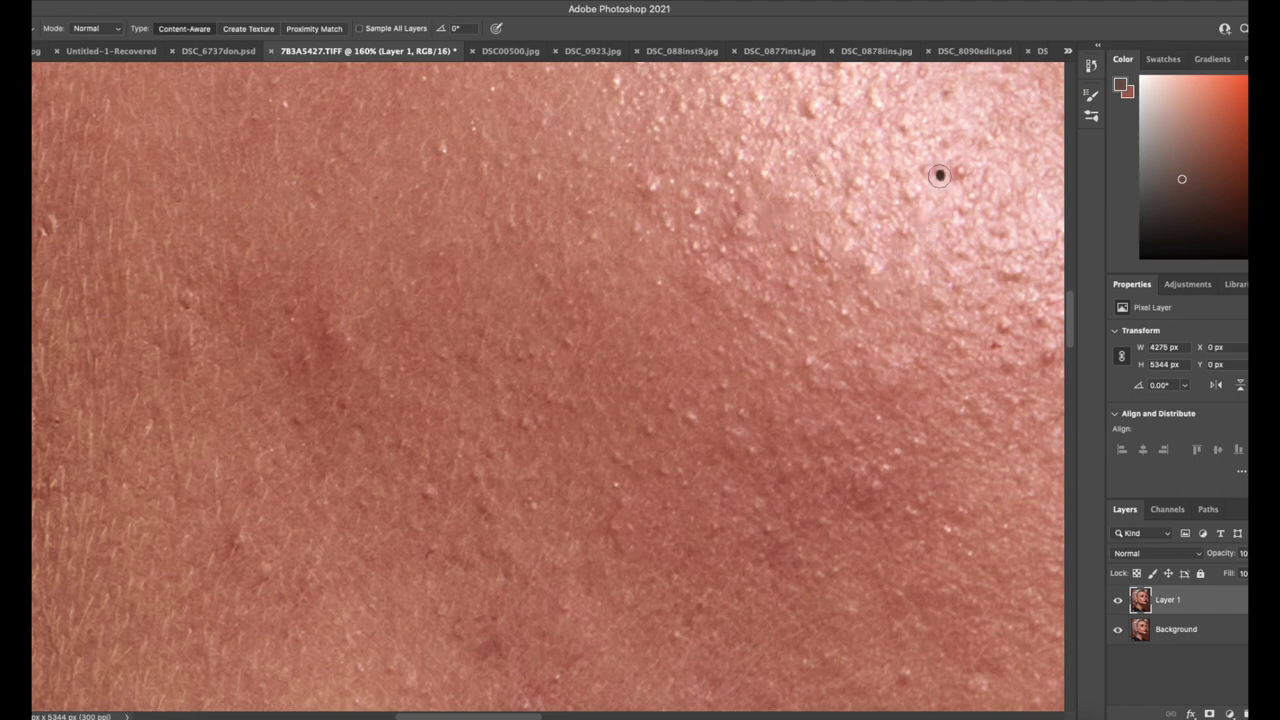
left_click_drag(810, 112, 816, 97)
Step: Heal the isolated bumps across the centre of the cheek, below the highlight
left_click(645, 190)
left_click(651, 431)
left_click(430, 494)
left_click(528, 423)
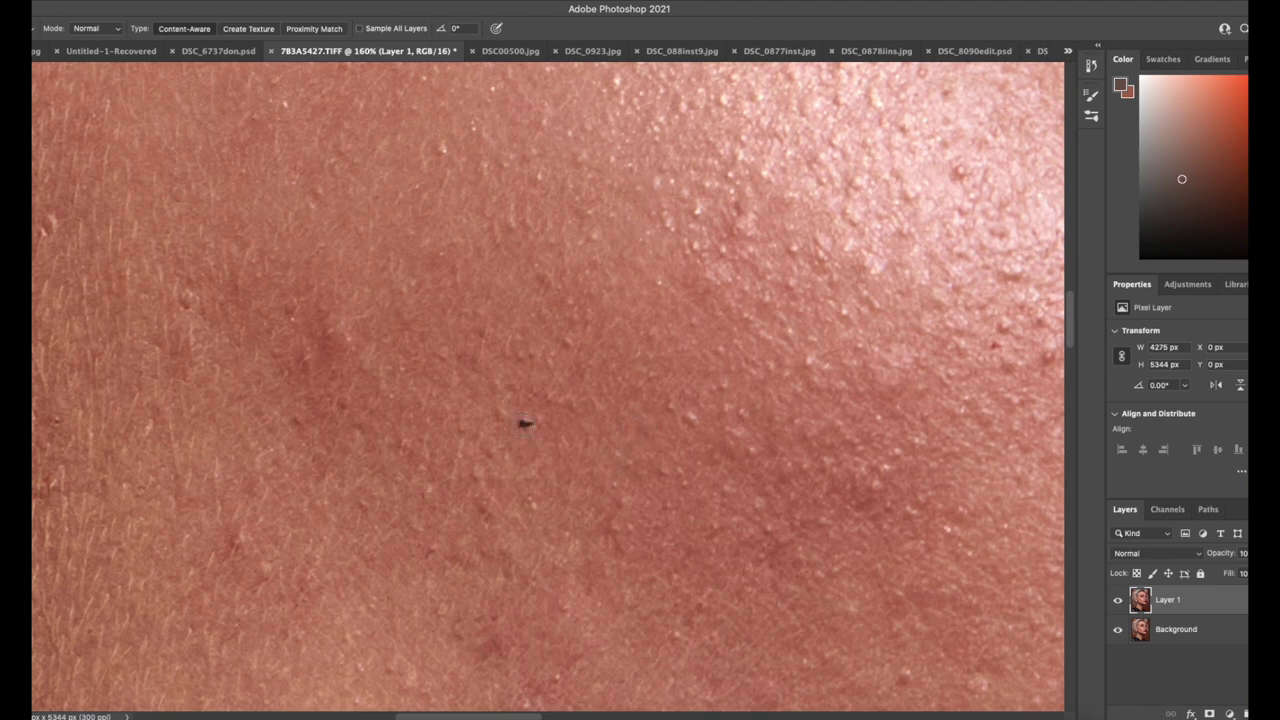
Step: Heal the reddish spots and bright bumps on the ear side of the cheek
left_click(347, 638)
left_click(235, 548)
left_click(182, 303)
left_click(60, 424)
left_click(47, 225)
left_click(288, 102)
left_click(444, 149)
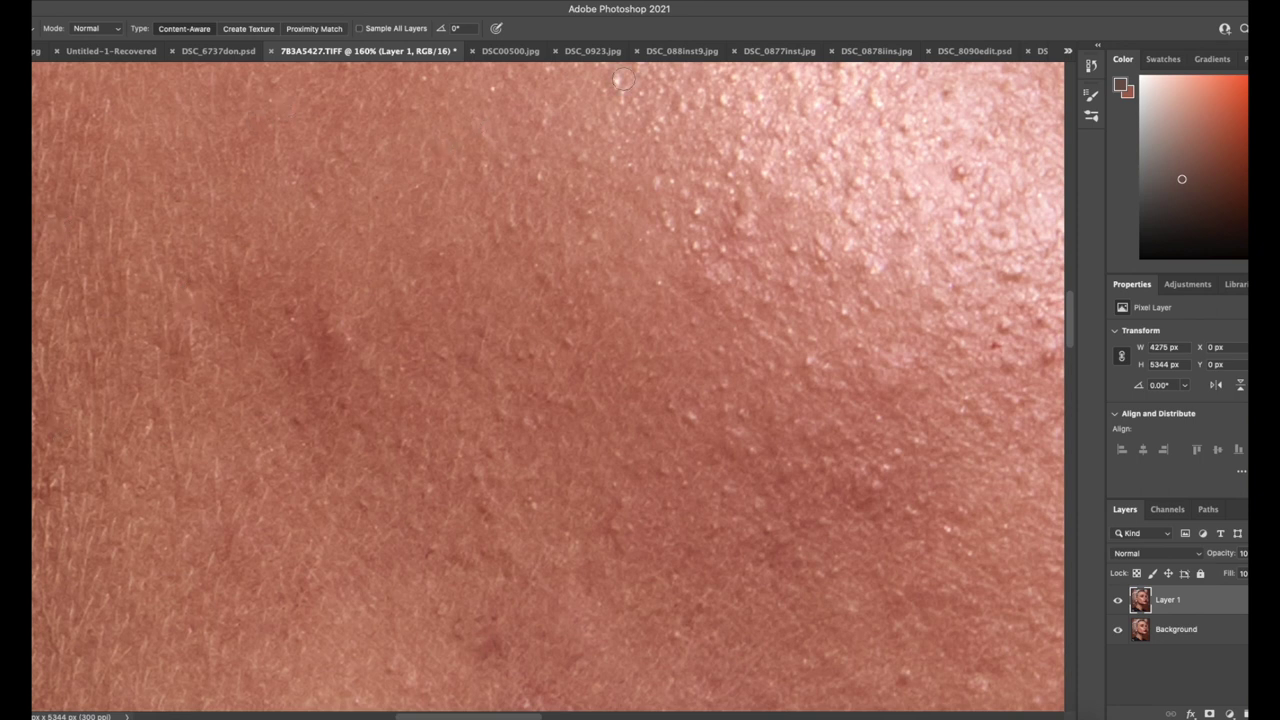
Step: Heal the small bumps and dark patches across the redder middle part of the cheek
left_click(346, 341)
left_click(414, 689)
left_click(429, 553)
left_click(691, 420)
left_click(828, 367)
left_click(731, 434)
left_click(740, 412)
left_click(749, 451)
left_click(752, 503)
left_click(766, 525)
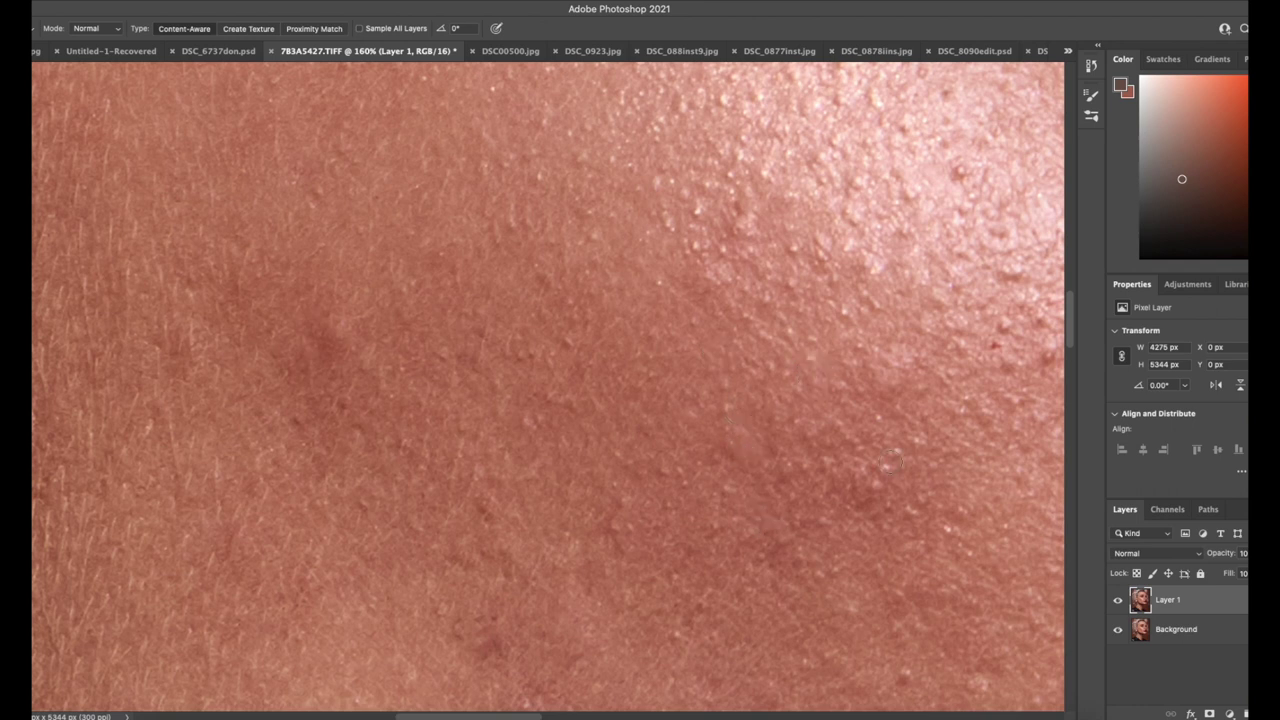
Step: Heal the remaining dark marks and bumps on the lower part of the cheek
left_click(871, 473)
left_click(920, 439)
left_click(903, 685)
left_click(481, 653)
left_click(494, 619)
left_click(484, 502)
Step: Heal the red blemish near the hairline and the small spots across the upper cheek
key("space")
left_click_drag(277, 471, 720, 597)
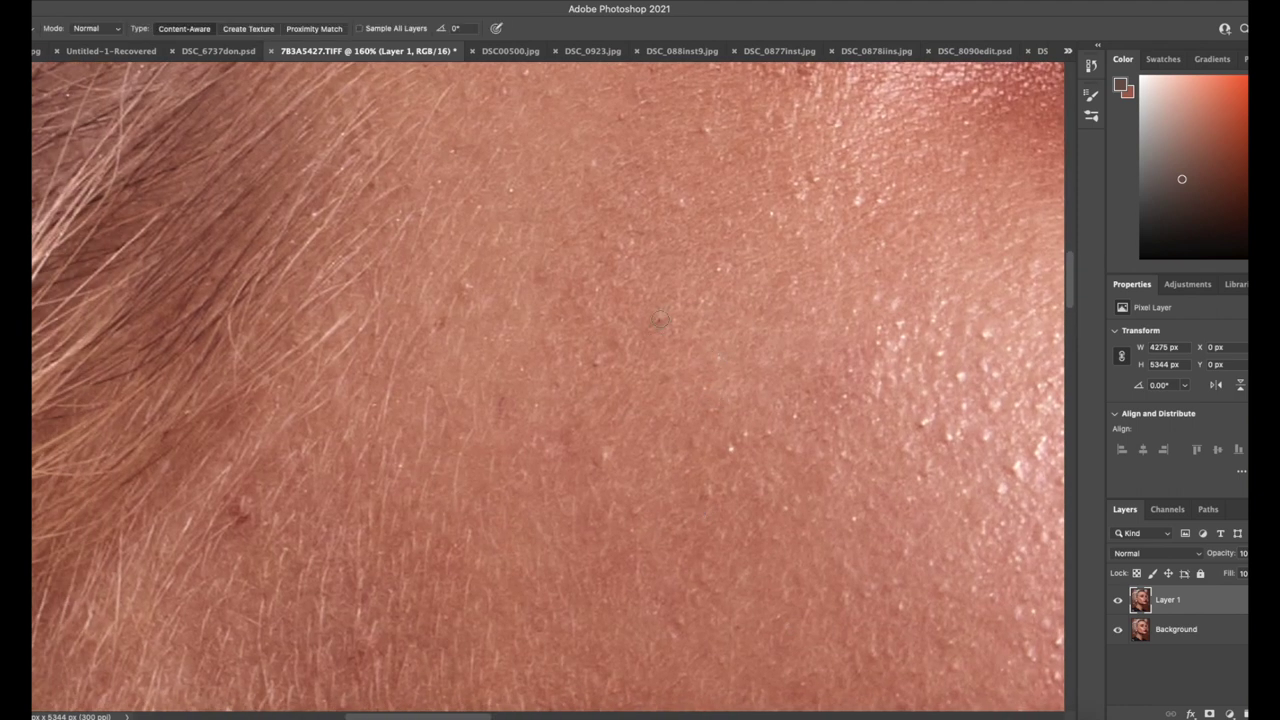
left_click(240, 514)
left_click(607, 455)
left_click(997, 407)
left_click(997, 493)
left_click(680, 198)
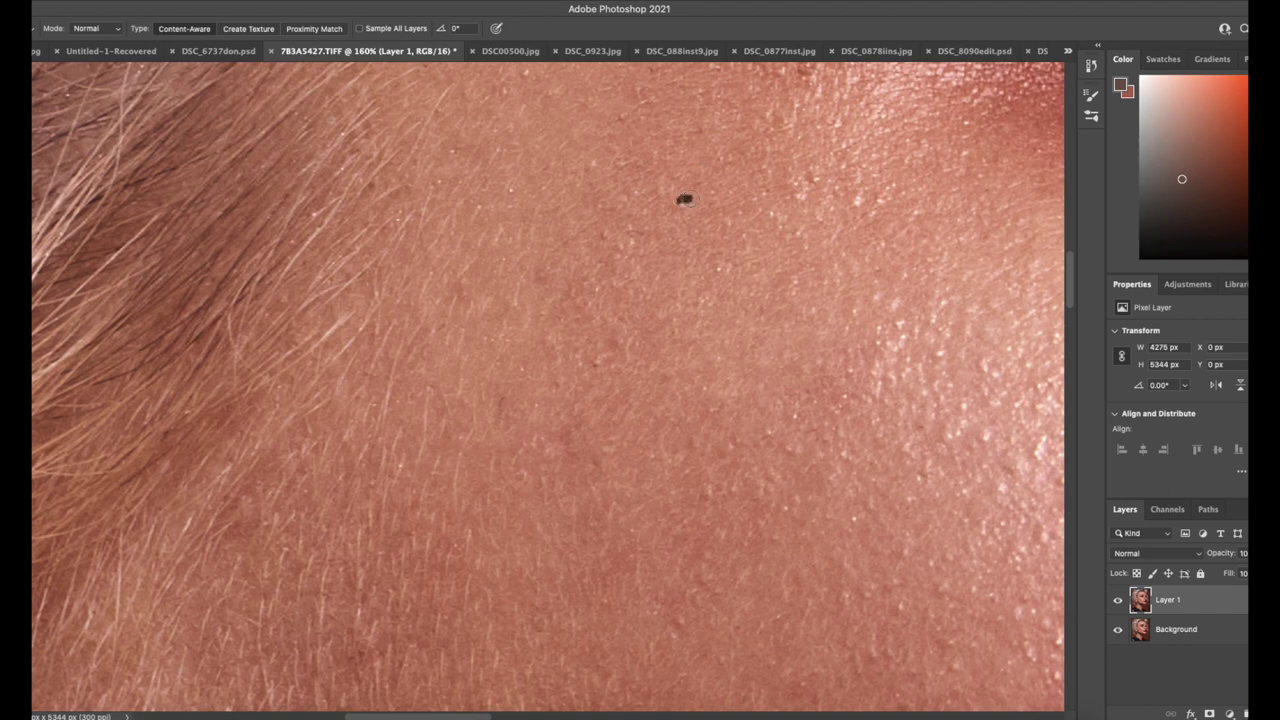
left_click(700, 302)
left_click(607, 352)
Step: Heal the raised bump and small spots on the temple beside the outer eye
scroll(126, 355, "down", 5)
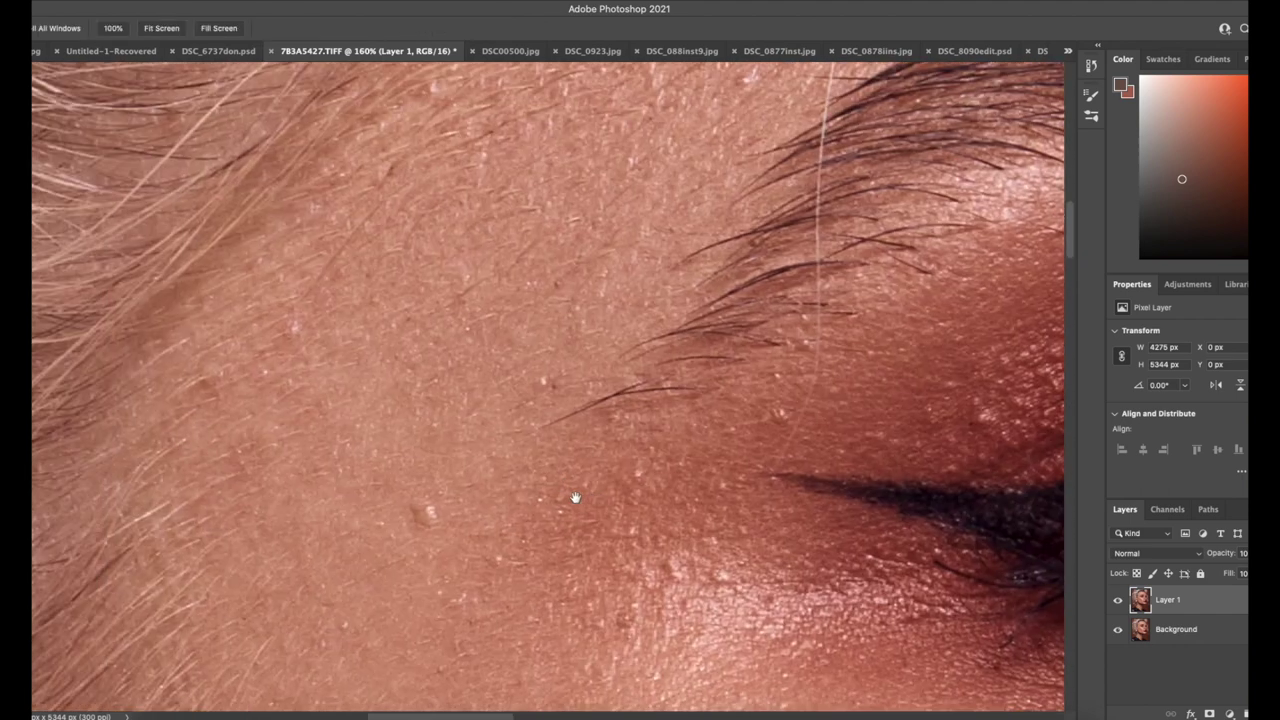
left_click(461, 545)
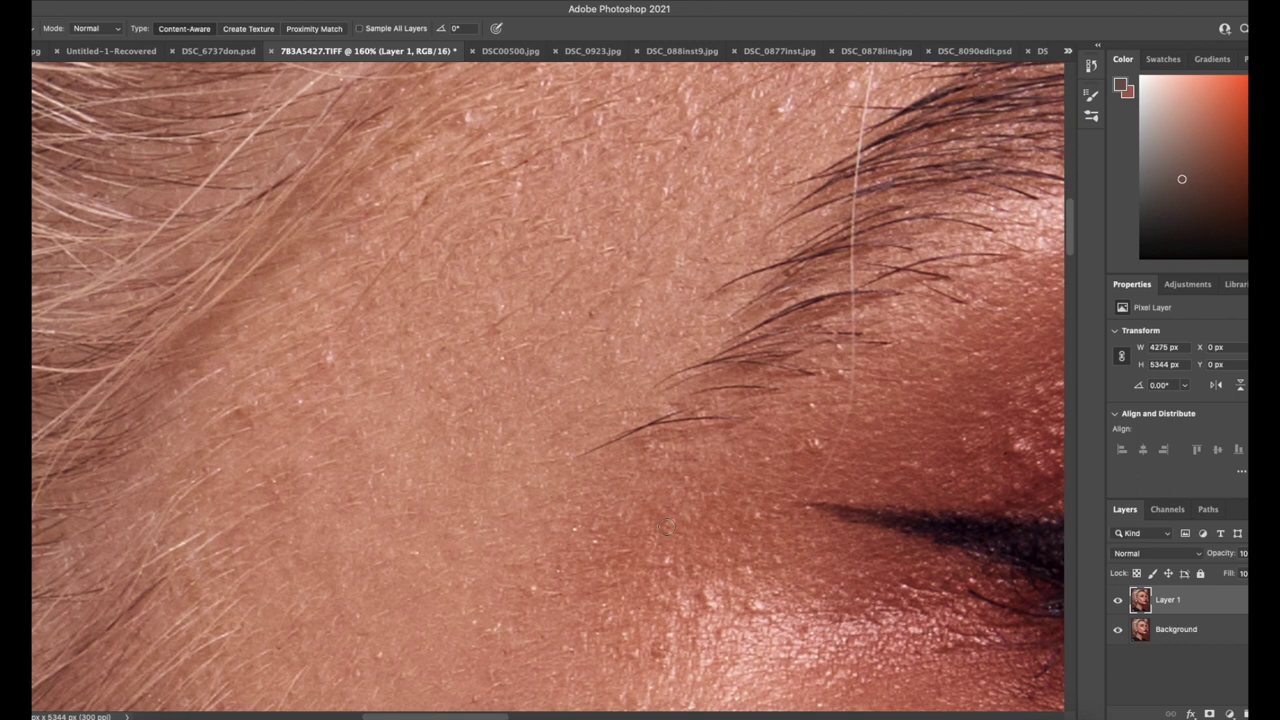
left_click(755, 514)
left_click(748, 603)
left_click(497, 631)
left_click(470, 625)
Step: Remove the stray hairs at the eyebrow's tail and temple, and heal the spots just above the eyebrow
left_click_drag(572, 460, 642, 426)
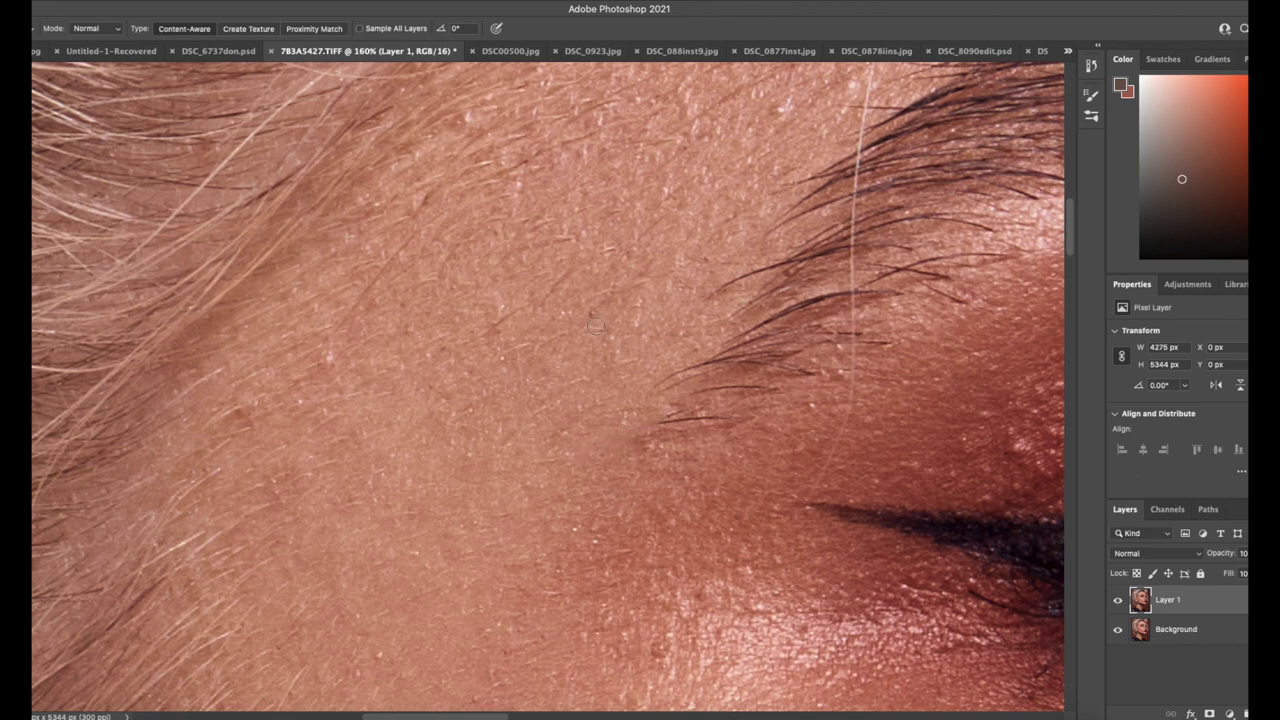
left_click_drag(386, 266, 355, 316)
left_click_drag(476, 201, 371, 440)
left_click_drag(731, 333, 463, 514)
left_click(572, 371)
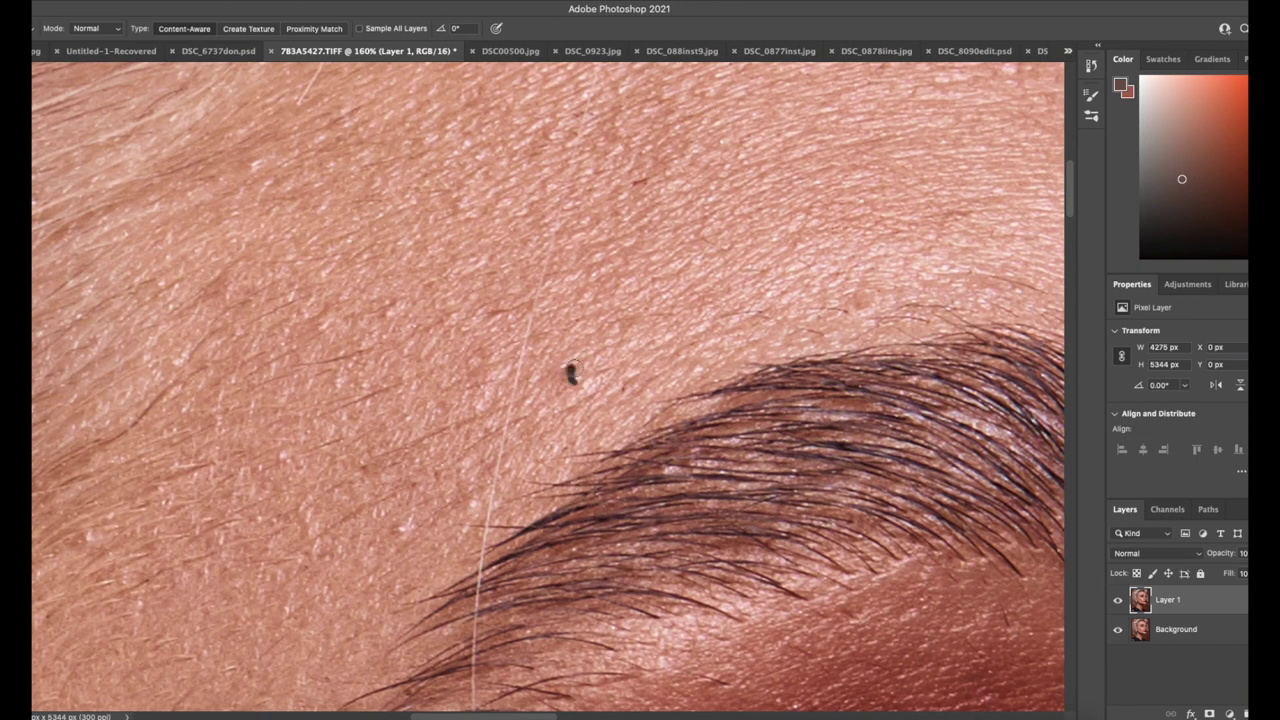
left_click(848, 302)
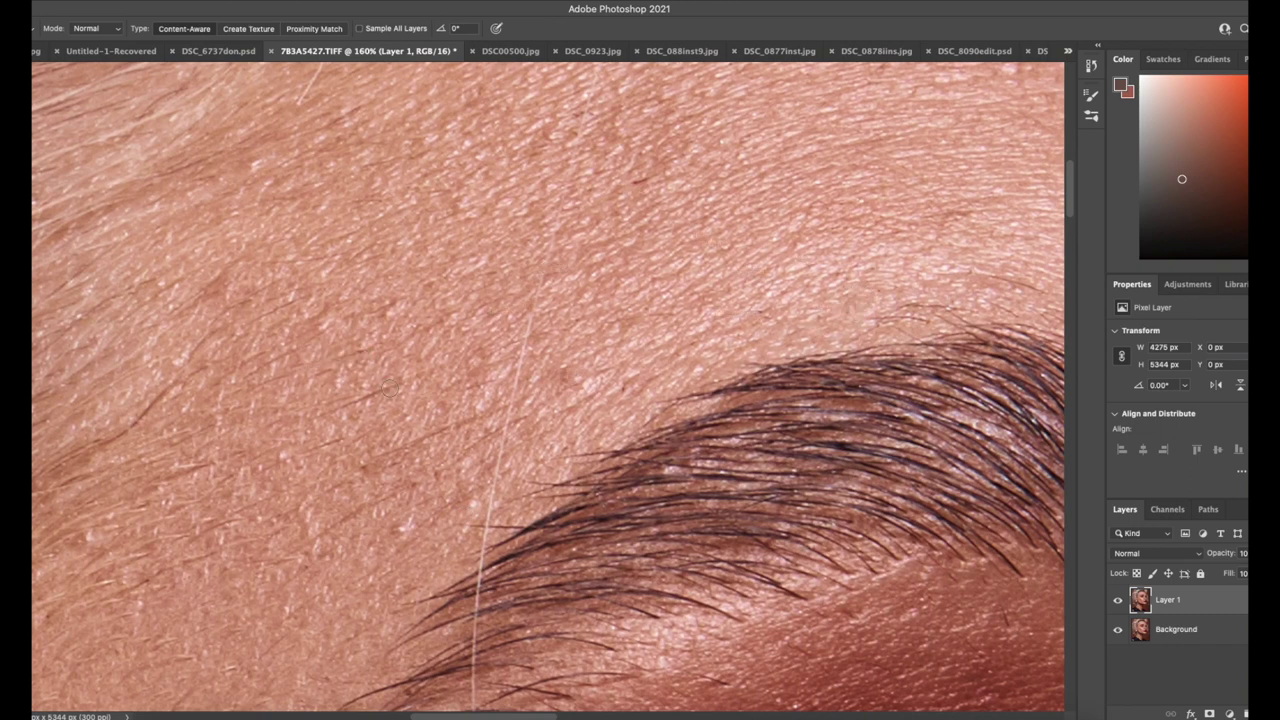
Step: Paint out the light hair strand and short dark hairs on the forehead above the eyebrow's tail
mouse_move(546, 250)
left_mouse_down()
mouse_move(504, 390)
mouse_move(487, 518)
left_mouse_up()
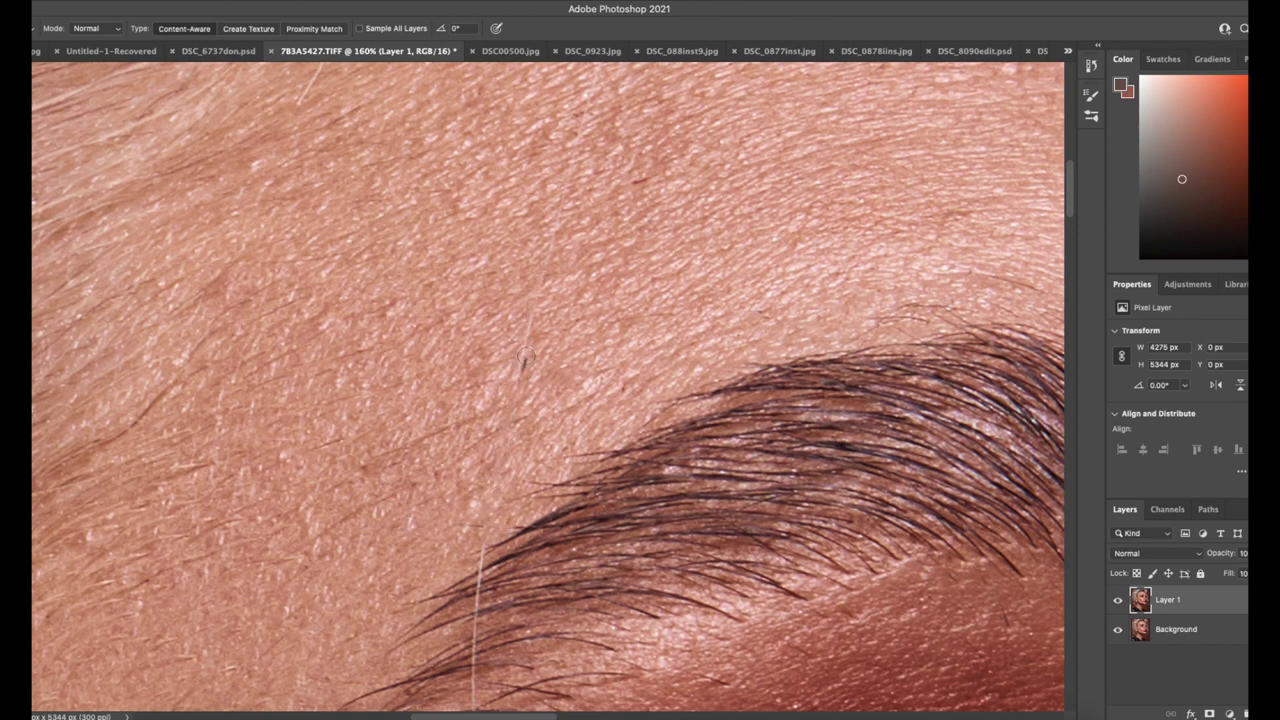
left_click_drag(506, 426, 451, 454)
left_click_drag(558, 290, 514, 376)
left_click_drag(404, 488, 299, 545)
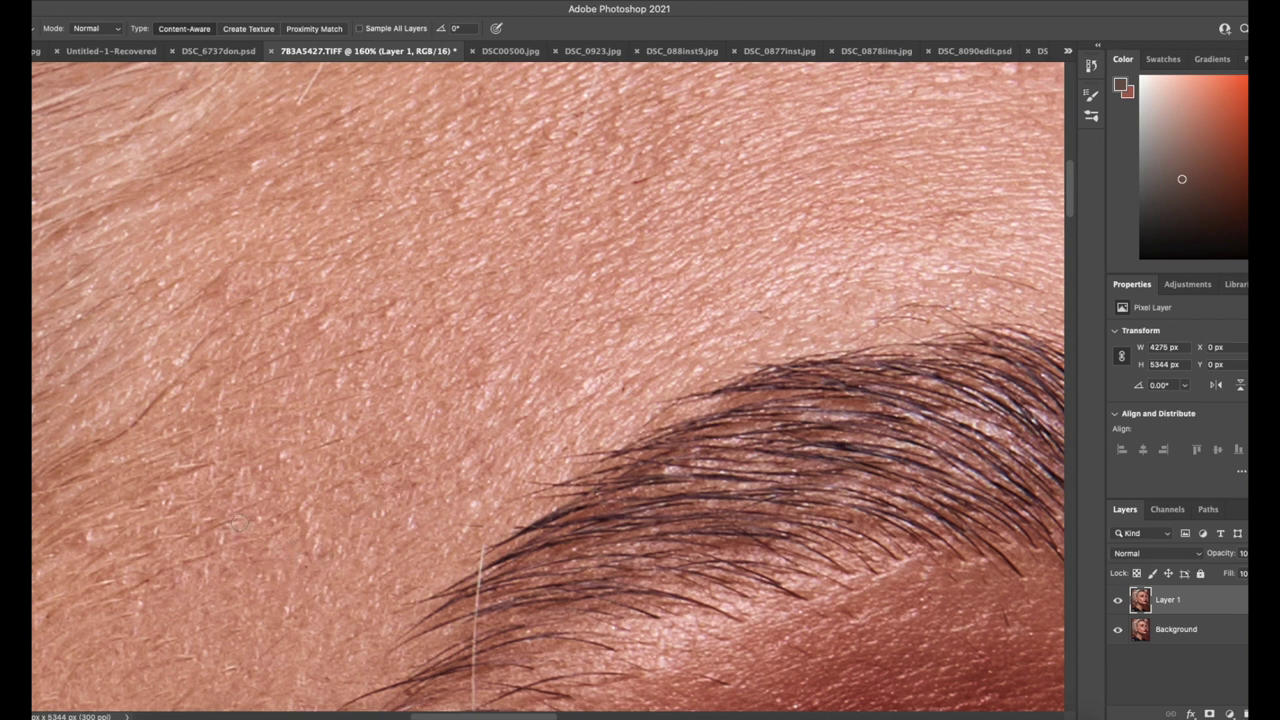
left_click_drag(365, 355, 313, 371)
Step: Paint out the rest of the light hair strand across the eyebrow down to the eyeliner wing
scroll(413, 381, "down", 5)
left_click_drag(460, 353, 452, 490)
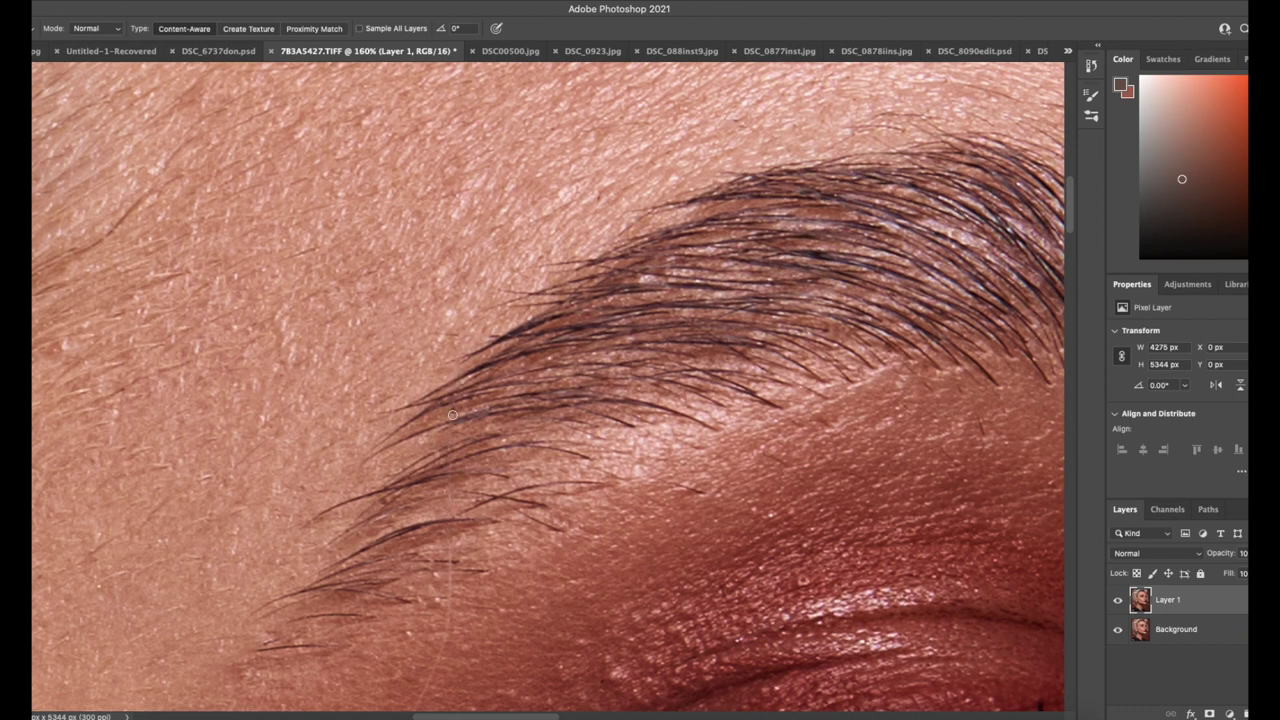
left_click_drag(451, 540, 450, 588)
left_click_drag(774, 455, 782, 461)
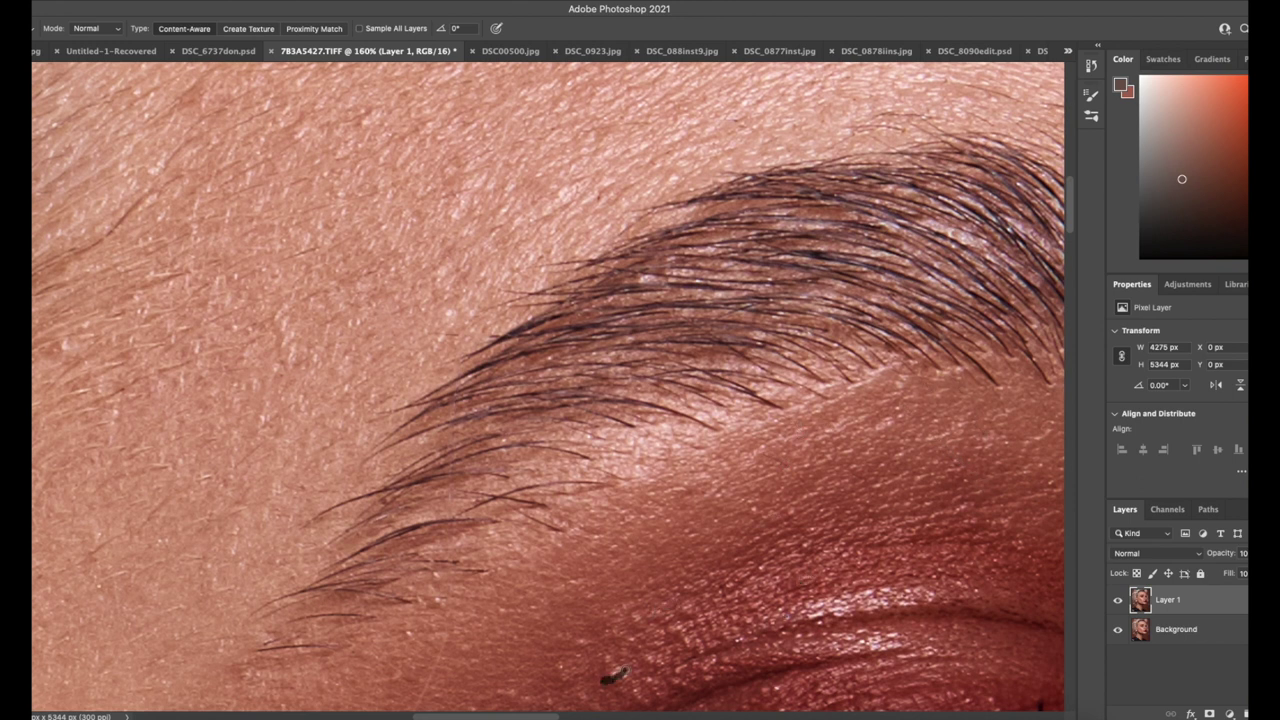
key("space")
left_click_drag(534, 489, 560, 314)
left_click_drag(580, 206, 553, 281)
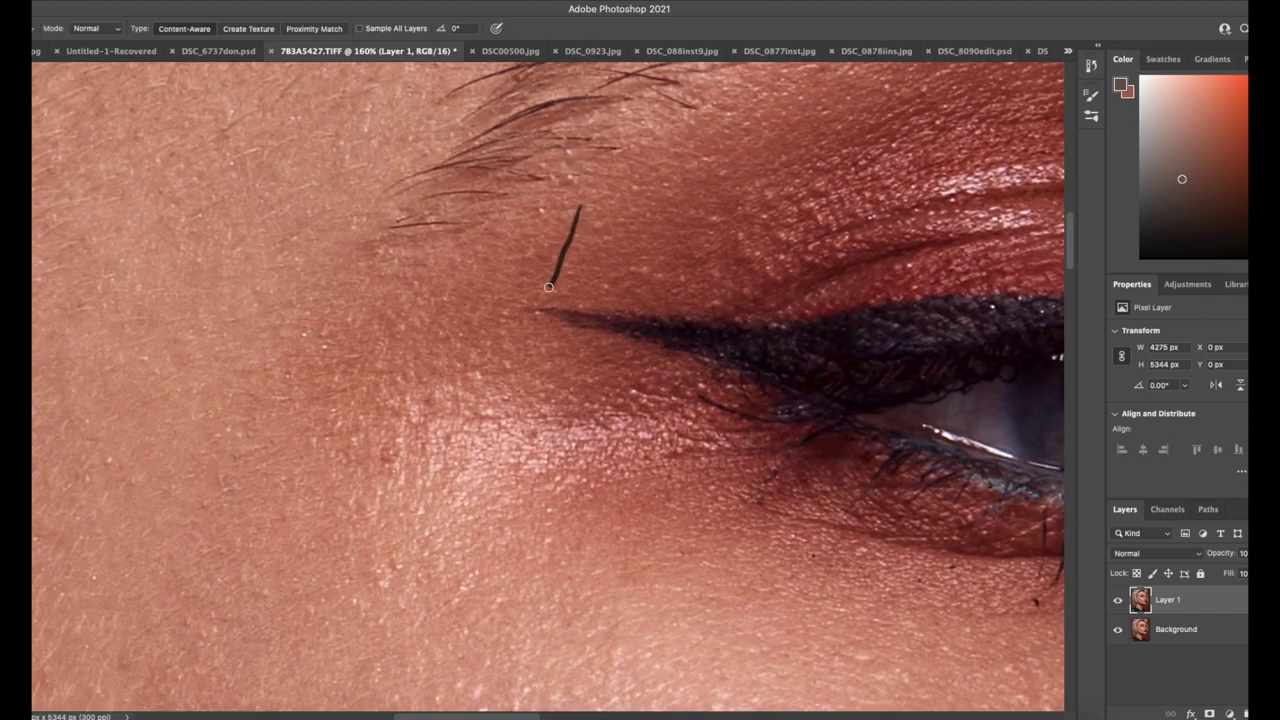
Step: Heal the dark and red spots in the lower part of the shiny cheekbone highlight
key("space")
left_click_drag(333, 357, 224, 243)
left_click_drag(640, 600, 597, 283)
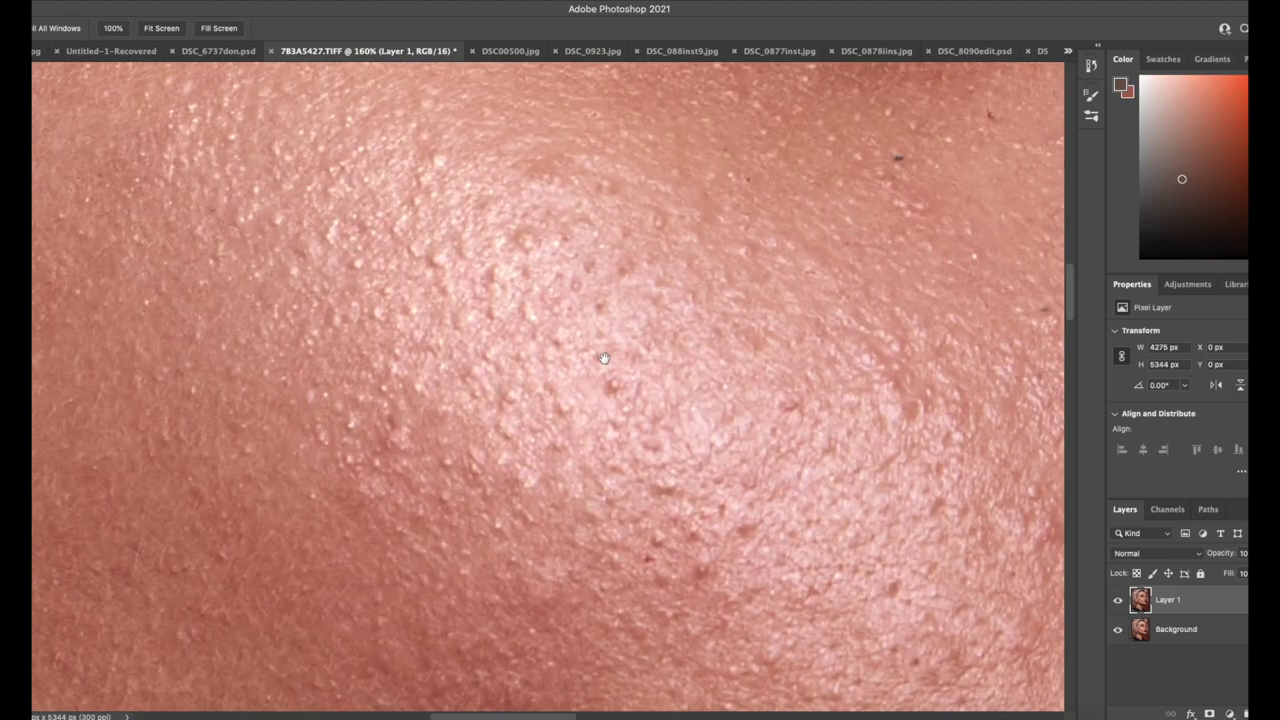
left_click(666, 490)
left_click(658, 538)
left_click(704, 571)
left_click(748, 533)
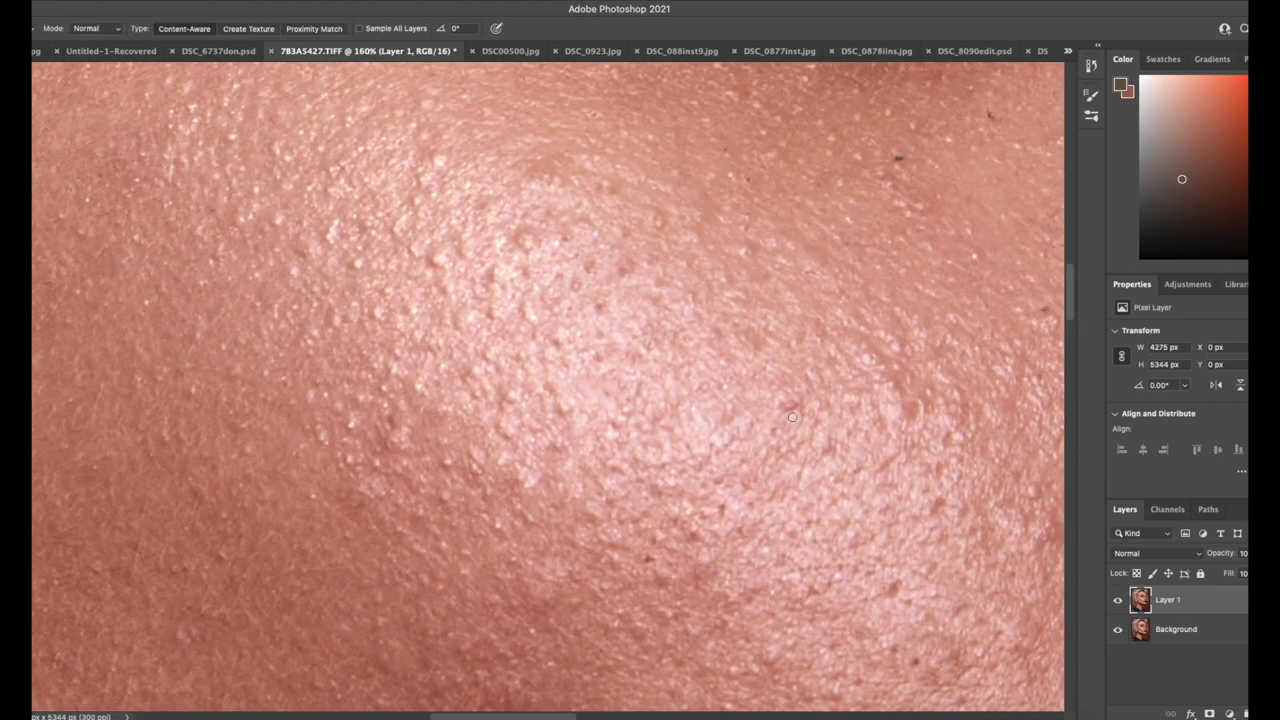
Step: Heal the remaining bumps and pores around the upper and outer parts of the cheekbone highlight
left_click(909, 406)
left_click(747, 334)
left_click(657, 222)
left_click(524, 242)
left_click(486, 173)
left_click(444, 179)
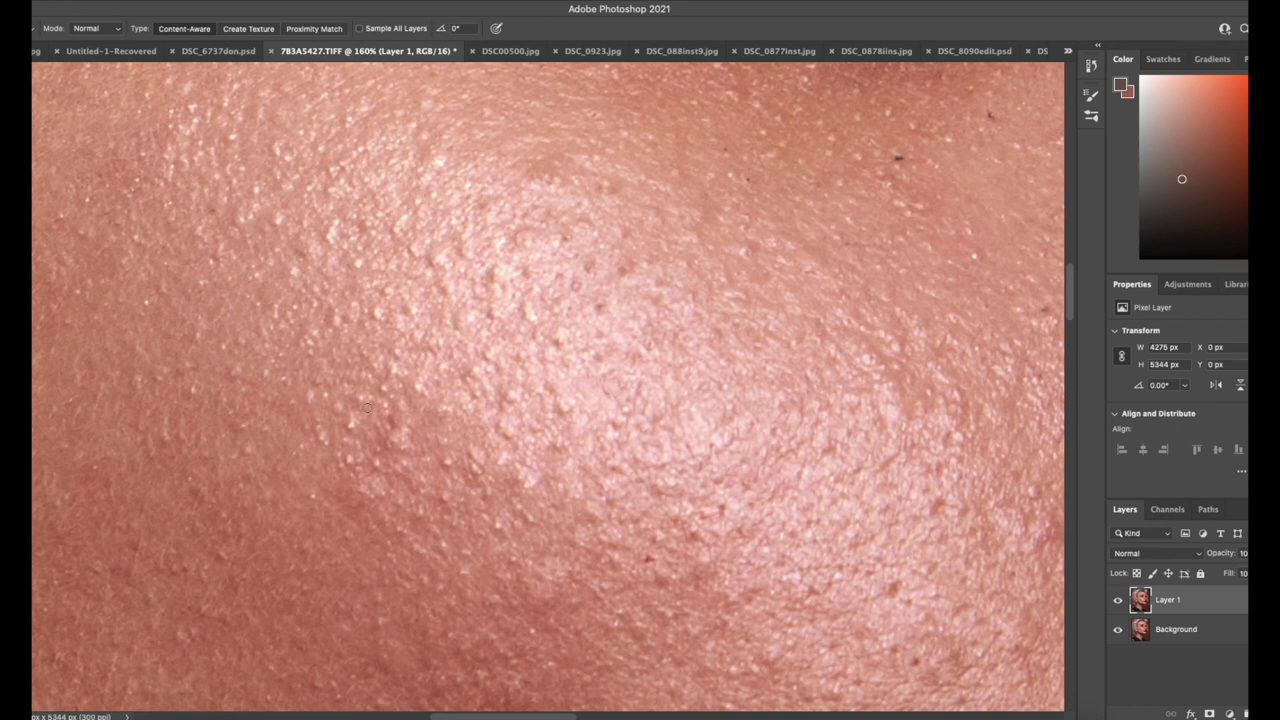
left_click(352, 461)
left_click(326, 440)
left_click(307, 403)
Step: Heal the dark spot and nearby blemish where the side of the nose meets the cheek
key("space")
left_click_drag(655, 640, 577, 403)
left_click_drag(690, 620, 611, 320)
left_click_drag(850, 190, 617, 588)
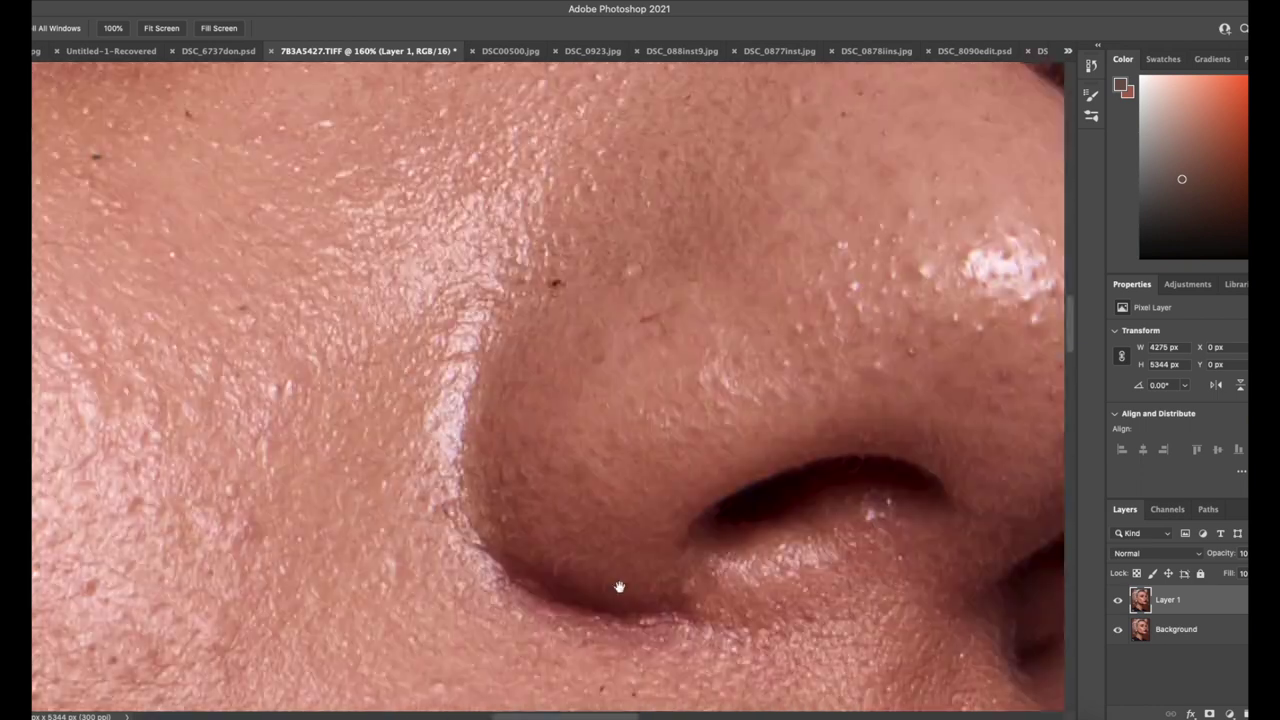
left_click_drag(563, 196, 440, 404)
left_click(428, 490)
left_click(466, 398)
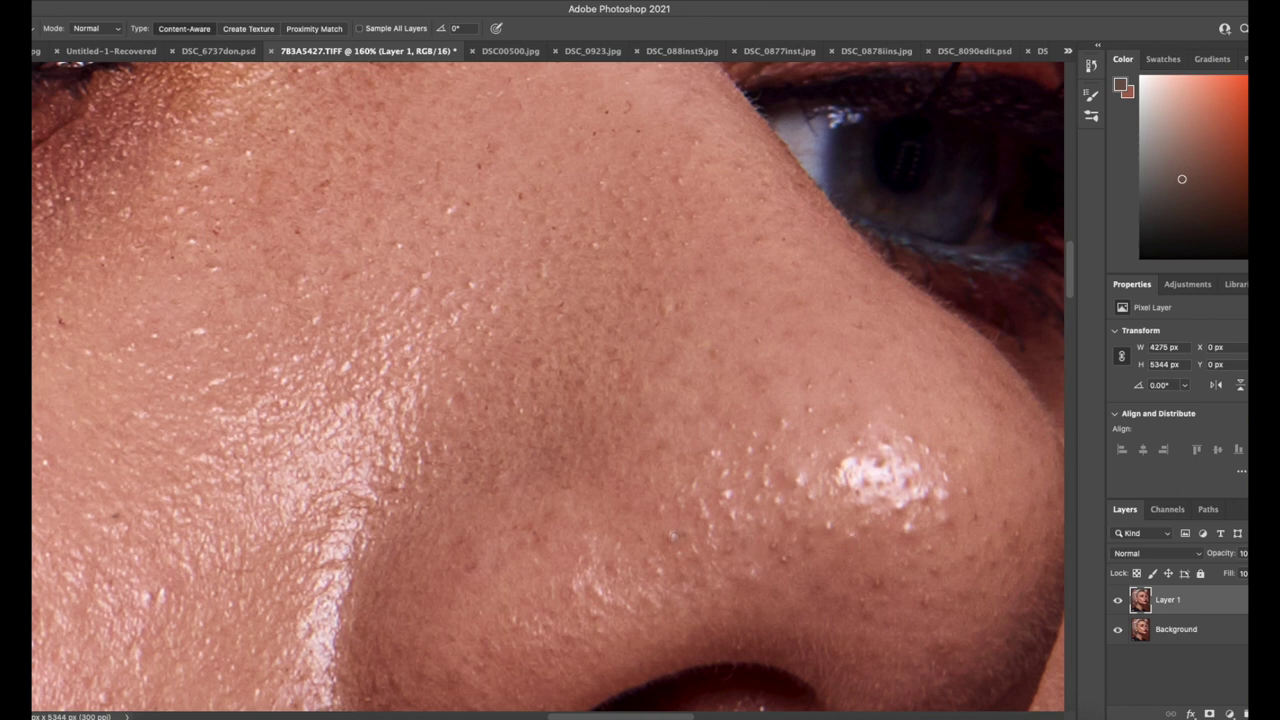
Step: Heal the small specks on the skin beneath the lower eyelashes
left_click_drag(644, 316, 929, 614)
left_click_drag(390, 700, 686, 451)
left_click_drag(586, 393, 613, 386)
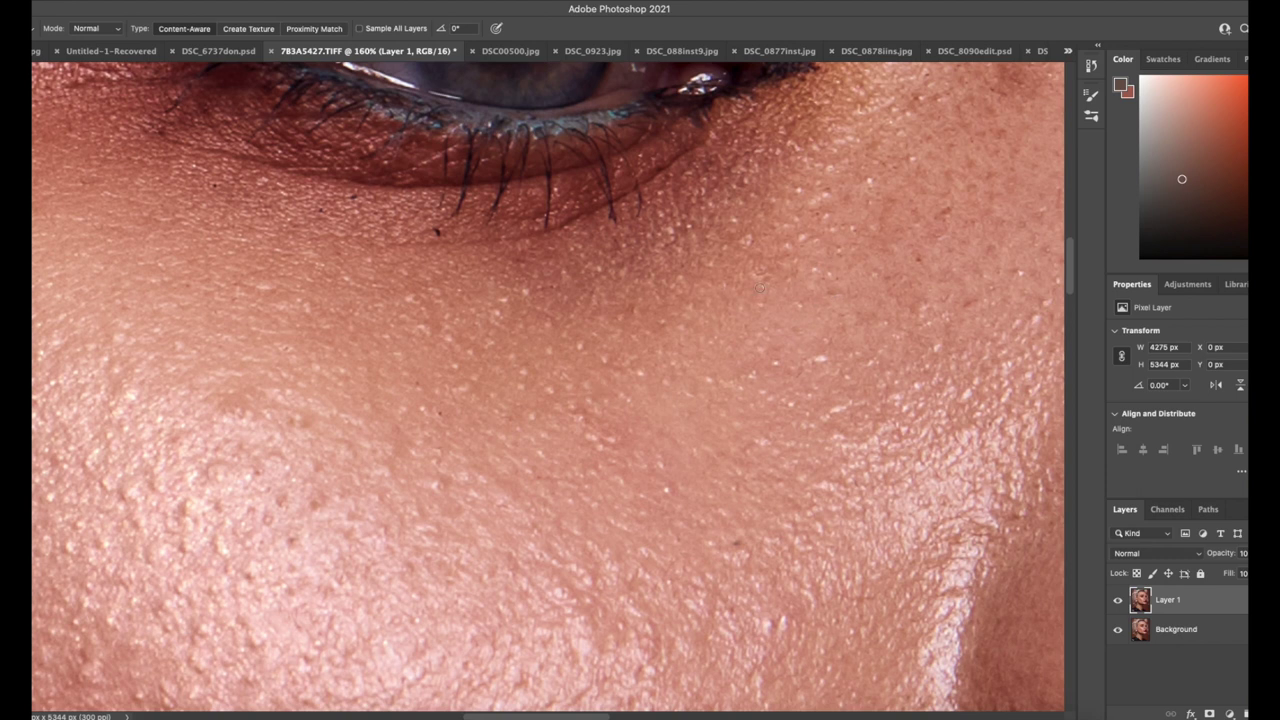
left_click_drag(221, 190, 222, 198)
Step: Heal the dark pores and blemishes on the cheek beside the nostril
left_click_drag(628, 341, 451, 231)
left_click_drag(614, 636, 477, 381)
left_click(411, 362)
left_click(450, 326)
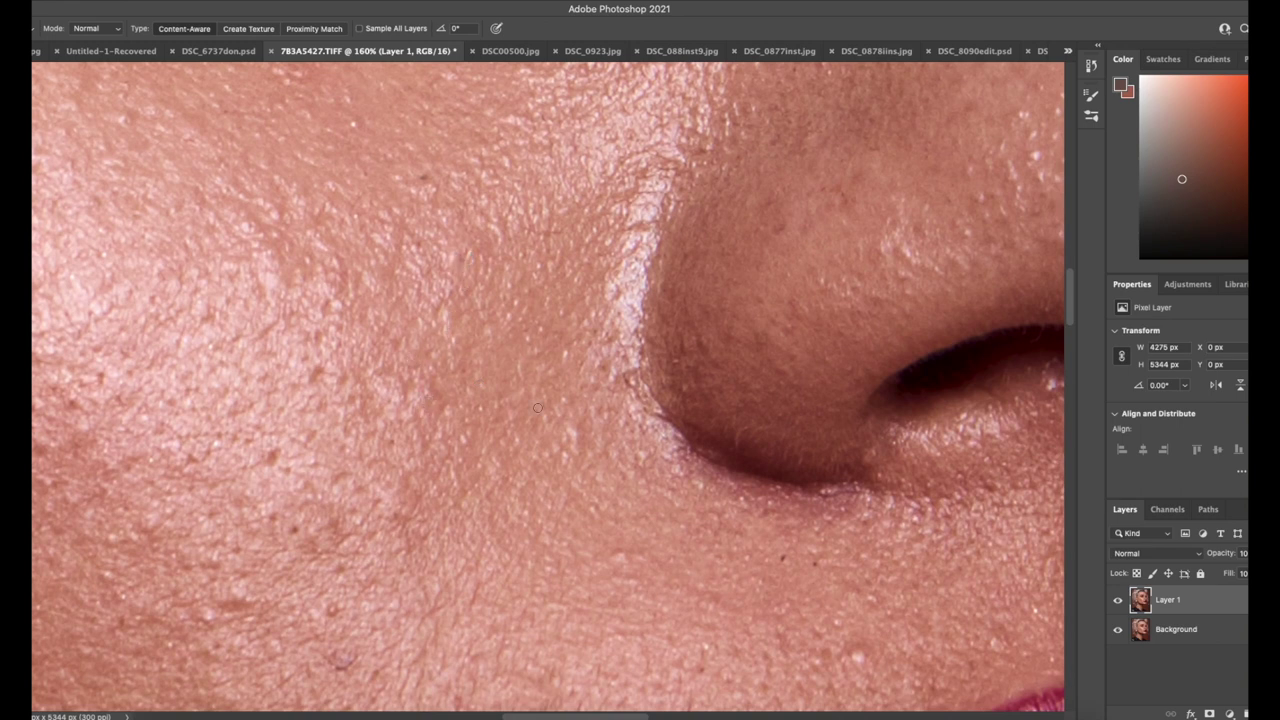
left_click(268, 456)
left_click(334, 606)
left_click_drag(235, 599, 259, 606)
Step: Heal the red blemish, white bump and dark pores on the chin below the lips
key("space")
mouse_move(500, 650)
left_mouse_down()
mouse_move(434, 320)
mouse_move(200, 110)
left_mouse_up()
mouse_move(480, 553)
left_mouse_down()
mouse_move(834, 363)
mouse_move(356, 349)
left_mouse_up()
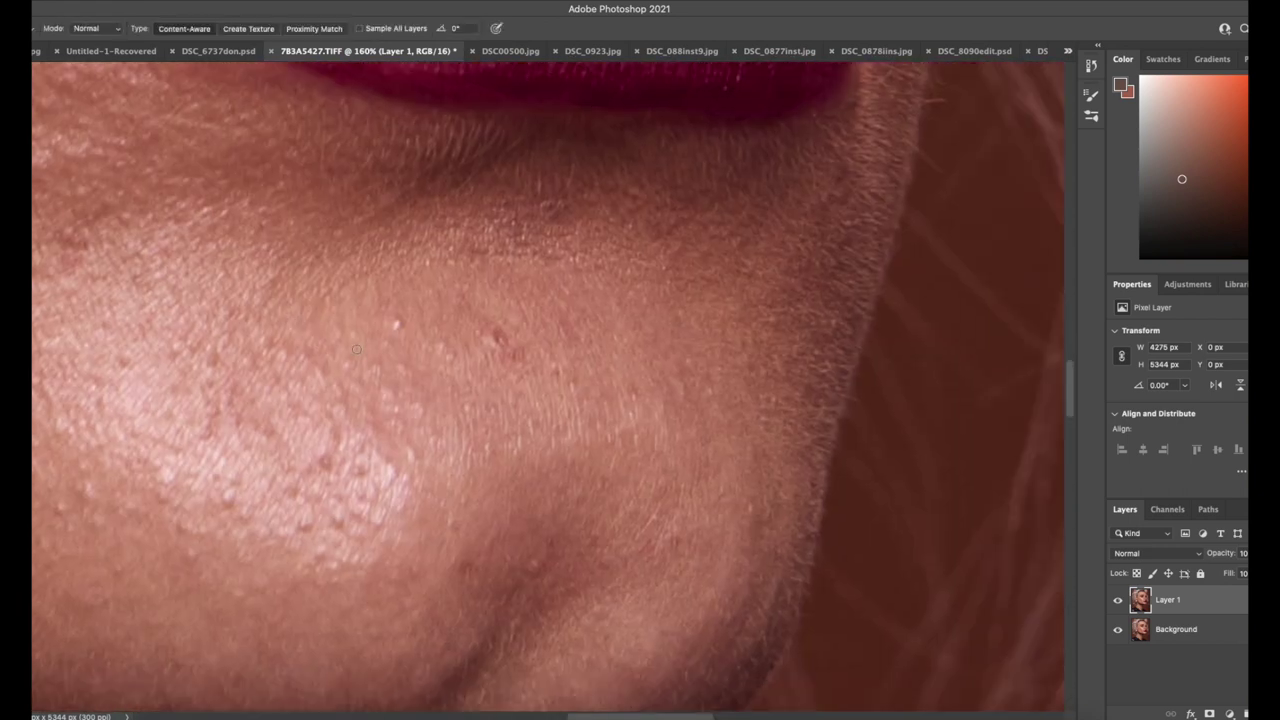
left_click(505, 345)
left_click(396, 324)
left_click(325, 458)
left_click(337, 524)
Step: Heal the dark spot near the jawline and the speck beneath the nostril
left_click_drag(442, 370, 546, 220)
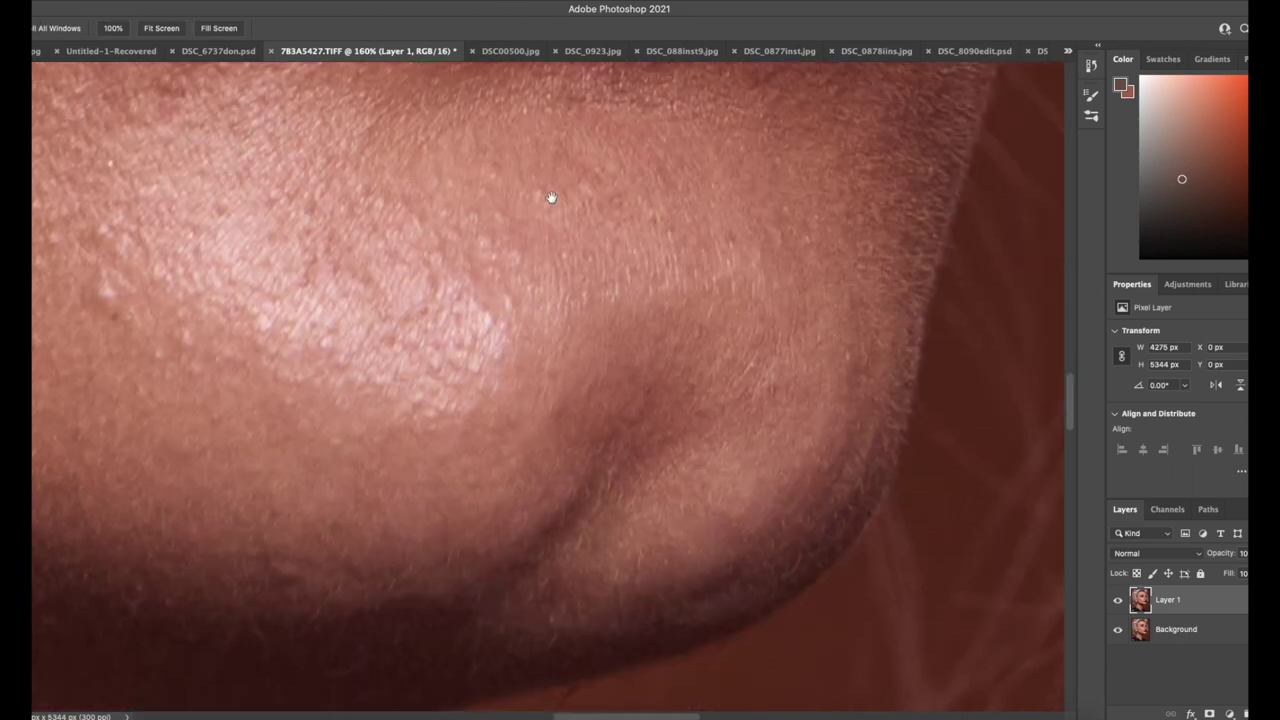
left_click_drag(234, 318, 671, 363)
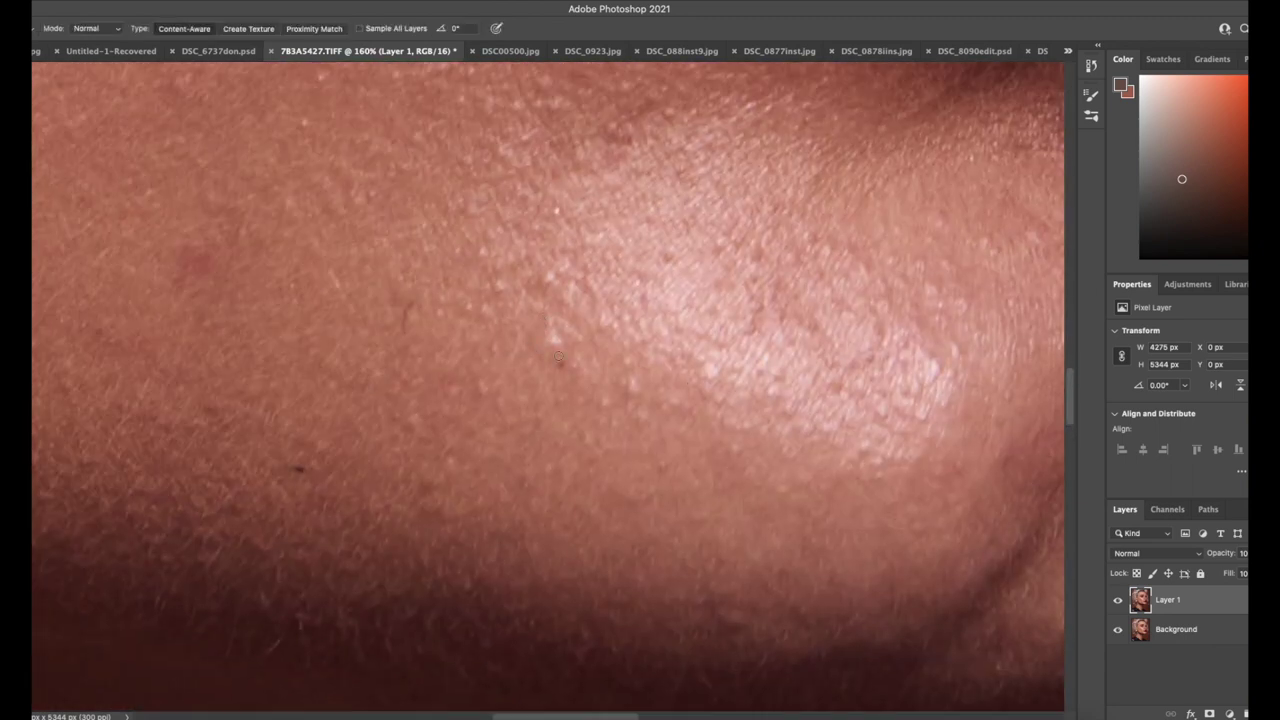
left_click(300, 469)
left_click_drag(90, 490, 137, 297)
left_click_drag(900, 250, 574, 529)
mouse_move(680, 110)
left_mouse_down()
mouse_move(674, 462)
mouse_move(660, 518)
left_mouse_up()
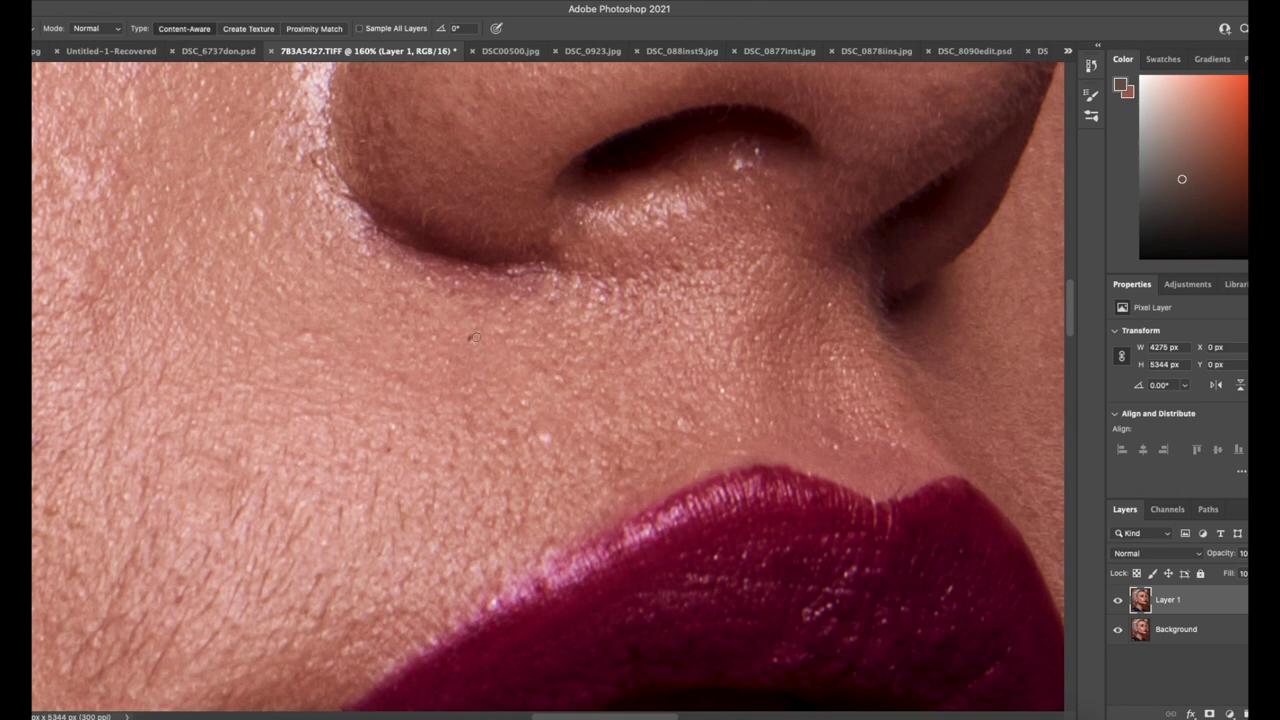
Step: Heal the reddish bumps beneath the inner end of the eyebrow
left_click_drag(752, 333, 869, 657)
left_click_drag(770, 190, 829, 697)
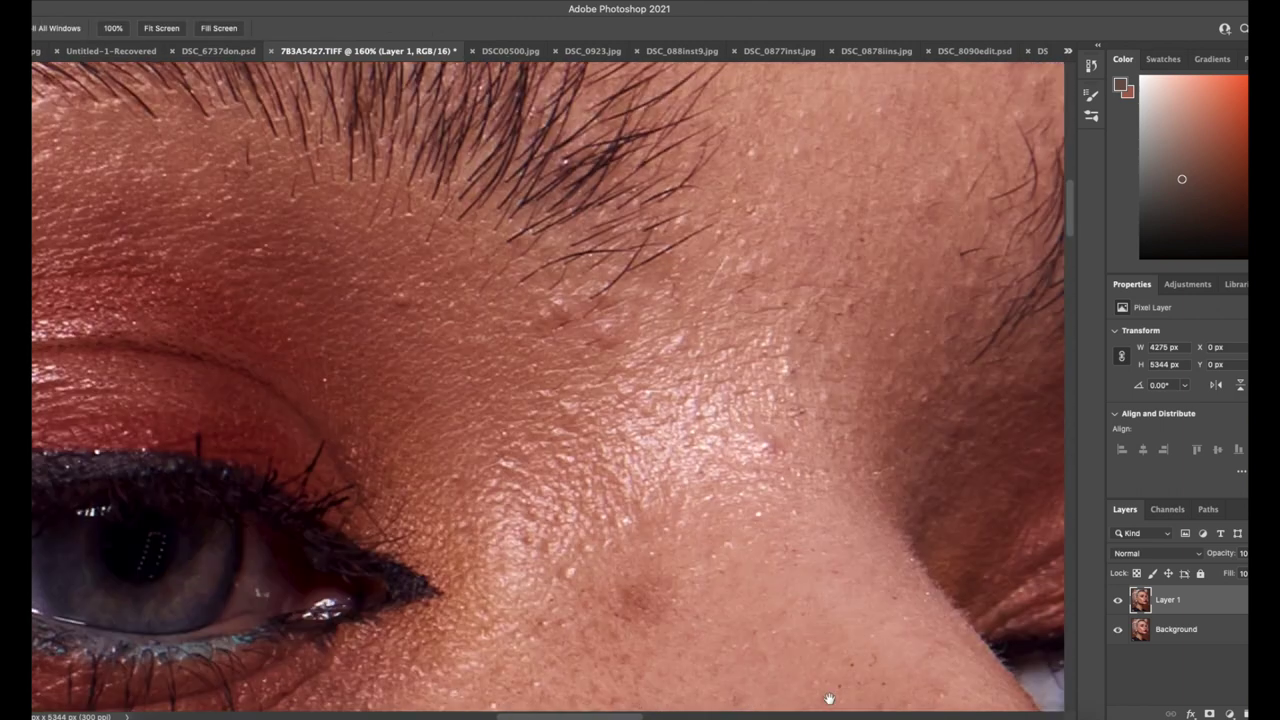
left_click_drag(448, 381, 442, 386)
left_click(443, 385)
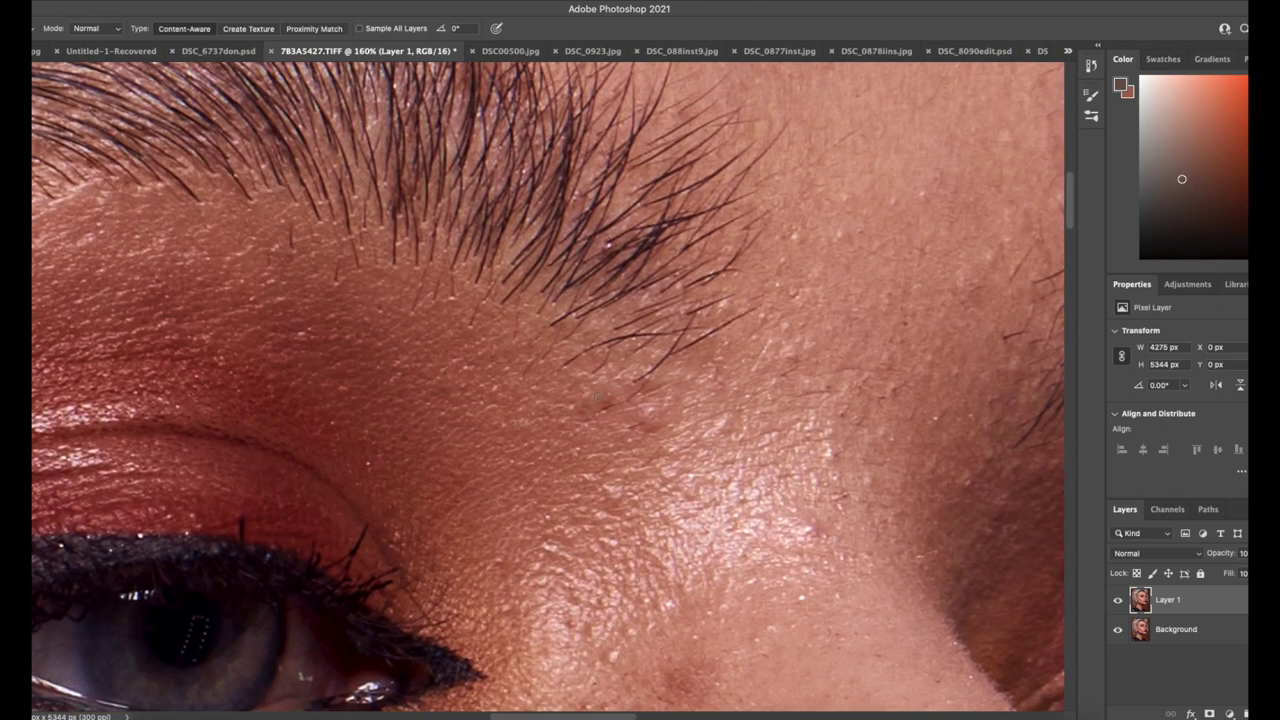
left_click(637, 427)
left_click(723, 420)
left_click(629, 400)
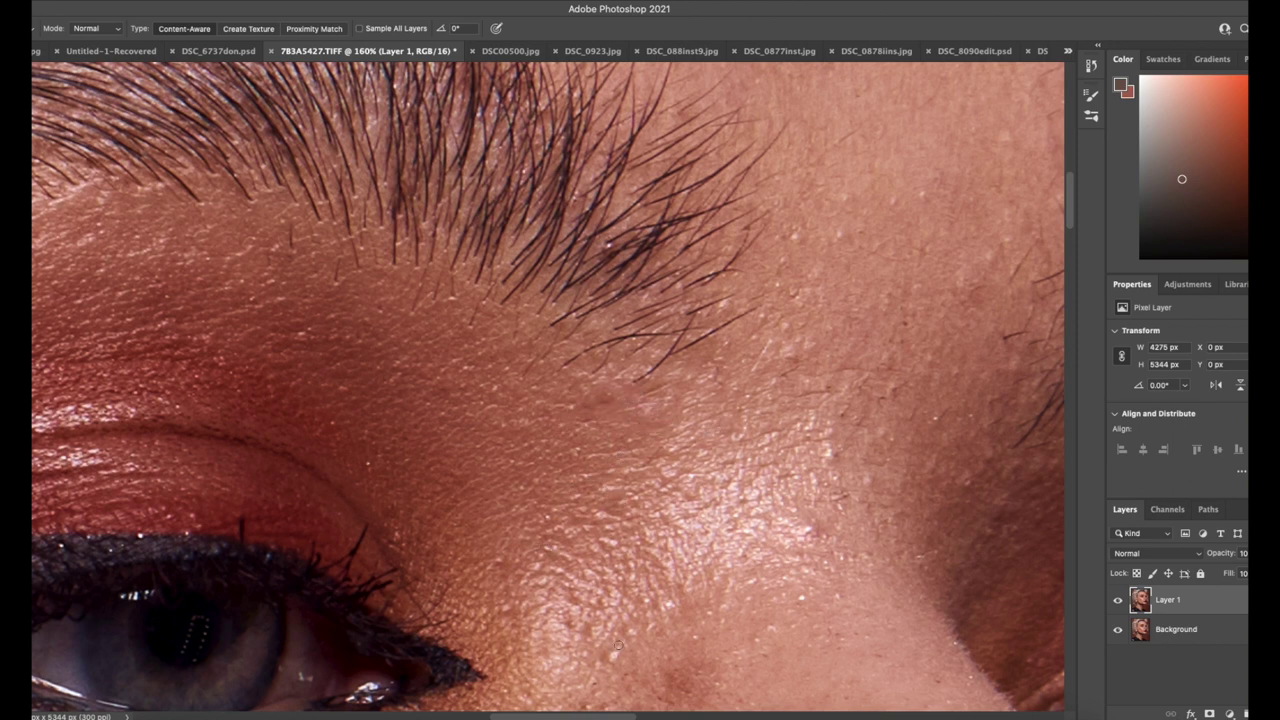
Step: Heal the spots on the nose bridge and remove the stray hairs between the eyebrows
left_click(844, 497)
left_click(898, 369)
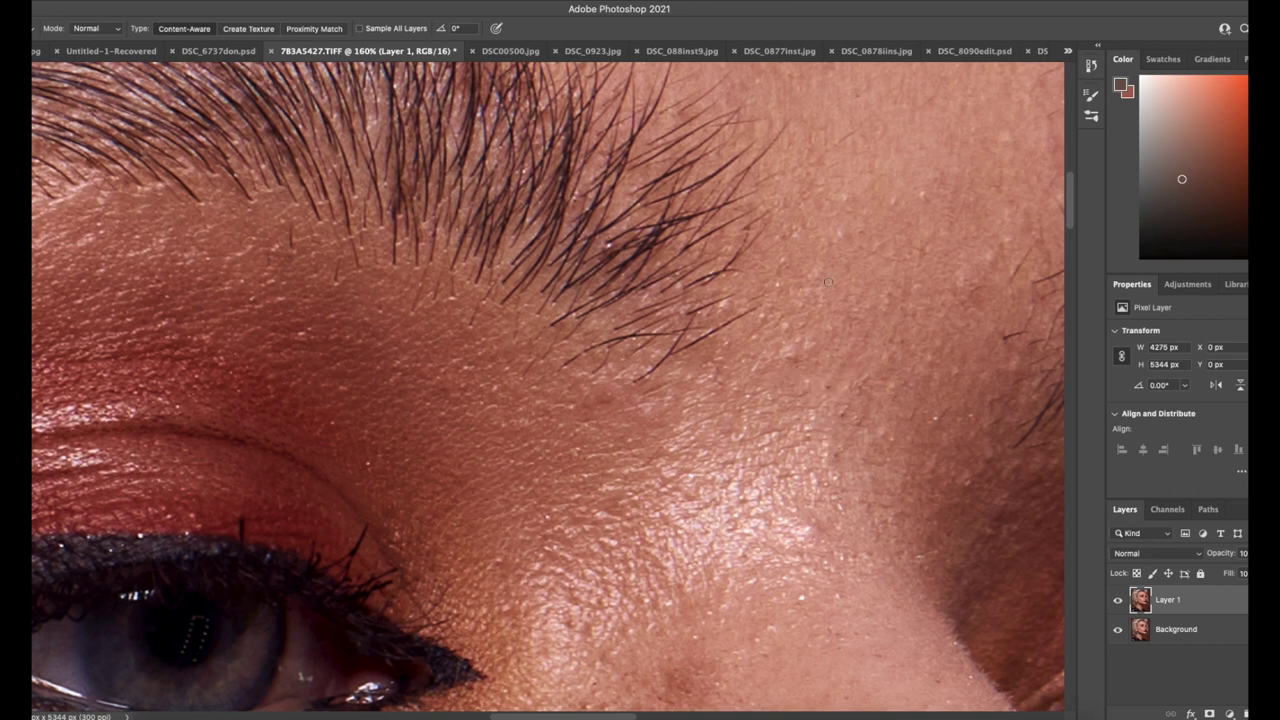
left_click_drag(762, 315, 755, 322)
mouse_move(978, 291)
left_mouse_down()
mouse_move(969, 307)
mouse_move(1022, 335)
left_mouse_up()
left_click(841, 442)
Step: Smooth the remaining red patch under the inner eyebrow and remove the stray hairs below the brow
left_click_drag(603, 399, 623, 397)
left_click_drag(573, 426, 592, 423)
left_click_drag(563, 409, 581, 407)
mouse_move(336, 279)
left_mouse_down()
mouse_move(338, 252)
mouse_move(290, 231)
mouse_move(271, 267)
left_mouse_up()
left_click(314, 240)
Step: Heal the bumps and marks on the forehead above the inner ends of the eyebrows
scroll(766, 343, "up", 5)
left_click(552, 388)
left_click_drag(550, 369, 544, 386)
left_click_drag(547, 277, 549, 292)
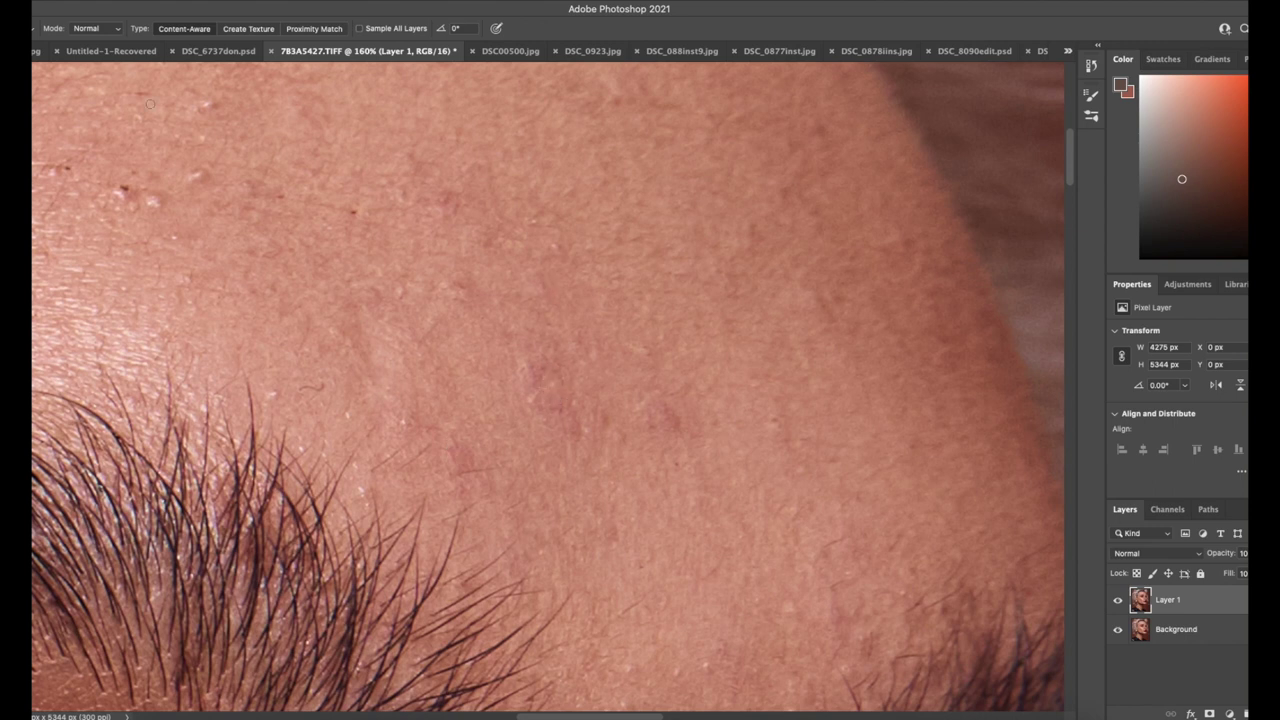
left_click(153, 200)
left_click_drag(354, 465, 356, 474)
mouse_move(362, 488)
left_mouse_down()
mouse_move(366, 498)
mouse_move(388, 460)
left_mouse_up()
Step: Heal the spots, scratch and fine dark hairs on the upper forehead below the hairline
mouse_move(36, 95)
left_mouse_down()
mouse_move(583, 508)
mouse_move(599, 478)
left_mouse_up()
left_click(489, 523)
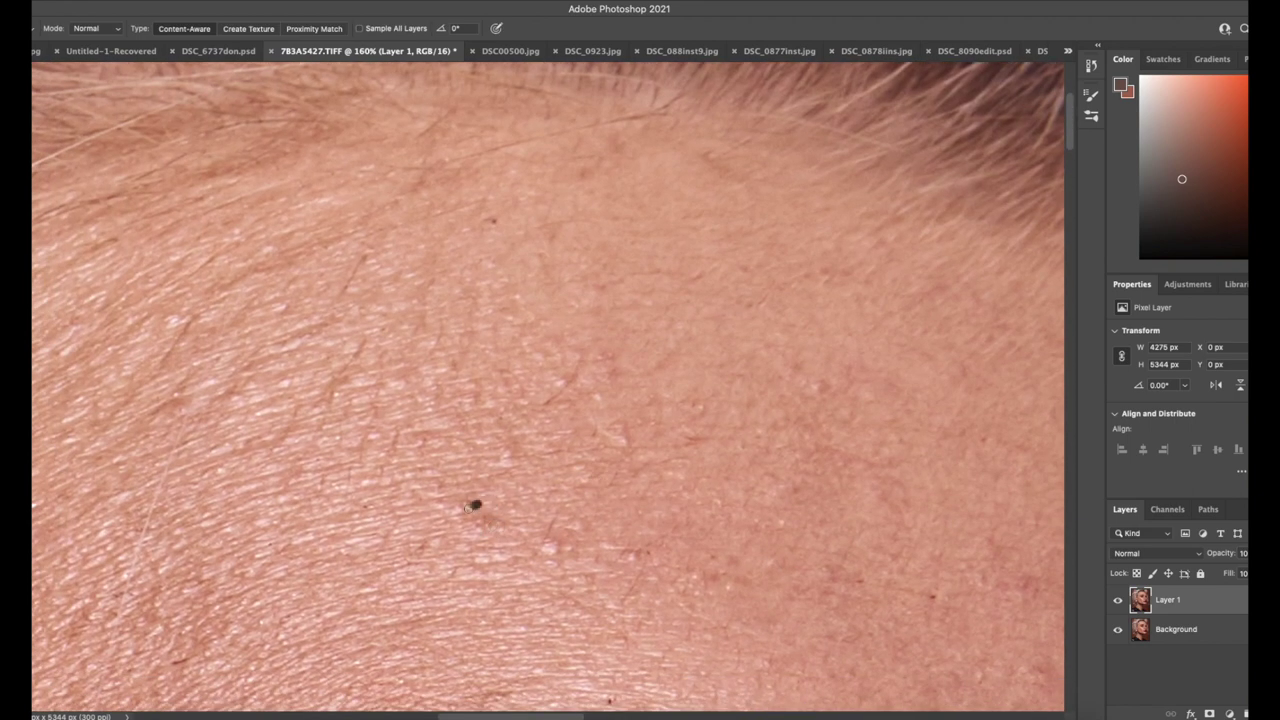
left_click_drag(358, 345, 333, 382)
left_click_drag(716, 442, 673, 442)
mouse_move(645, 553)
left_mouse_down()
mouse_move(621, 566)
mouse_move(547, 540)
left_mouse_up()
mouse_move(482, 526)
left_mouse_down()
mouse_move(496, 525)
mouse_move(446, 508)
left_mouse_up()
Step: Inspect the skin around the face and compare the portrait with and without the healing on Layer 1
key("space")
mouse_move(620, 570)
left_mouse_down()
mouse_move(497, 331)
mouse_move(547, 120)
mouse_move(557, 142)
left_mouse_up()
left_click_drag(930, 660, 577, 354)
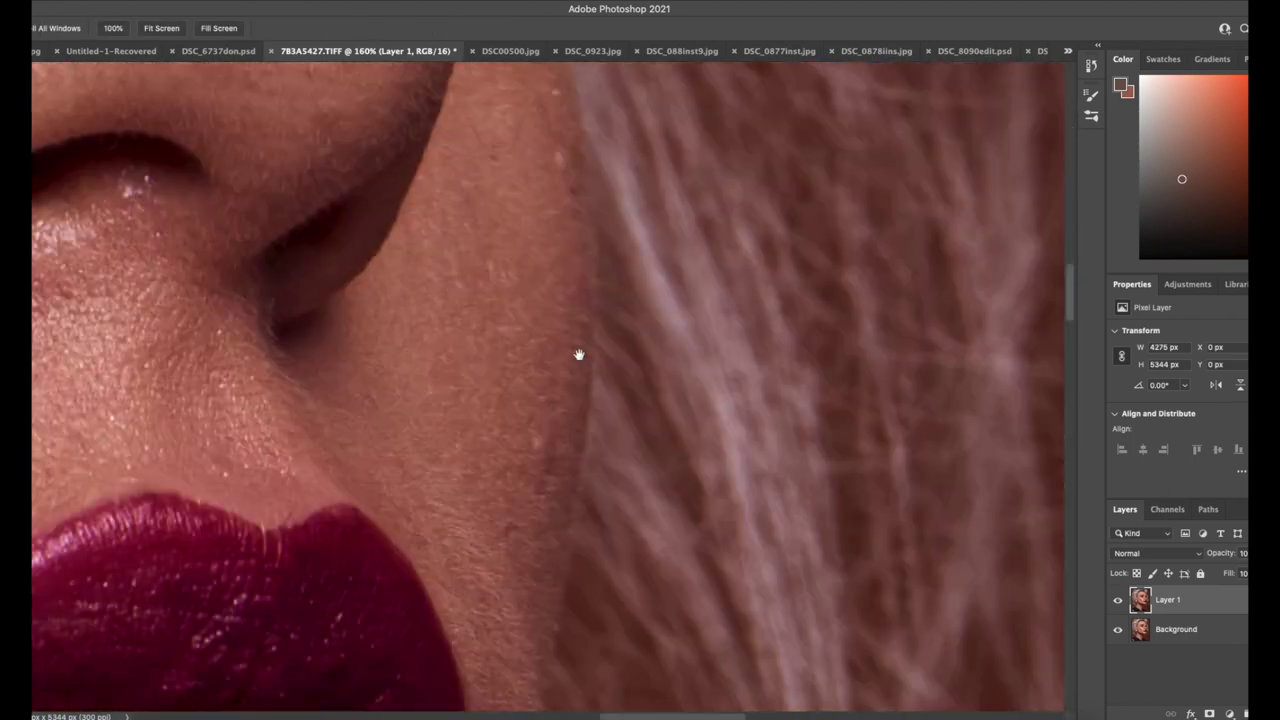
left_click_drag(240, 650, 663, 286)
mouse_move(220, 530)
left_mouse_down()
mouse_move(737, 220)
mouse_move(655, 310)
left_mouse_up()
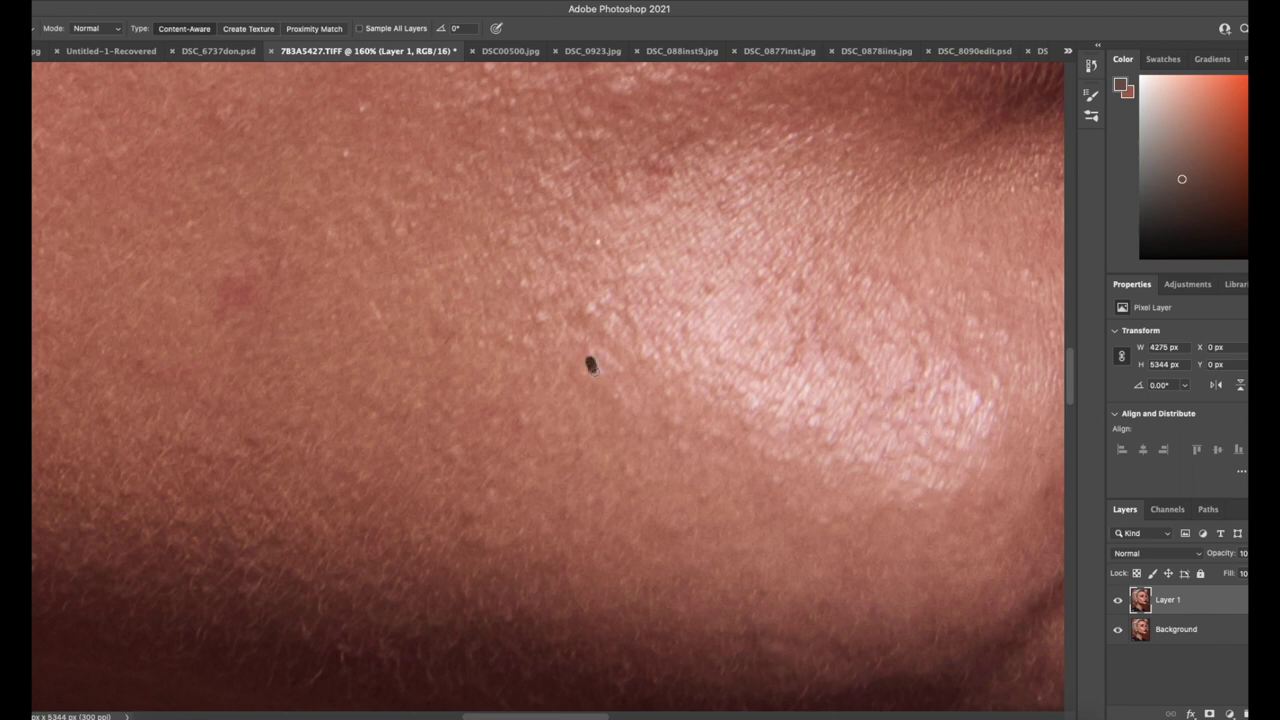
key("z")
left_click_drag(397, 546, 309, 520)
left_click_drag(175, 425, 215, 440)
left_click(1117, 601)
left_click(1117, 601)
left_click_drag(755, 560, 661, 572)
left_click(1117, 601)
left_click(1117, 601)
left_click_drag(782, 500, 868, 510)
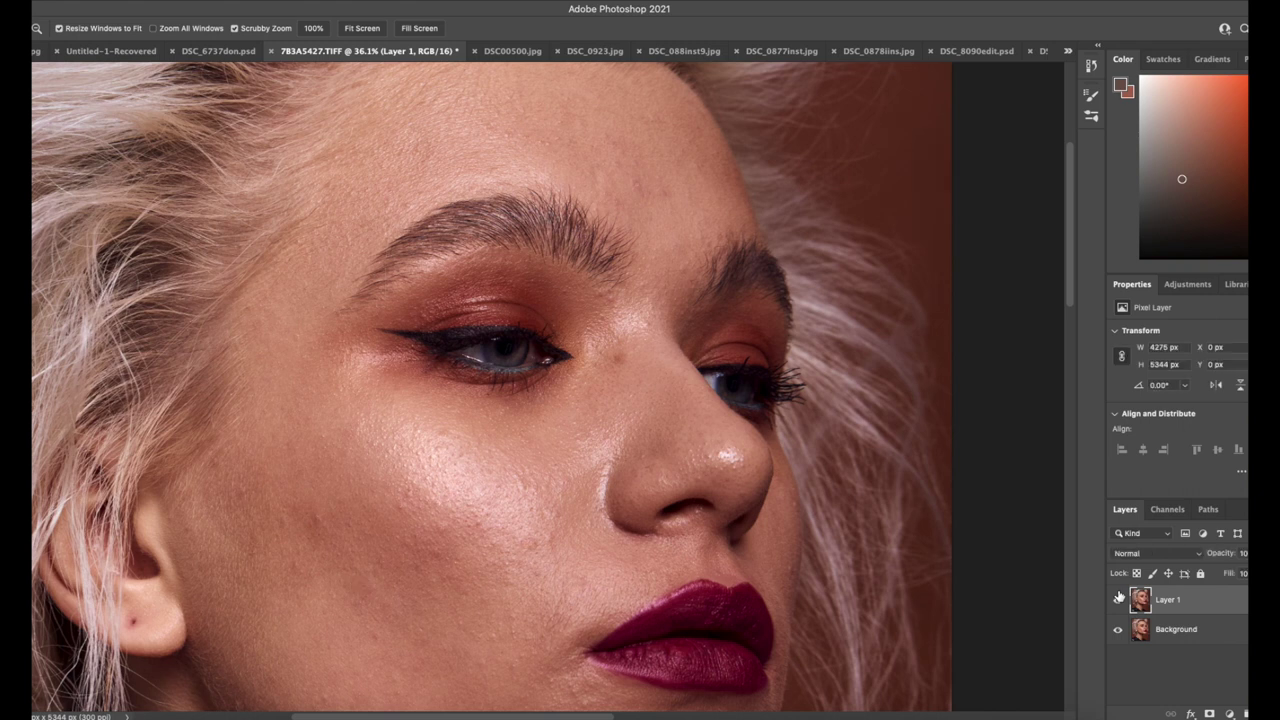
Step: Duplicate Layer 1, hide the copy and make Layer 1 the active layer
left_click(520, 526, "alt")
left_click(1093, 2)
left_click(986, 537)
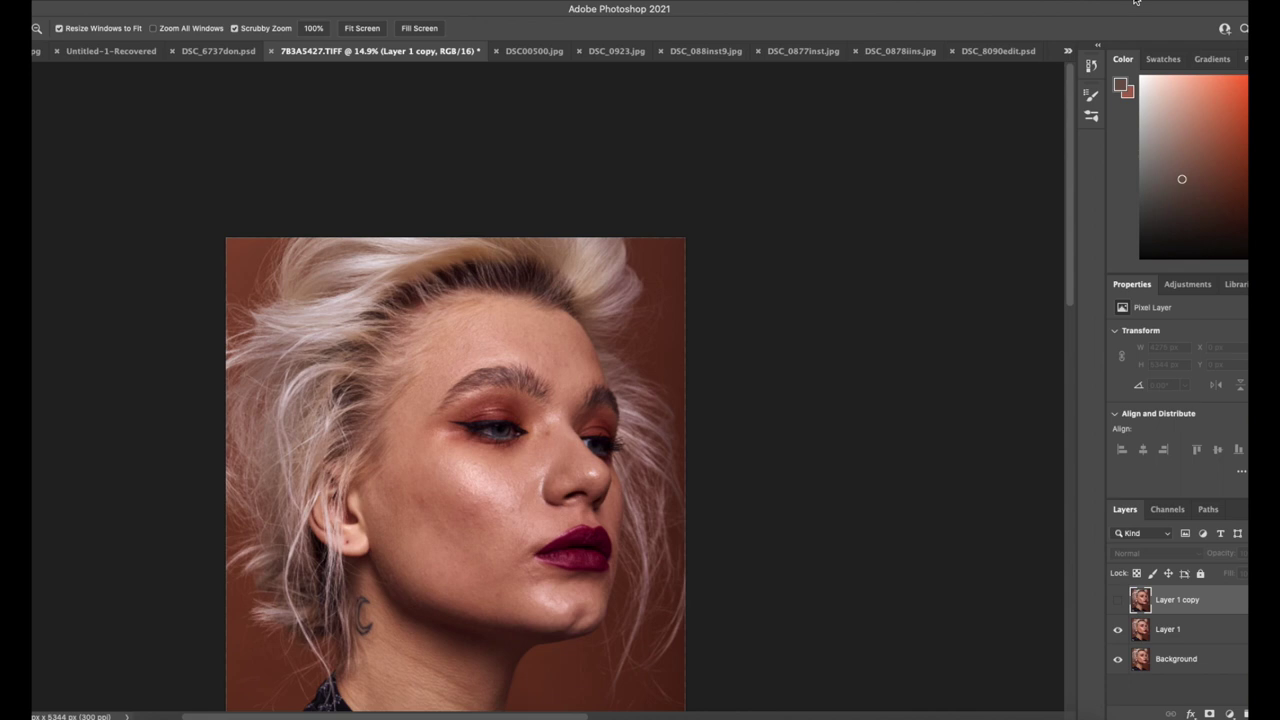
left_click(1188, 638)
Step: Apply a Gaussian Blur to Layer 1, strong enough to soften the skin texture
left_click_drag(442, 517, 511, 537)
left_click(785, 1)
mouse_move(928, 184)
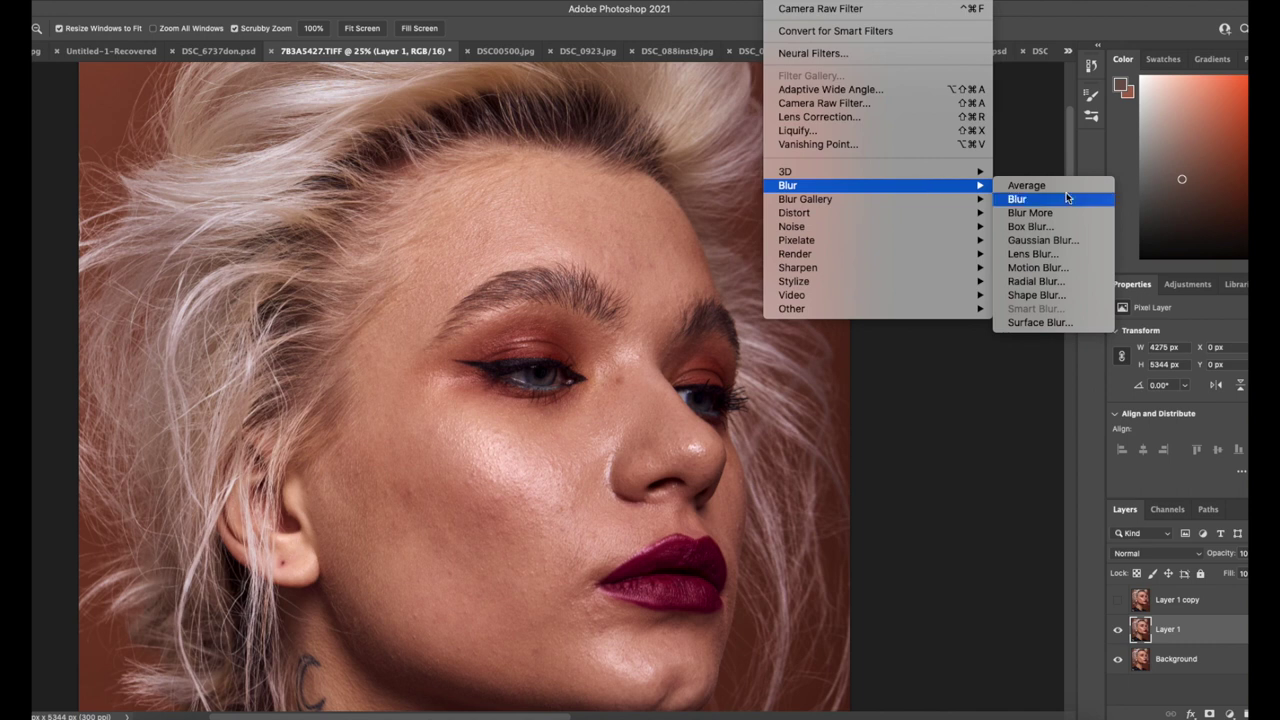
left_click(1020, 240)
left_click_drag(728, 407, 738, 407)
left_click(868, 214)
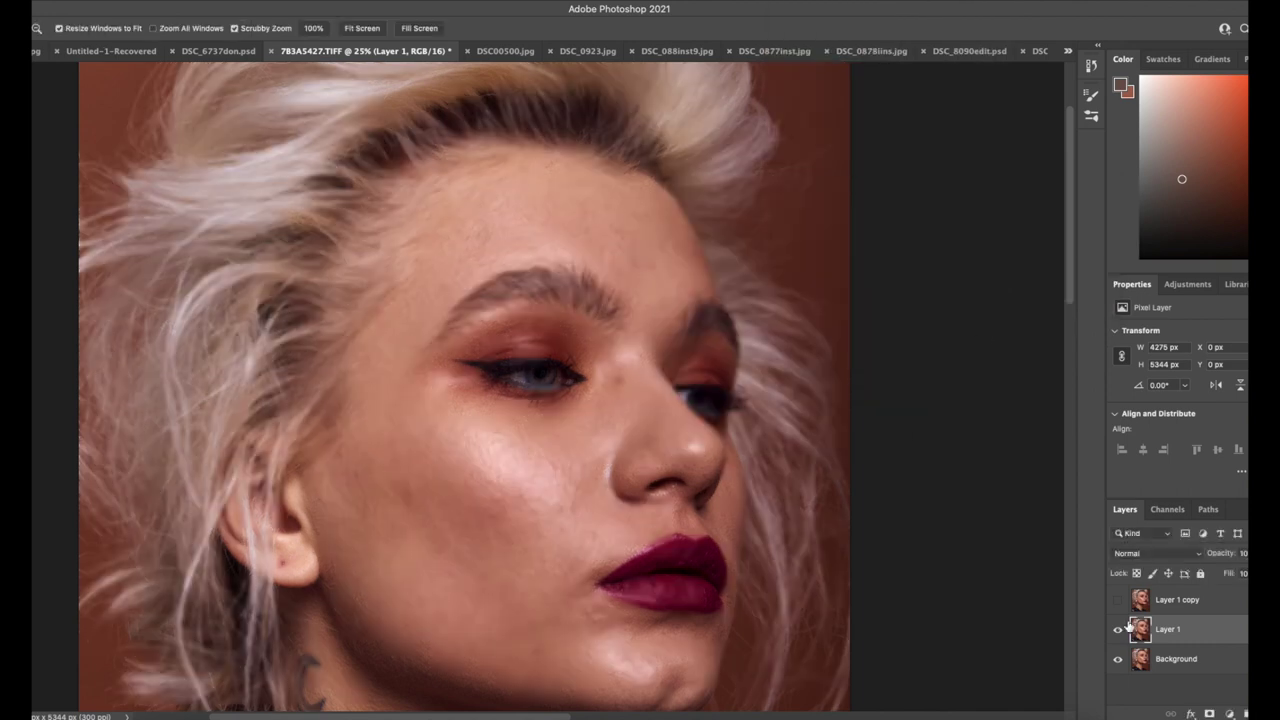
Step: Show Layer 1 copy and run Apply Image on it with Layer 1 as source, Subtract blending, Scale 2 and Offset 128
left_click(1118, 600)
left_click(1168, 600)
left_click(1123, 2)
left_click(1053, 207)
left_click(885, 220)
left_click(885, 255)
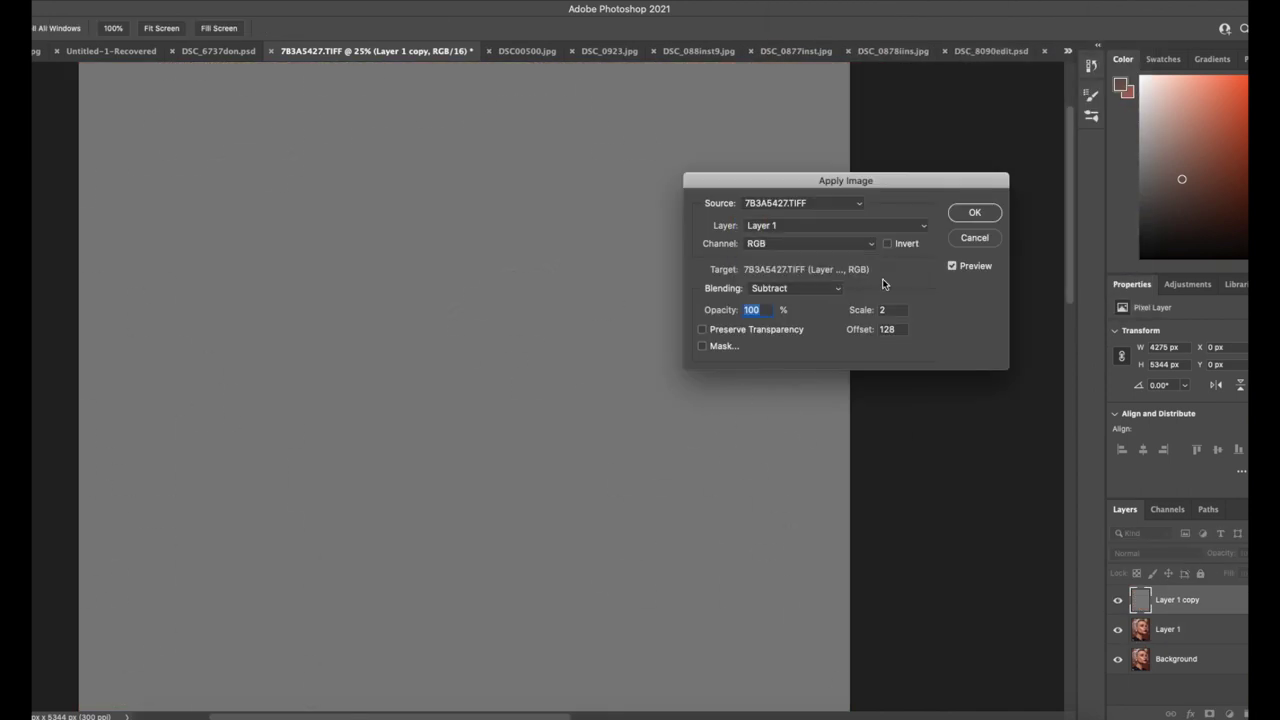
left_click(965, 211)
Step: Set the blend mode of Layer 1 copy to Linear Light
left_click(1157, 553)
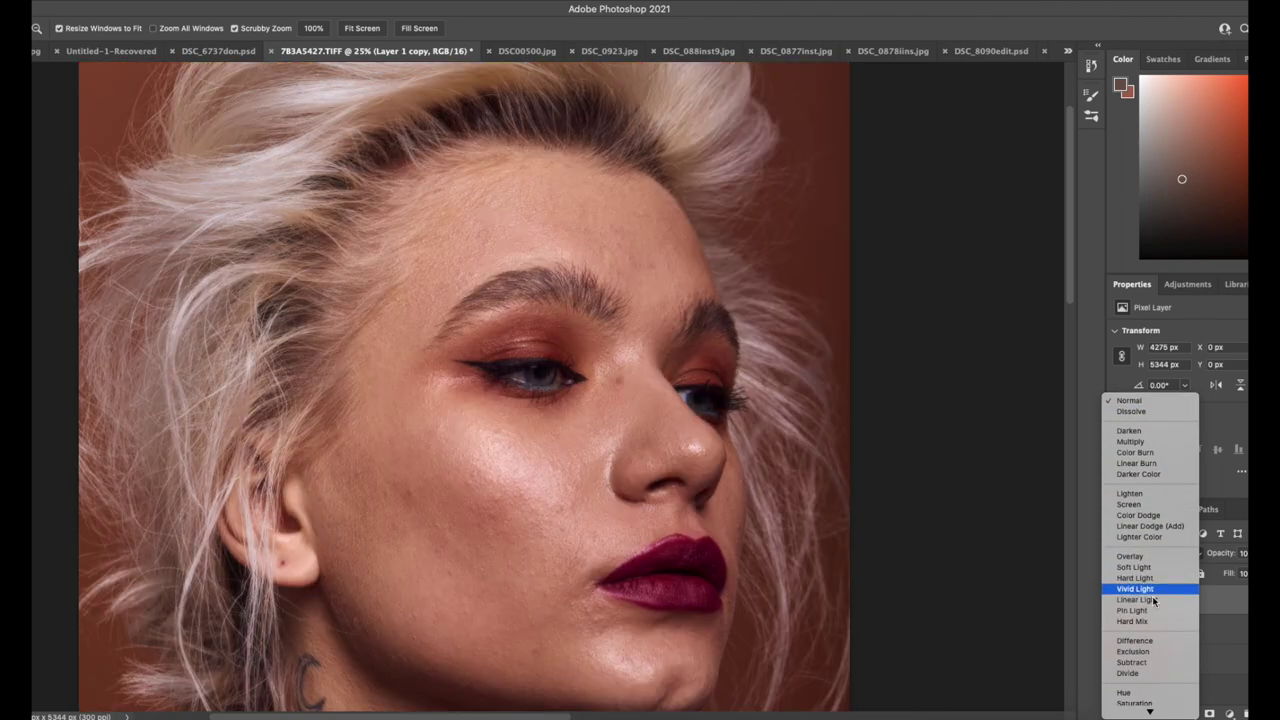
left_click(1153, 607)
left_click_drag(504, 558, 463, 493)
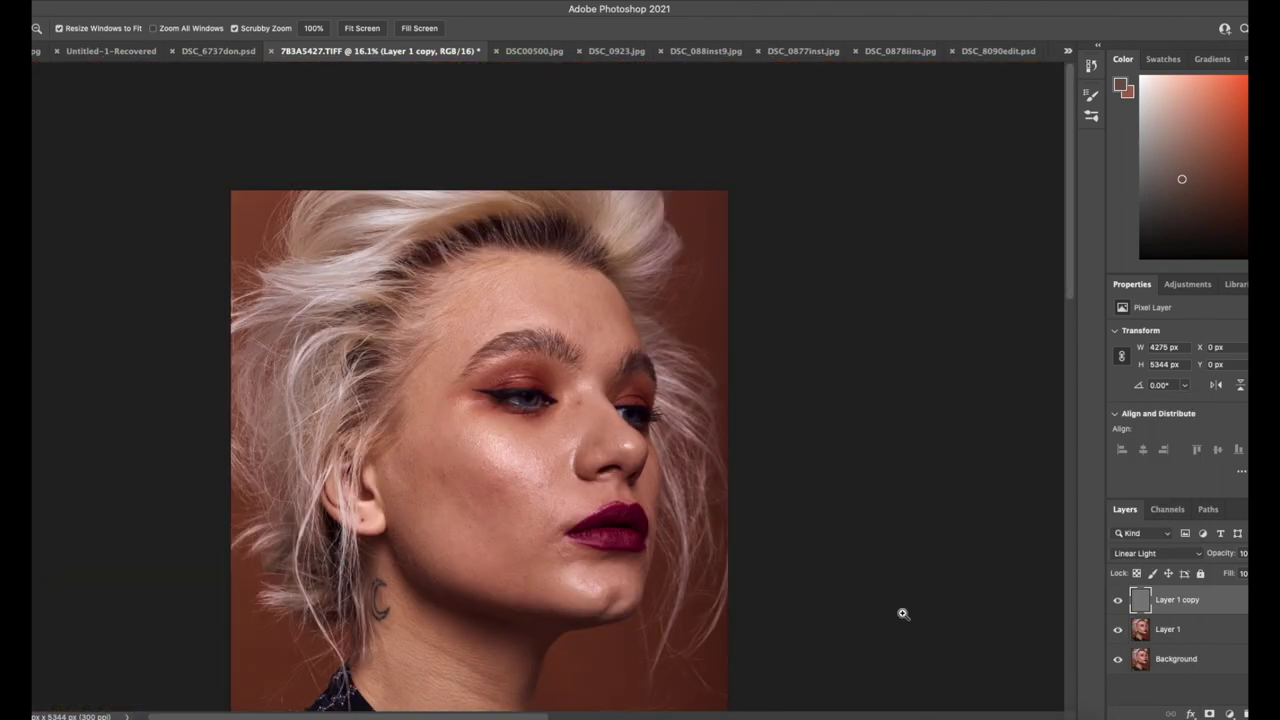
Step: Duplicate the blurred Layer 1 and switch to the Mixer Brush, with the Layer 1 copy texture layer hidden
left_click(1148, 638)
key("super+j")
left_click(1115, 601)
left_click(34, 218)
left_click(50, 261)
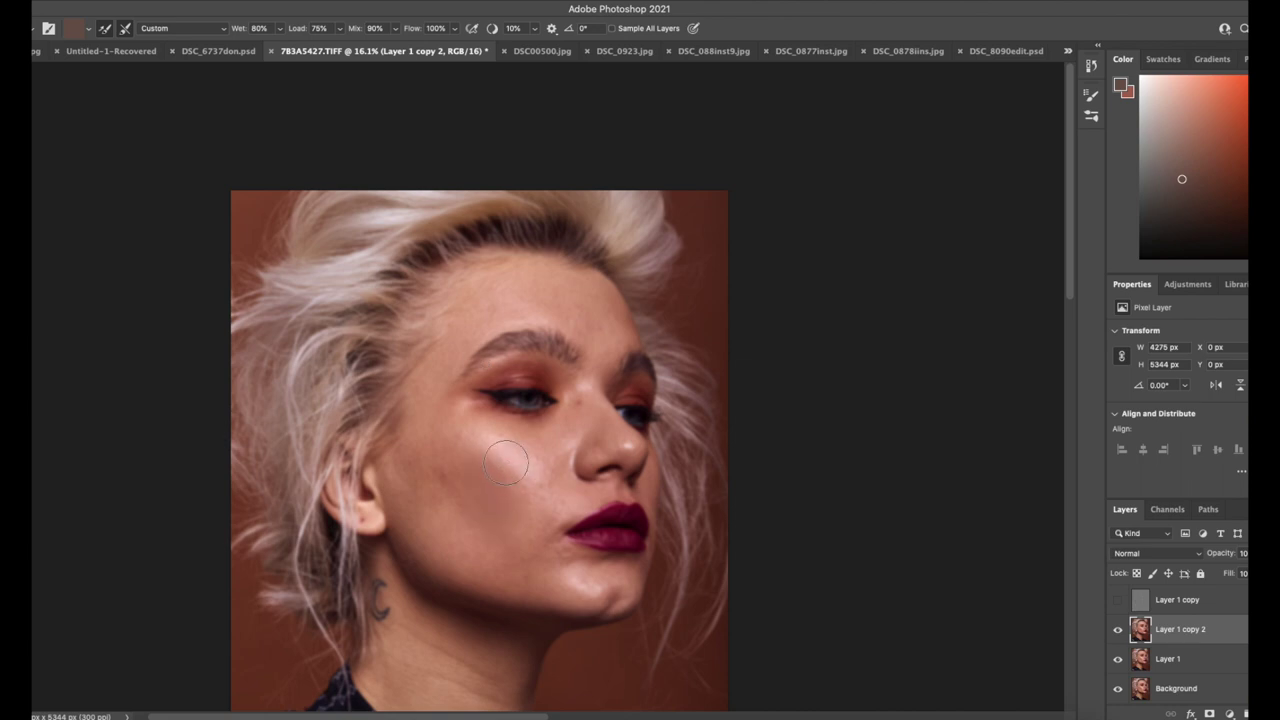
left_click(75, 28)
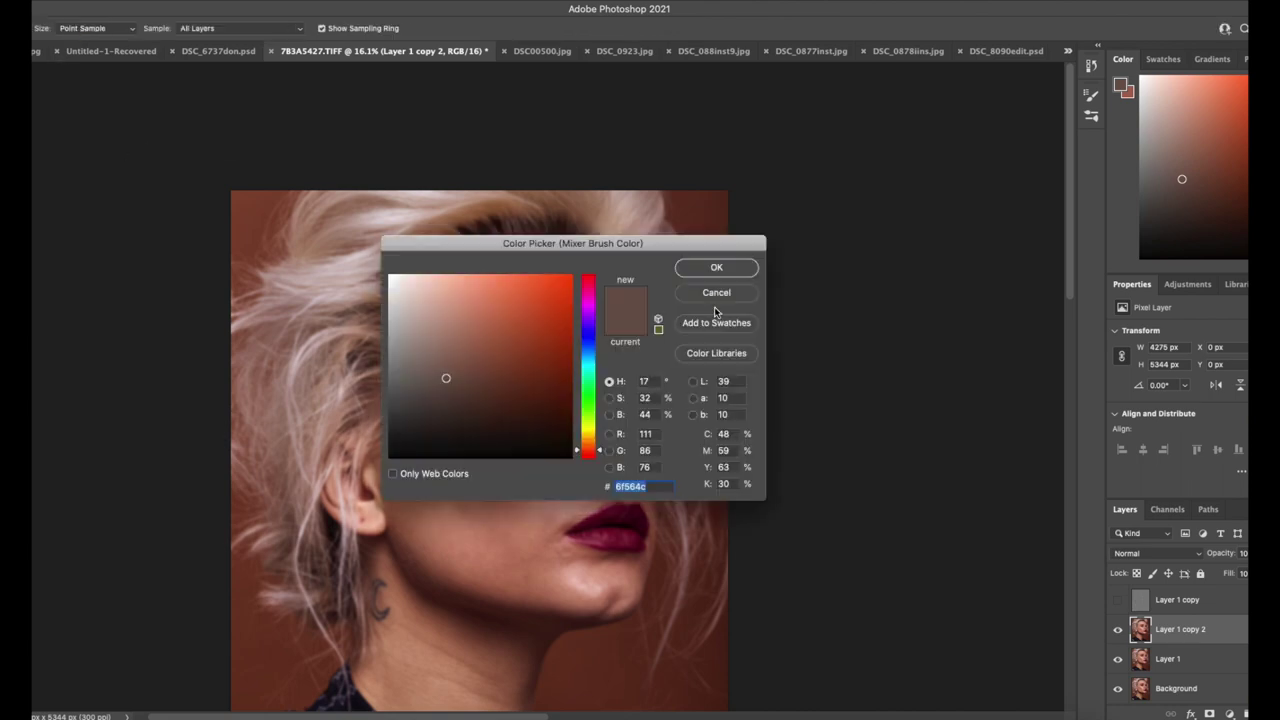
left_click(660, 319)
left_click(710, 288)
Step: Turn off automatic brush loading and set the Mixer Brush to Wet 22%, Load 37% and Mix 21%
left_click(107, 30)
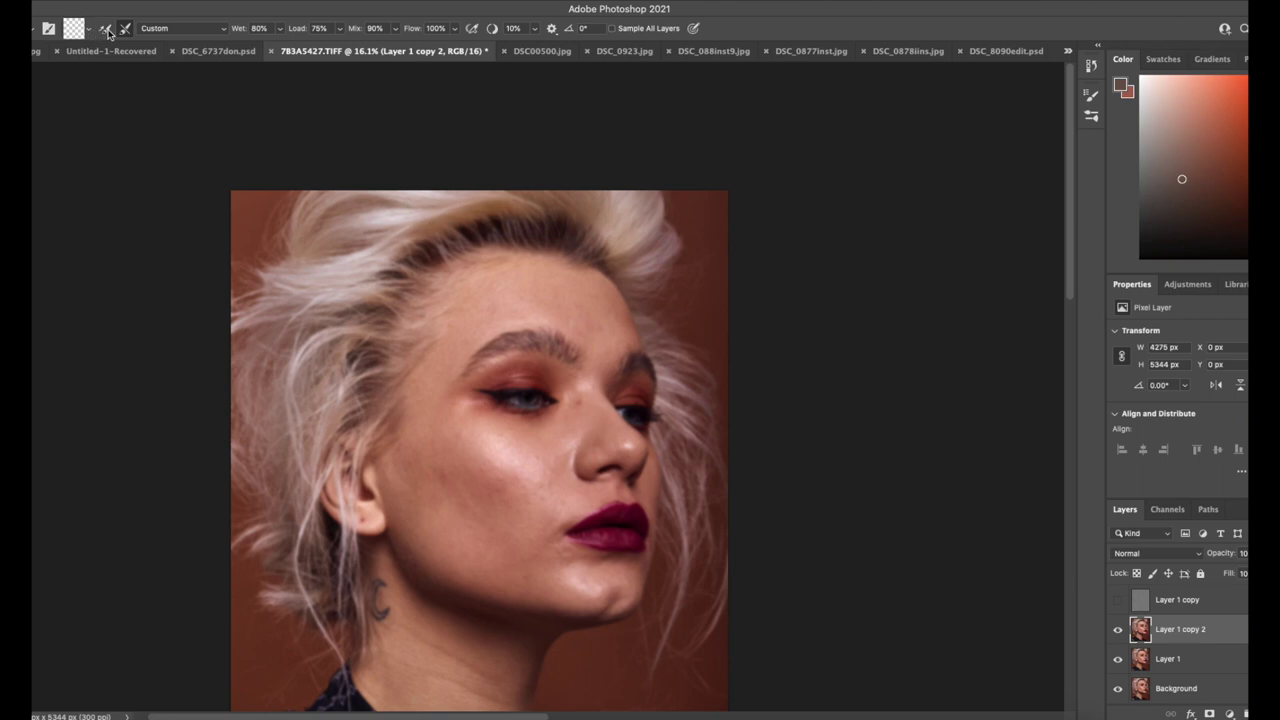
left_click(281, 29)
left_click(236, 47)
left_click(340, 29)
left_click(306, 47)
left_click(395, 29)
left_click(350, 47)
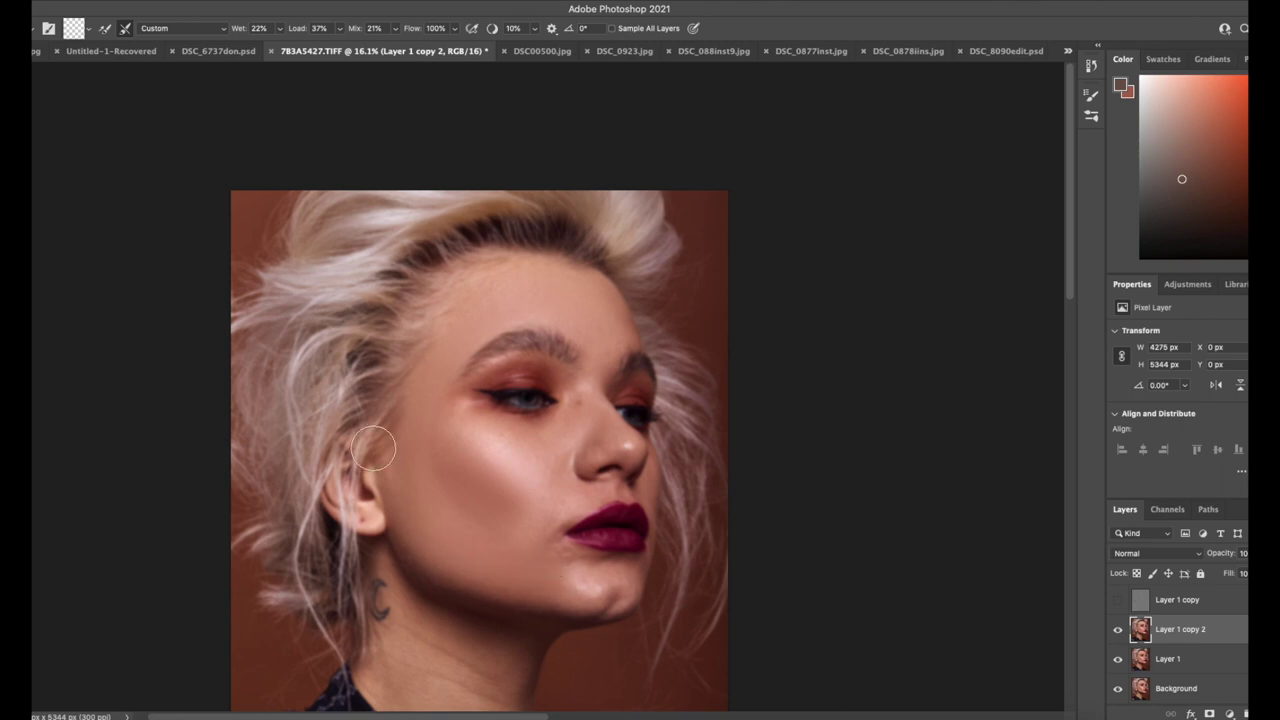
Step: Blend the uneven skin tones on the cheek, nose, jaw and around the mouth with the Mixer Brush
key("z")
left_click_drag(622, 588, 671, 606)
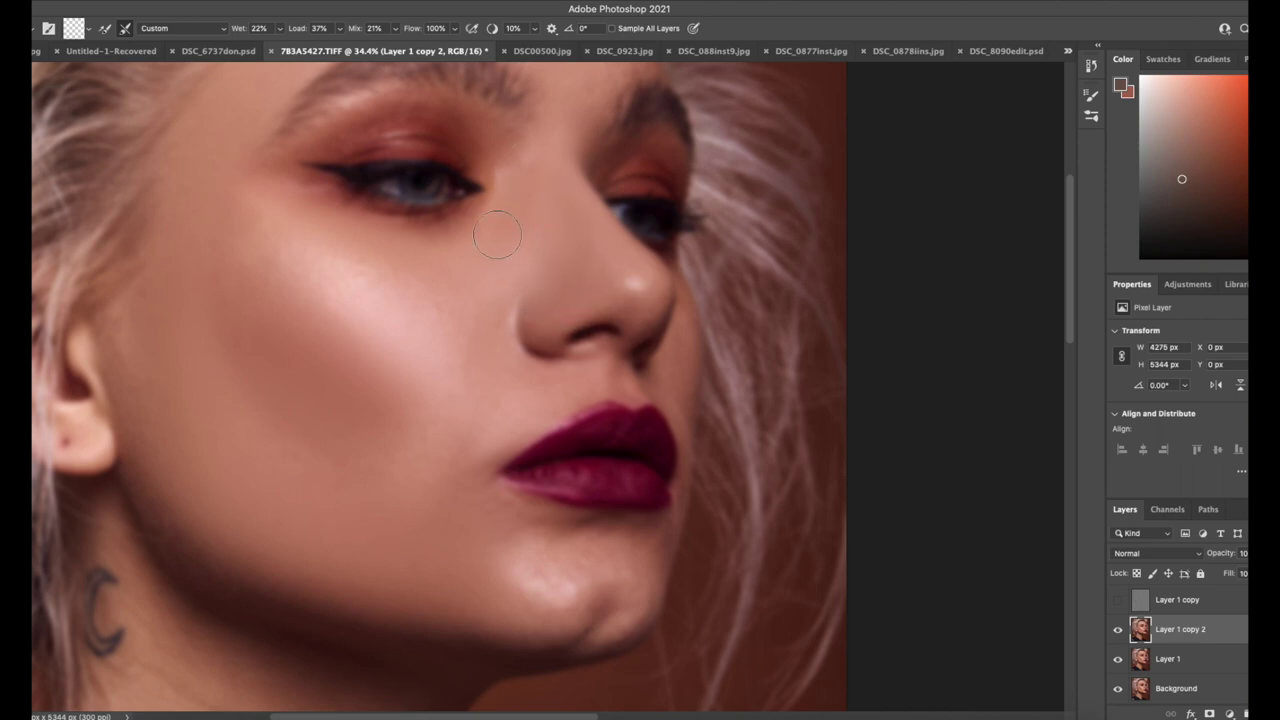
mouse_move(547, 580)
left_mouse_down()
mouse_move(612, 541)
mouse_move(572, 570)
left_mouse_up()
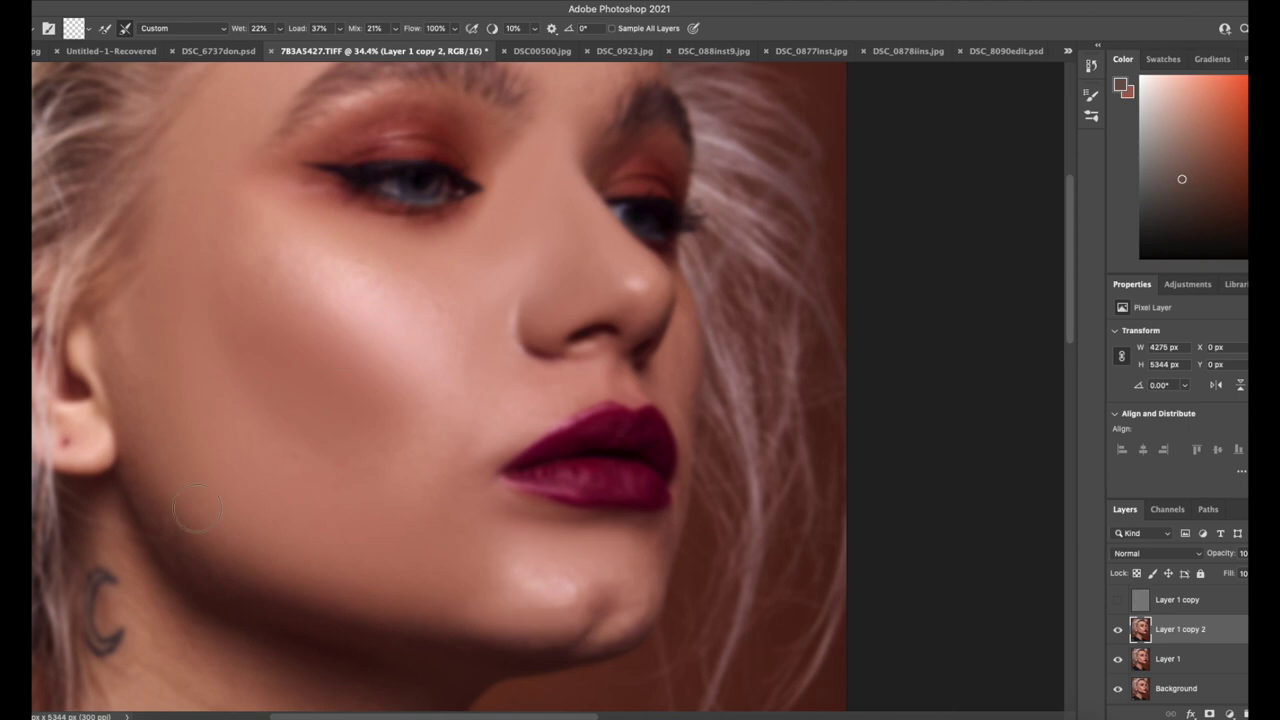
Step: Show the Layer 1 copy texture layer again over the blended skin and return to the Mixer Brush
left_click(1117, 599)
key("z")
left_click_drag(389, 510, 321, 501)
left_click(321, 501)
key("b")
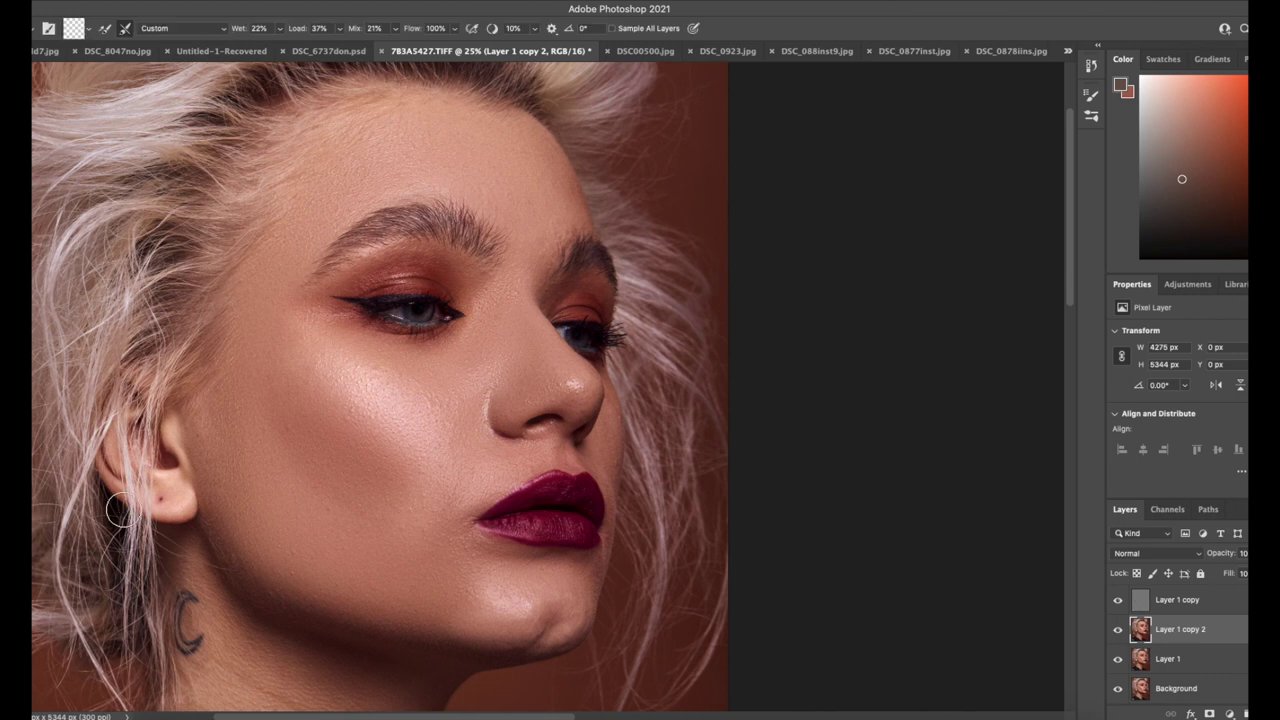
Step: Enlarge the Mixer Brush and set its Load to 6%
key("]")
key("]")
key("]")
left_click(340, 28)
left_click_drag(354, 48, 320, 48)
left_click(337, 424)
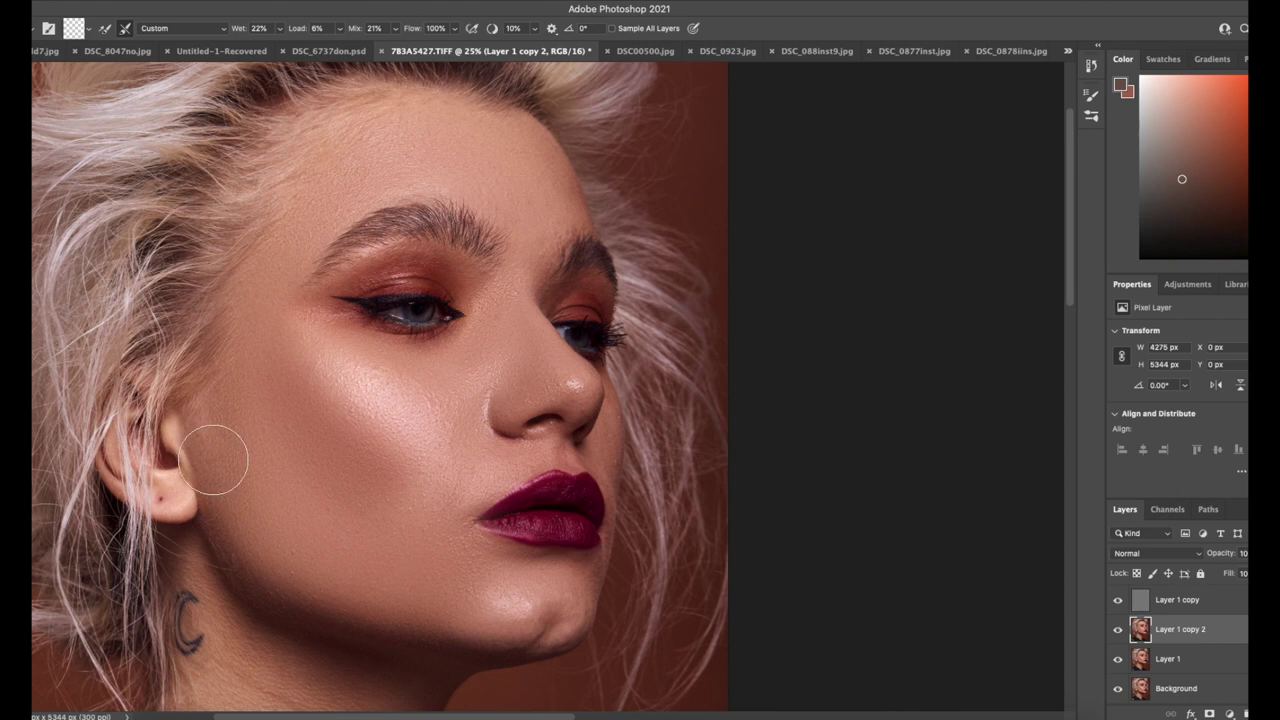
Step: Blend the tones on the forehead, nose bridge and around the far eyebrow with the Mixer Brush
left_click_drag(473, 155, 555, 172)
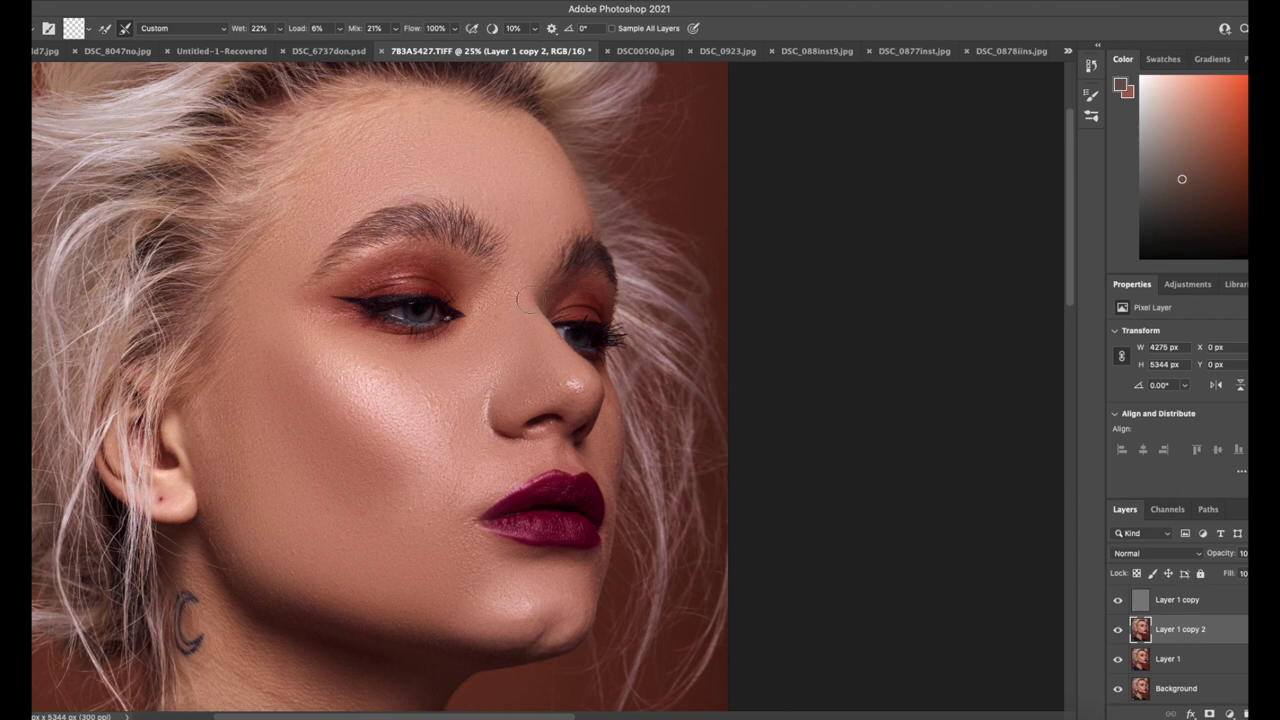
mouse_move(560, 360)
left_mouse_down()
mouse_move(520, 440)
mouse_move(578, 447)
left_mouse_up()
left_click_drag(531, 271, 640, 204)
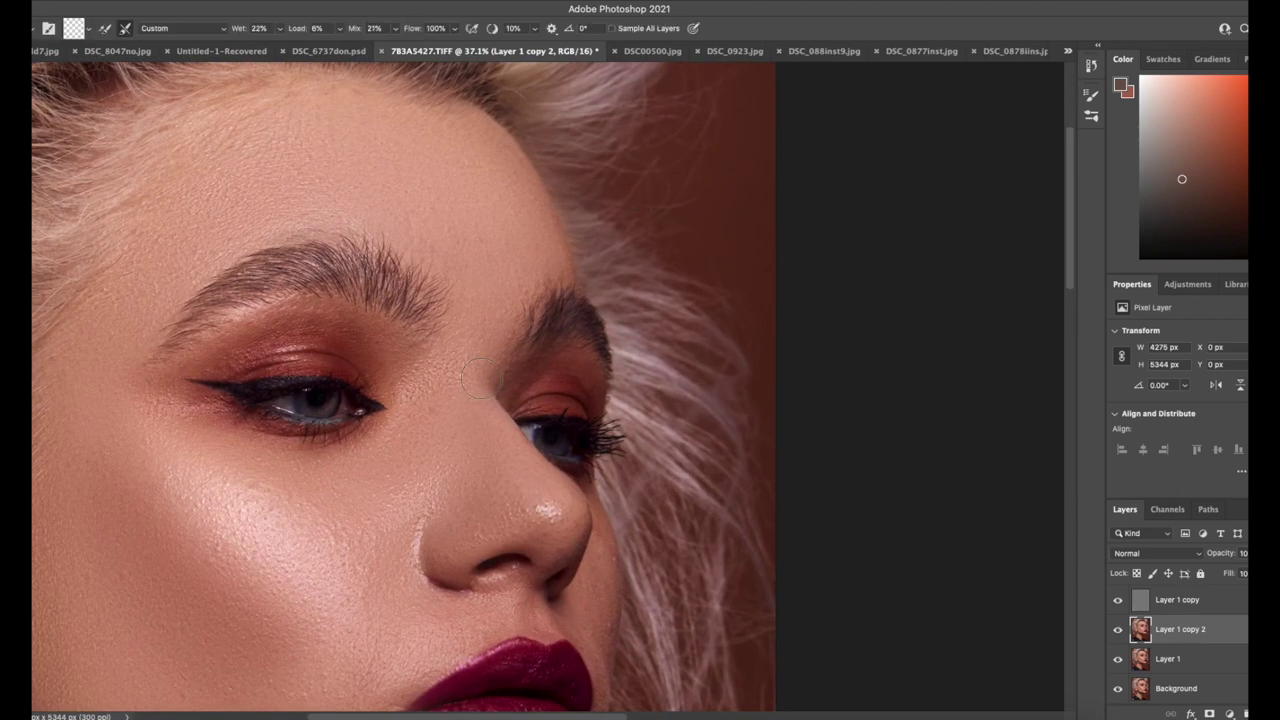
mouse_move(505, 371)
left_mouse_down()
mouse_move(565, 298)
mouse_move(517, 353)
mouse_move(522, 377)
mouse_move(538, 315)
mouse_move(606, 300)
left_mouse_up()
left_click_drag(531, 346, 624, 247)
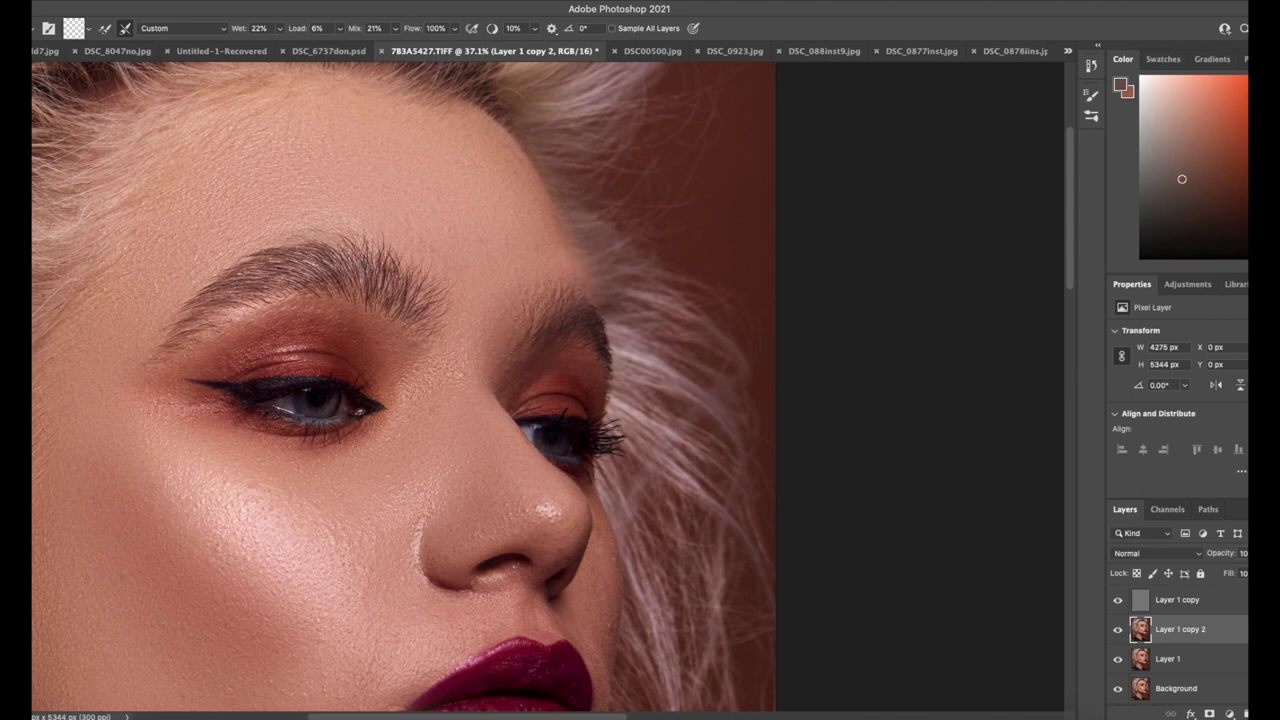
Step: Group Layer 1 copy, Layer 1 copy 2 and Layer 1, and add a layer mask to the group
left_click(1180, 600)
left_click(1175, 659, "shift")
key("ctrl+g")
left_click(1209, 713)
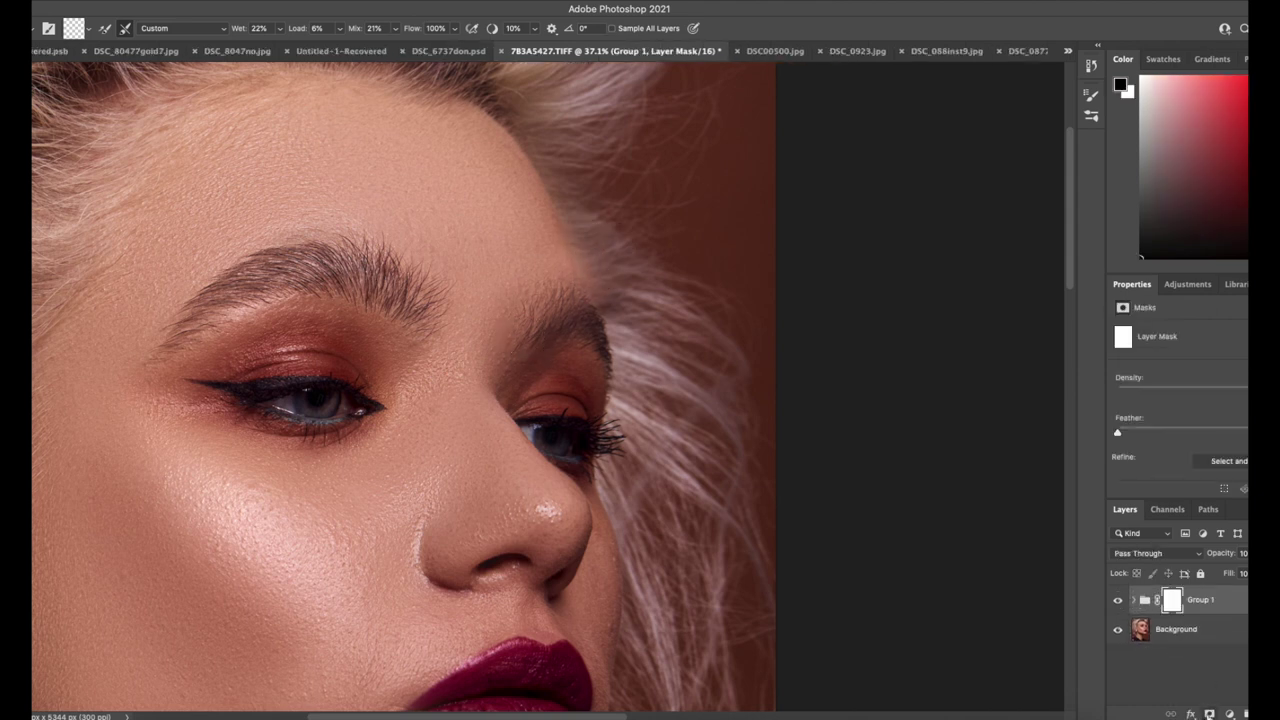
Step: Invert the group's mask back and forth to compare the portrait before and after retouching
key("ctrl+i")
key("ctrl+i")
key("ctrl+i")
key("ctrl+i")
key("ctrl+i")
key("ctrl+i")
Step: Mask out the smeared blending along the forehead edge above the far eyebrow with a black Brush, setting its opacity to 40%
key("shift+b")
left_click_drag(596, 266, 599, 293)
left_click(256, 29)
left_click_drag(257, 44, 219, 46)
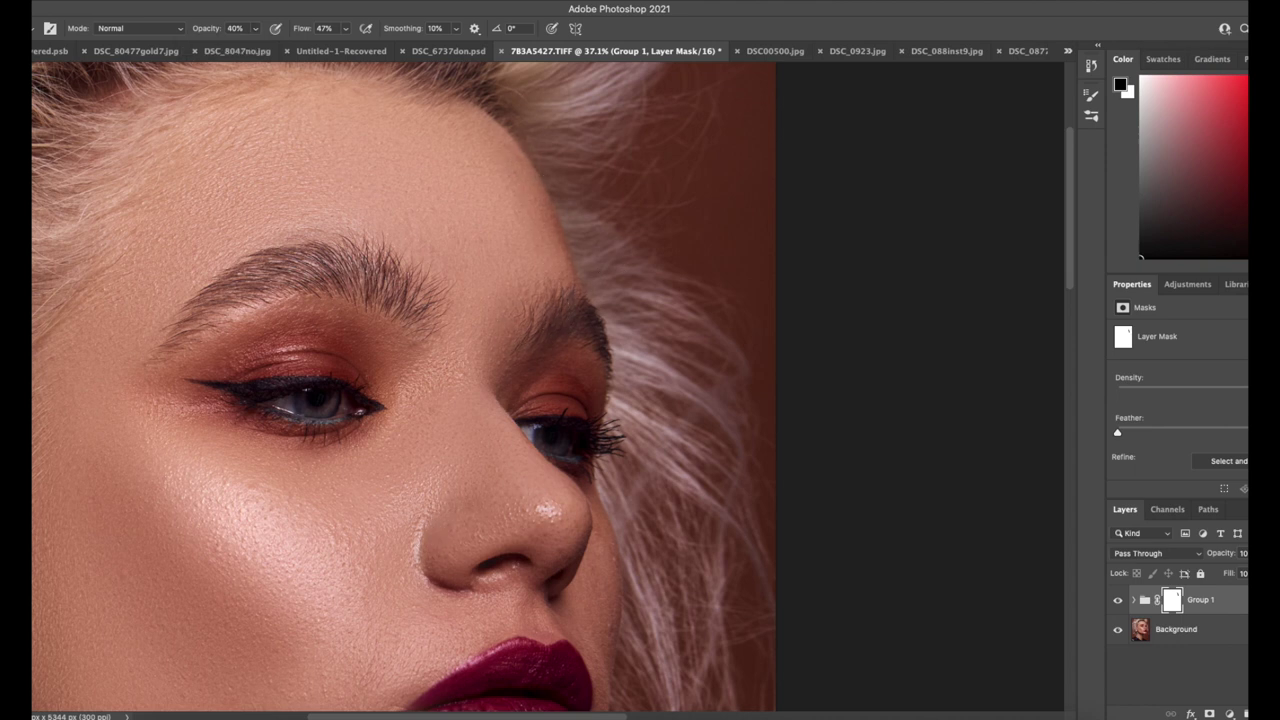
Step: Smooth the creases and tones of the neck with the Mixer Brush on Layer 1 copy 2 inside Group 1
key("z")
left_click_drag(450, 444, 325, 450)
mouse_move(373, 511)
left_mouse_down()
mouse_move(403, 514)
mouse_move(285, 530)
left_mouse_up()
left_click_drag(380, 612, 522, 617)
left_click_drag(425, 430, 468, 468)
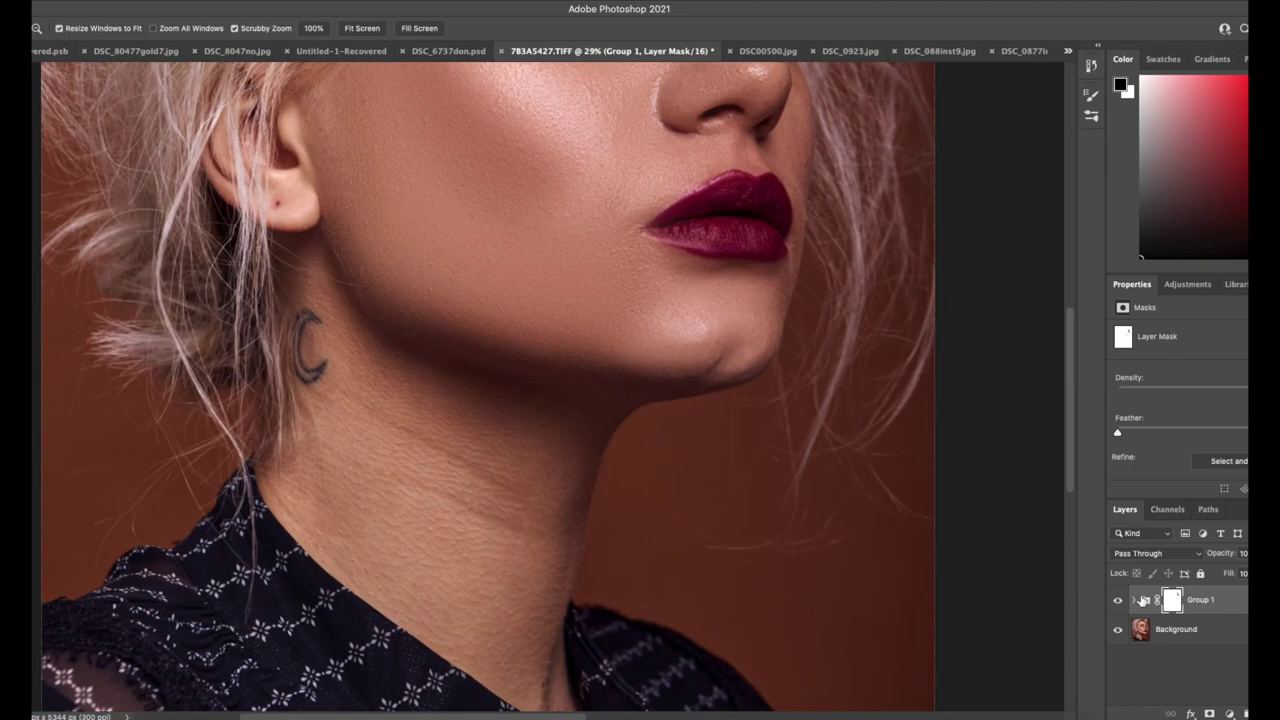
left_click(1135, 600)
left_click(1190, 659)
key("b")
key("super+z")
right_click(17, 220)
left_click(55, 262)
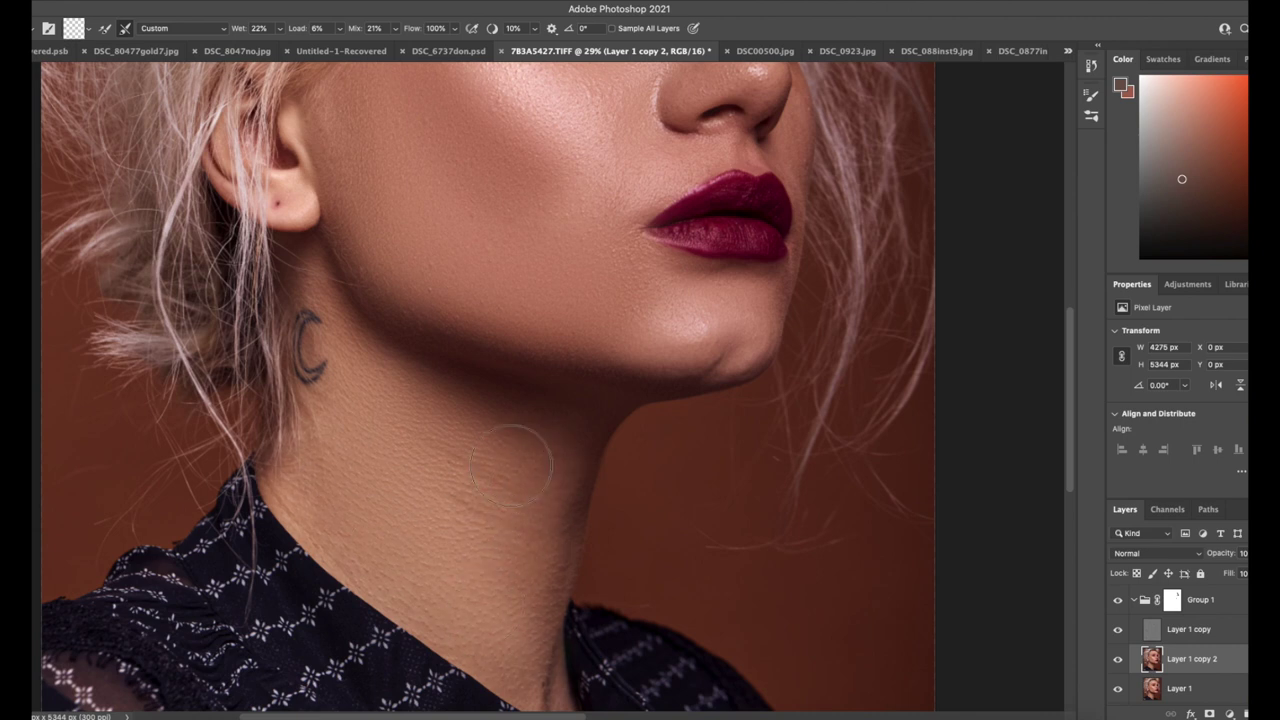
Step: Paint over the moon tattoo on the neck using the Brush and a skin colour sampled from the jaw
key("super+space")
mouse_move(592, 479)
left_mouse_down()
mouse_move(520, 478)
mouse_move(533, 482)
left_mouse_up()
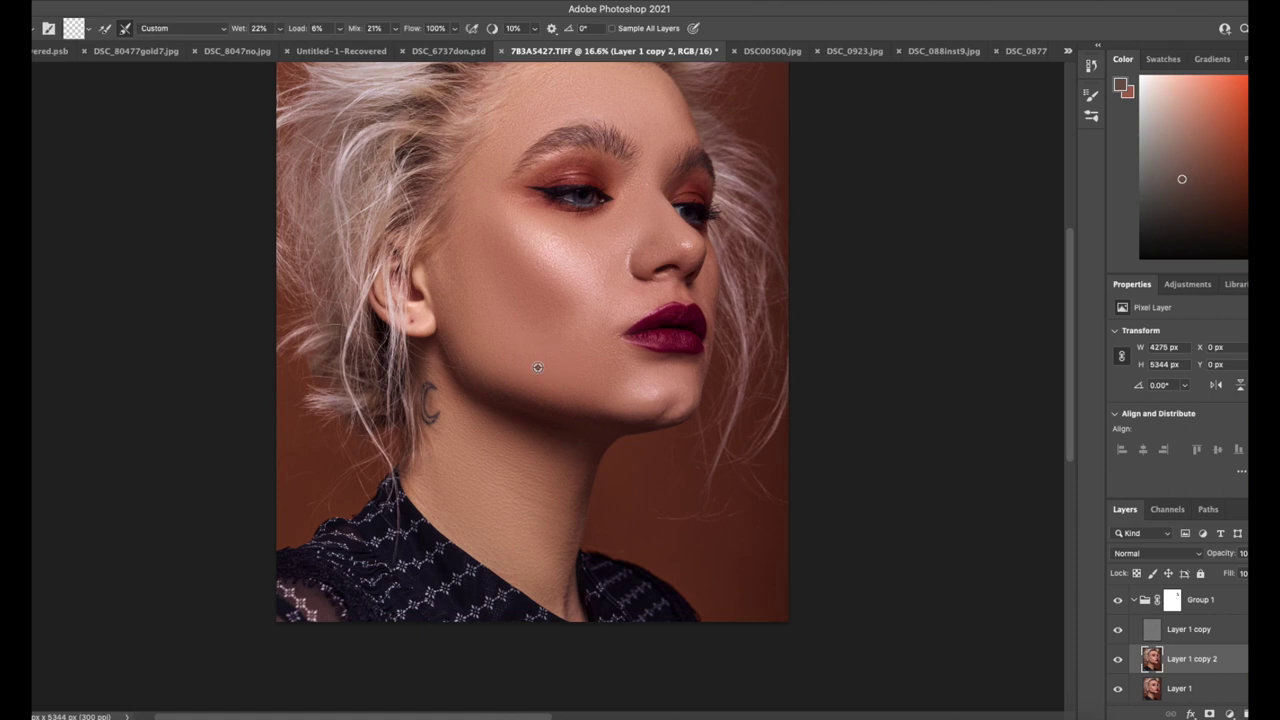
left_click(48, 220)
left_click(560, 380, "alt")
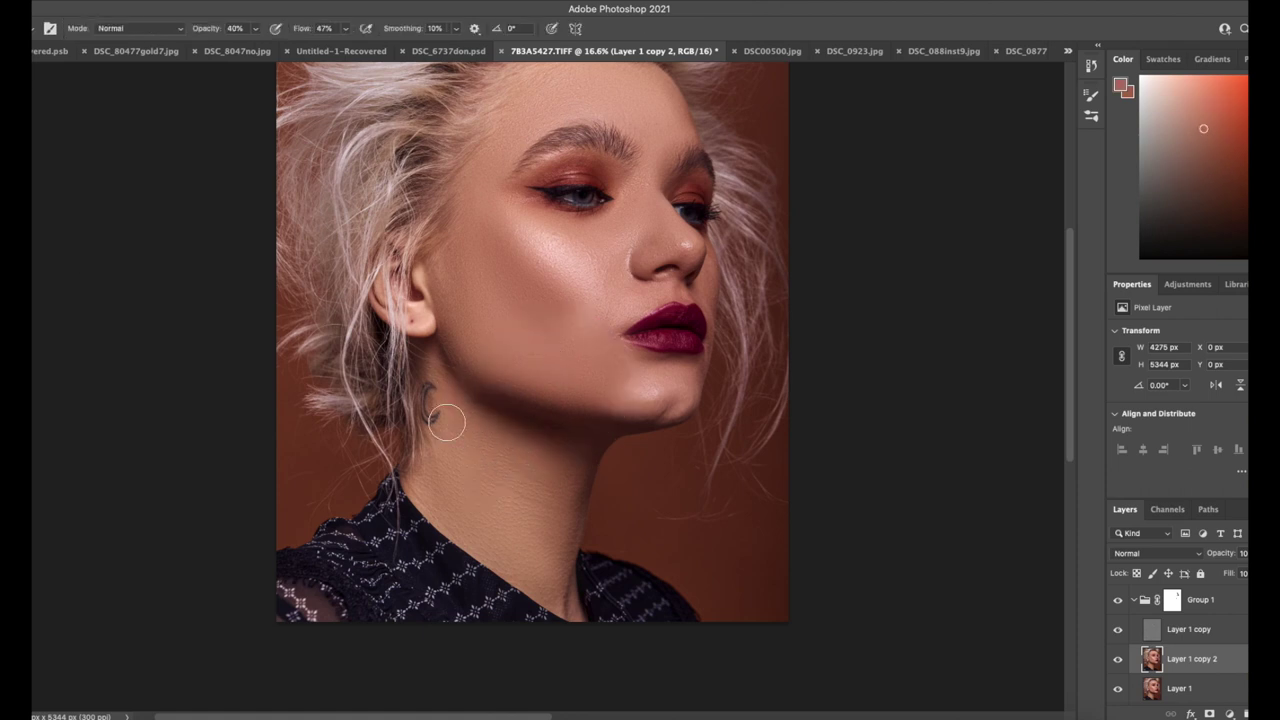
Step: Blend the eyeshadow on the near eye's upper lid and the skin below that eye with the Mixer Brush
key("super+space")
mouse_move(490, 125)
left_mouse_down()
mouse_move(375, 125)
mouse_move(517, 125)
mouse_move(420, 200)
left_mouse_up()
mouse_move(645, 358)
left_mouse_down()
mouse_move(830, 420)
mouse_move(748, 442)
mouse_move(737, 349)
mouse_move(763, 366)
mouse_move(586, 443)
mouse_move(268, 362)
left_mouse_up()
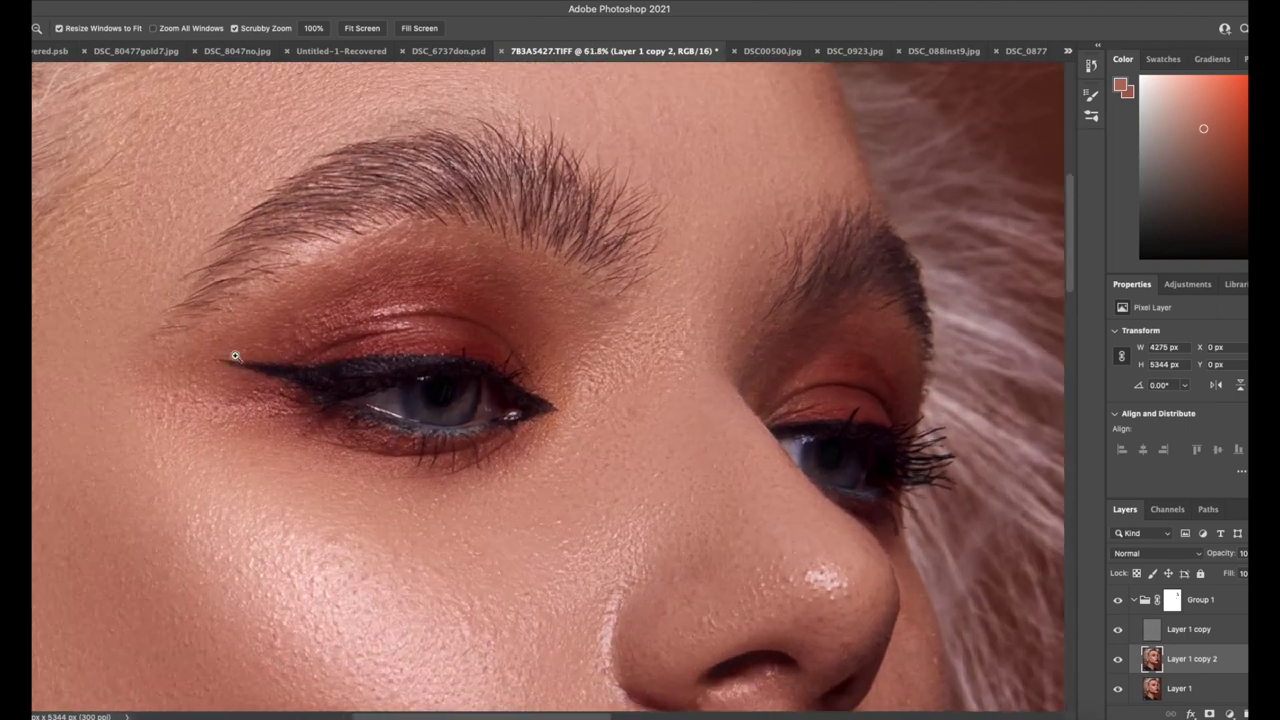
key("b")
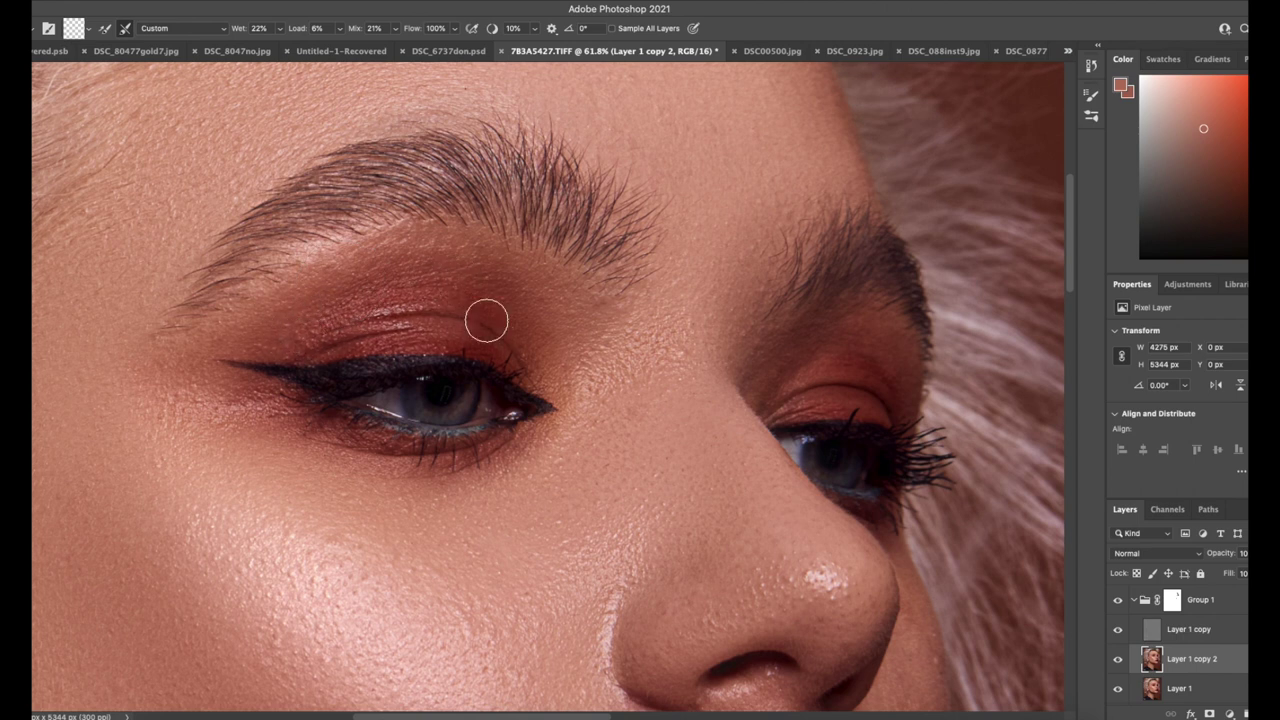
Step: Sample the dark red of the near eye's shadow and paint it over the lid with the Brush, reducing the brush size
key("shift+b")
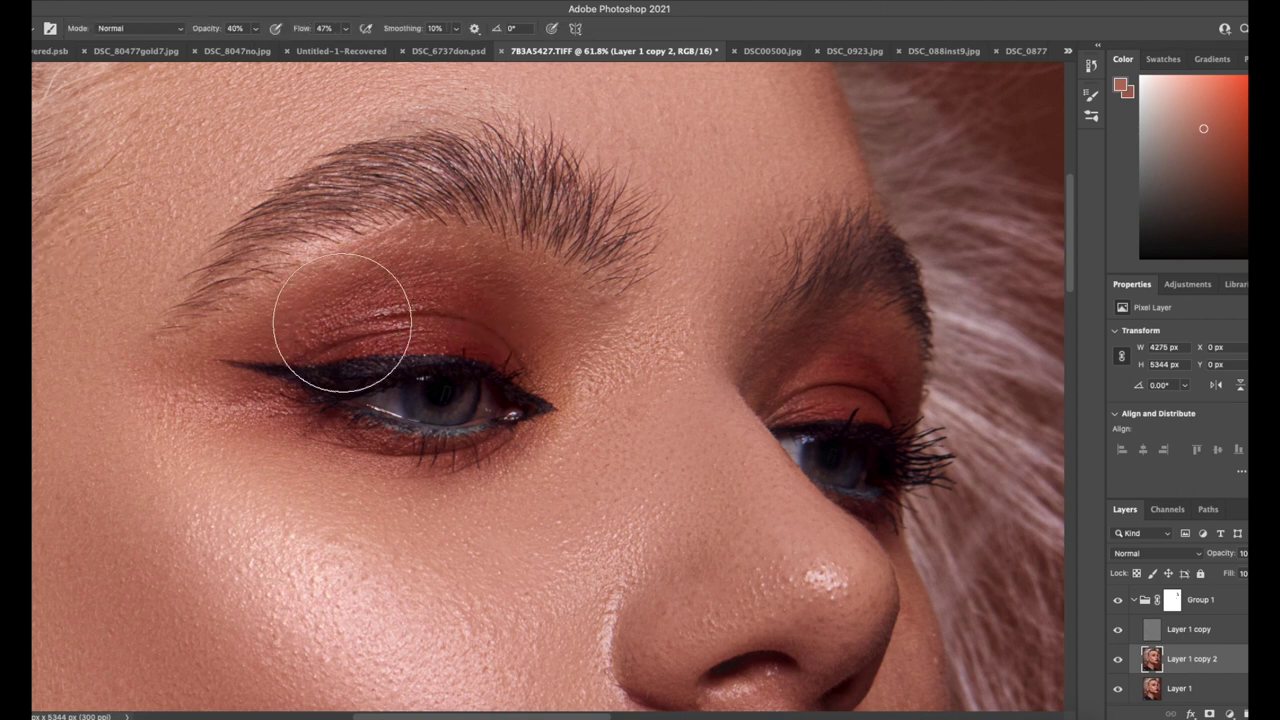
left_click(347, 349, "alt")
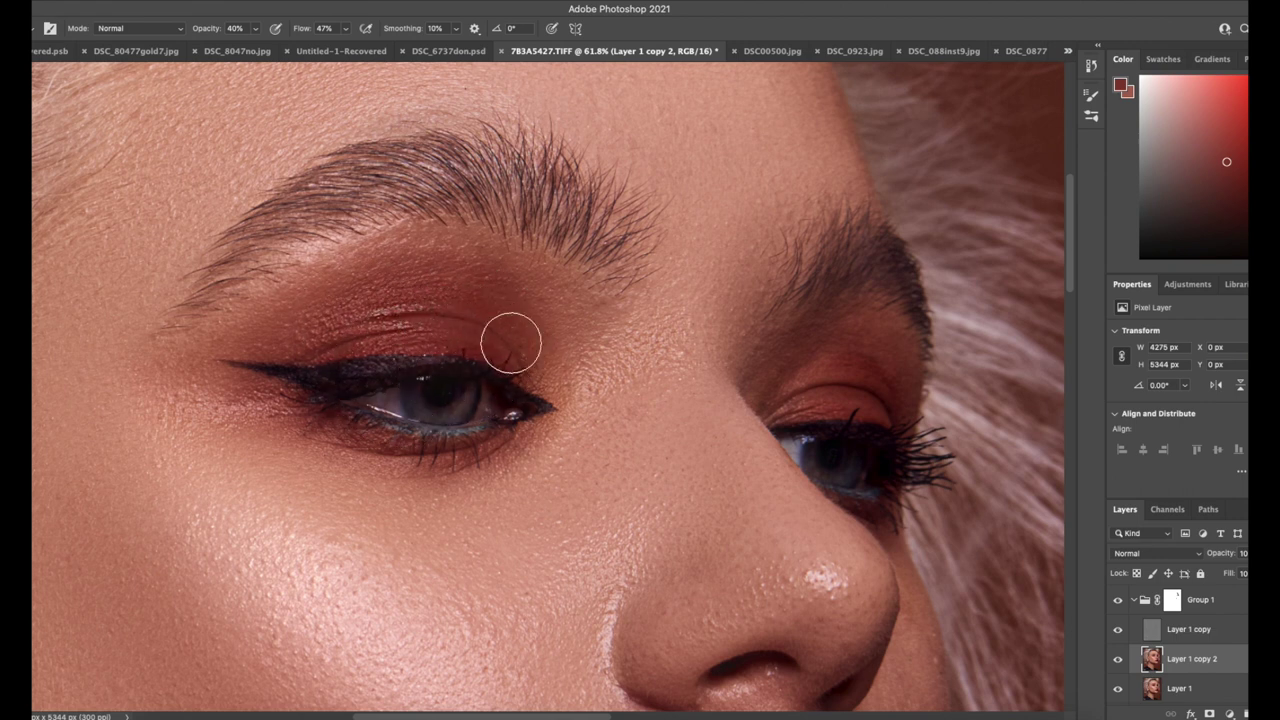
left_click_drag(376, 309, 418, 313)
key("bracketleft")
key("bracketleft")
key("bracketleft")
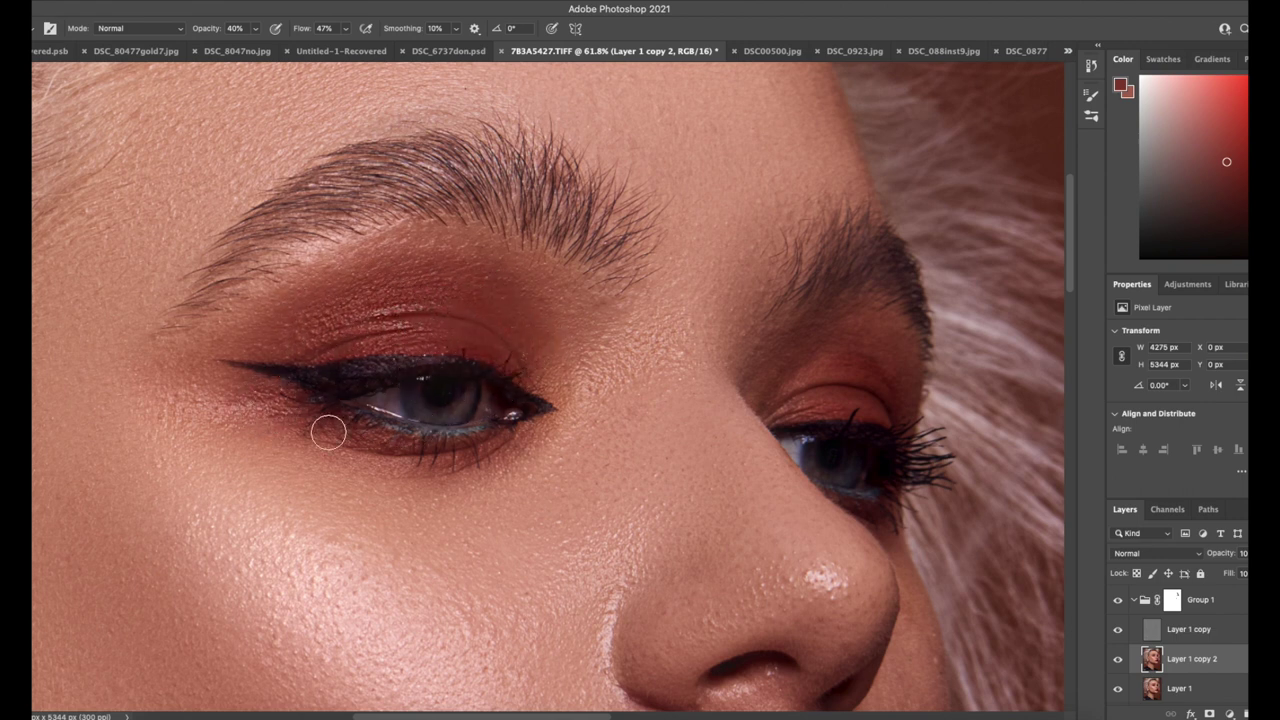
Step: Change the background colour to a more saturated red
left_click(34, 442)
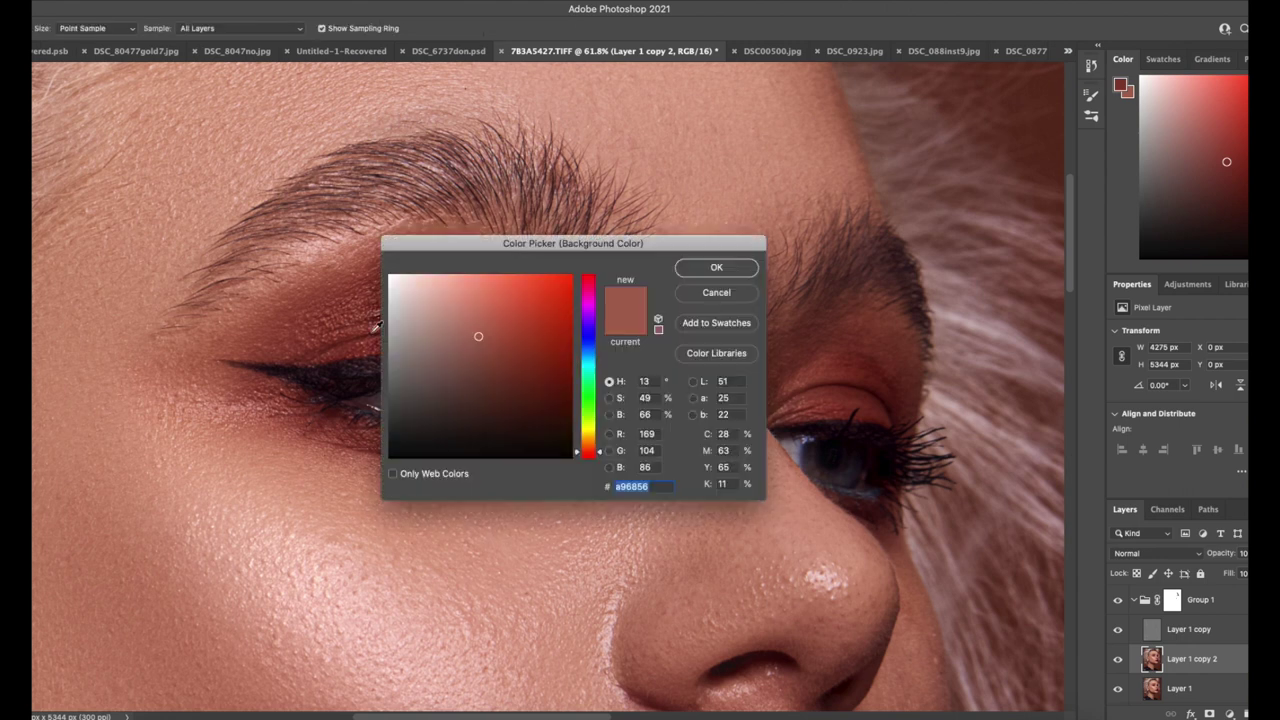
left_click_drag(599, 453, 599, 458)
left_click(505, 287)
left_click(532, 326)
key("Return")
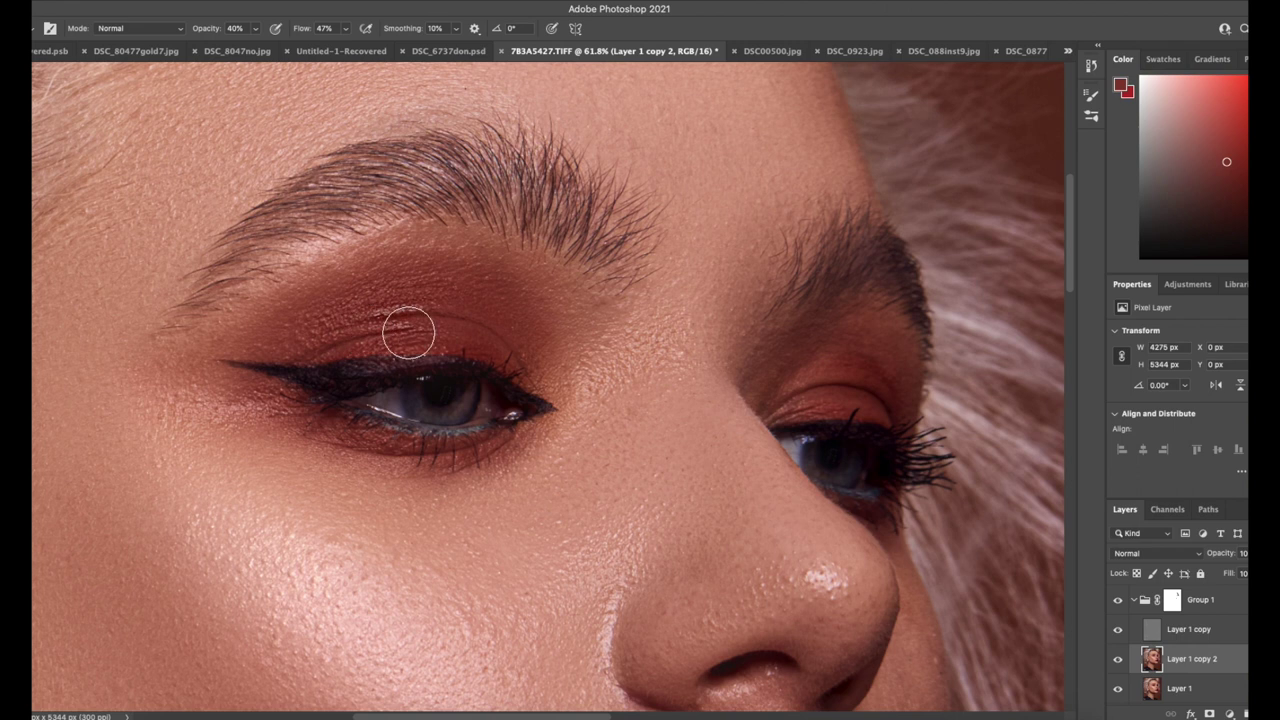
Step: Set the Brush opacity to 88% for deepening the eyeshadow on the near eye's lid
left_click(140, 28)
left_click(256, 28)
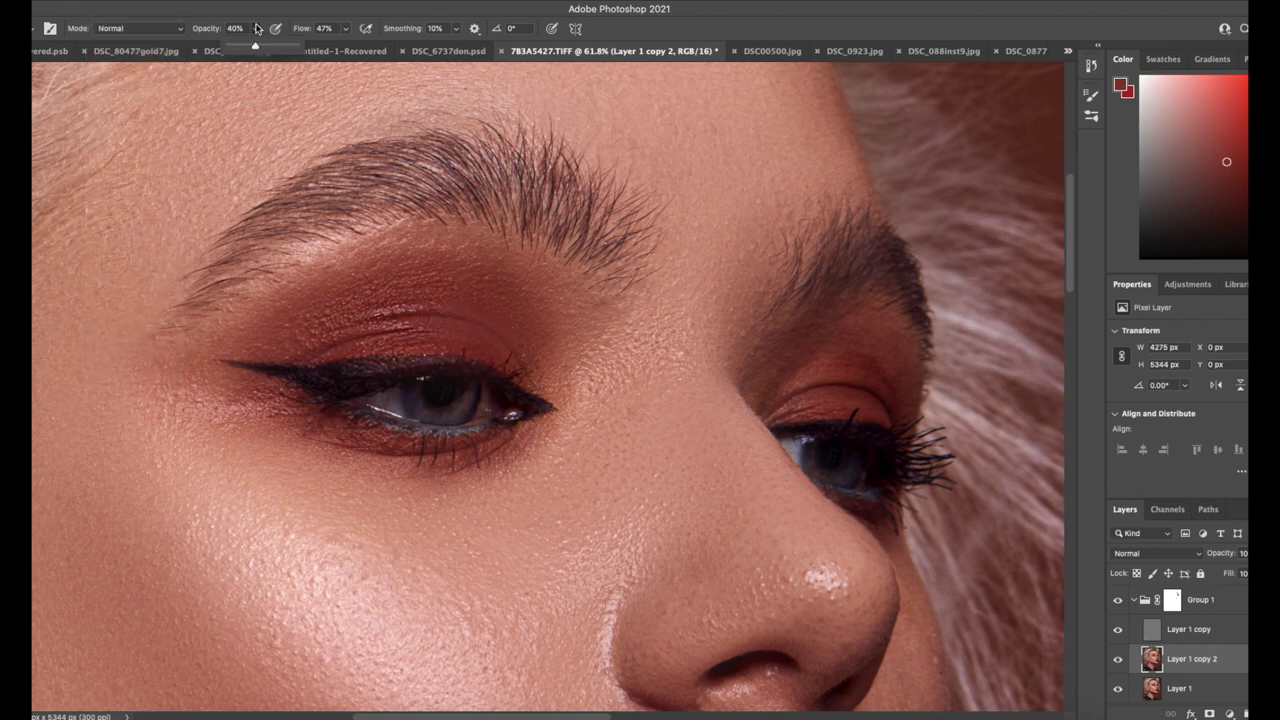
left_click(297, 46)
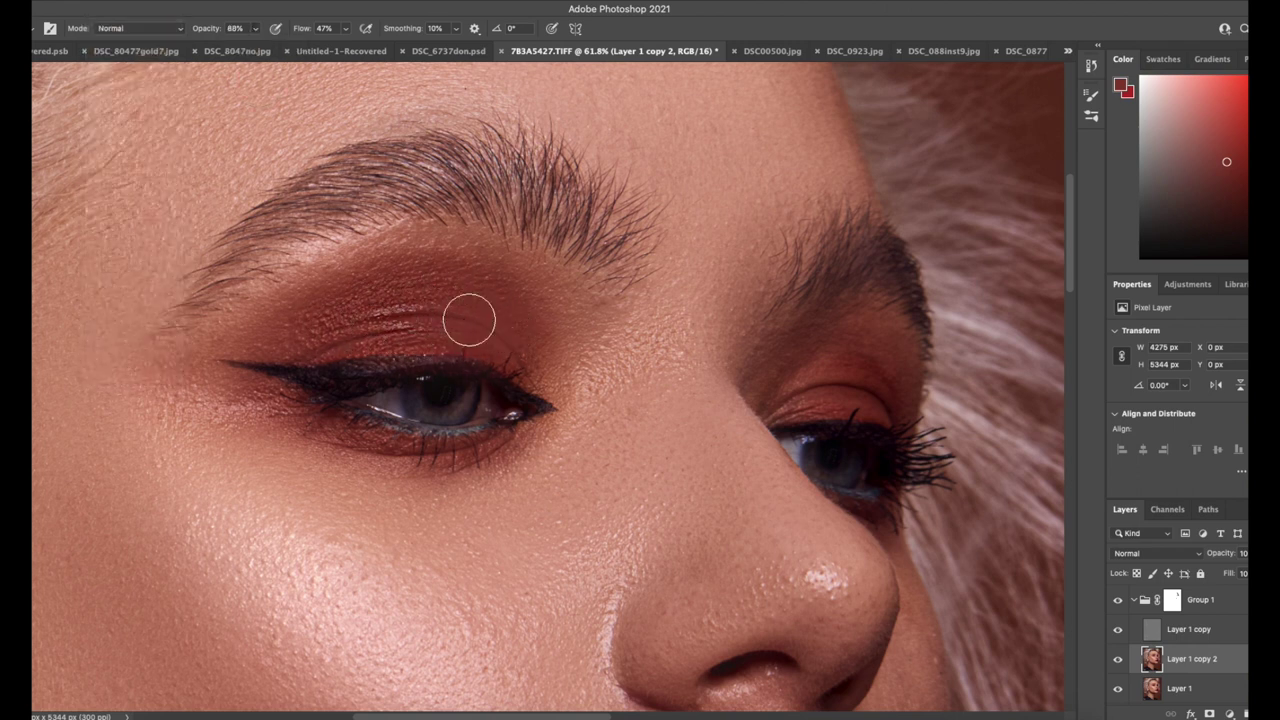
Step: Deepen the far eye's lid and the shadow beneath the near eye with sampled dark red, lowering the Brush opacity to 12%
left_click(883, 366, "alt")
mouse_move(837, 391)
left_mouse_down()
mouse_move(800, 406)
mouse_move(903, 380)
mouse_move(779, 397)
left_mouse_up()
mouse_move(311, 406)
left_mouse_down()
mouse_move(437, 446)
mouse_move(484, 446)
left_mouse_up()
key("z")
mouse_move(348, 470)
left_mouse_down()
mouse_move(283, 511)
mouse_move(454, 430)
mouse_move(478, 432)
left_mouse_up()
key("b")
key("1")
key("2")
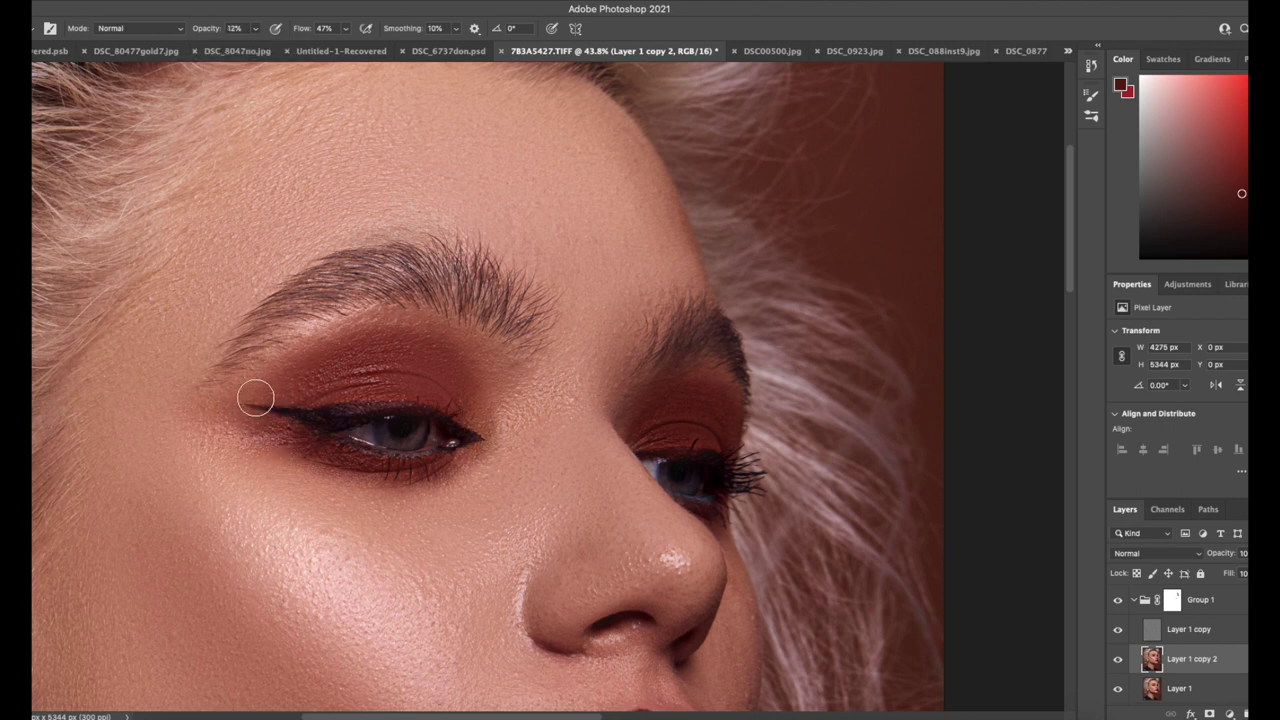
key("z")
left_click_drag(330, 552, 218, 560)
left_click_drag(328, 578, 406, 578)
left_click_drag(368, 360, 448, 360)
left_click(1197, 689)
key("l")
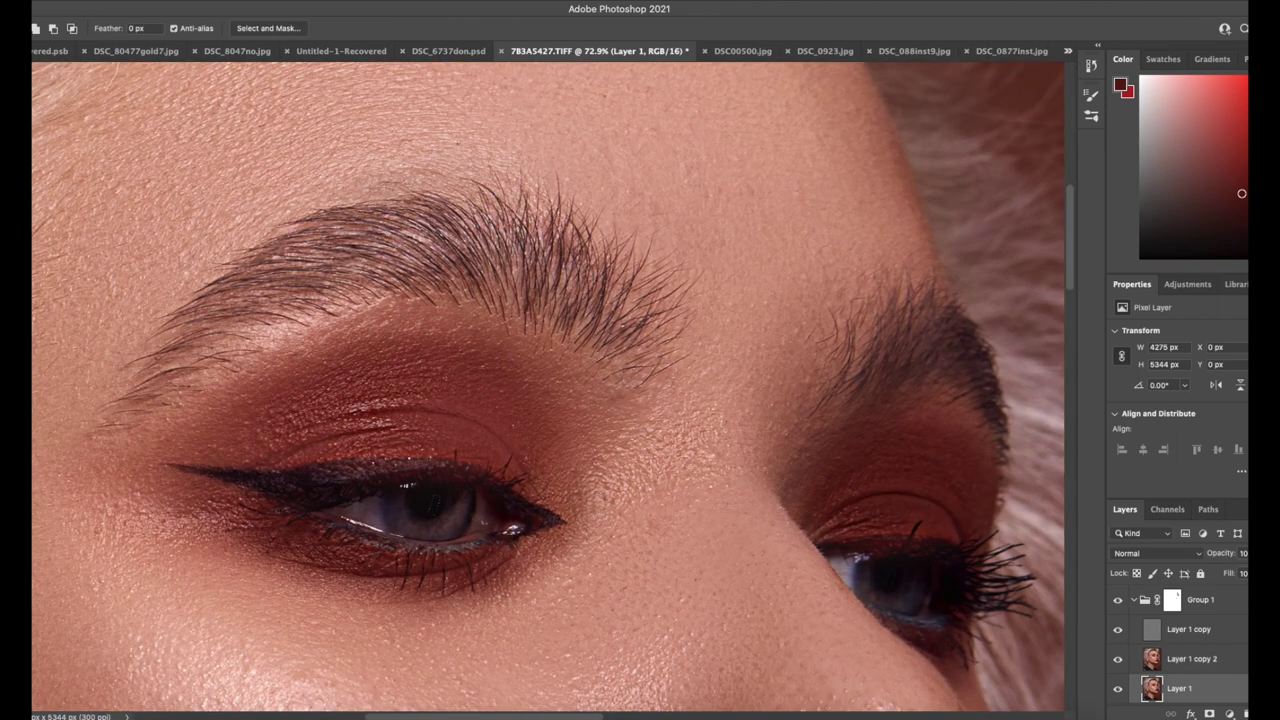
mouse_move(402, 442)
left_mouse_down()
mouse_move(303, 393)
mouse_move(386, 440)
left_mouse_up()
left_click(786, 1)
mouse_move(942, 191)
left_click(1043, 240)
left_click_drag(754, 407, 793, 410)
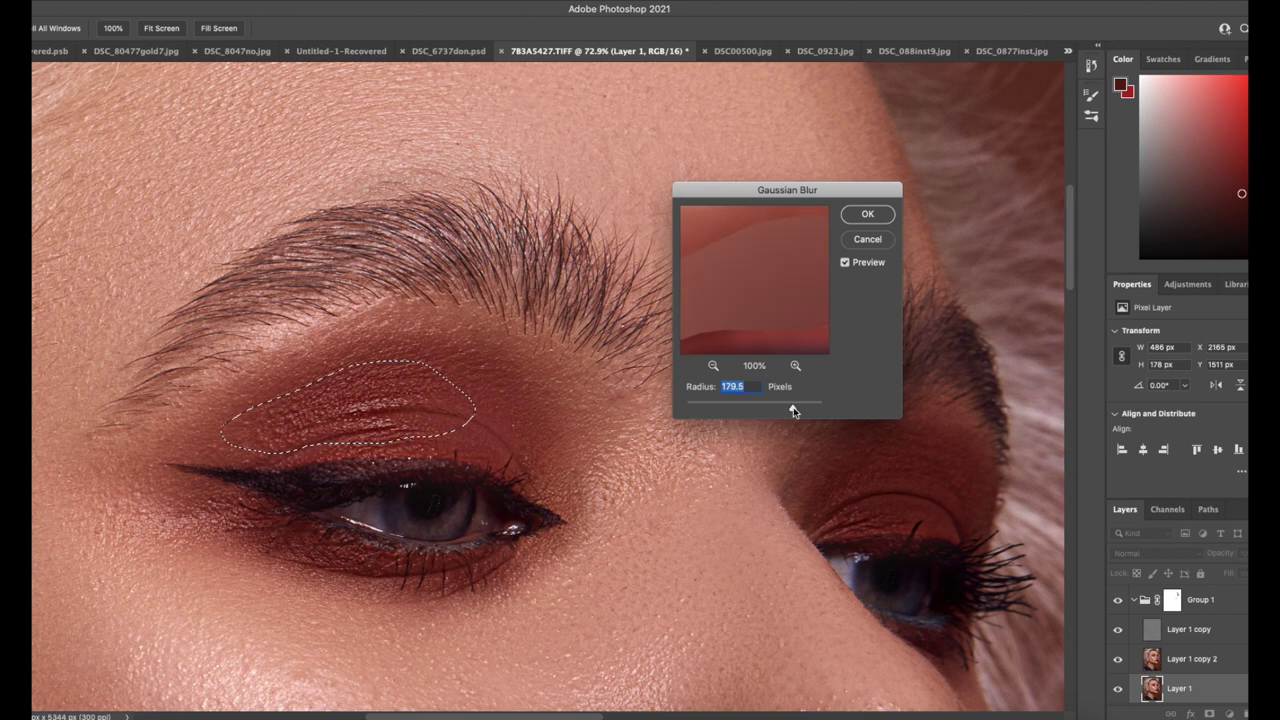
left_click(868, 240)
key("super+d")
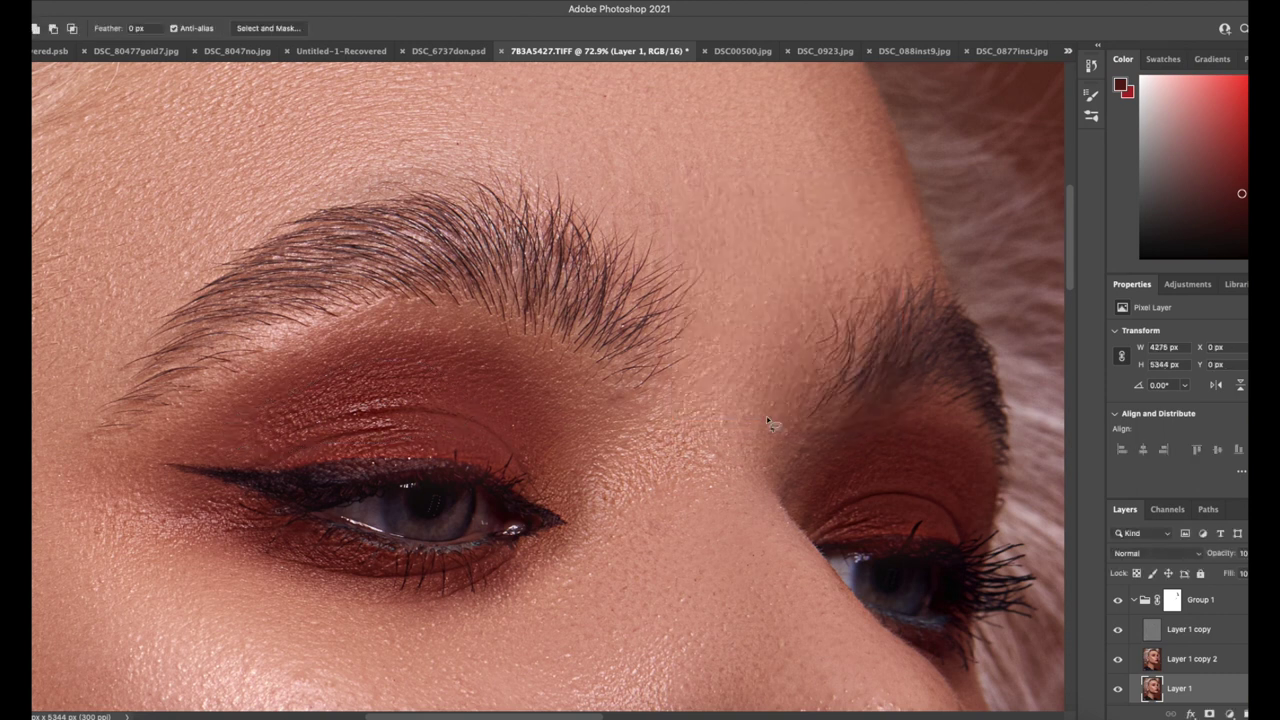
Step: On Layer 1 copy 2, lasso the near eye's upper lid, soften it with a Gaussian Blur and deselect
left_click(1172, 658)
mouse_move(270, 458)
left_mouse_down()
mouse_move(279, 389)
mouse_move(290, 452)
left_mouse_up()
left_click(785, 1)
mouse_move(915, 186)
left_click(1045, 246)
mouse_move(738, 407)
left_mouse_down()
mouse_move(786, 406)
mouse_move(746, 408)
left_mouse_up()
left_click(868, 214)
key("super+d")
Step: Darken the near eyelid's eyeshadow toward the inner and outer corners with the Brush at 55% opacity
key("z")
mouse_move(452, 514)
left_mouse_down()
mouse_move(446, 577)
mouse_move(580, 430)
left_mouse_up()
key("b")
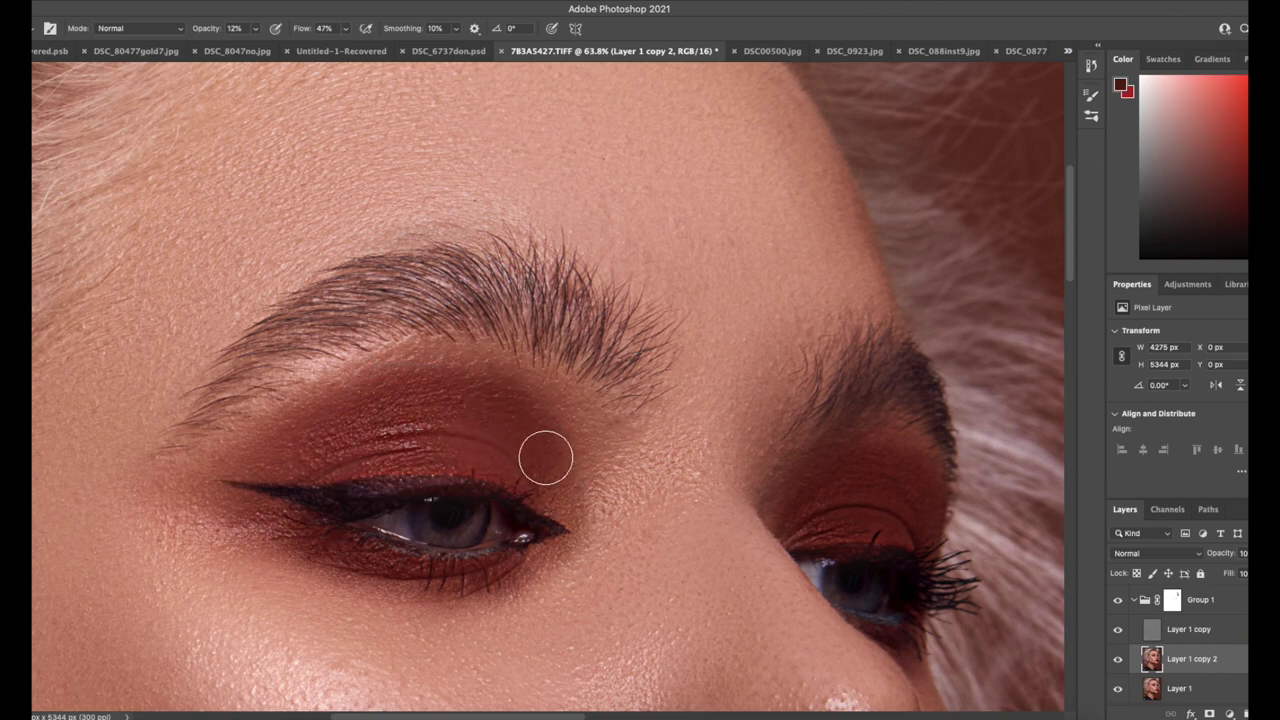
left_click_drag(256, 29, 283, 46)
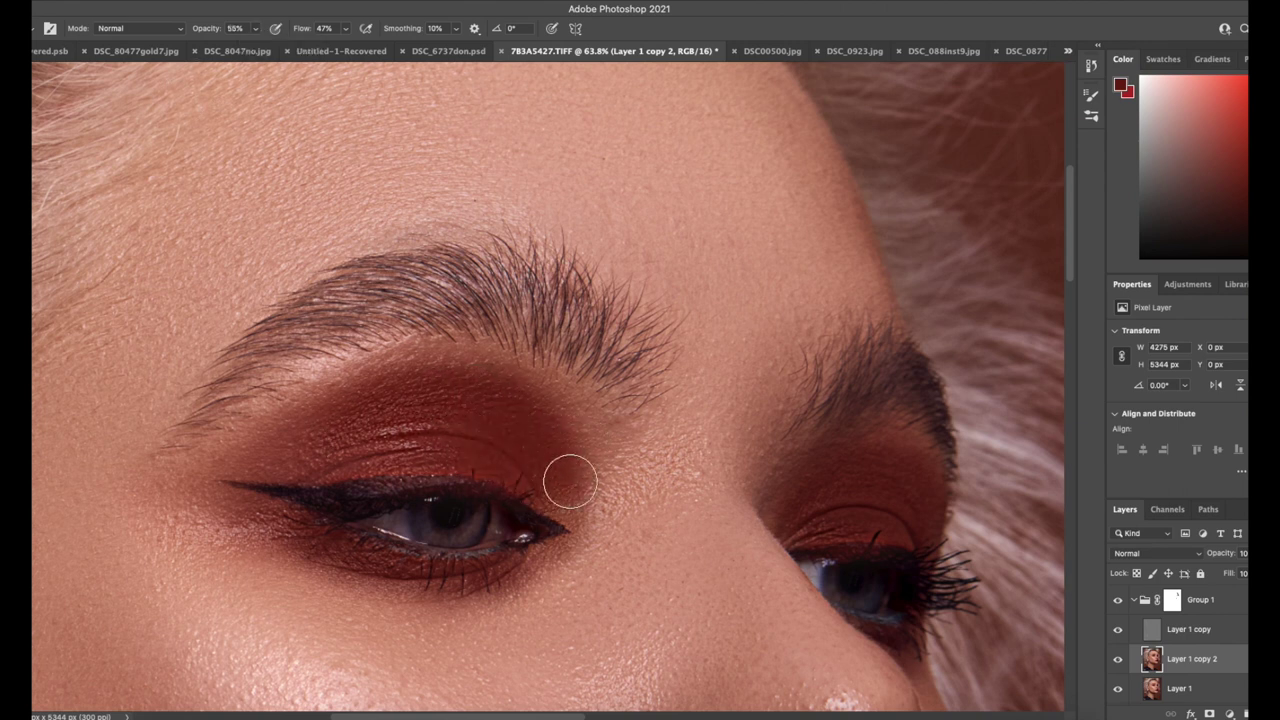
left_click_drag(283, 460, 346, 457)
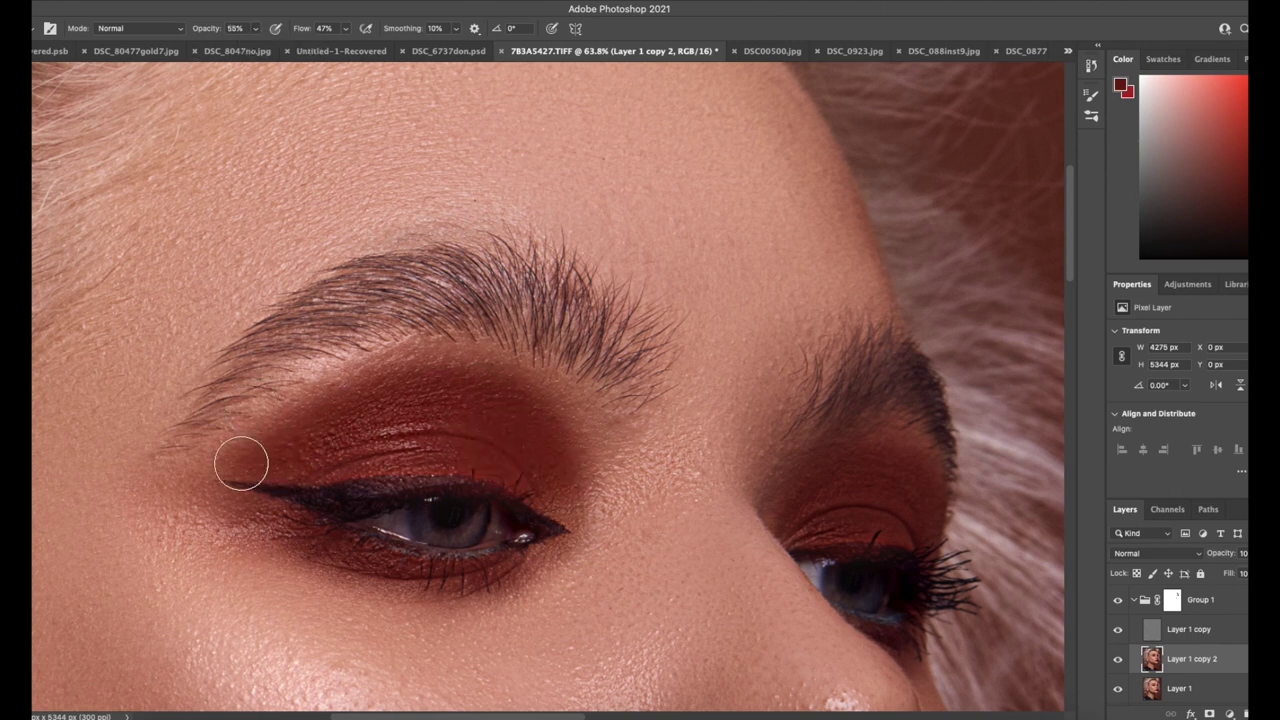
Step: Reset the colours to black and white and mask Group 1 around the near eye with the Brush at 96% opacity
left_click(1134, 601)
key("d")
left_click(1172, 600)
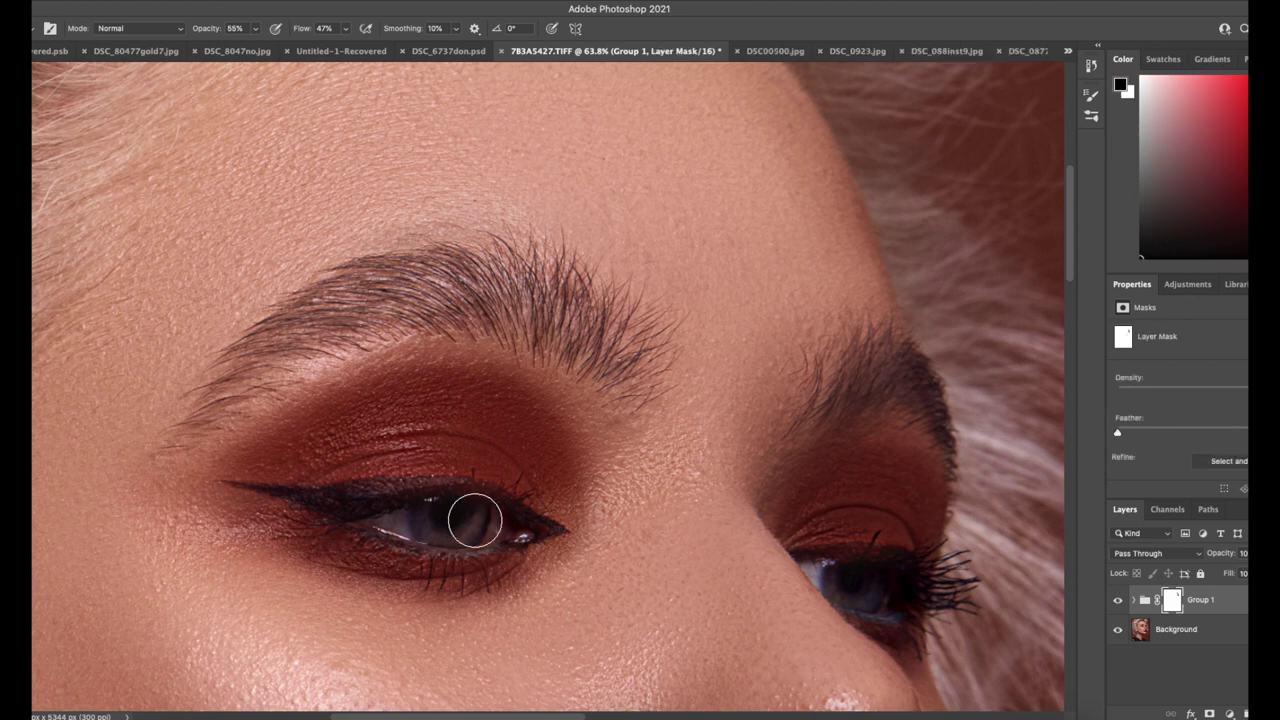
left_click_drag(256, 32, 290, 50)
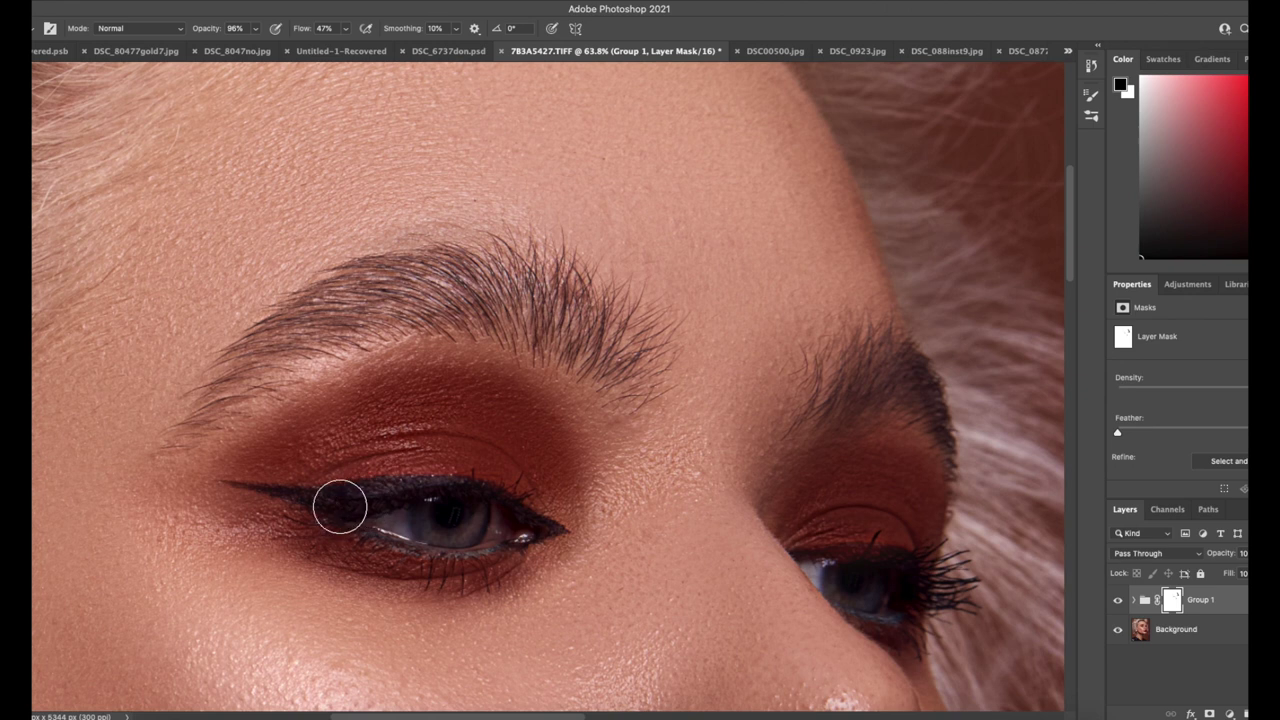
Step: Select the Layer 1 copy texture layer inside Group 1 and activate the Clone Stamp tool
left_click(1133, 600)
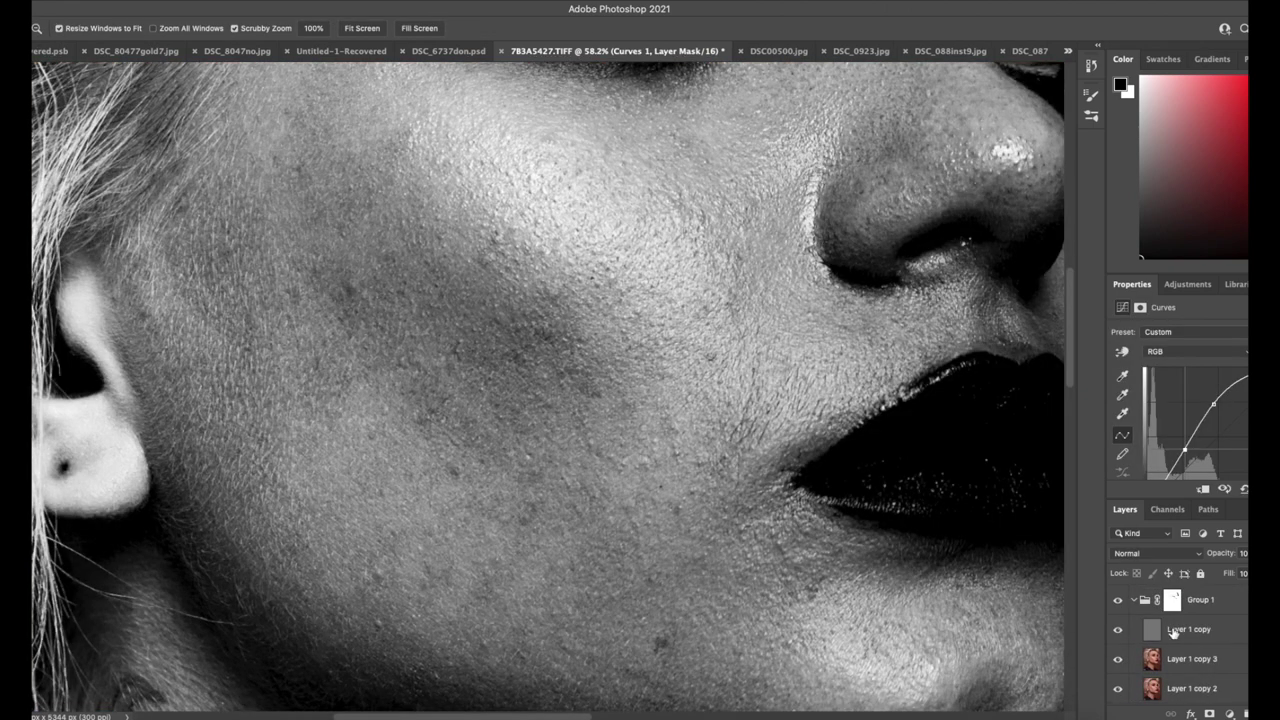
left_click(1190, 658)
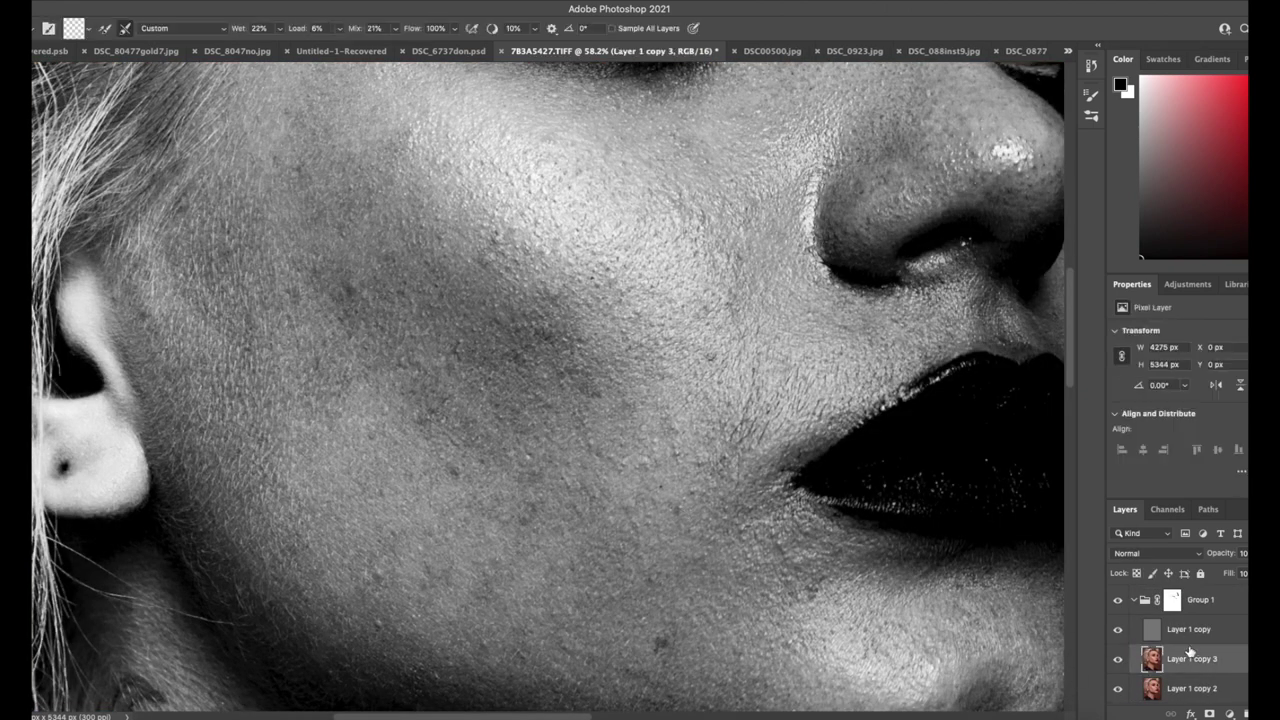
left_click(1190, 629)
key("s")
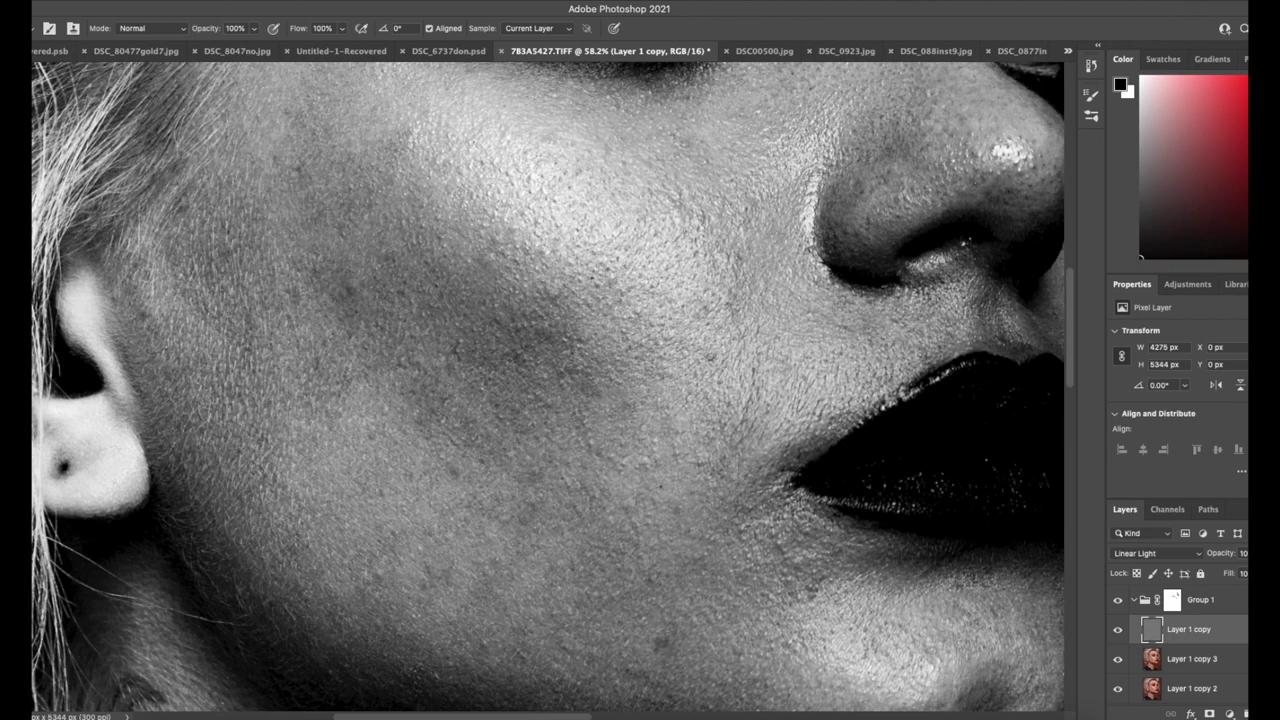
Step: Try grouping Curves 1, Black & White 1 and Group 1 together, and undo the grouping
scroll(1117, 608, "up", 3)
left_click(1187, 605)
left_click(1198, 630)
left_click(1200, 607)
left_click(1199, 631, "shift")
left_click(1195, 657, "shift")
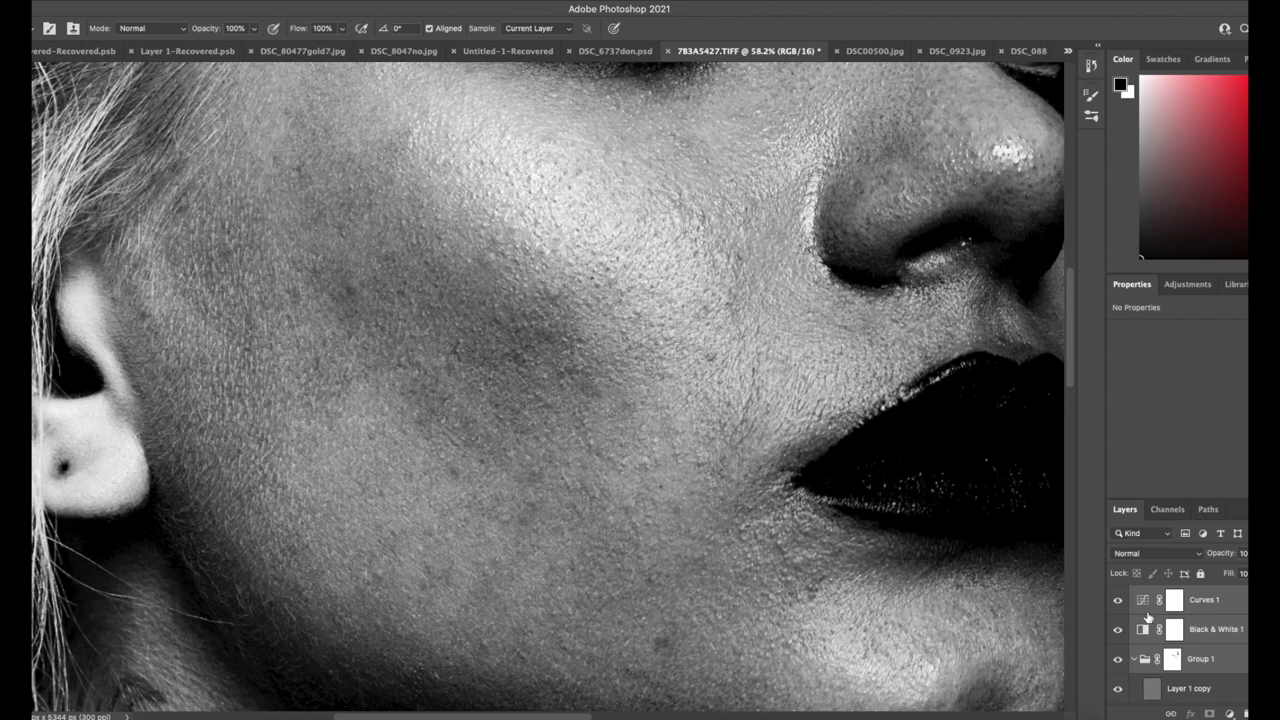
key("super+g")
left_click(1134, 596)
left_click(1134, 596)
key("super+z")
Step: Group the Curves 1 and Black & White 1 layers and rename the group "hilping layer"
left_click(1115, 664)
left_click(1118, 662)
key("ctrl+g")
double_click(1166, 594)
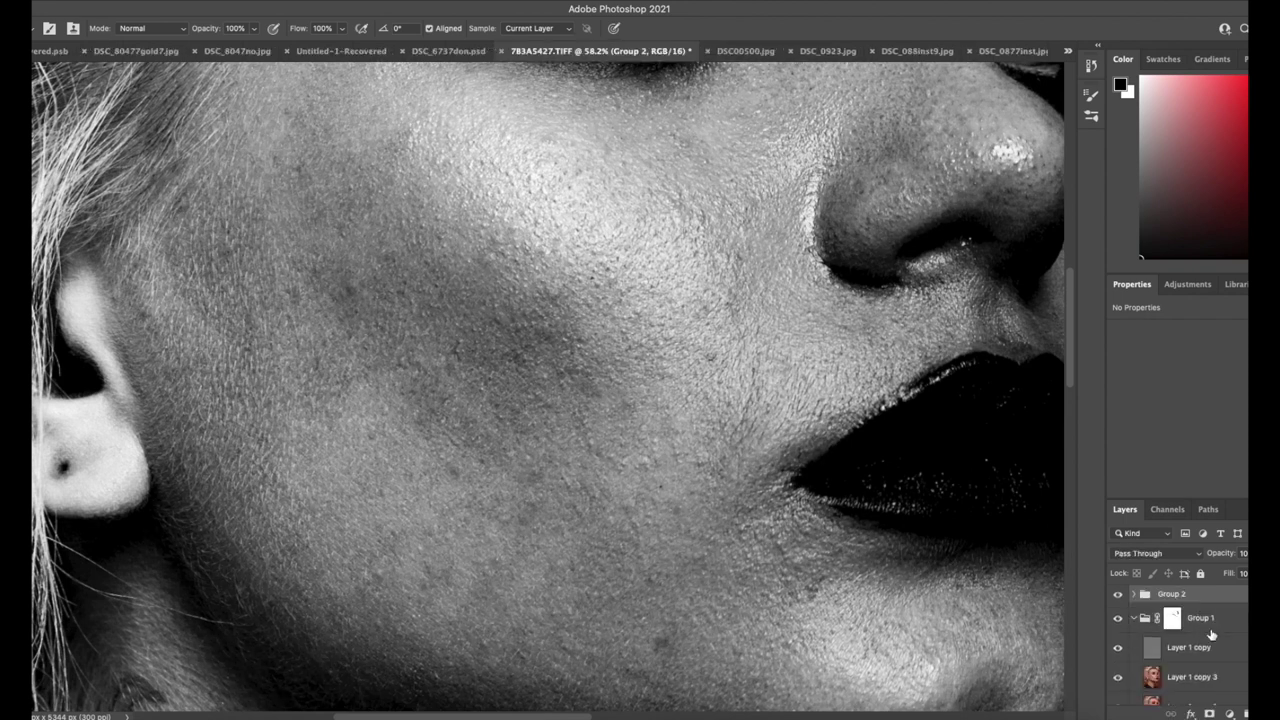
type("hilping layer")
key("Return")
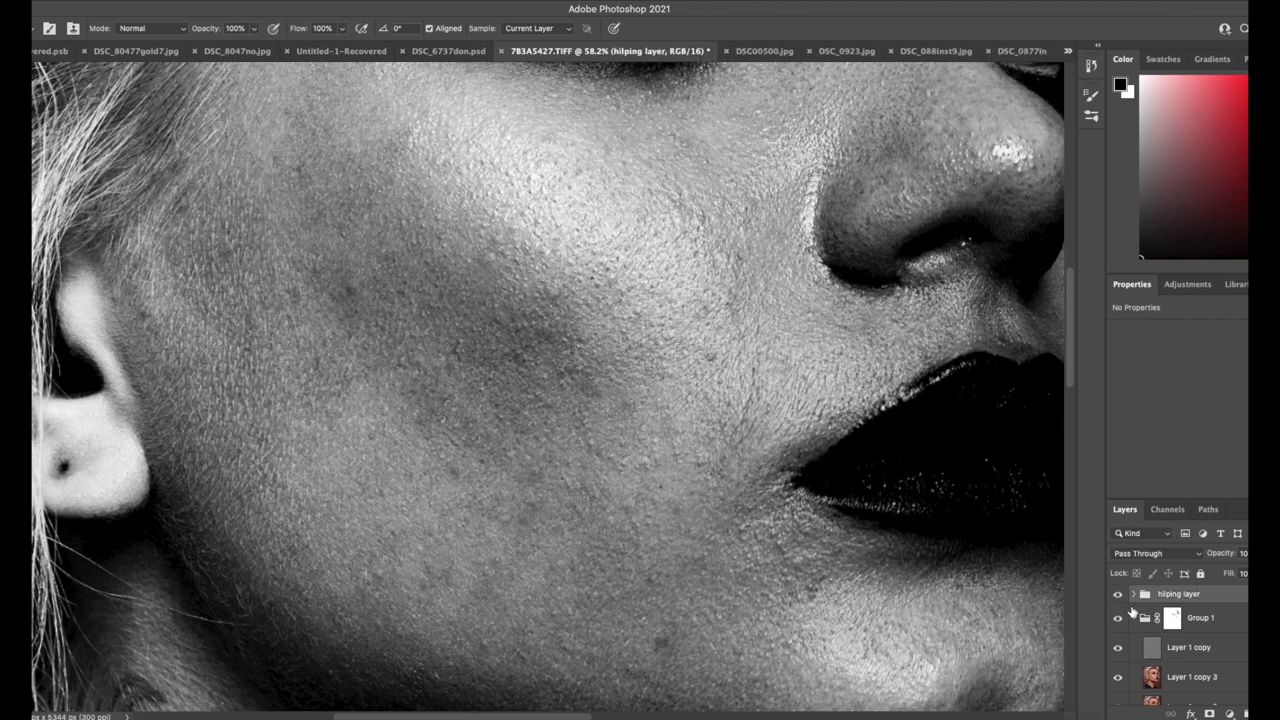
Step: Hide the hilping layer group and clean the cheek texture on Layer 1 copy using a soft Clone Stamp brush
left_click(1118, 597)
left_click(1165, 647)
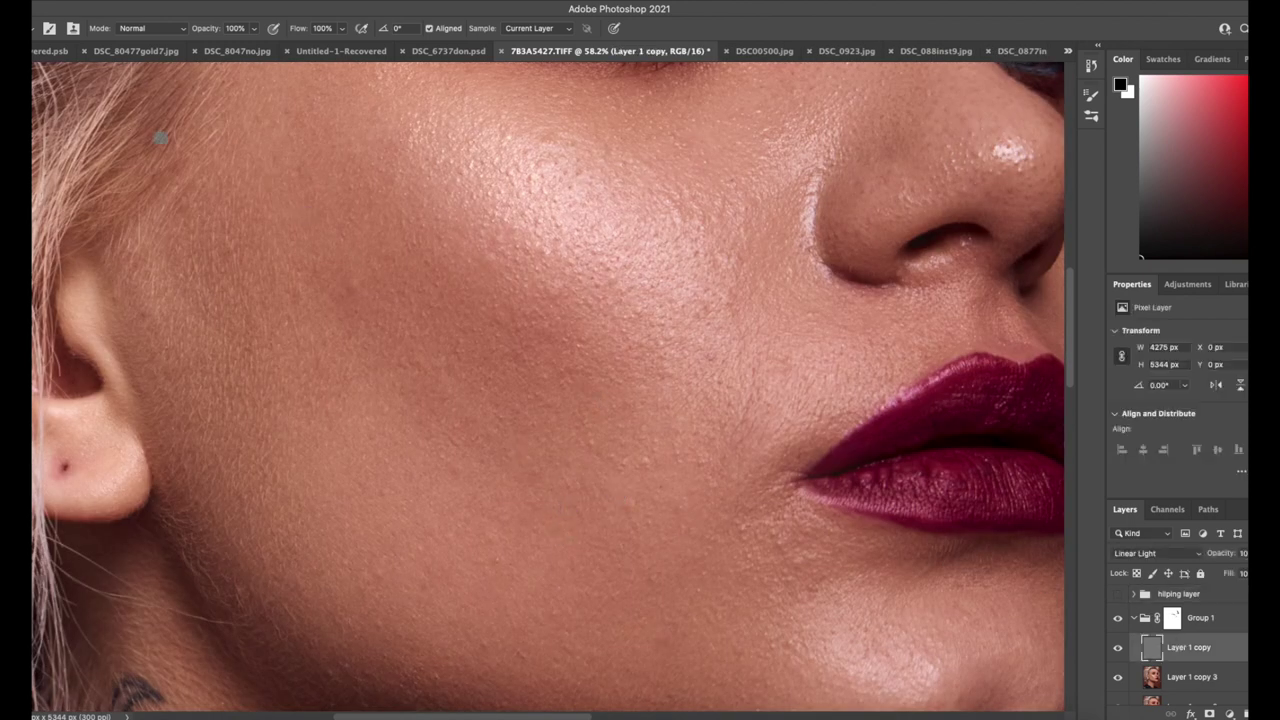
left_click(30, 28)
left_click(55, 240)
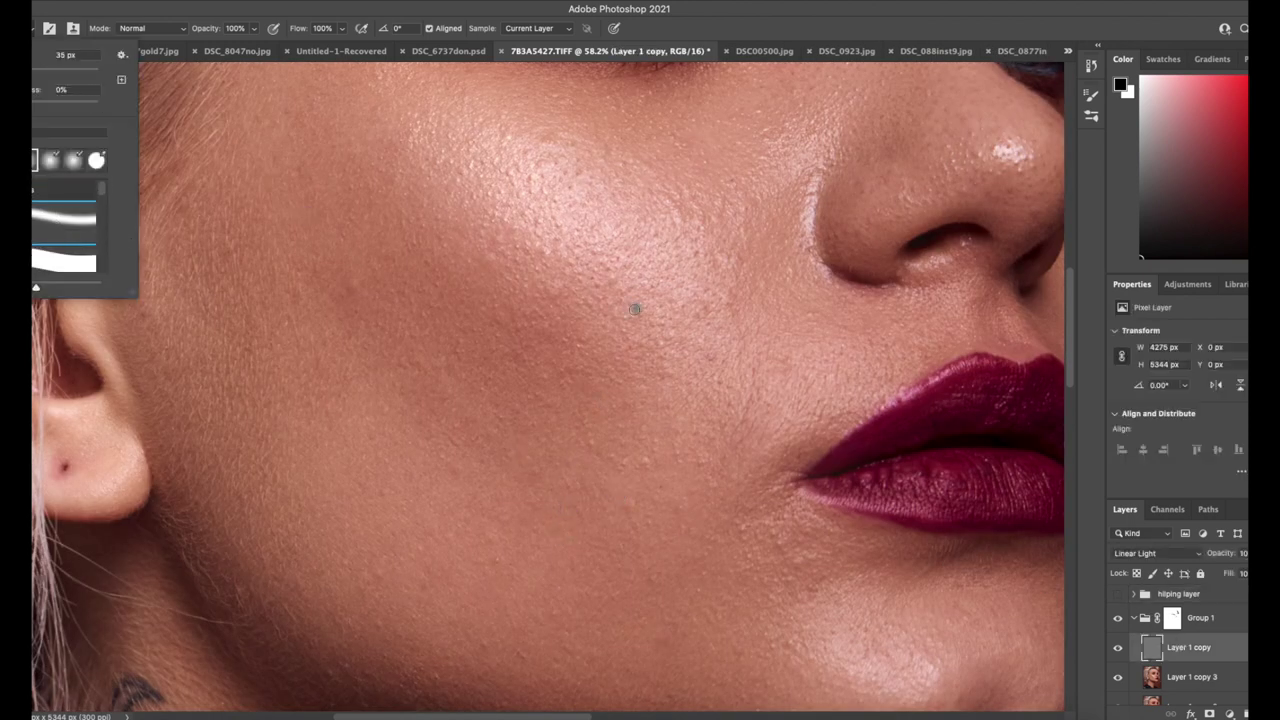
left_click(685, 354)
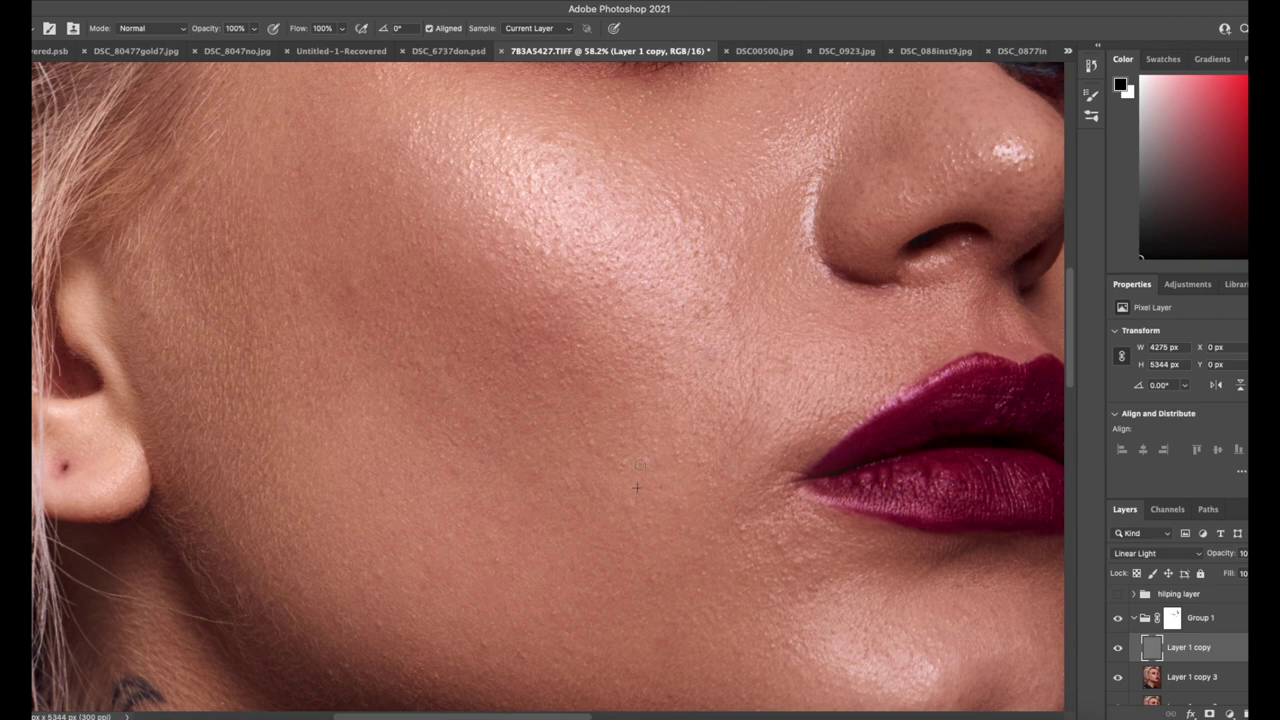
Step: Add a brightening Curves adjustment above Layer 1 copy 3, invert its mask to black and make white the foreground colour
scroll(1206, 658, "down", 1)
left_click(1206, 659)
left_click(1229, 713)
left_click(1220, 510)
left_click_drag(1205, 437, 1203, 432)
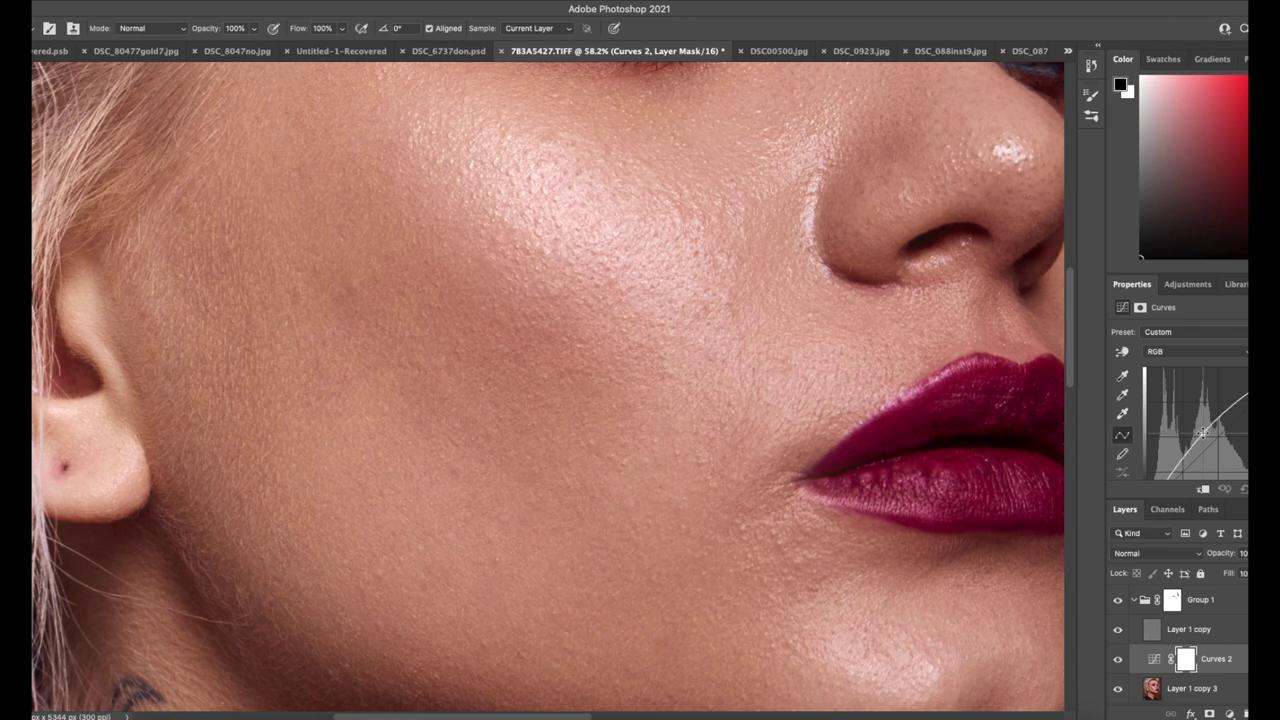
key("super+i")
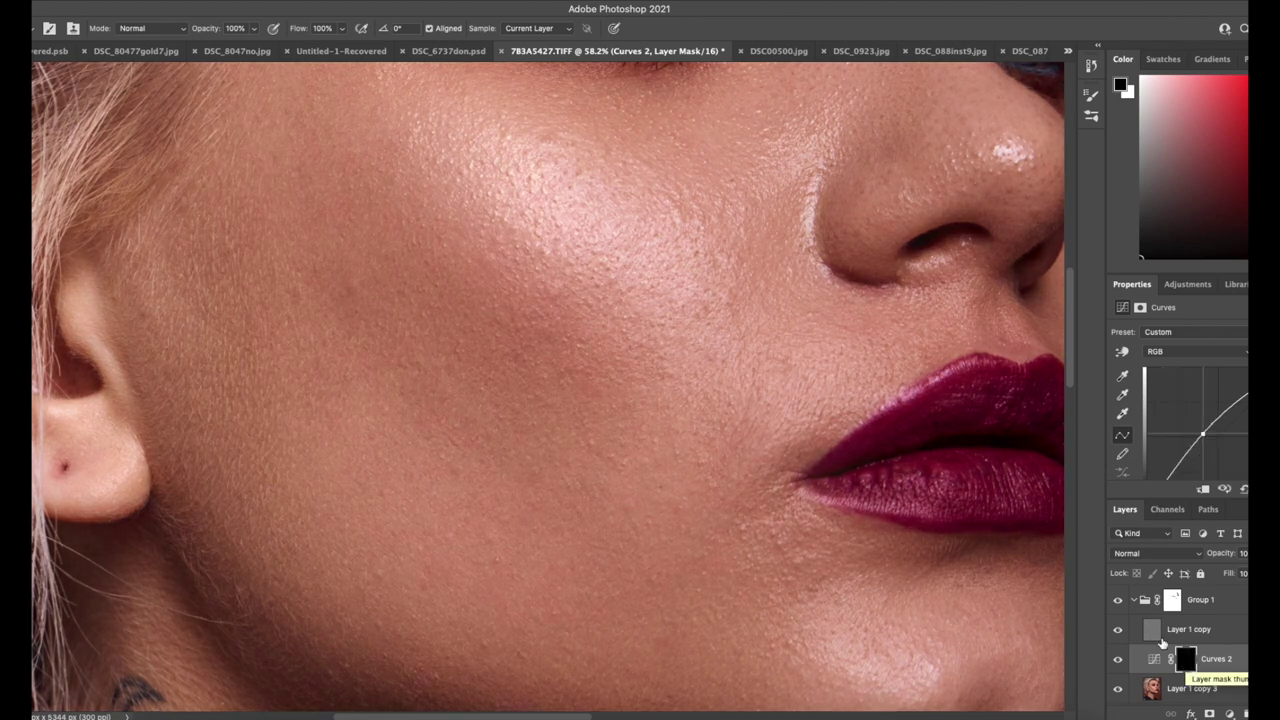
key("x")
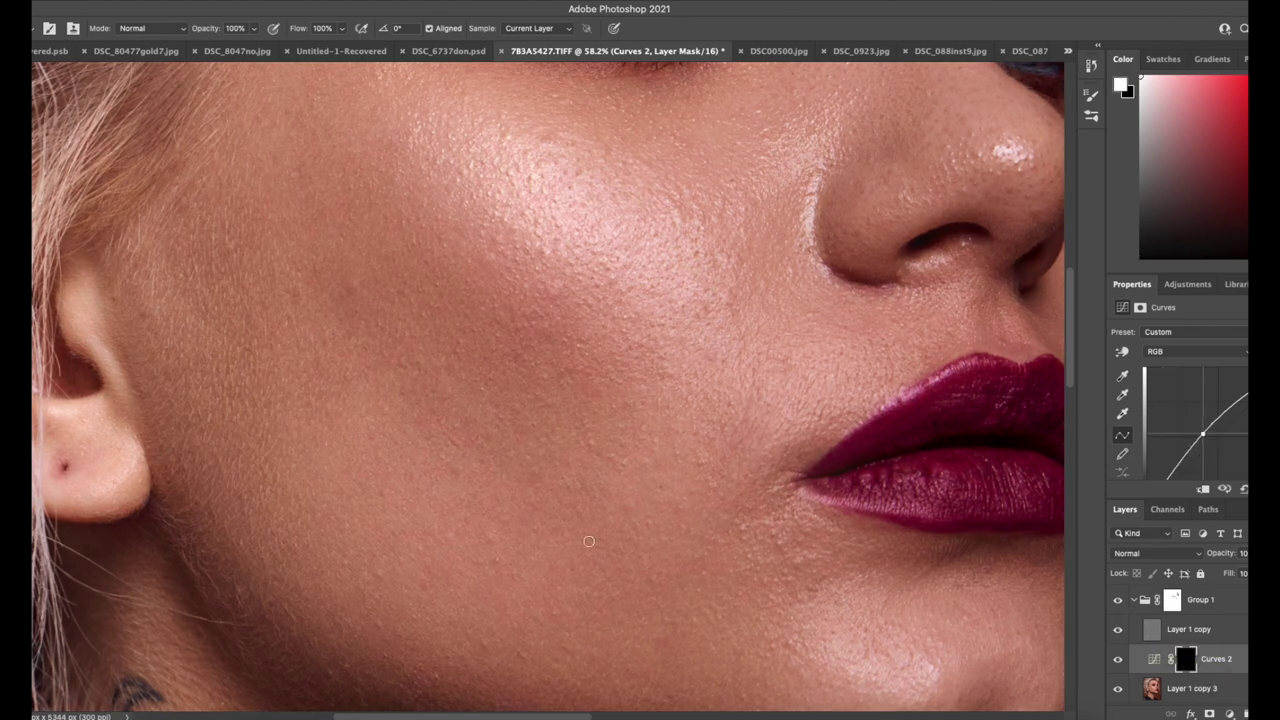
Step: Show the hilping layer group and lighten the dark spot below the mouth corner on the Curves 2 mask with 1% brush flow
scroll(1119, 610, "up", 1)
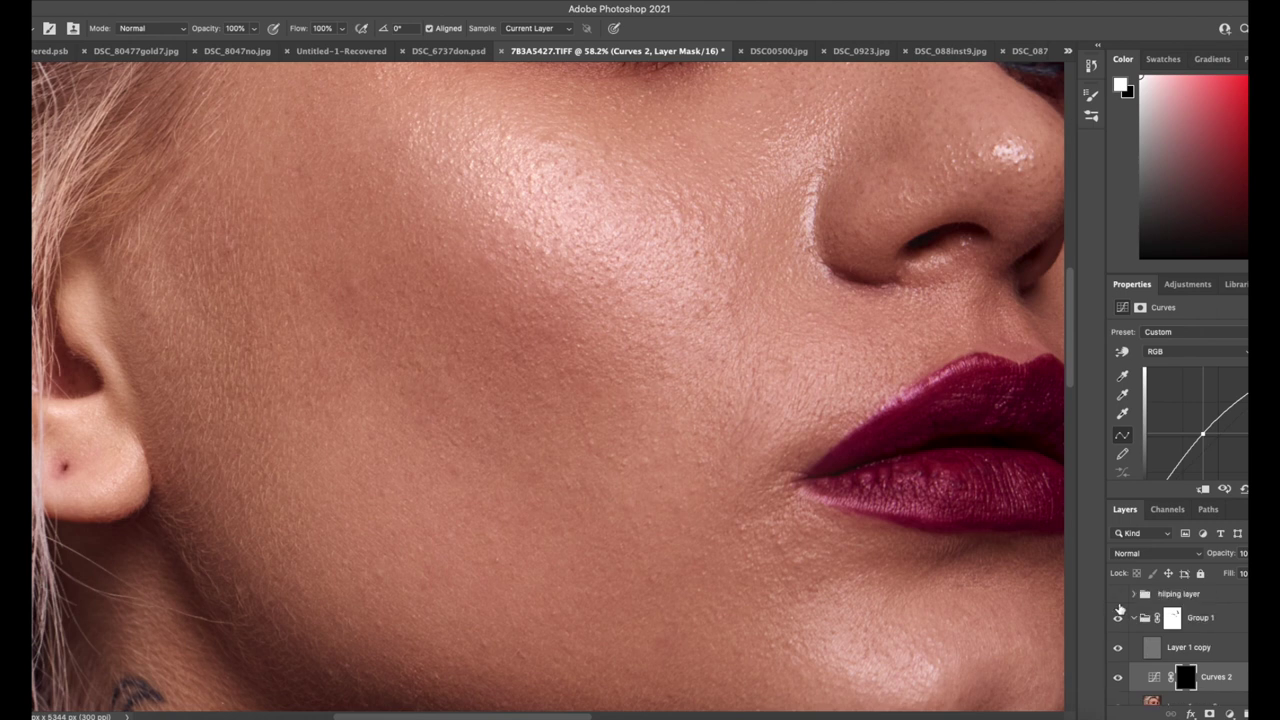
left_click(1118, 595)
key("b")
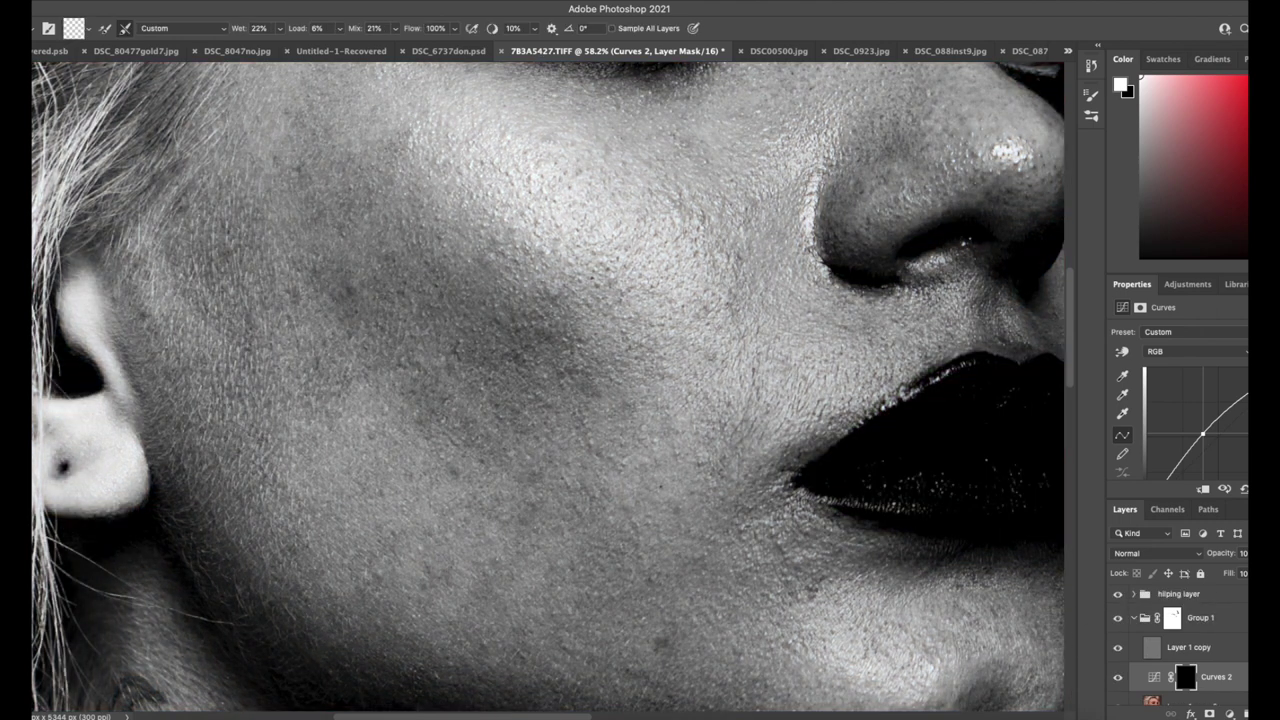
key("shift+b")
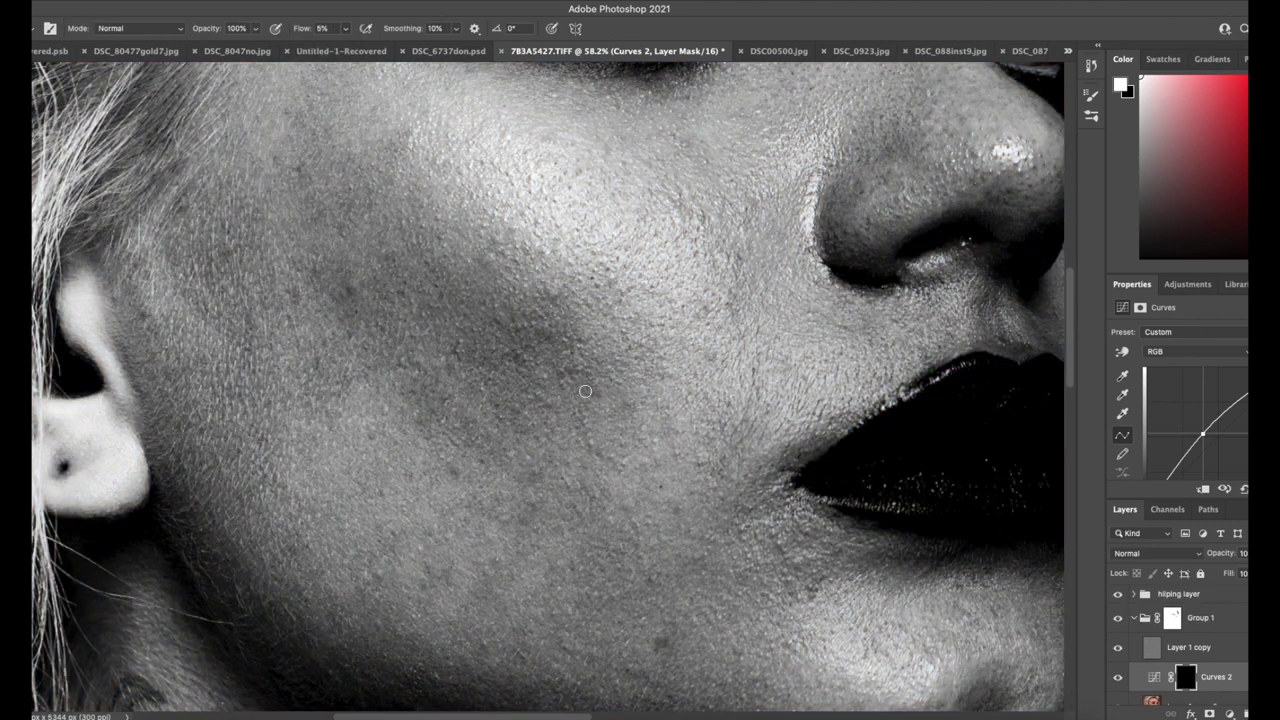
left_click(346, 28)
left_click(662, 647)
Step: Paint white on the Curves 2 mask over the dark patches of the cheek and jaw to even out the skin
left_click_drag(414, 563, 558, 549)
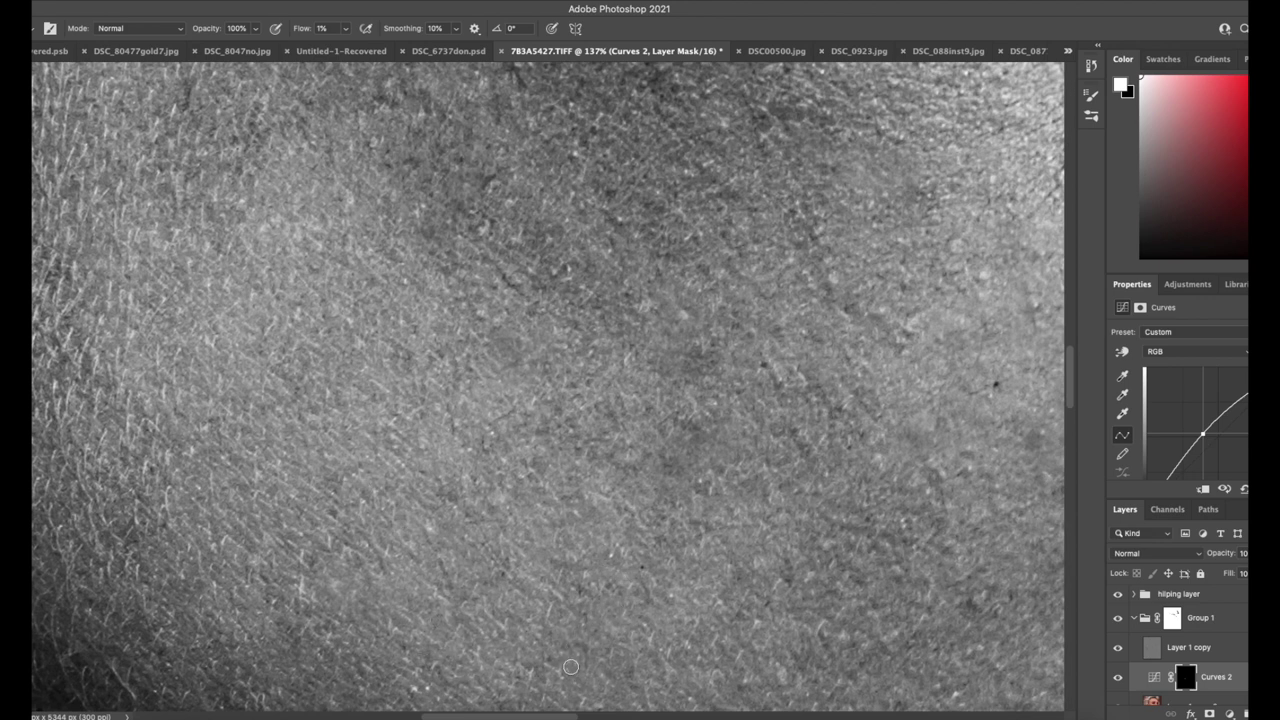
left_click_drag(575, 495, 520, 368)
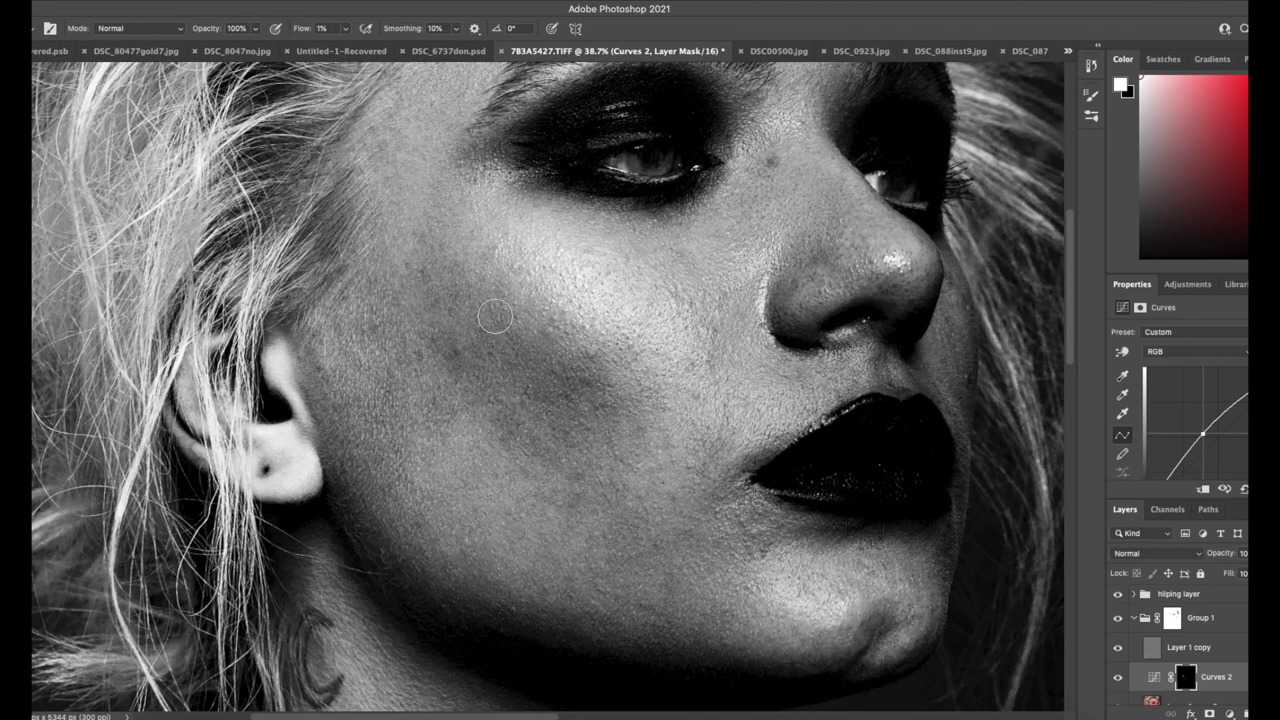
mouse_move(558, 434)
left_mouse_down()
mouse_move(531, 403)
mouse_move(588, 410)
mouse_move(472, 370)
mouse_move(508, 390)
left_mouse_up()
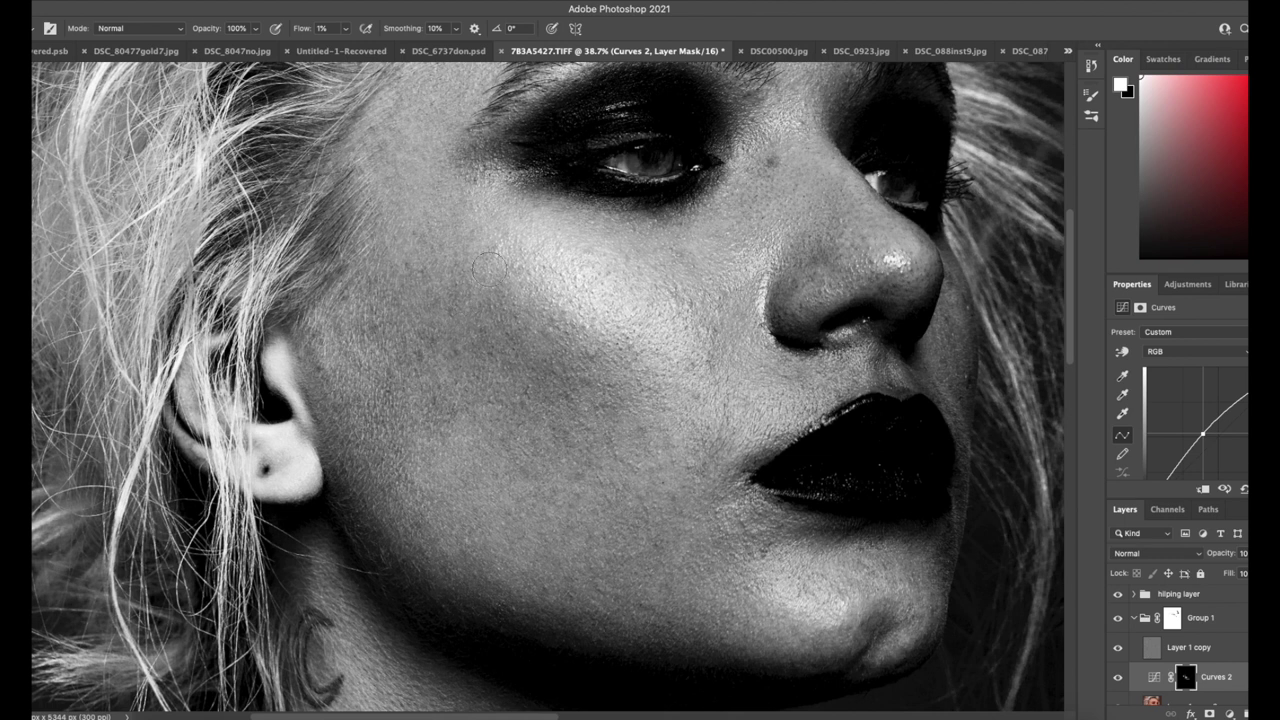
mouse_move(543, 376)
left_mouse_down()
mouse_move(557, 372)
mouse_move(521, 466)
mouse_move(372, 415)
mouse_move(370, 511)
left_mouse_up()
Step: Compare the portrait with and without Curves 2 in full colour, both close up and as a whole image
left_click(1118, 594)
left_click(1117, 677)
left_click(1117, 677)
left_click(1118, 594)
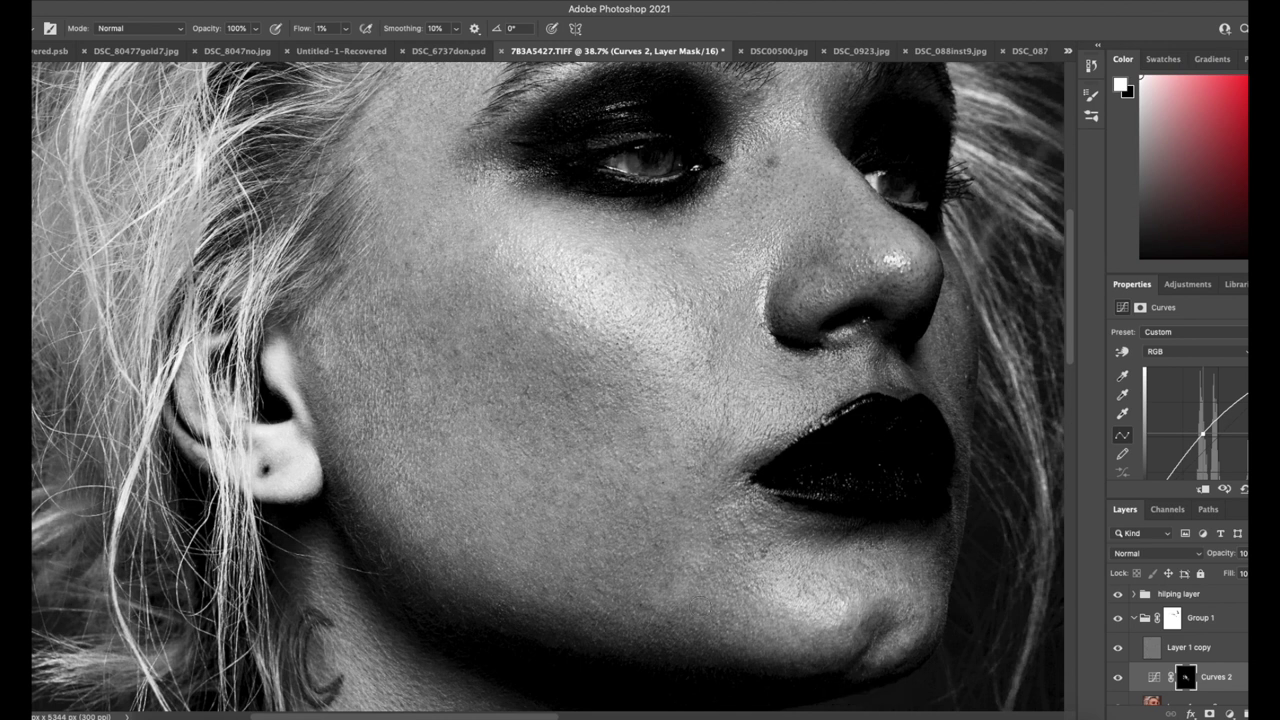
left_click(1118, 594)
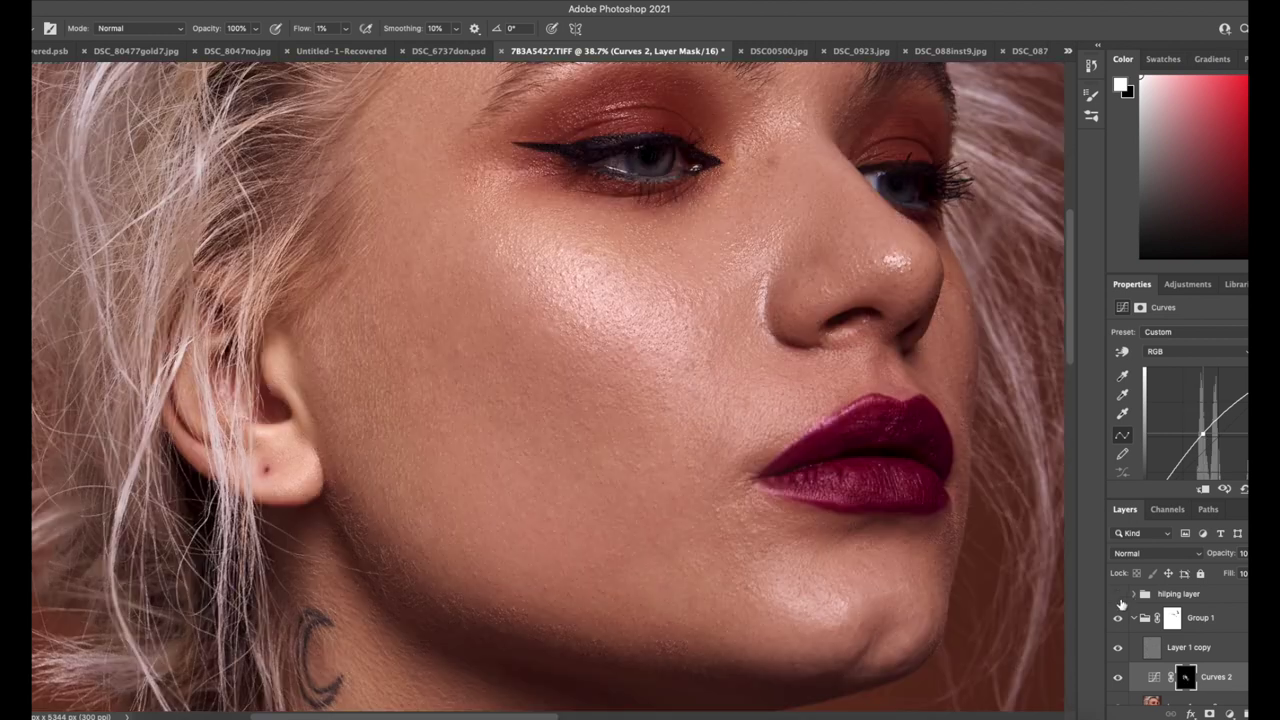
key("z")
left_click_drag(680, 388, 610, 382)
left_click(1119, 613)
left_click(1118, 616)
left_click(1118, 677)
left_click(1118, 677)
left_click(1118, 677)
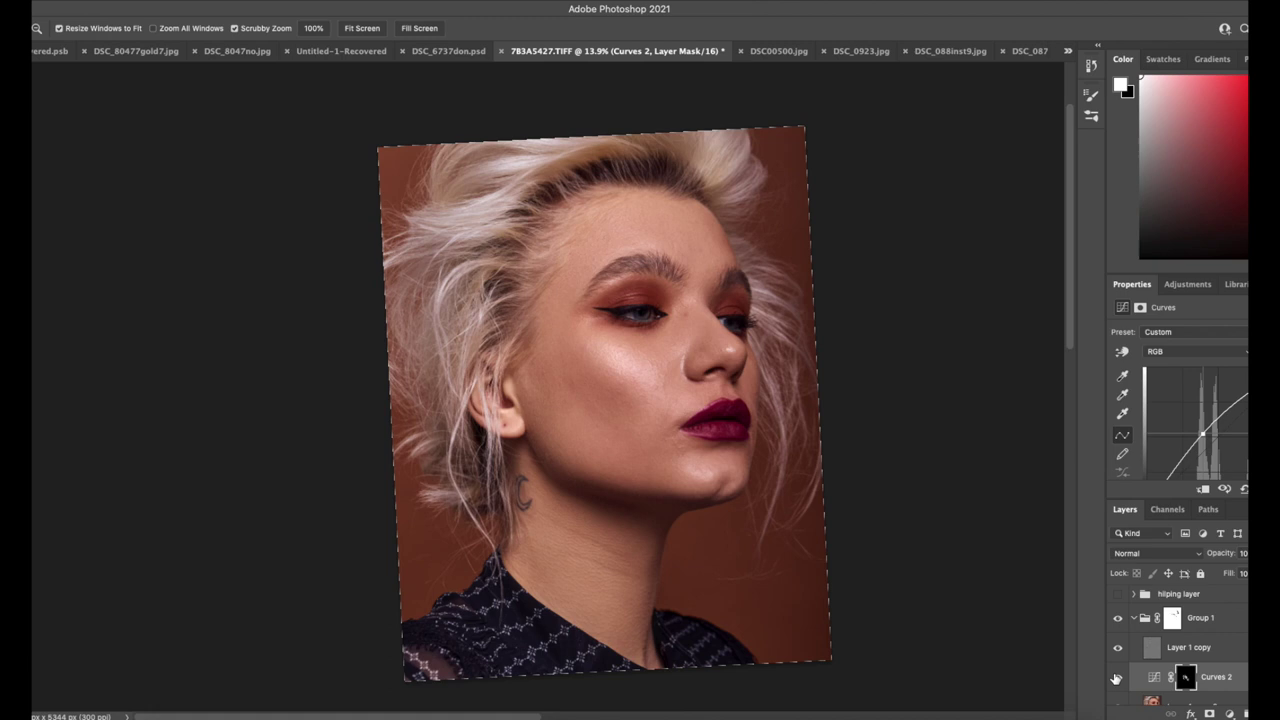
left_click(1118, 677)
Step: Show the hilping layer group again and lighten the dark areas on the forehead and beside the mouth on the Curves 2 mask
left_click_drag(558, 580, 599, 581)
left_click(1119, 596)
left_click_drag(801, 171, 818, 173)
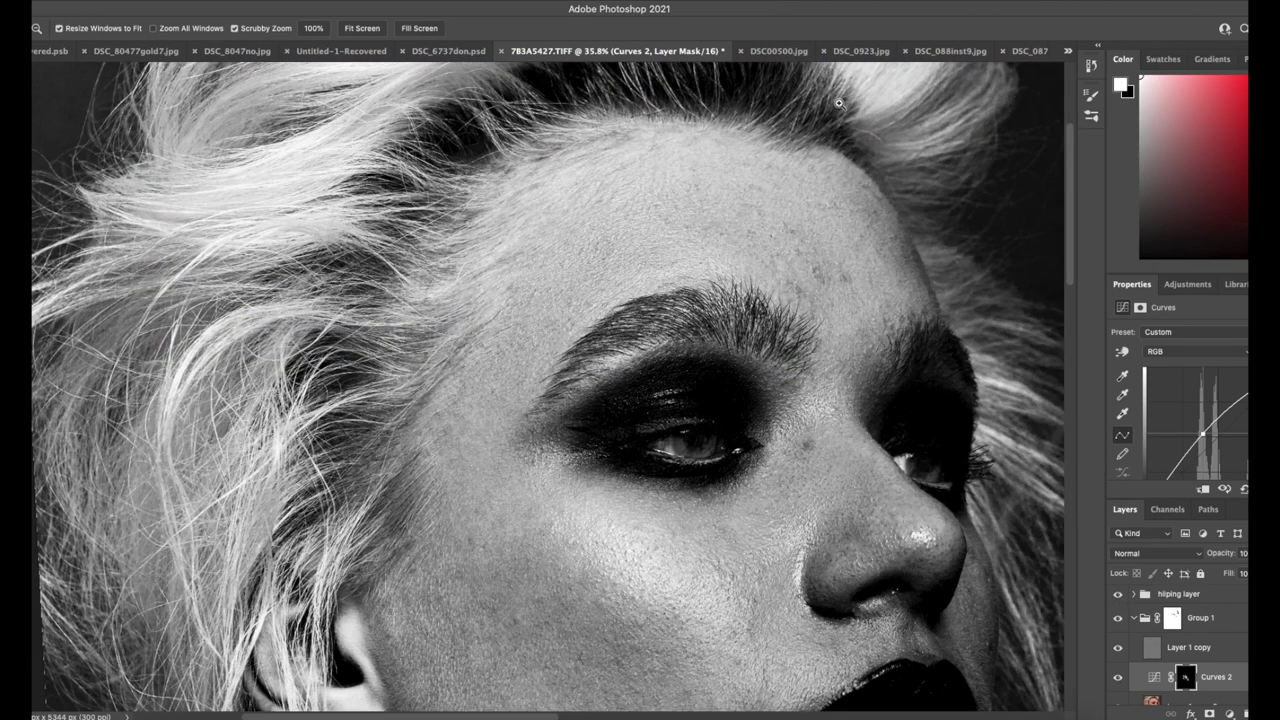
key("b")
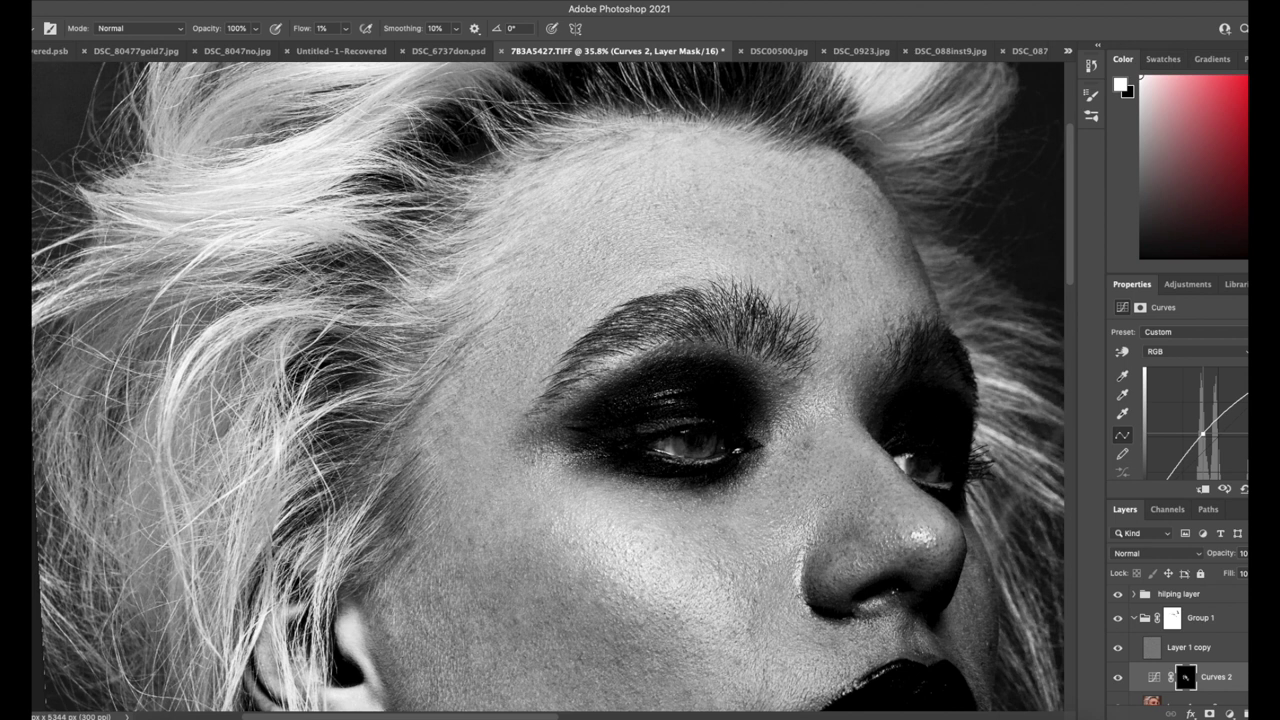
scroll(845, 470, "down", 6)
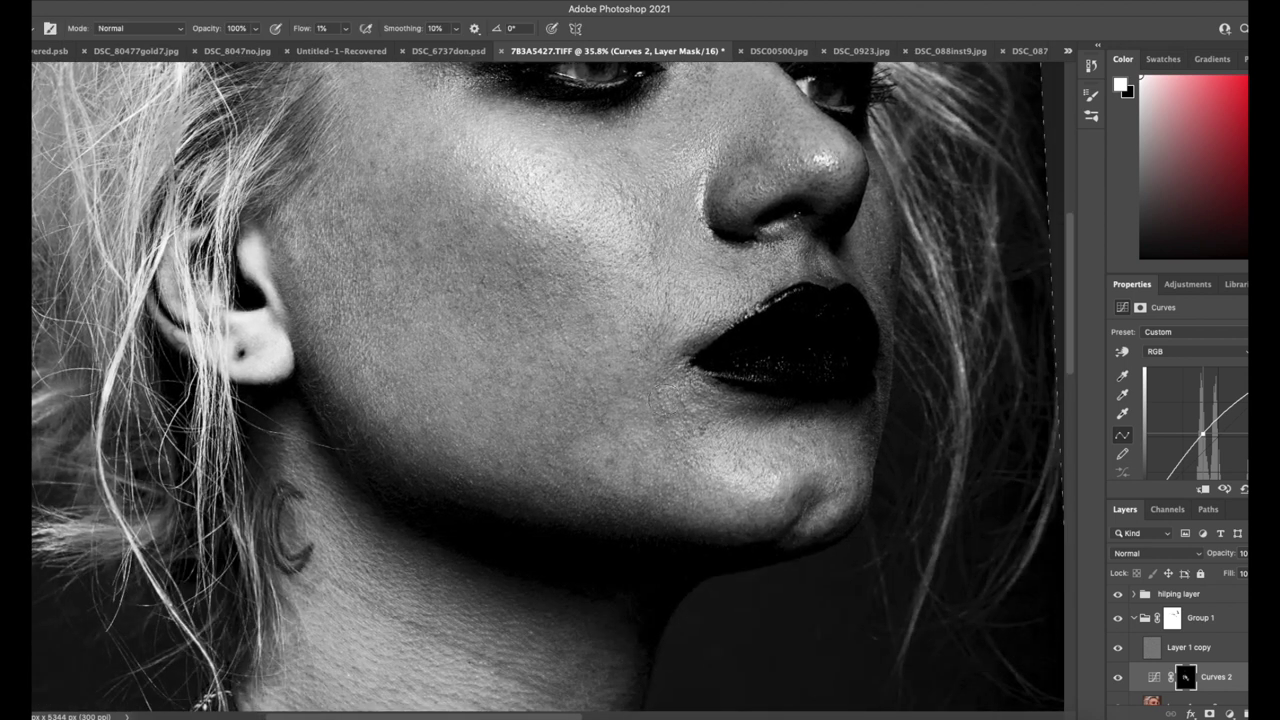
left_click_drag(666, 330, 634, 358)
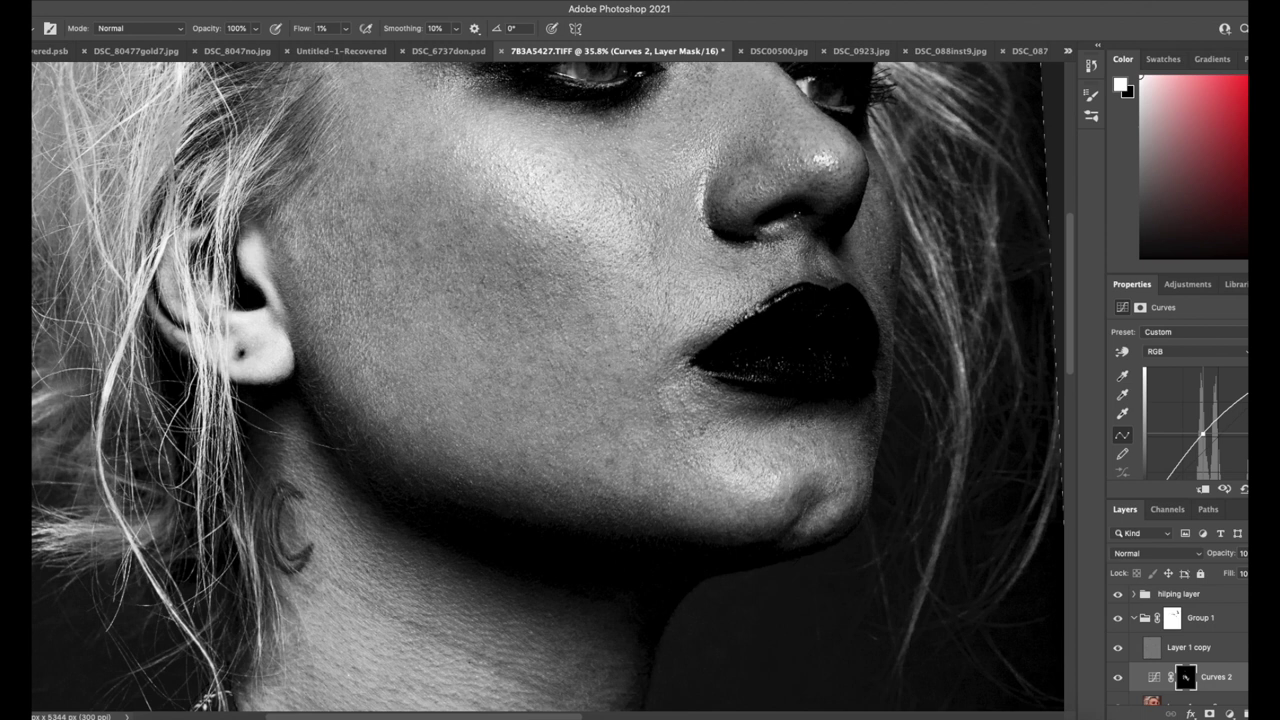
Step: Fit the whole portrait in view and hide the hilping layer group to check the dodging in colour
key("z")
key("ctrl+0")
left_click(1118, 594)
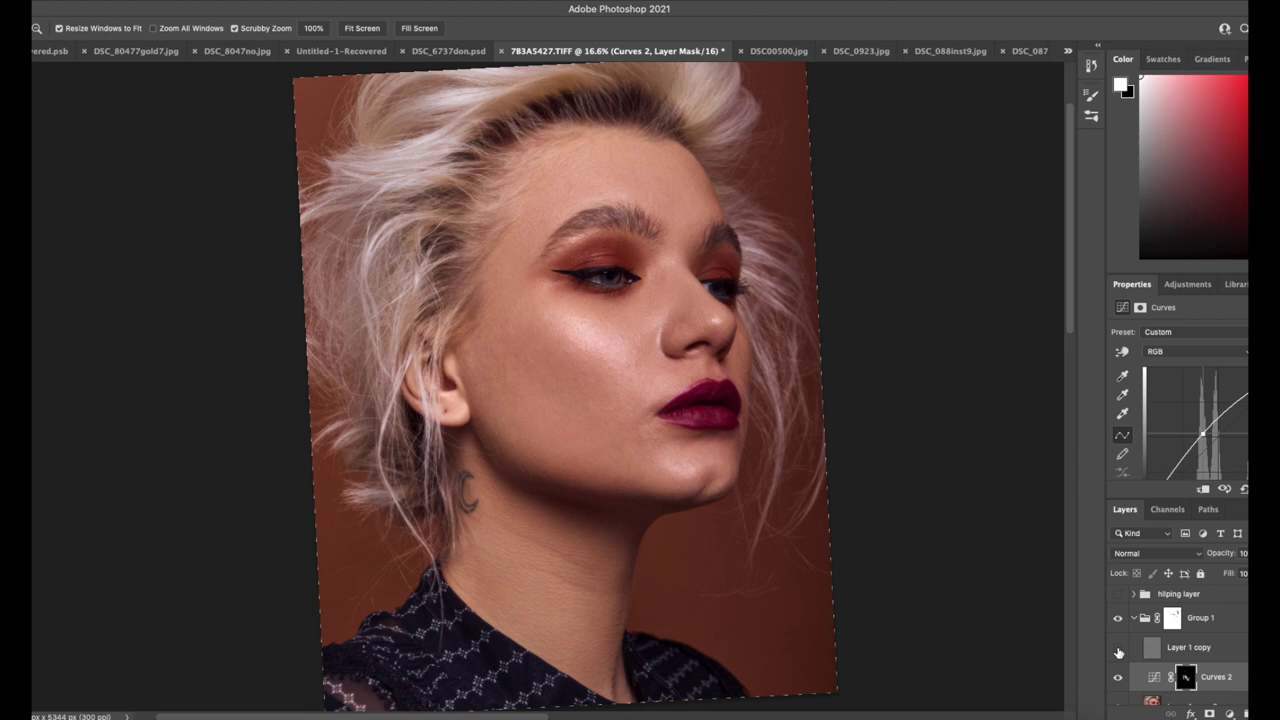
Step: Compare the portrait with and without the Curves 2 dodging in full colour
left_click(1120, 677)
left_click(1120, 677)
left_click(1120, 677)
left_click(1120, 677)
Step: Try a 72% brush flow on the Curves 2 mask, then return the flow to 1% and lighten the cheek
left_click_drag(559, 305, 611, 454)
left_click_drag(746, 537, 720, 534)
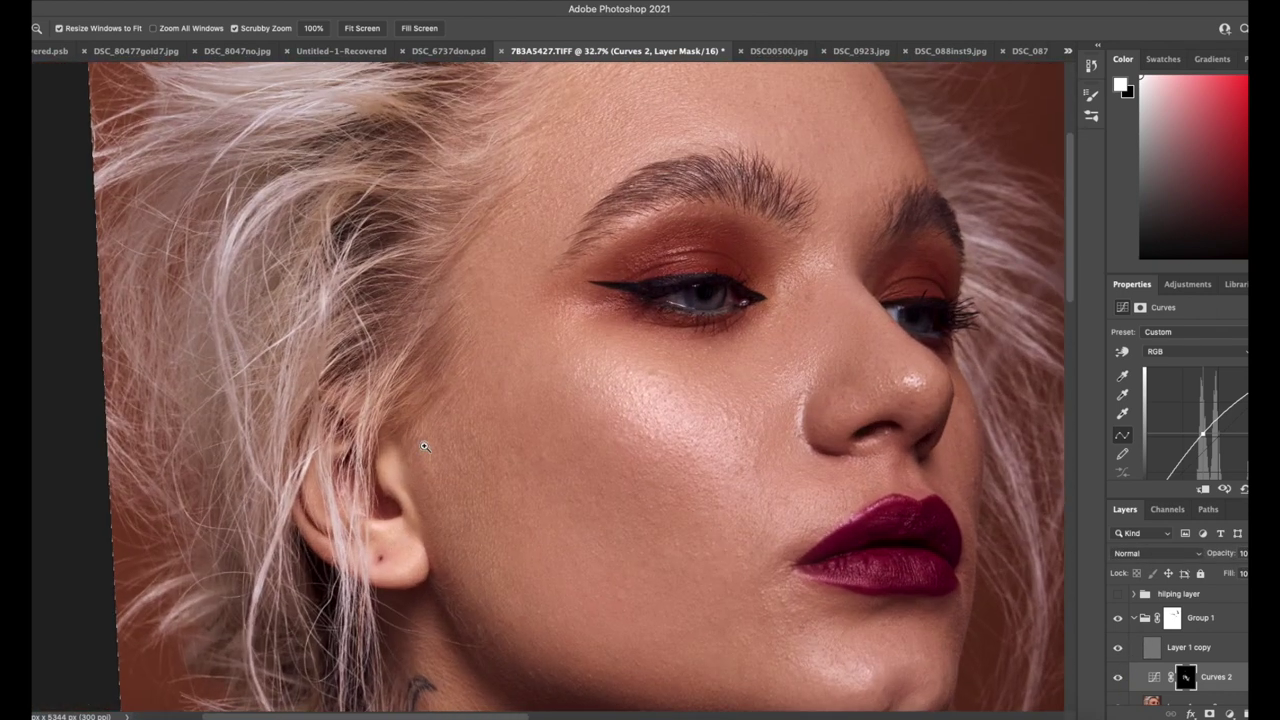
key("b")
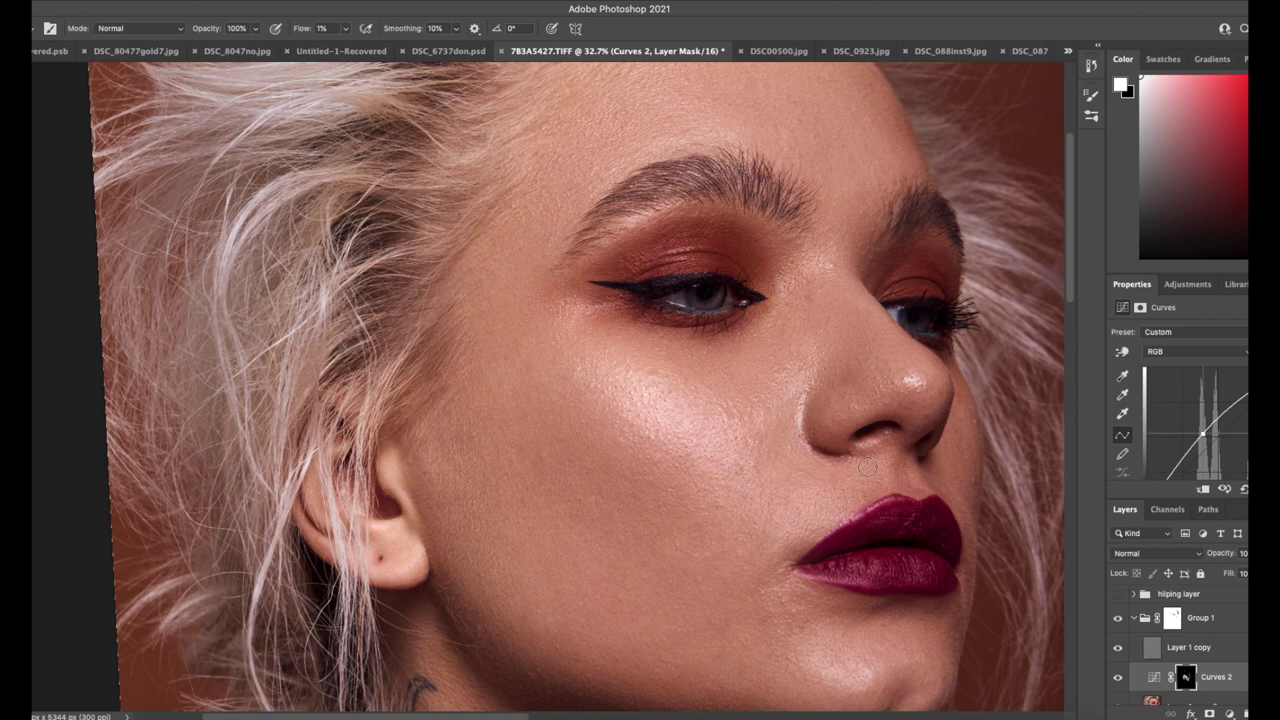
left_click(346, 29)
left_click(393, 45)
left_click_drag(746, 430, 760, 408)
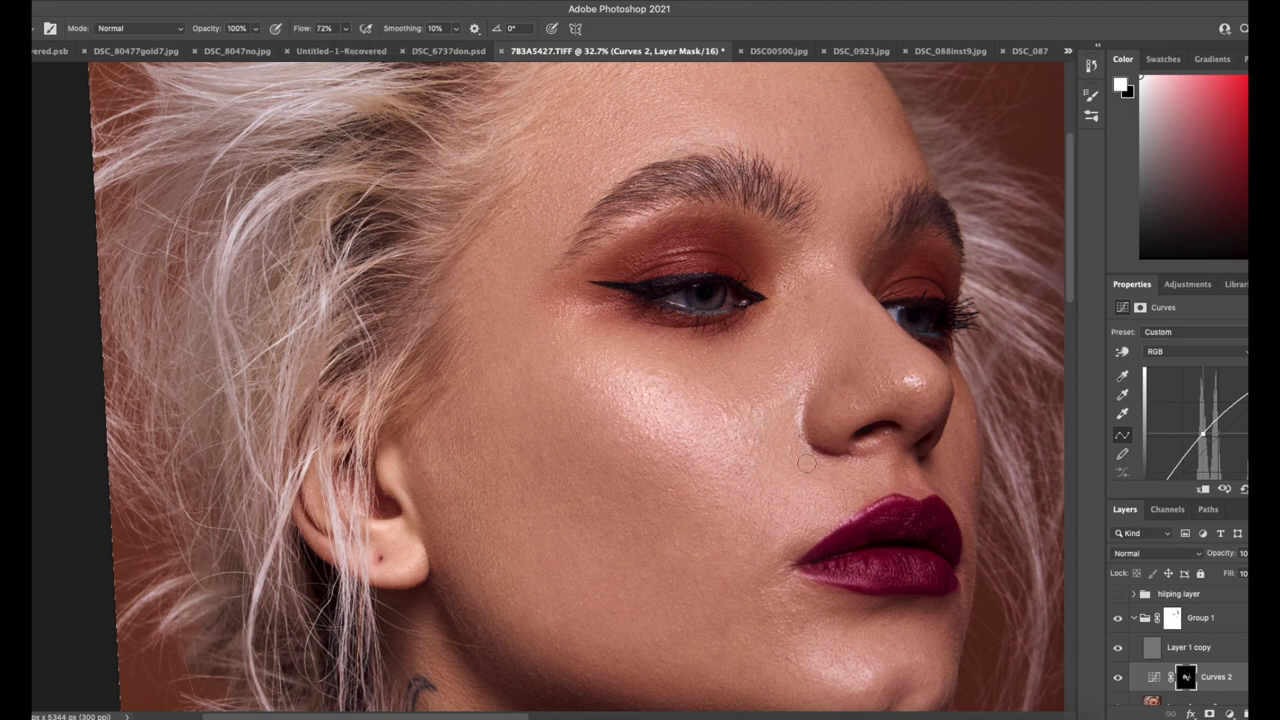
left_click(345, 28)
left_click_drag(350, 48, 302, 48)
mouse_move(745, 380)
left_mouse_down()
mouse_move(732, 380)
mouse_move(778, 384)
mouse_move(762, 373)
mouse_move(734, 417)
left_mouse_up()
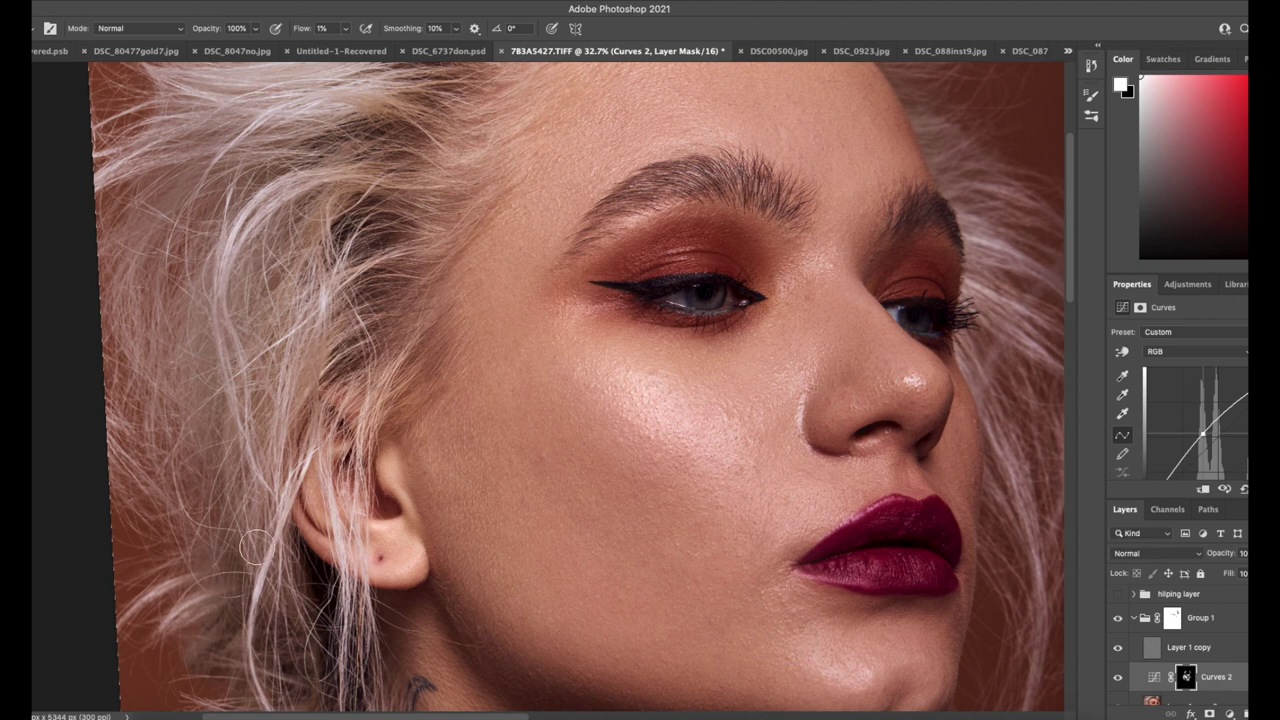
Step: Compare more of the face with Curves 2 and the whole of Group 1 switched off and on
key("z")
mouse_move(567, 524)
left_mouse_down()
mouse_move(514, 523)
mouse_move(548, 523)
left_mouse_up()
left_click(1118, 678)
left_click(1118, 678)
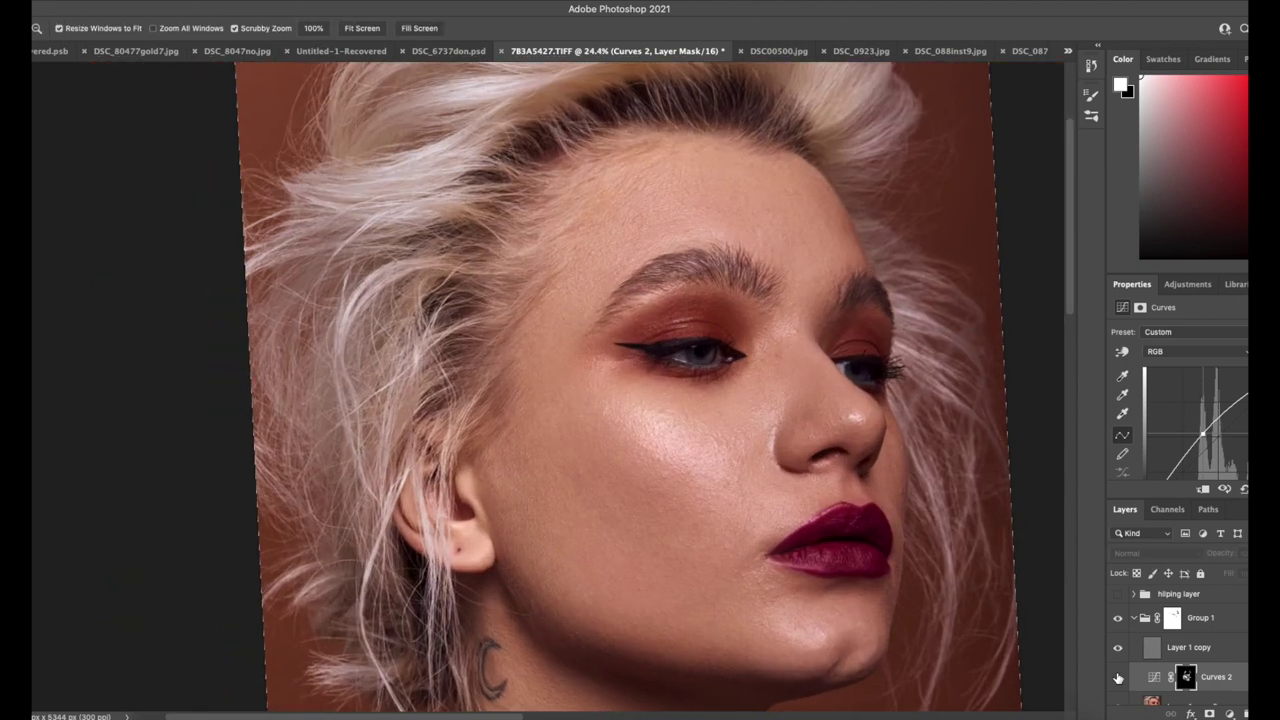
left_click(1118, 678)
left_click(1120, 622)
left_click(1120, 622)
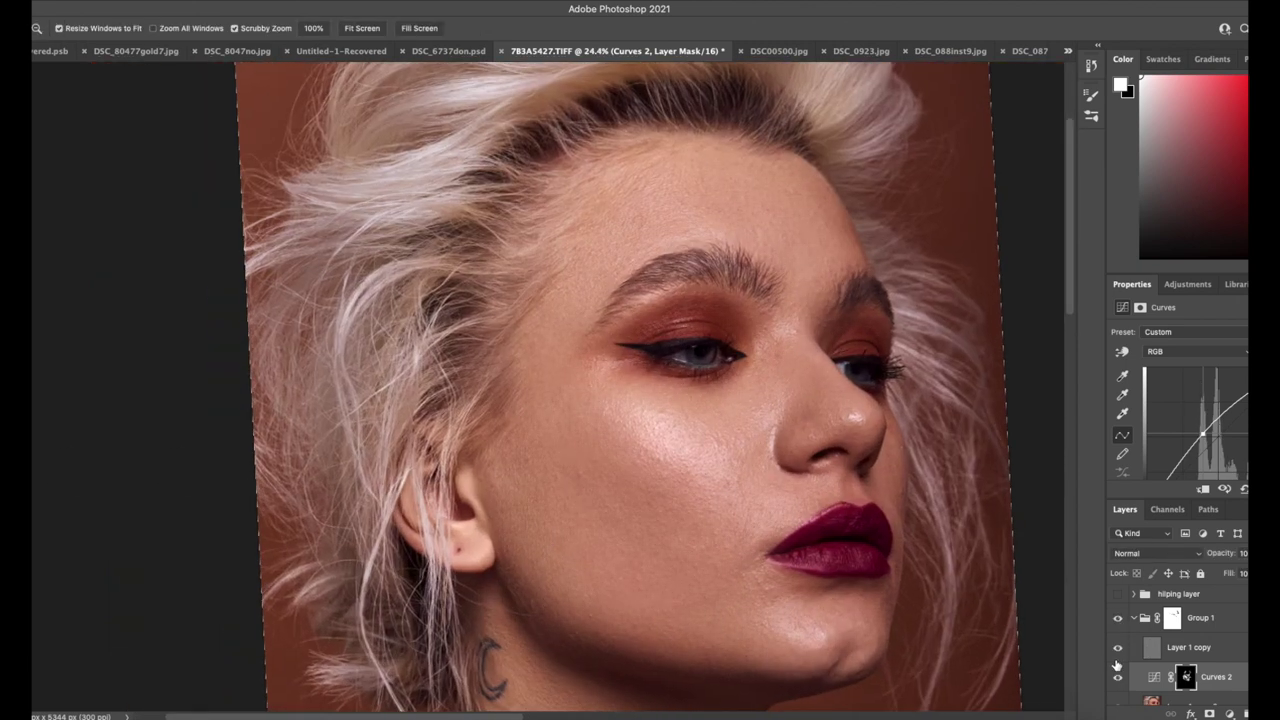
left_click(1119, 645)
Step: Clone clean skin texture over the forehead on Layer 1 copy with the Clone Stamp at 40% opacity, and check Group 1 off and on
left_click_drag(784, 185, 852, 217)
key("b")
left_click(1118, 594)
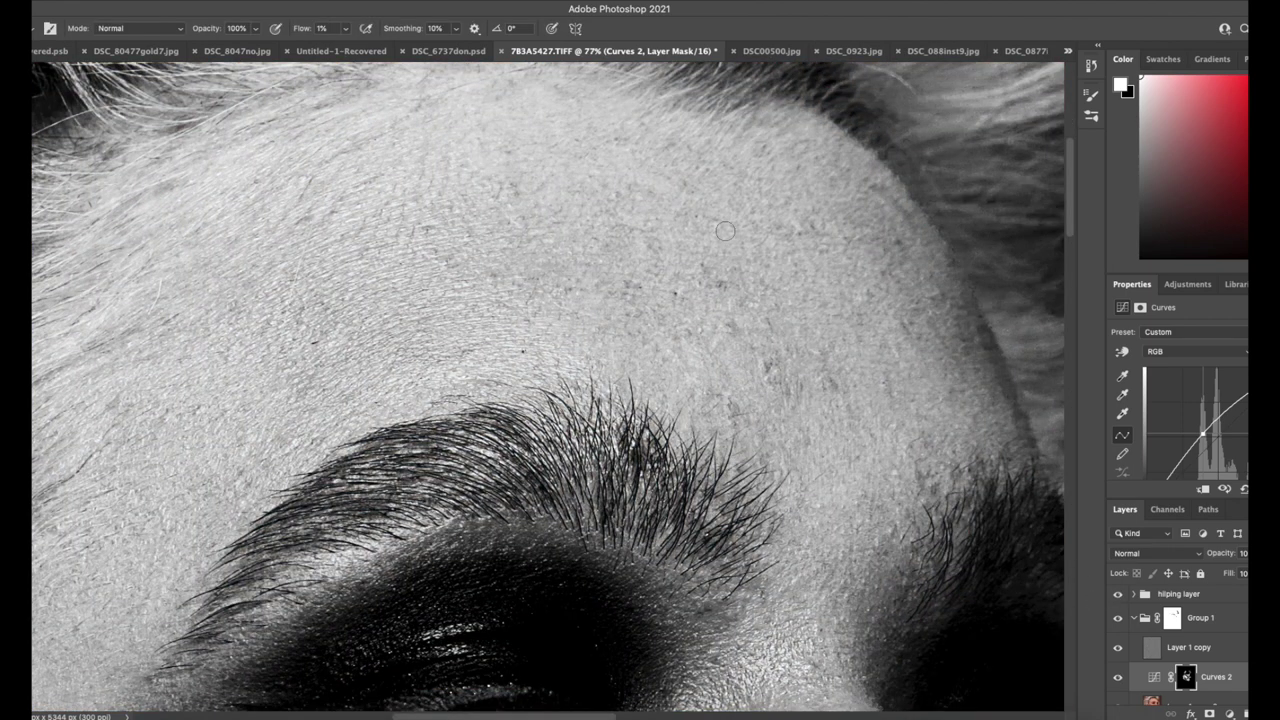
left_click(1191, 650)
key("s")
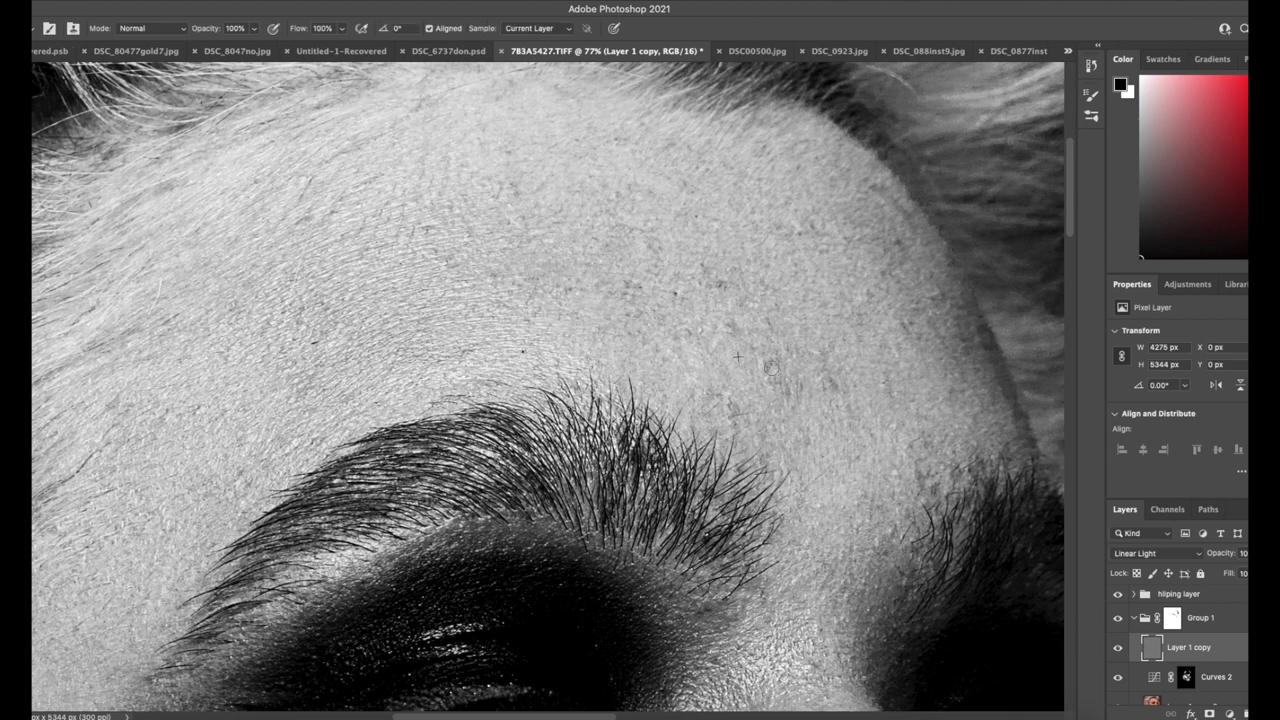
key("4")
left_click(1118, 594)
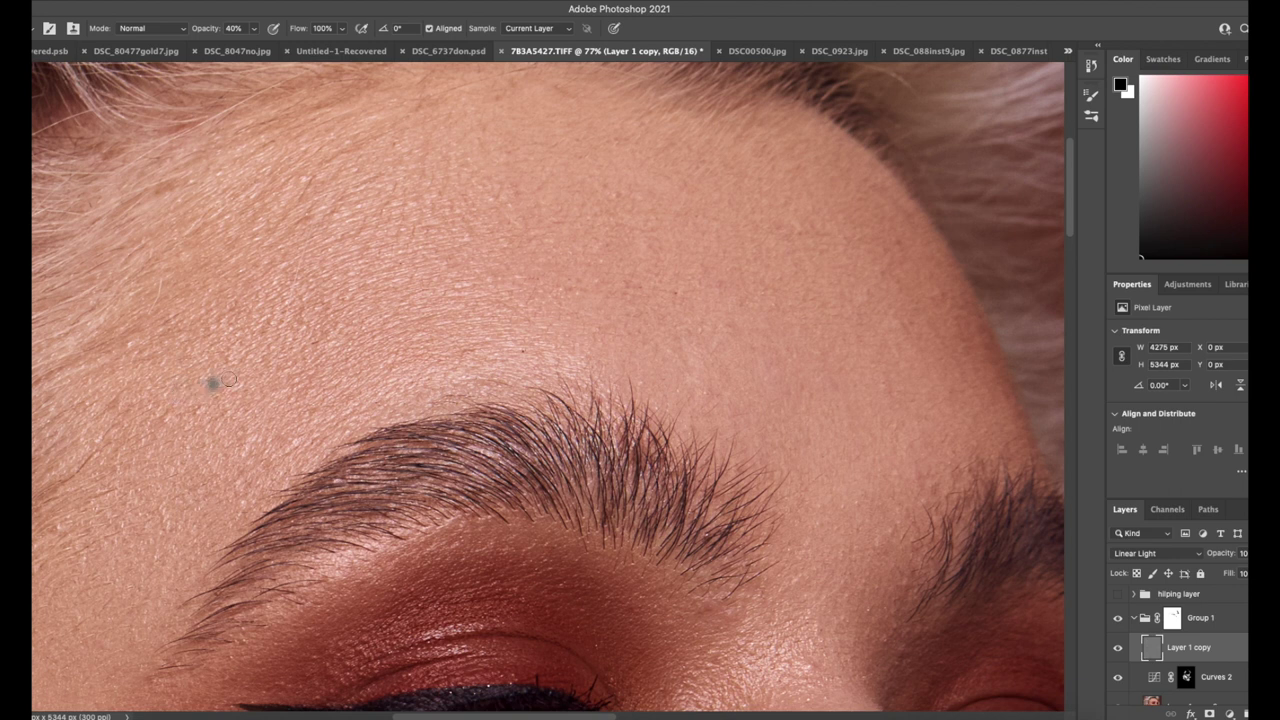
left_click(670, 347, "alt")
left_click(700, 336)
left_click(1118, 618)
left_click(1118, 618)
Step: Clone clean texture over the uneven skin on the forehead near the hairline, checking the area with the hilping layer group
key("super+space")
mouse_move(234, 483)
left_mouse_down()
mouse_move(203, 469)
mouse_move(260, 468)
left_mouse_up()
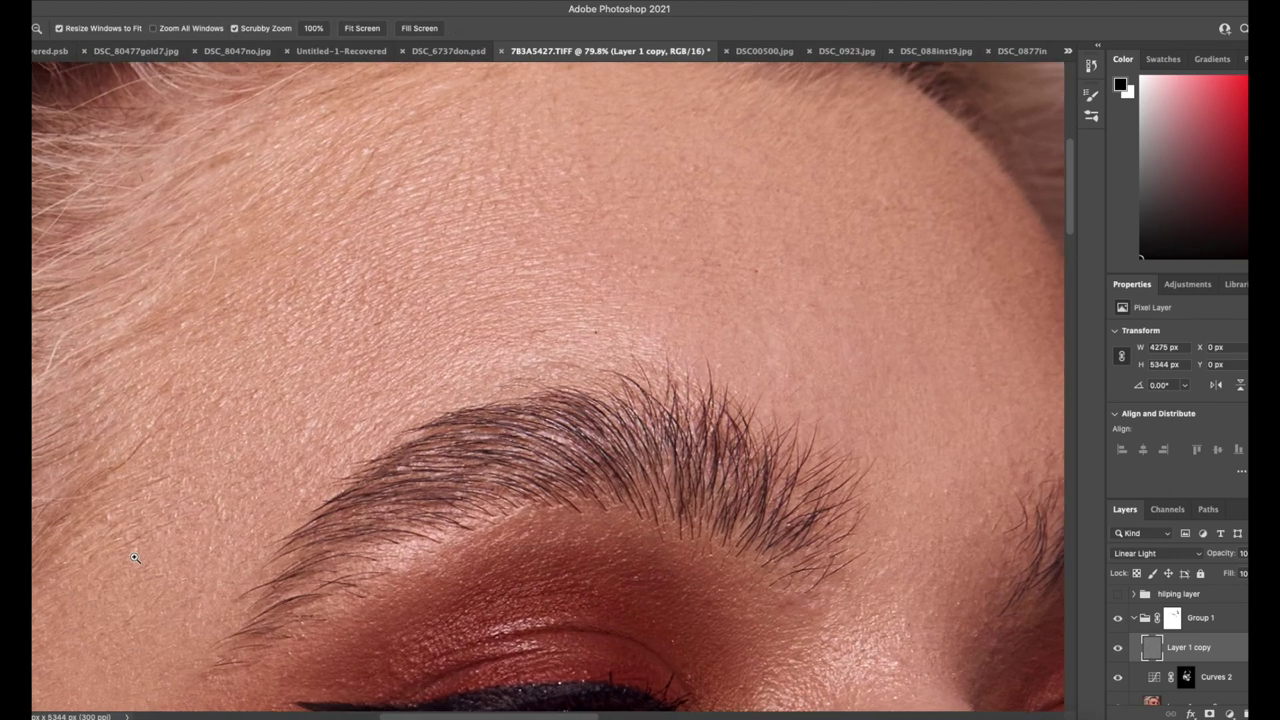
key("s")
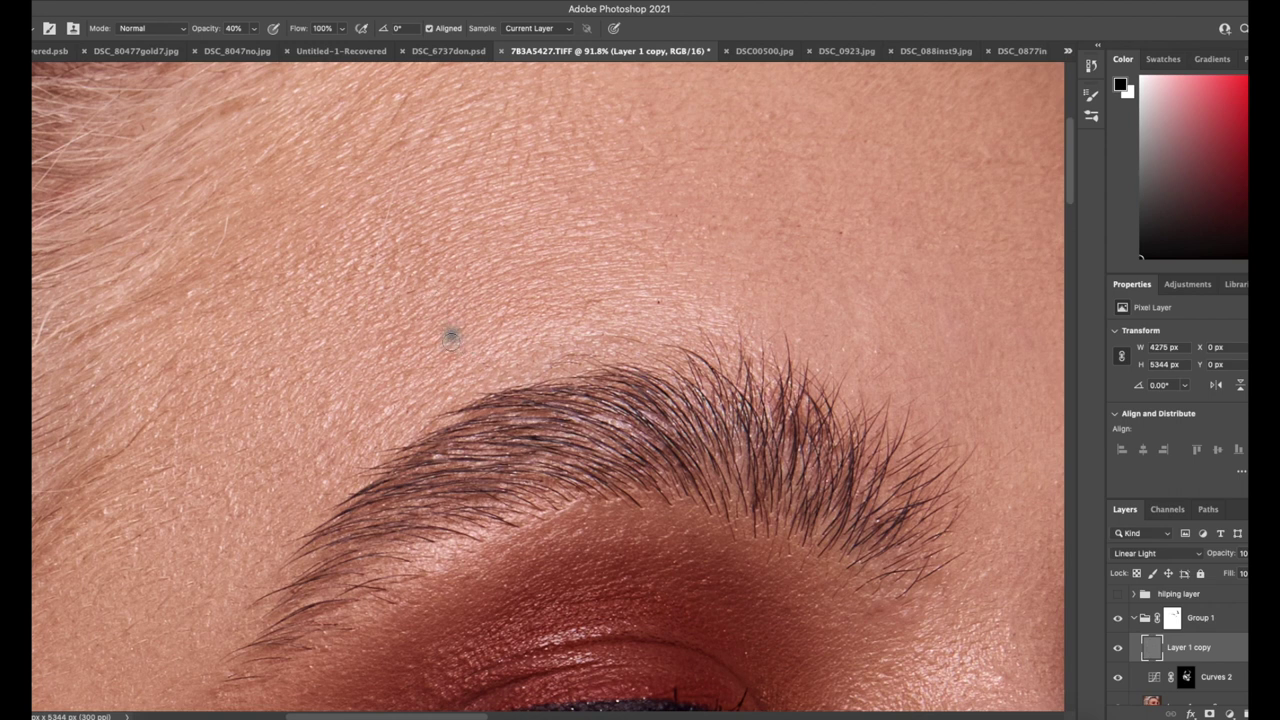
left_click(1118, 595)
left_click(1118, 595)
left_click(416, 222, "alt")
left_click_drag(401, 206, 388, 202)
Step: Raise the Clone Stamp opacity to 100% and clone over spots and rough texture at the temple and above the eyebrow
left_click(254, 31)
left_click_drag(254, 32, 379, 72)
left_click(253, 258, "alt")
left_click_drag(233, 252, 231, 215)
left_click(245, 505, "alt")
left_click_drag(230, 514, 240, 508)
left_click(310, 475, "alt")
left_click_drag(327, 463, 329, 480)
left_click(389, 409)
left_click(333, 450, "alt")
left_click_drag(349, 434, 323, 459)
left_click(632, 299, "alt")
mouse_move(627, 343)
left_mouse_down()
mouse_move(585, 341)
mouse_move(562, 358)
left_mouse_up()
Step: Clone clean skin texture over the rough spots on the cheek highlight below the eye
mouse_move(500, 575)
left_mouse_down()
mouse_move(415, 588)
mouse_move(575, 605)
left_mouse_up()
key("s")
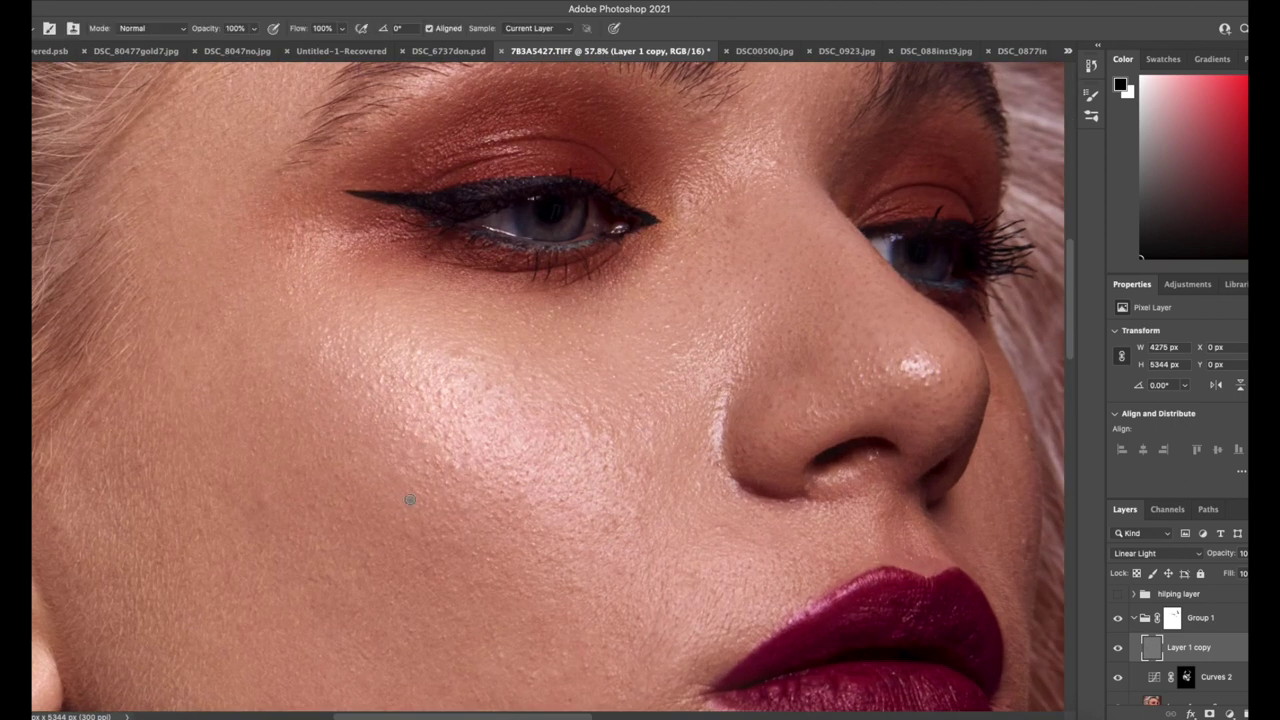
left_click(456, 485, "alt")
left_click(459, 462)
left_click(458, 487, "alt")
Step: Clone clean texture over the uneven eyeshadow around the outer eyelid and the skin near the inner eye corner
left_click_drag(333, 81, 391, 137)
left_click_drag(855, 186, 665, 341)
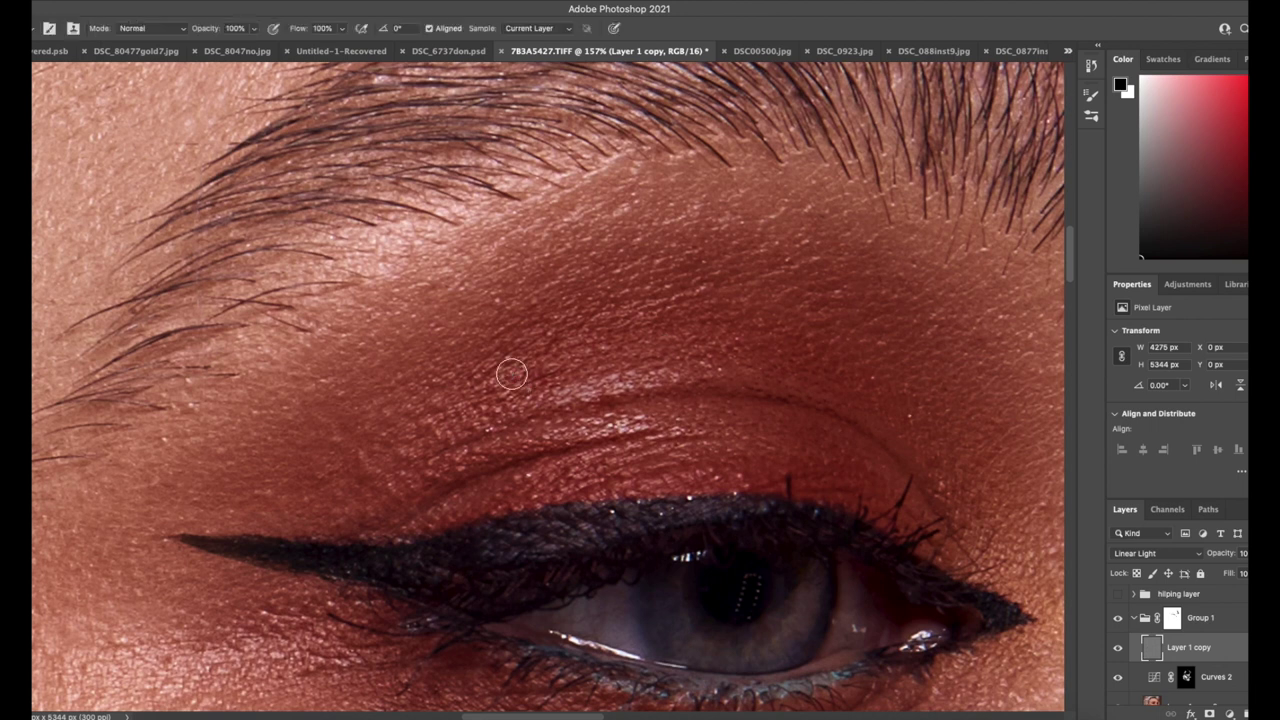
left_click(428, 346, "alt")
left_click(346, 390)
left_click(272, 495)
left_click(303, 431, "alt")
left_click(326, 483)
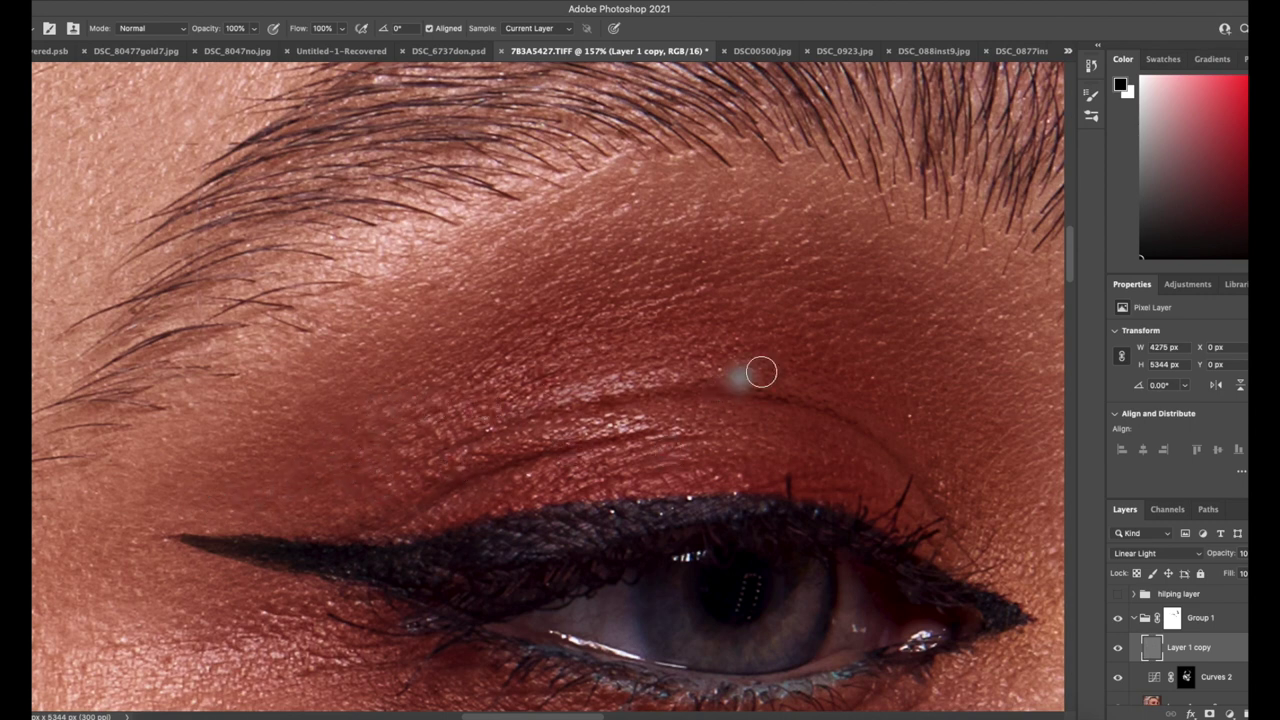
left_click_drag(358, 482, 250, 466)
left_click_drag(582, 494, 643, 501)
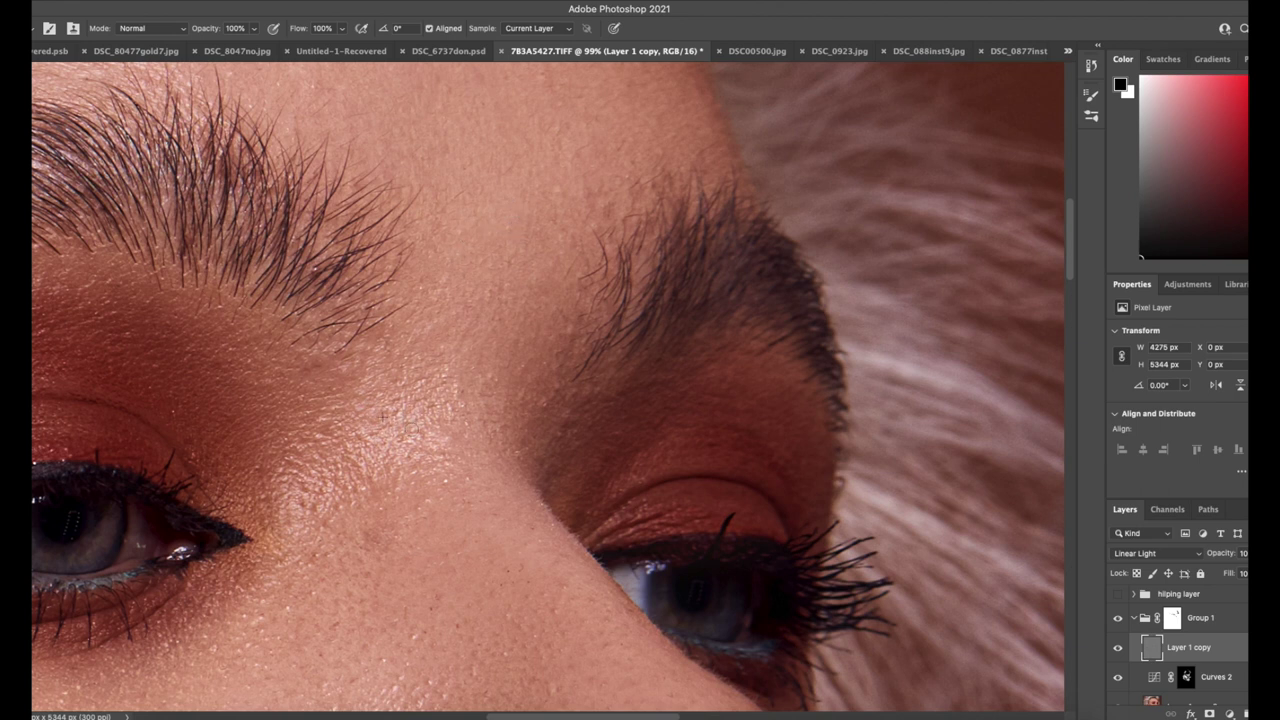
mouse_move(300, 540)
left_mouse_down()
mouse_move(191, 648)
mouse_move(294, 517)
left_mouse_up()
Step: Show the hilping layer group and clone clean texture over the skin between the nose and the corner of the mouth
left_click_drag(540, 597, 445, 610)
left_click_drag(550, 640, 675, 664)
left_click(1118, 595)
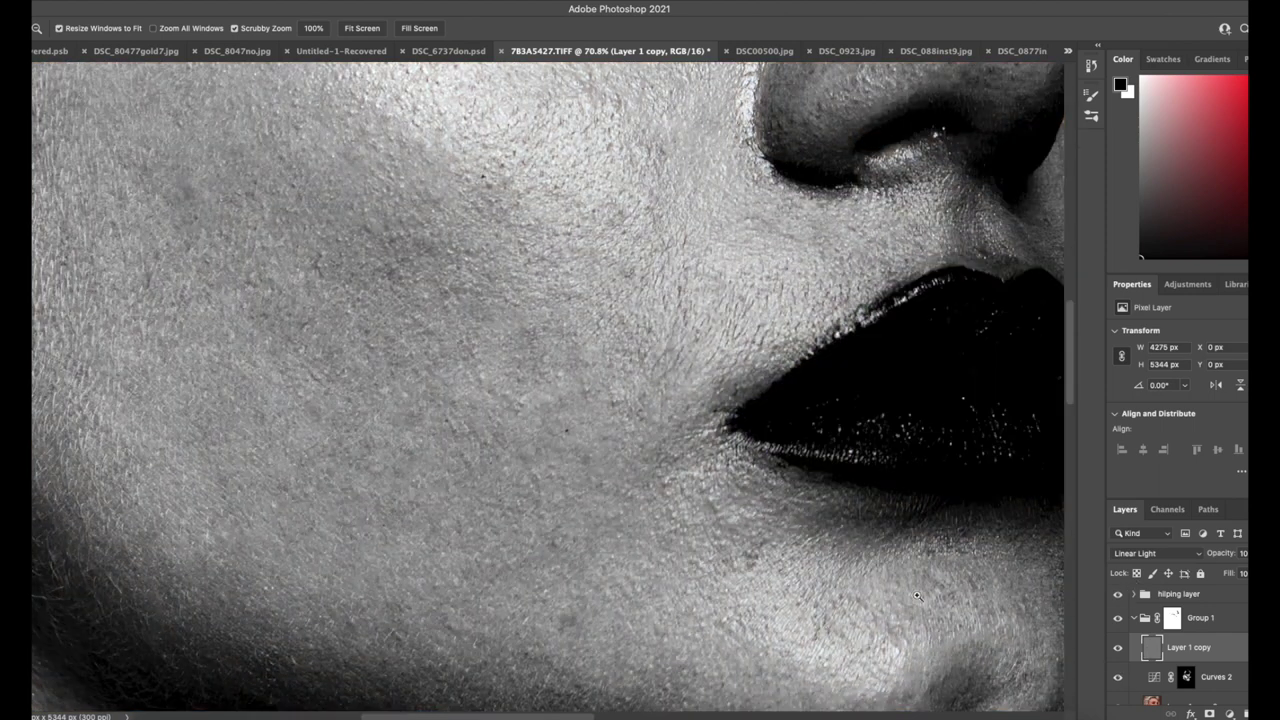
key("s")
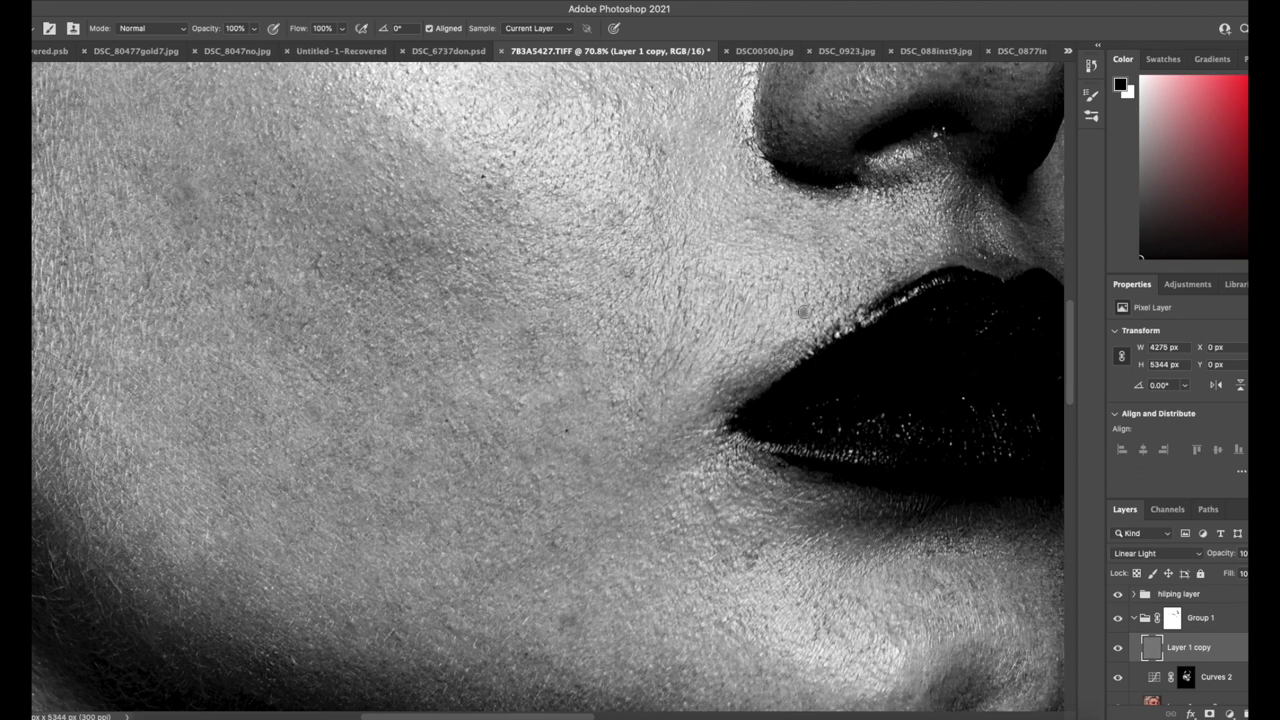
left_click_drag(783, 233, 804, 234)
left_click(696, 248, "alt")
left_click_drag(680, 305, 689, 316)
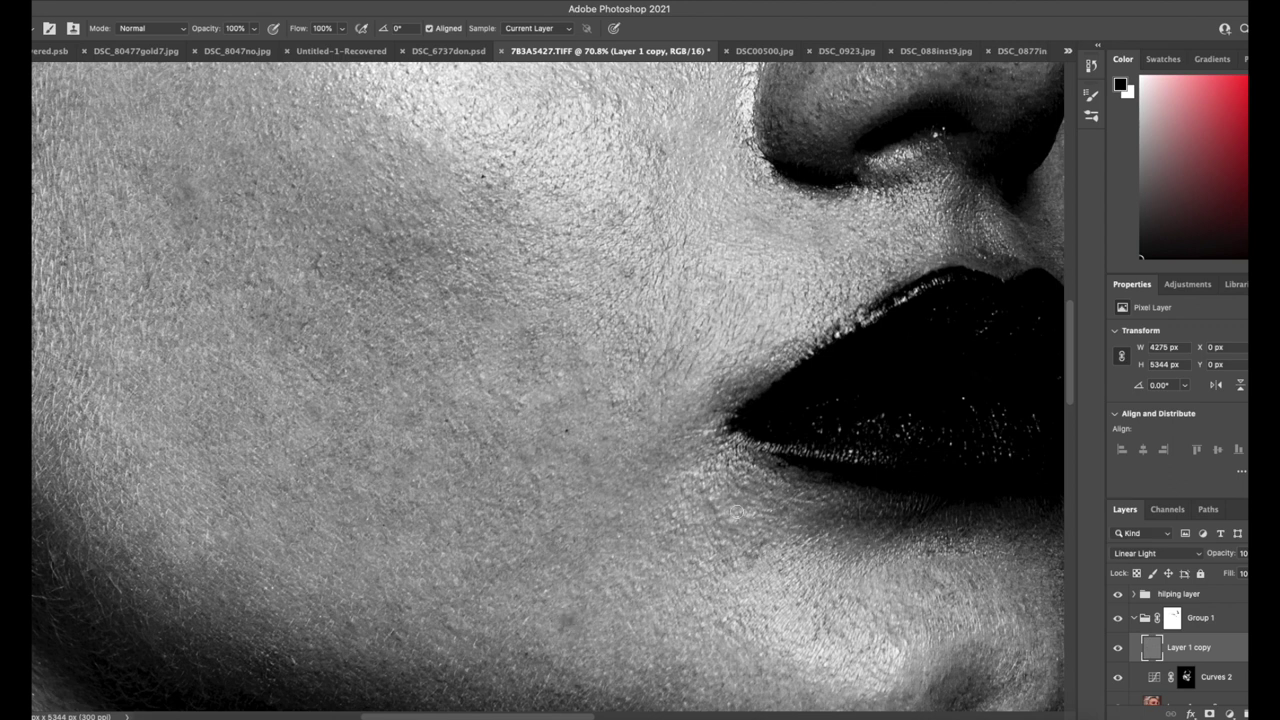
Step: Examine the cheek and temple texture up close in black and white, and hide the hilping layer group again
key("super+space")
left_click_drag(800, 535, 730, 510)
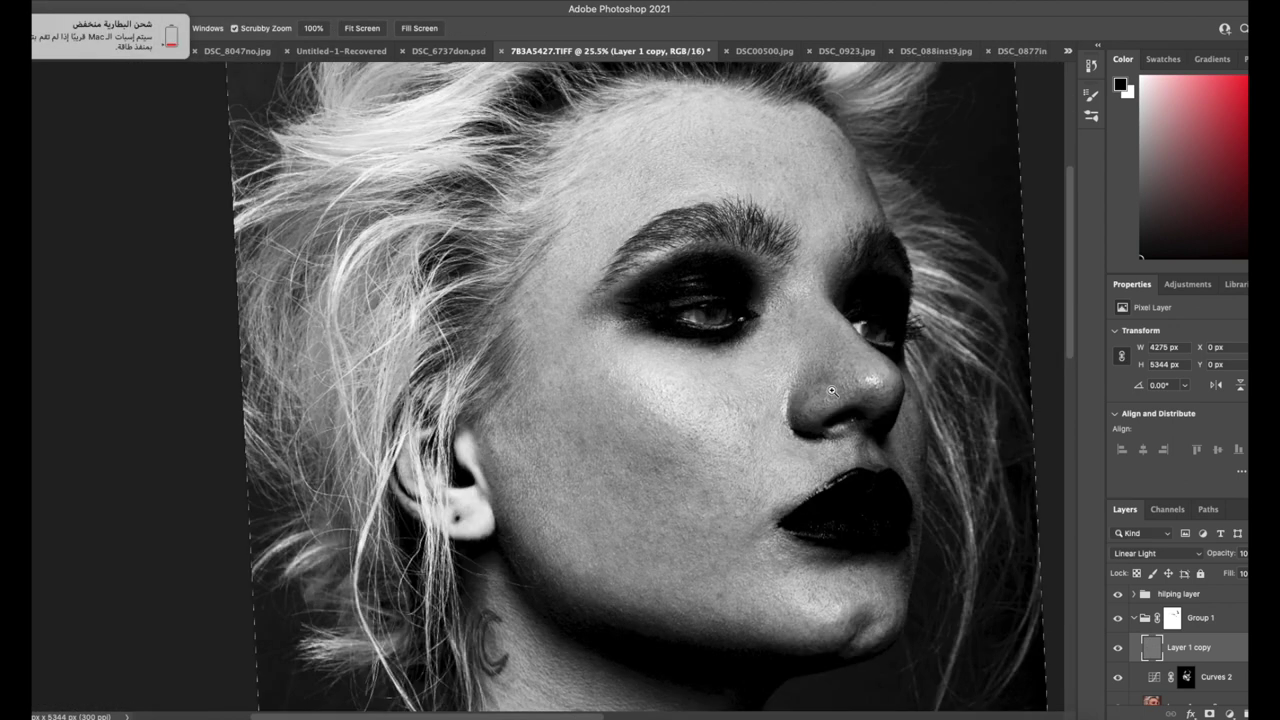
left_click_drag(777, 400, 857, 413)
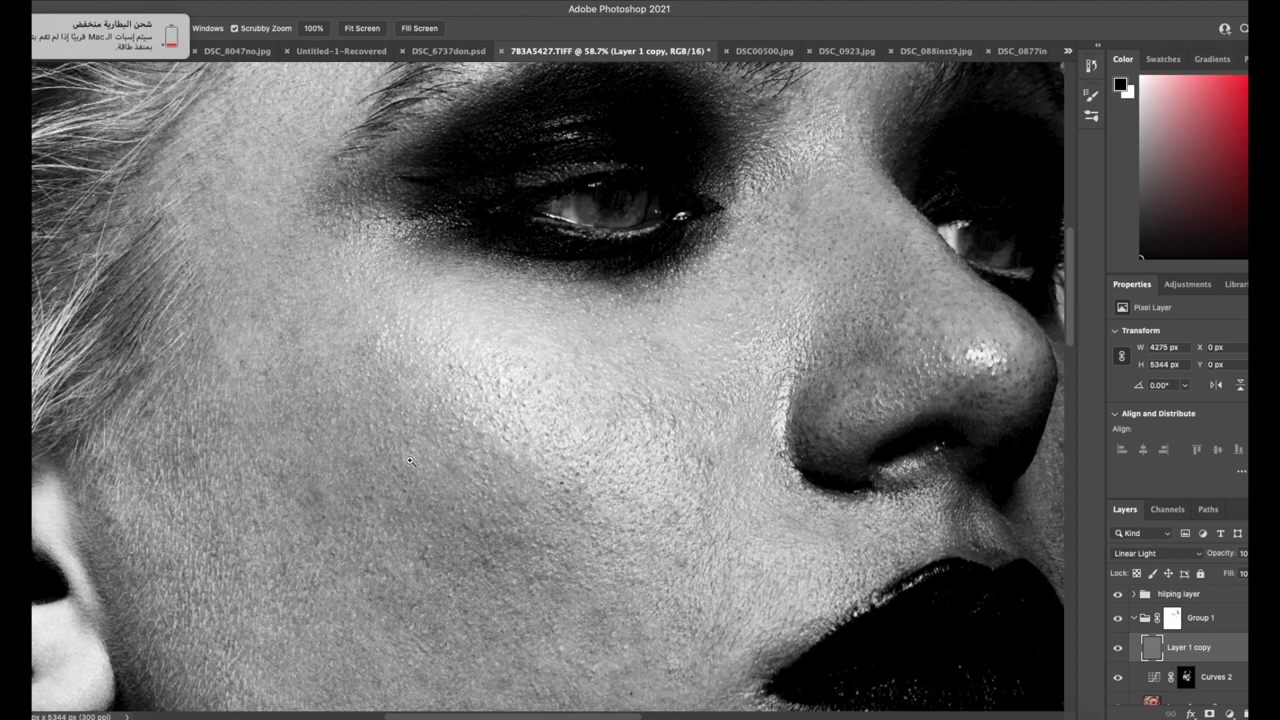
left_click_drag(90, 448, 450, 468)
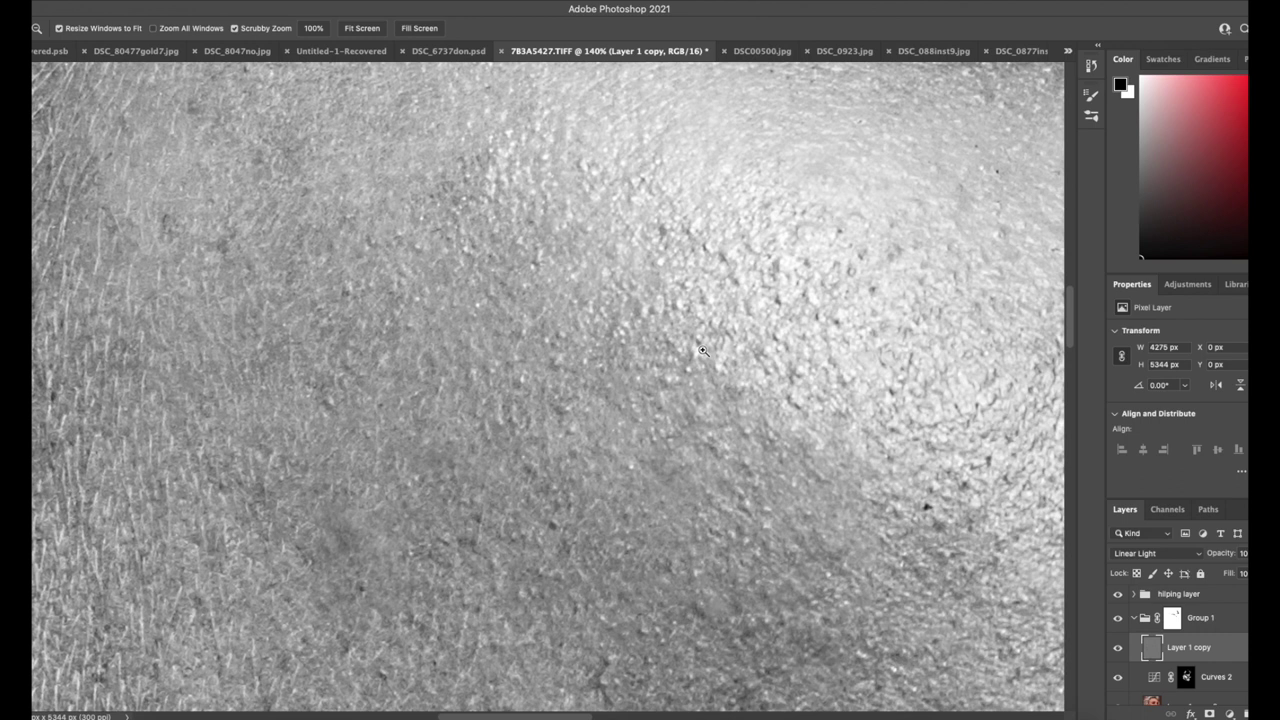
left_click_drag(536, 438, 543, 472)
left_click_drag(360, 338, 406, 338)
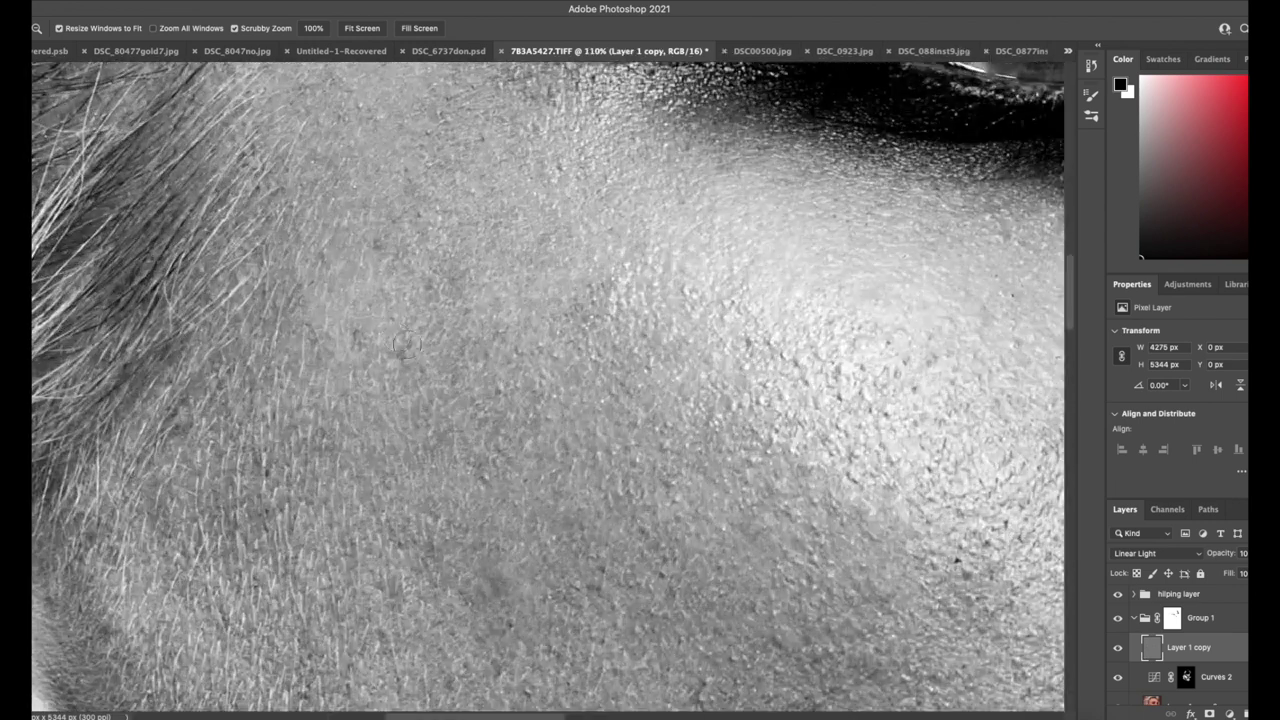
key("b")
left_click(378, 305, "alt")
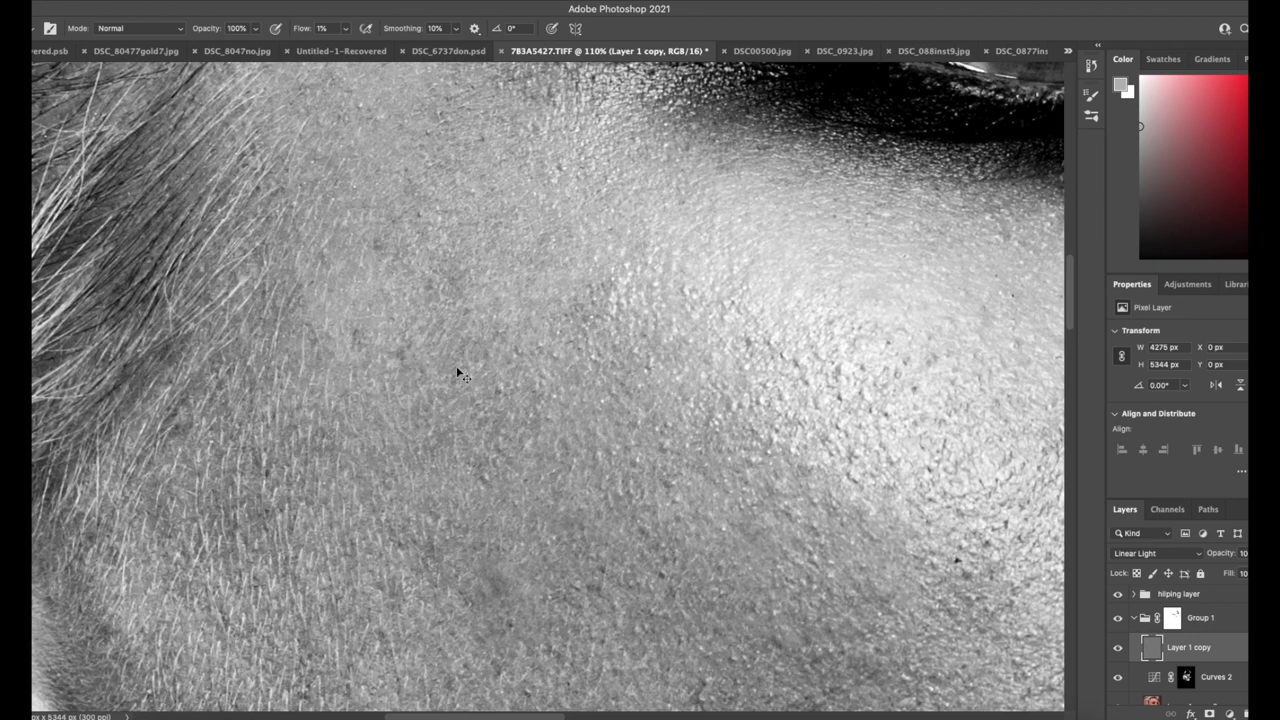
left_click(1118, 594)
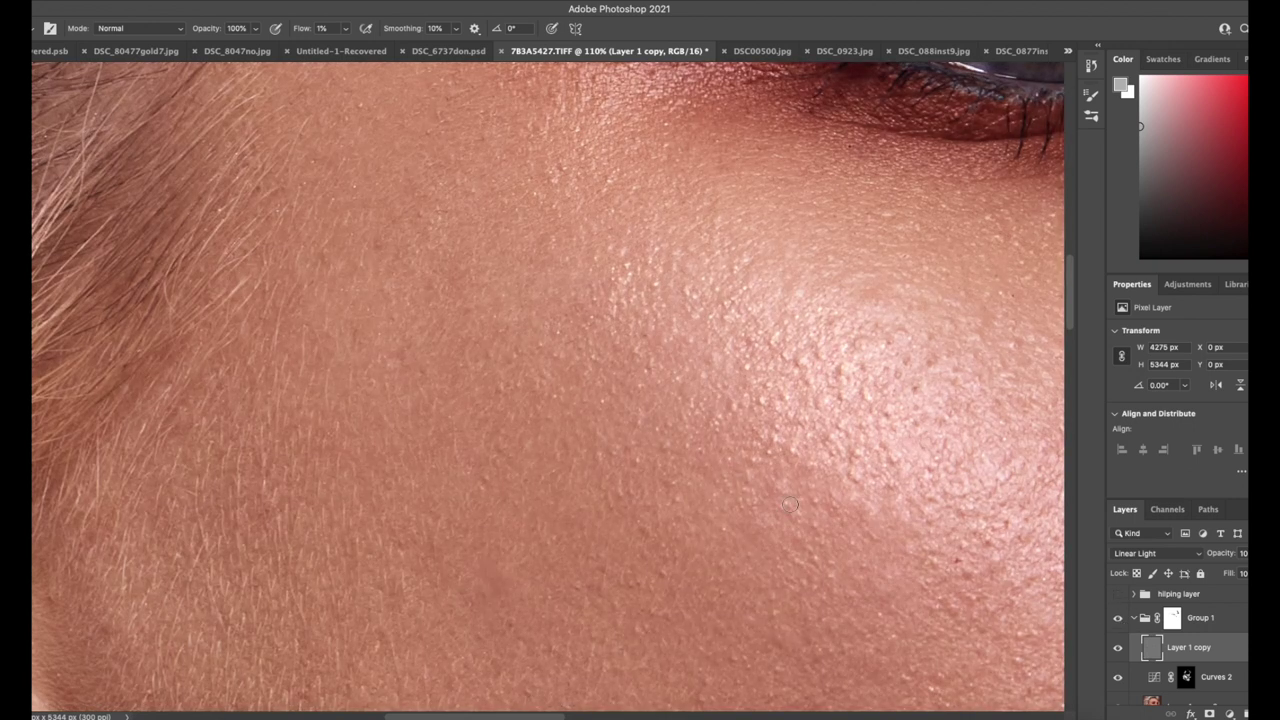
Step: Clone clean texture on the cheek beside the highlight and check it with the hilping layer group on and off
key("s")
left_click(707, 482, "alt")
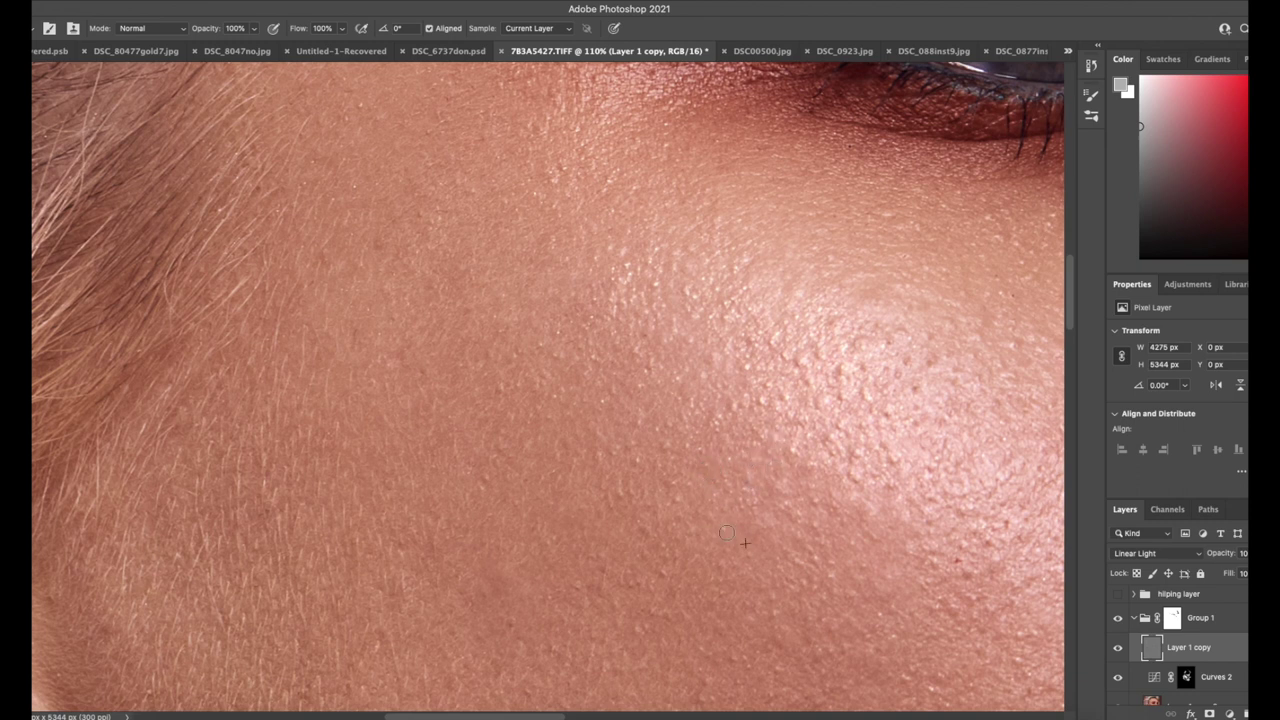
left_click(1118, 594)
left_click(1118, 594)
Step: Clone clean skin texture over the inner cheek between the nostril and the mouth corner on Layer 1 copy
left_click_drag(480, 420, 370, 442)
left_click_drag(480, 485, 463, 487)
left_click_drag(708, 561, 774, 561)
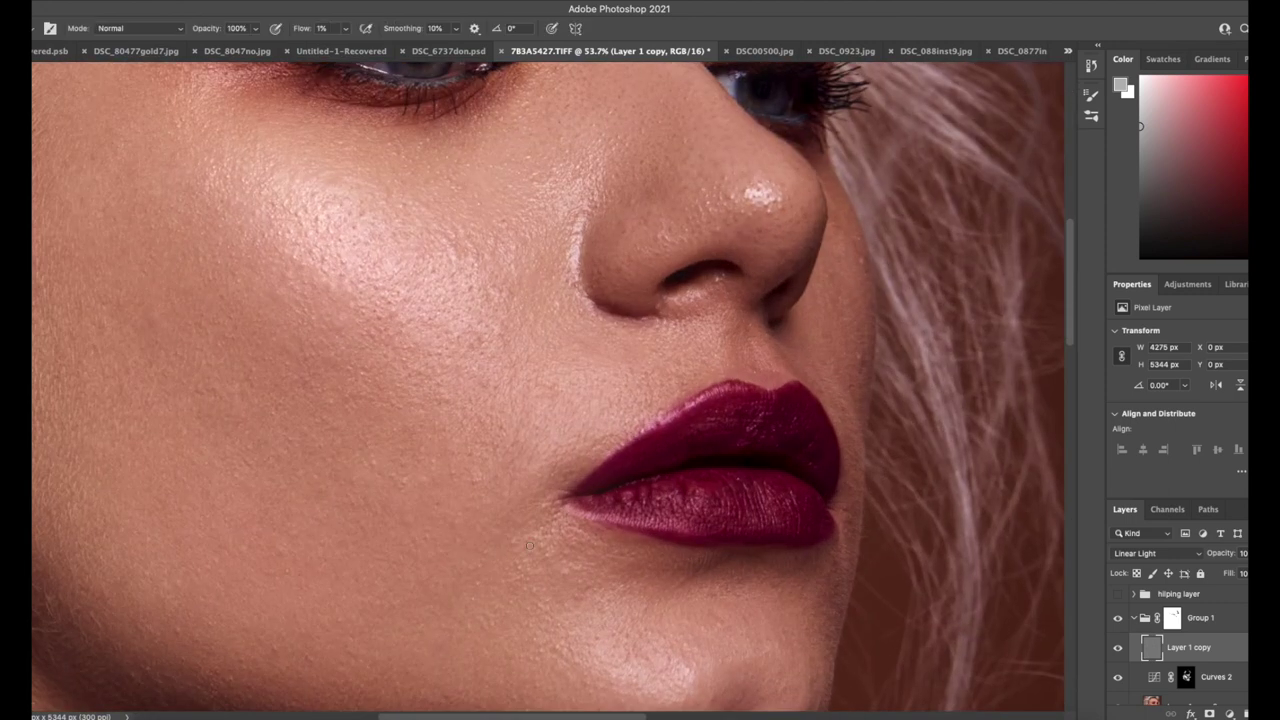
key("s")
left_click(581, 352, "alt")
mouse_move(557, 392)
left_mouse_down()
mouse_move(473, 337)
mouse_move(510, 348)
left_mouse_up()
left_click(511, 291, "alt")
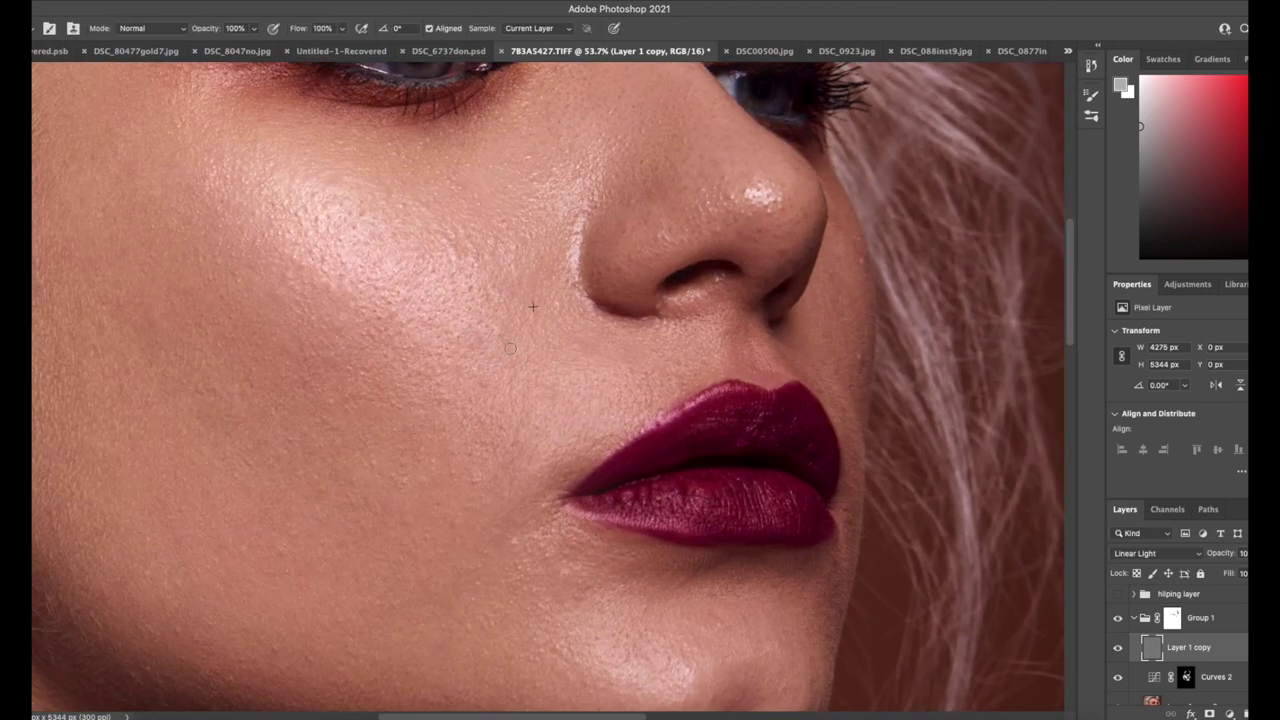
Step: Lighten the cheek on the Curves 2 mask with a larger white brush, checking Group 1 and the hilping layer group
left_click(1210, 680)
key("b")
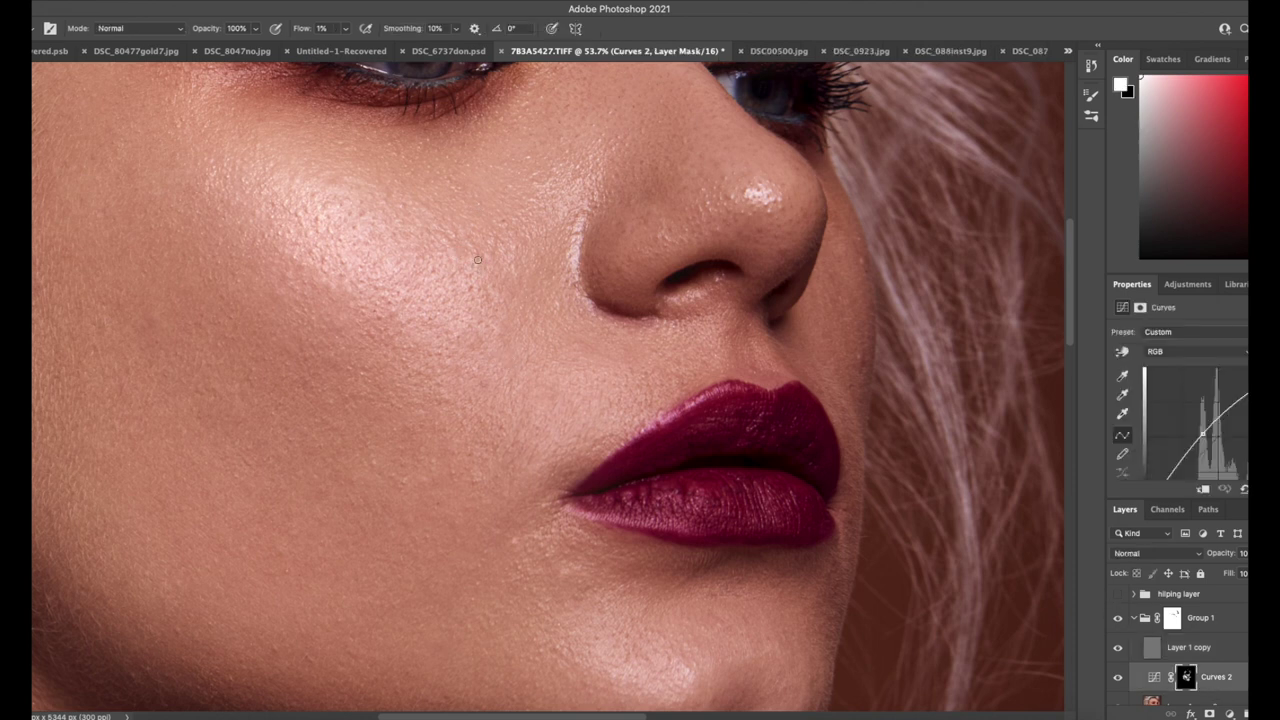
key("bracketright")
key("bracketright")
key("bracketright")
left_click(1120, 615)
left_click(1120, 615)
left_click(1119, 596)
left_click(1119, 596)
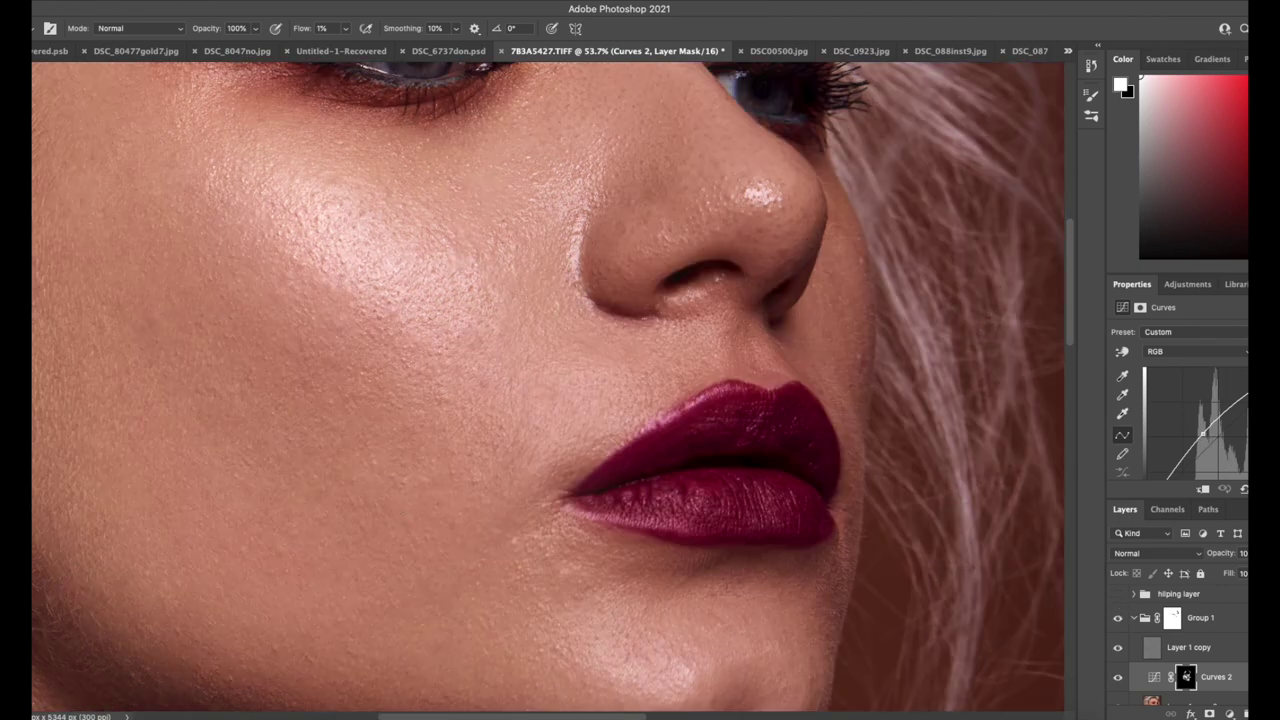
Step: Clone the remaining rough texture on the cheek on Layer 1 copy and review the whole face
left_click(1190, 647)
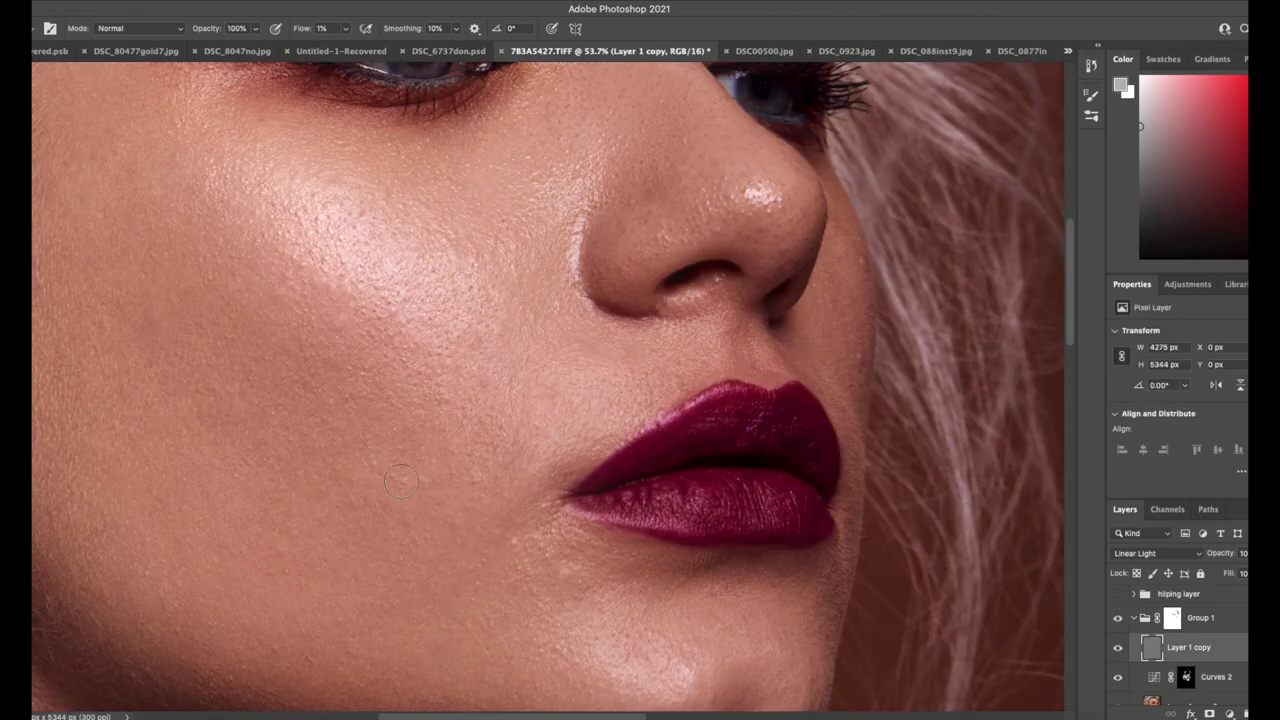
key("s")
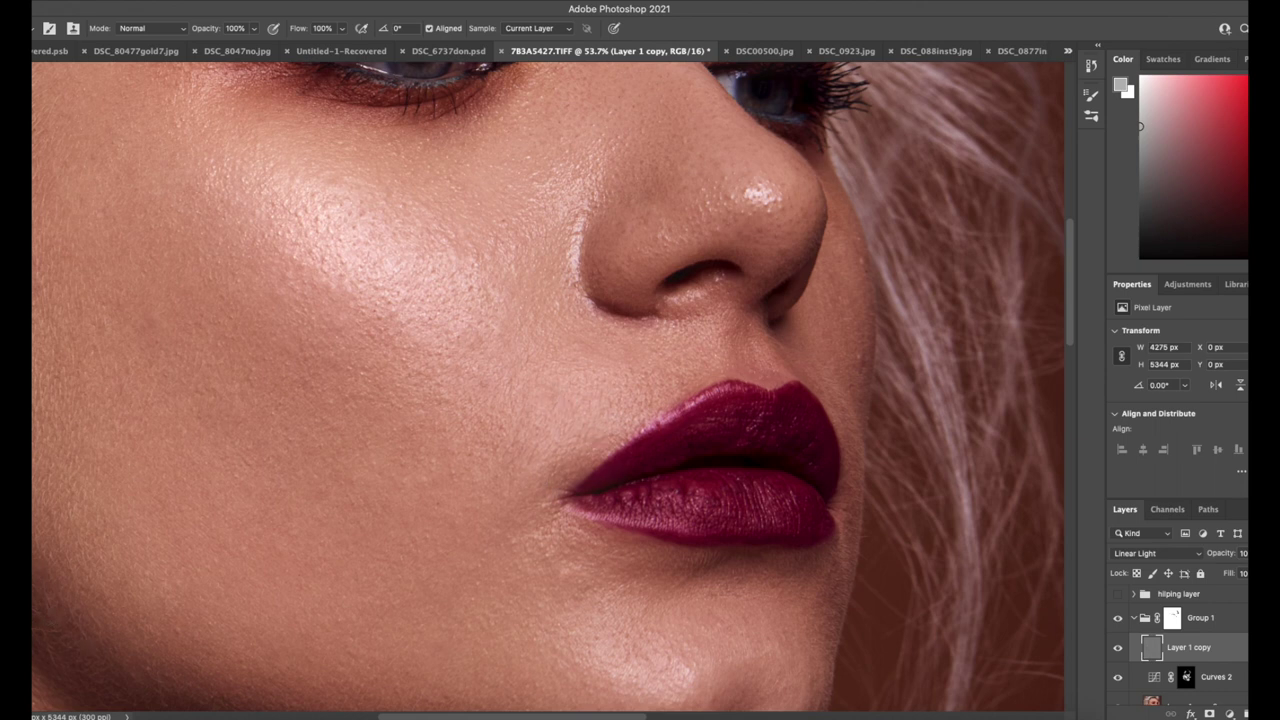
key("z")
left_click_drag(538, 451, 463, 448)
Step: Lasso the shaded middle of the cheek on Layer 1 copy 3, apply a 5.2 px Gaussian Blur and deselect
scroll(1206, 676, "down", 2)
left_click(1211, 674)
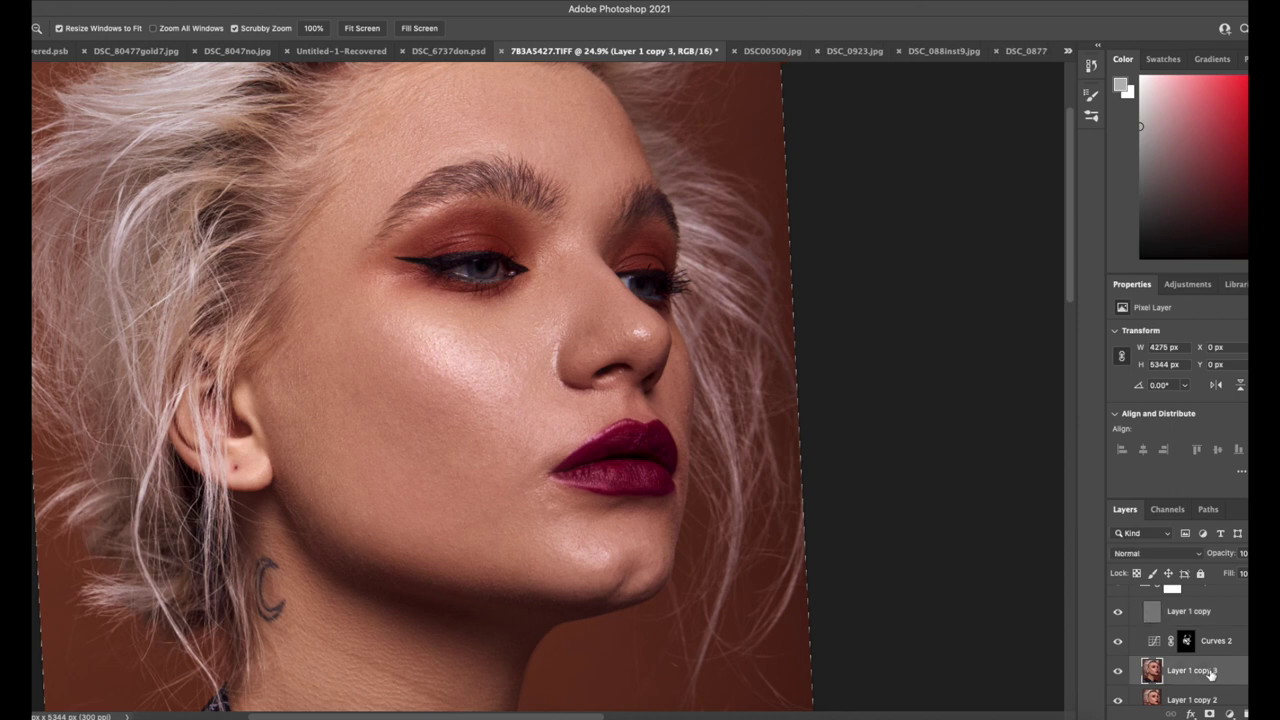
key("b")
key("l")
mouse_move(366, 467)
left_mouse_down()
mouse_move(354, 386)
mouse_move(370, 470)
left_mouse_up()
left_click(787, 1)
mouse_move(893, 203)
left_click(1040, 240)
mouse_move(709, 409)
left_mouse_down()
mouse_move(686, 409)
mouse_move(826, 408)
mouse_move(710, 409)
mouse_move(724, 409)
left_mouse_up()
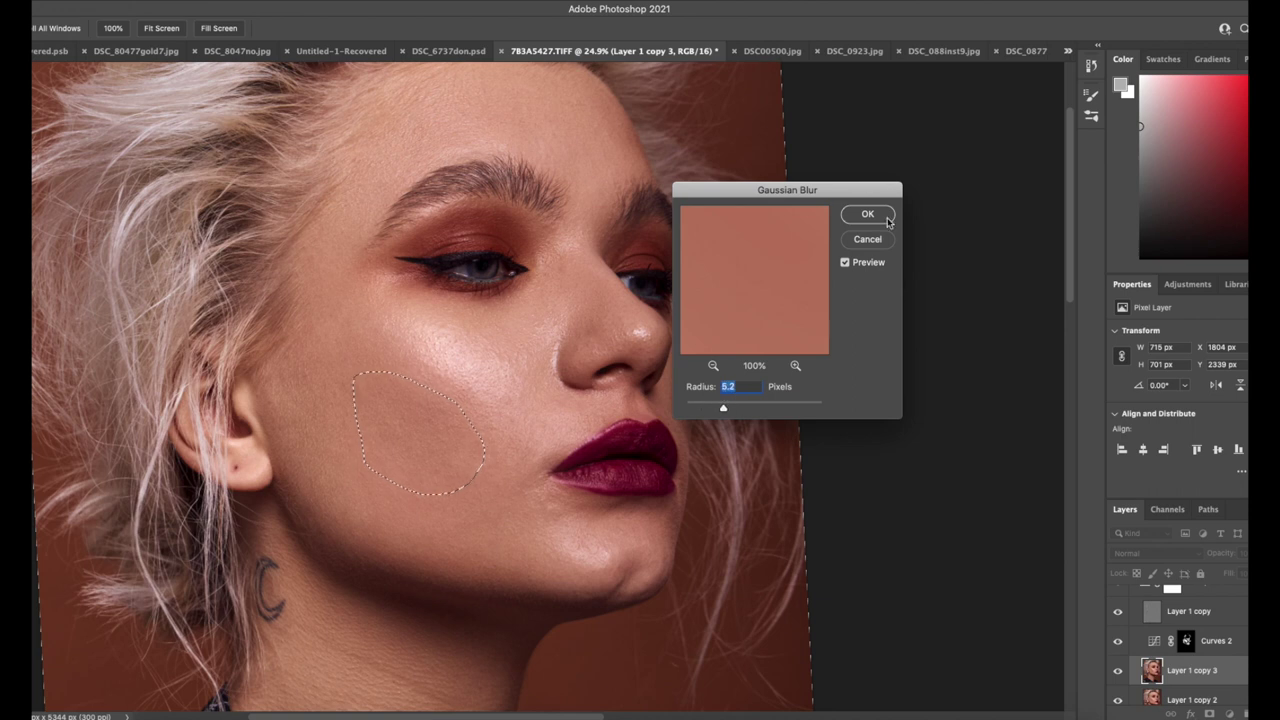
left_click(867, 214)
key("super+d")
Step: Lasso the cheek highlight beside the nose on Layer 1 copy 3, reapply the last Gaussian Blur and deselect
key("super+space")
mouse_move(300, 353)
left_mouse_down()
mouse_move(354, 357)
mouse_move(340, 357)
left_mouse_up()
left_click_drag(638, 447, 612, 439)
left_click(780, 1)
left_click(953, 13)
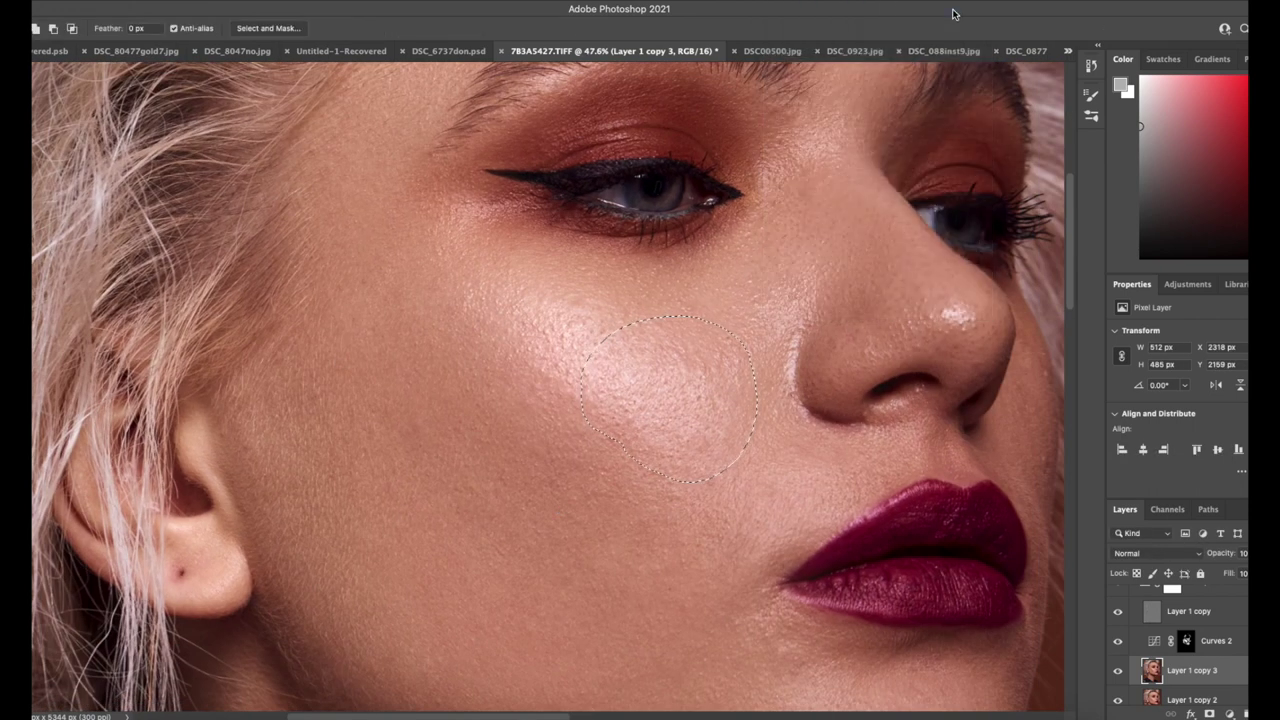
key("super+d")
key("super+space")
left_click_drag(675, 486, 590, 481)
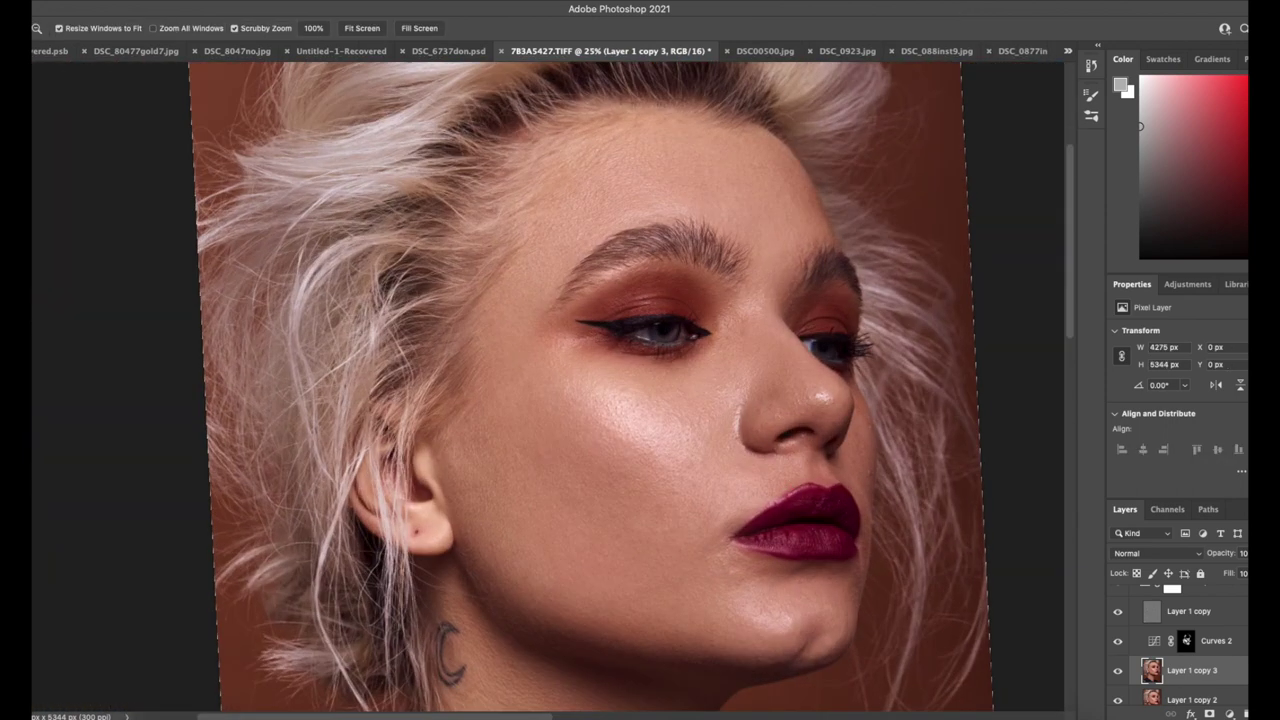
Step: Compare the face with Group 1 hidden and shown to judge the retouching so far
scroll(1139, 597, "up", 2)
left_click(1172, 617)
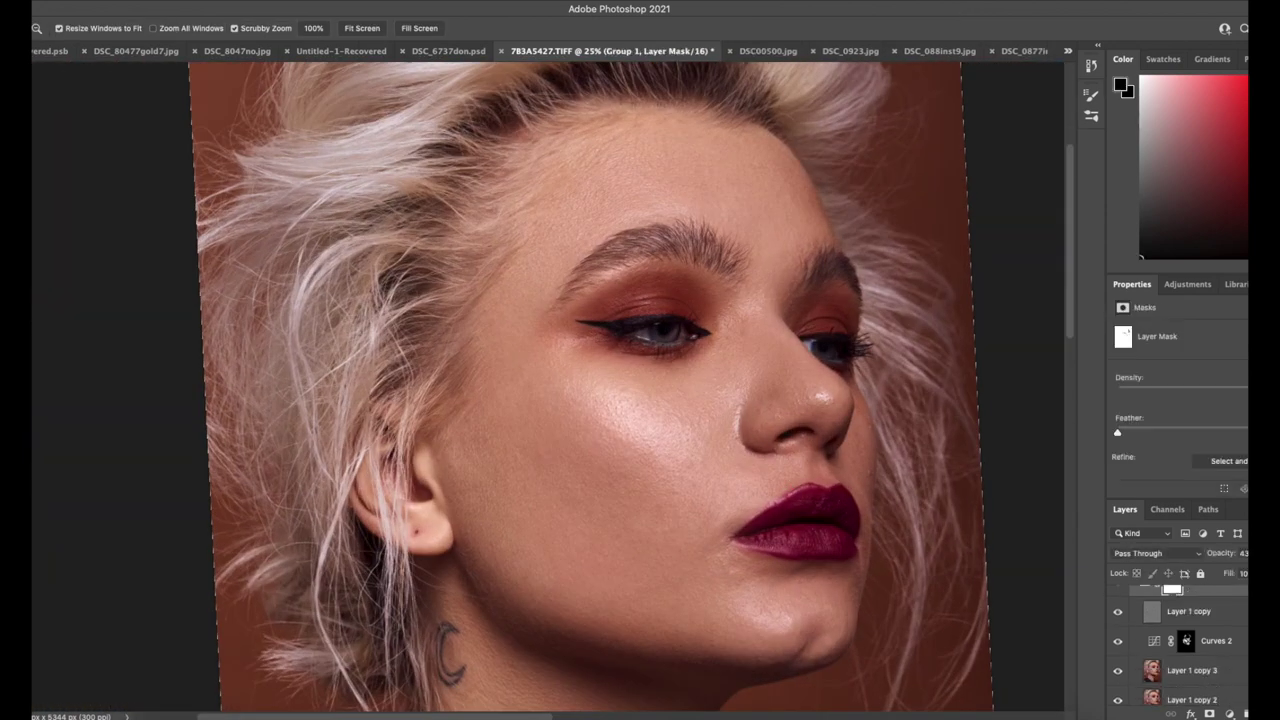
left_click(1133, 617)
left_click(1118, 617)
left_click(1118, 617)
left_click(1118, 617)
left_click(1118, 617)
left_click(1133, 617)
scroll(1180, 640, "down", 2)
scroll(1192, 676, "down", 1)
left_click(1194, 681)
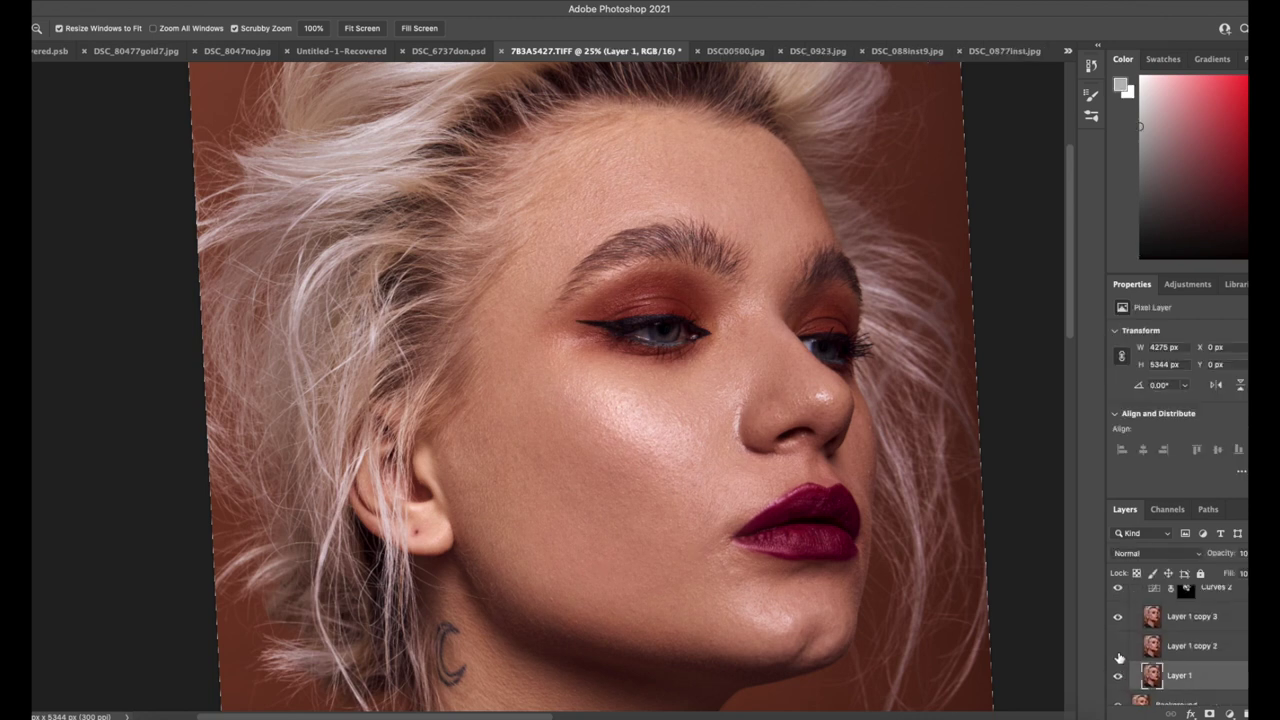
left_click(1174, 653)
left_click(20, 220)
left_click(56, 261)
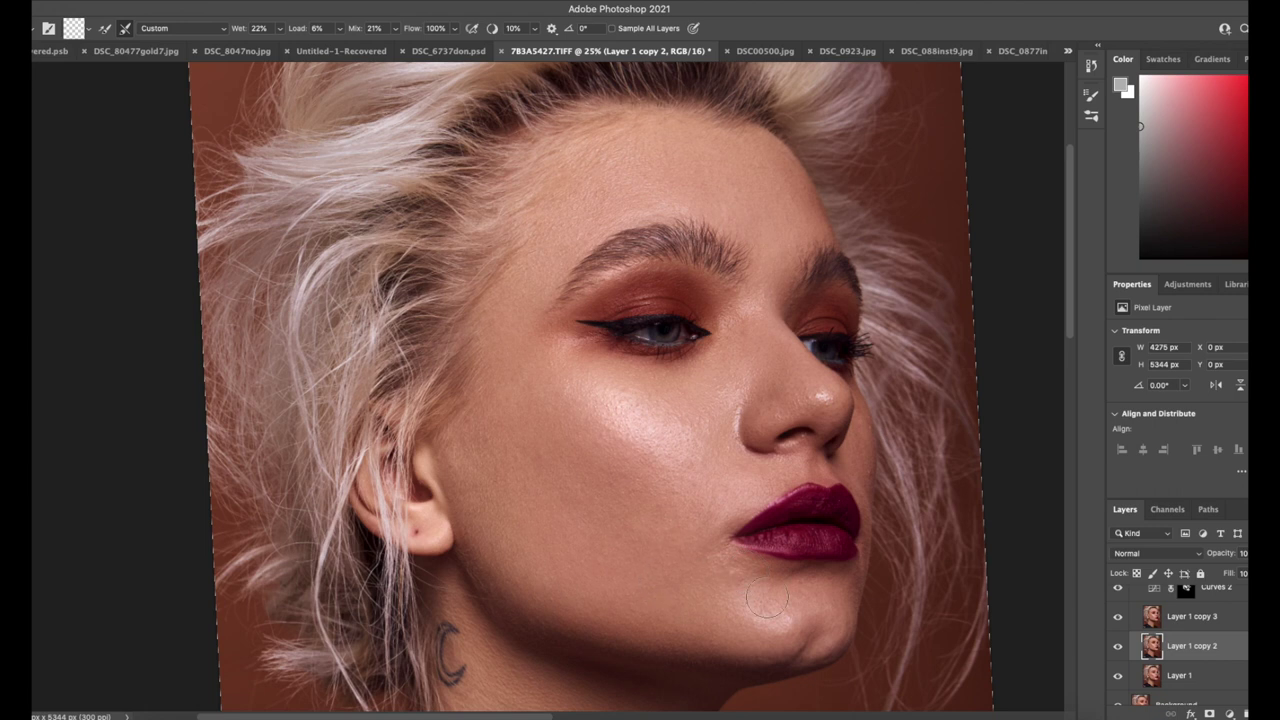
key("z")
scroll(577, 533, "down", 3)
left_click_drag(577, 533, 604, 534)
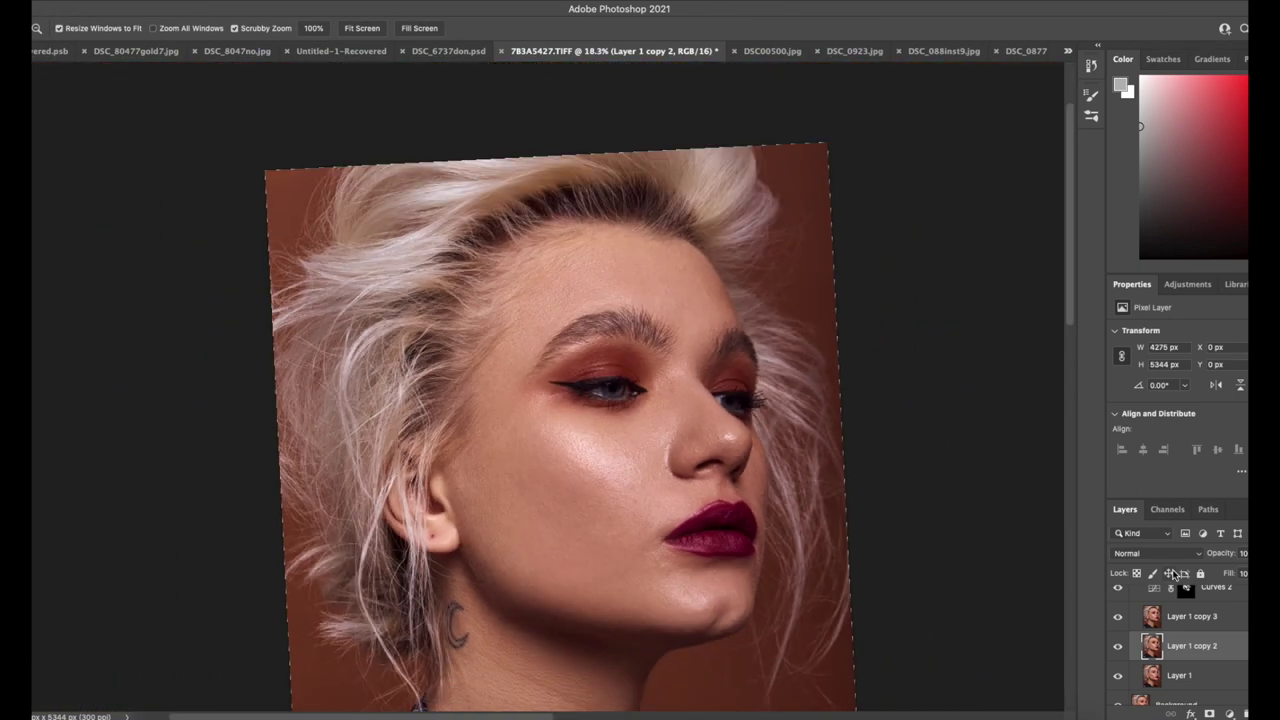
Step: Duplicate the Background layer, move the copy above the hilping layer group, and hide both the copy and that group
scroll(1177, 614, "up", 3)
left_click(1134, 620)
left_click(902, 2)
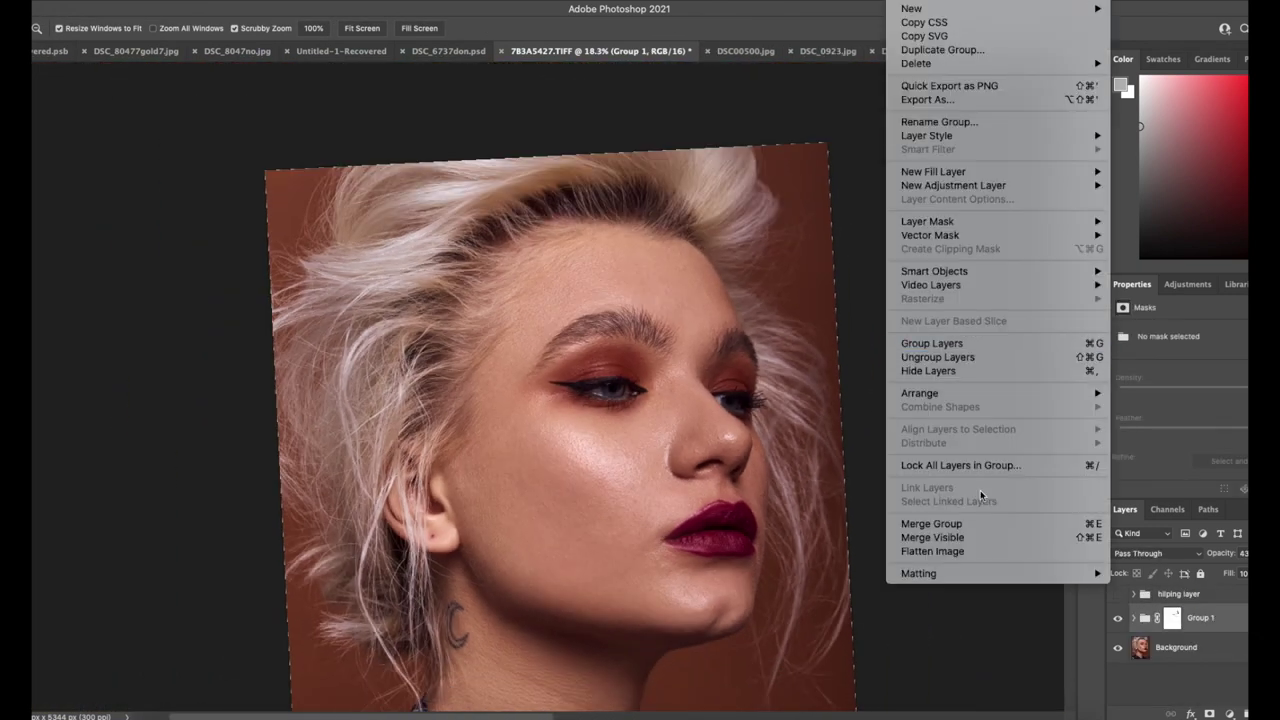
left_click(1179, 656)
key("ctrl+j")
left_click(1118, 618)
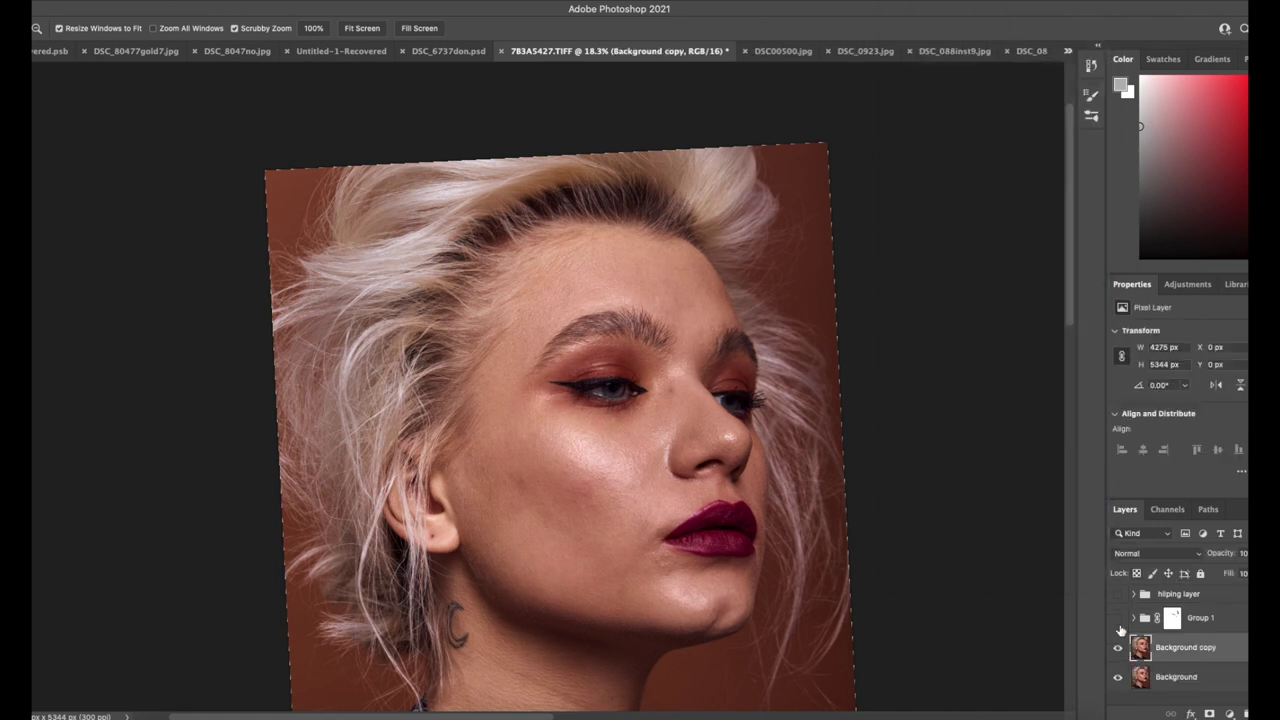
left_click_drag(1160, 650, 1125, 598)
left_click(1133, 594)
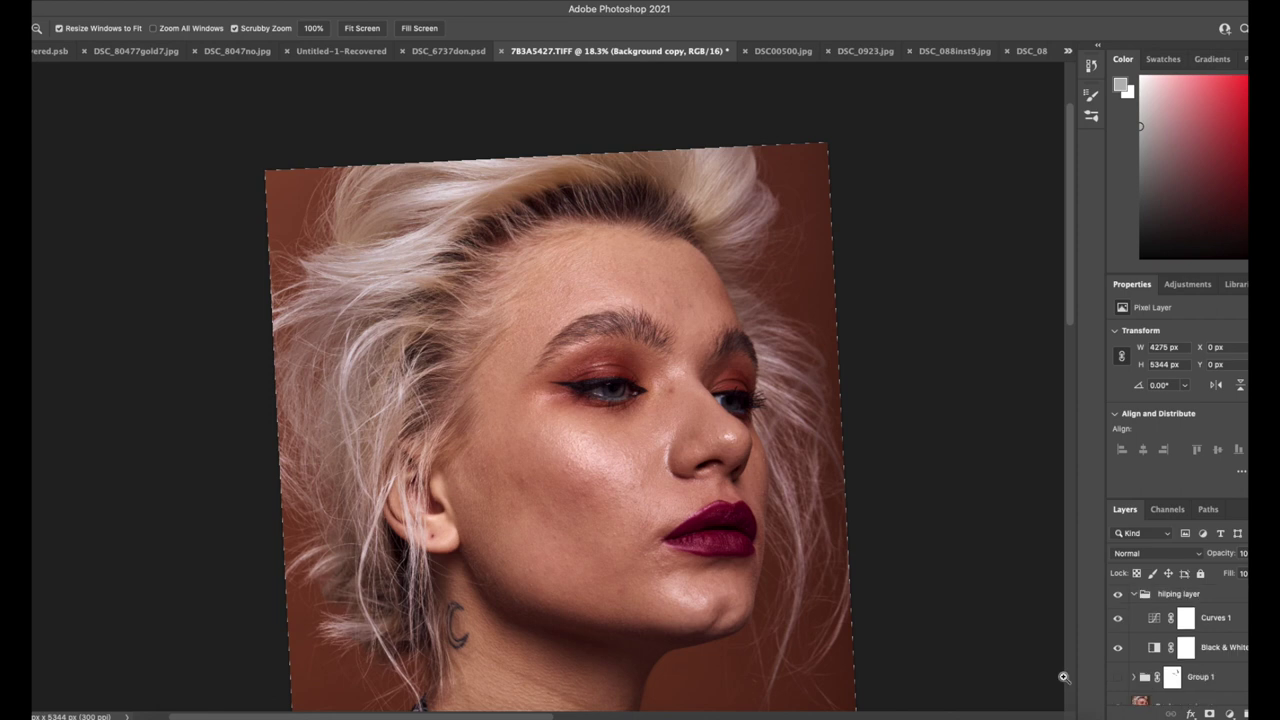
left_click(1118, 600)
left_click(1118, 623)
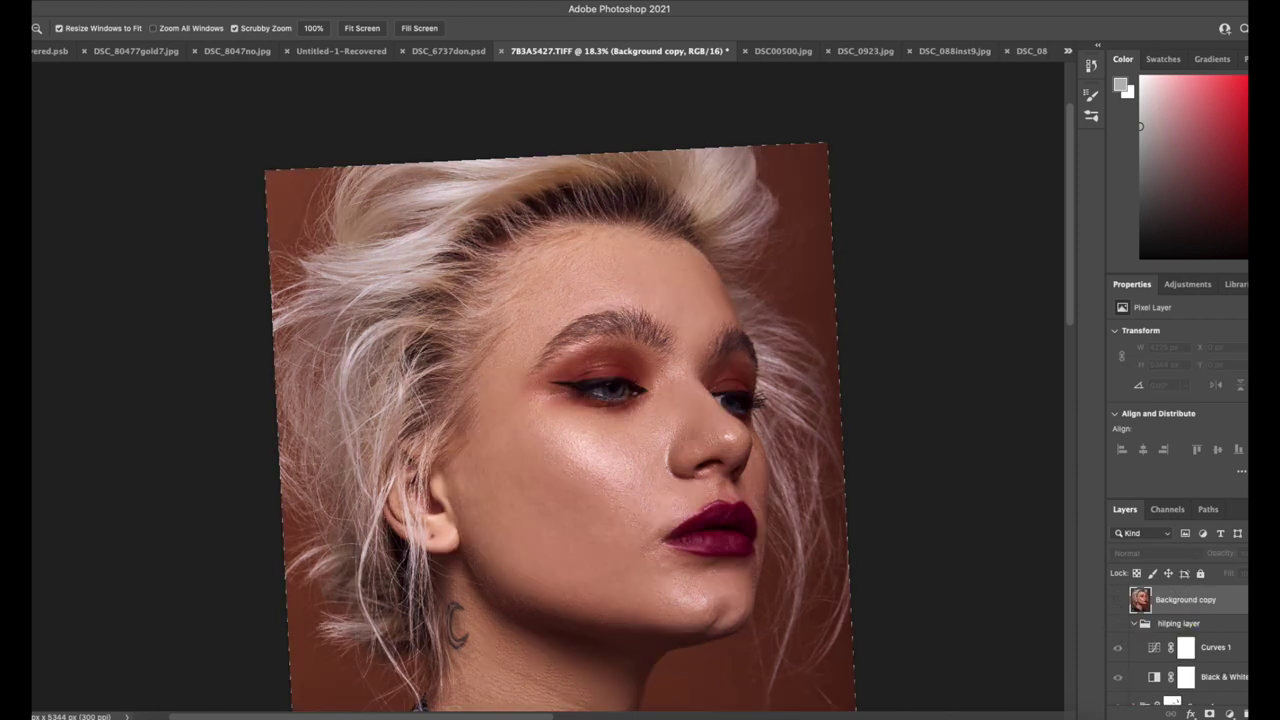
scroll(1175, 640, "down", 3)
left_click(906, 2)
left_click(957, 552)
left_click(741, 247)
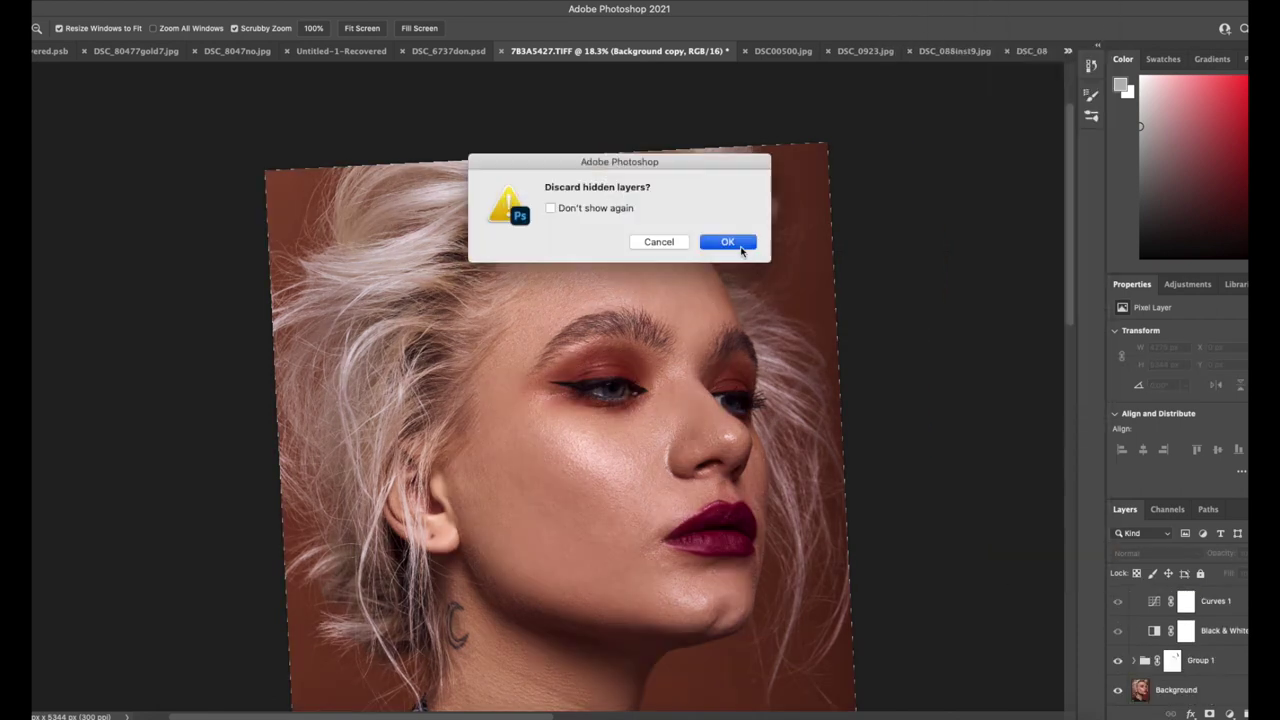
left_click(728, 242)
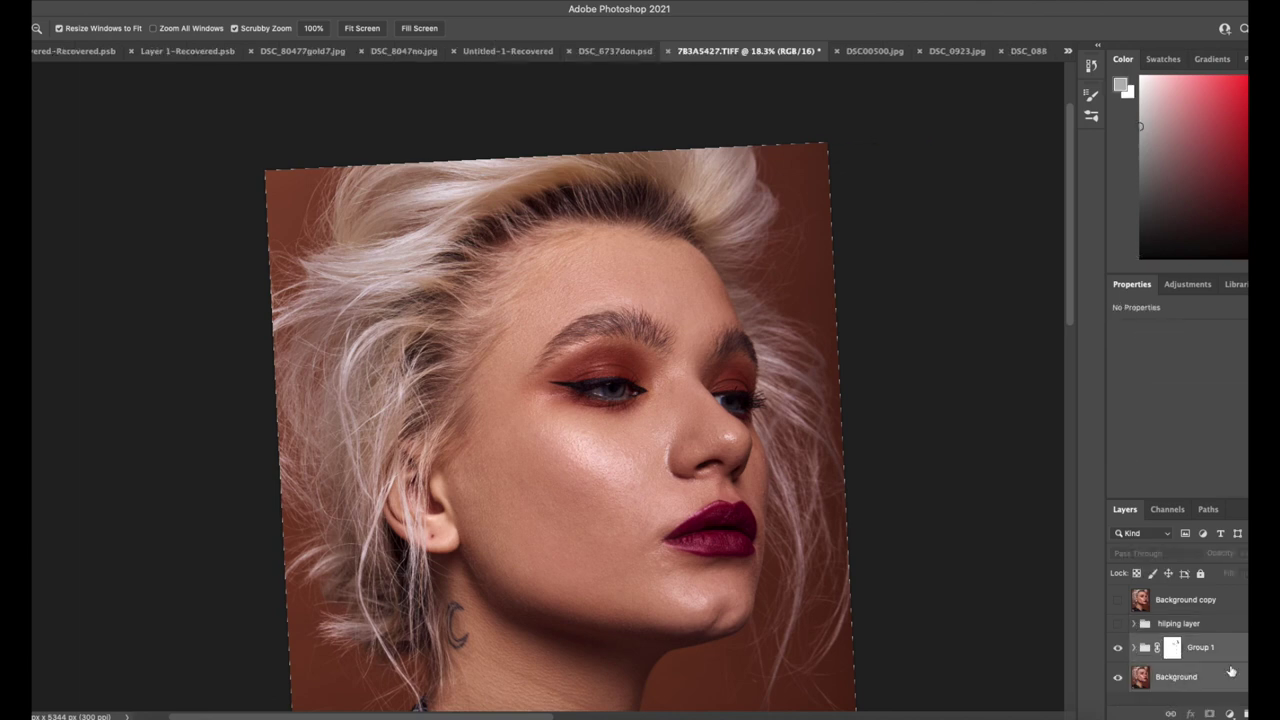
Step: Merge Group 1 with the Background layer and compare the merged result against the unretouched Background copy
right_click(1231, 672)
left_click(1140, 592)
left_click(1119, 602)
left_click(1119, 602)
left_click(1118, 624)
left_click(1118, 624)
Step: Duplicate the merged Background twice and apply a 9.3 px Gaussian Blur to Background copy 2 with Background copy 3 temporarily hidden
key("super+j")
key("super+j")
left_click(1118, 647)
left_click(1154, 677)
left_click(776, 2)
mouse_move(916, 186)
left_click(1079, 241)
left_click_drag(724, 408, 738, 408)
left_click(867, 214)
left_click(1118, 647)
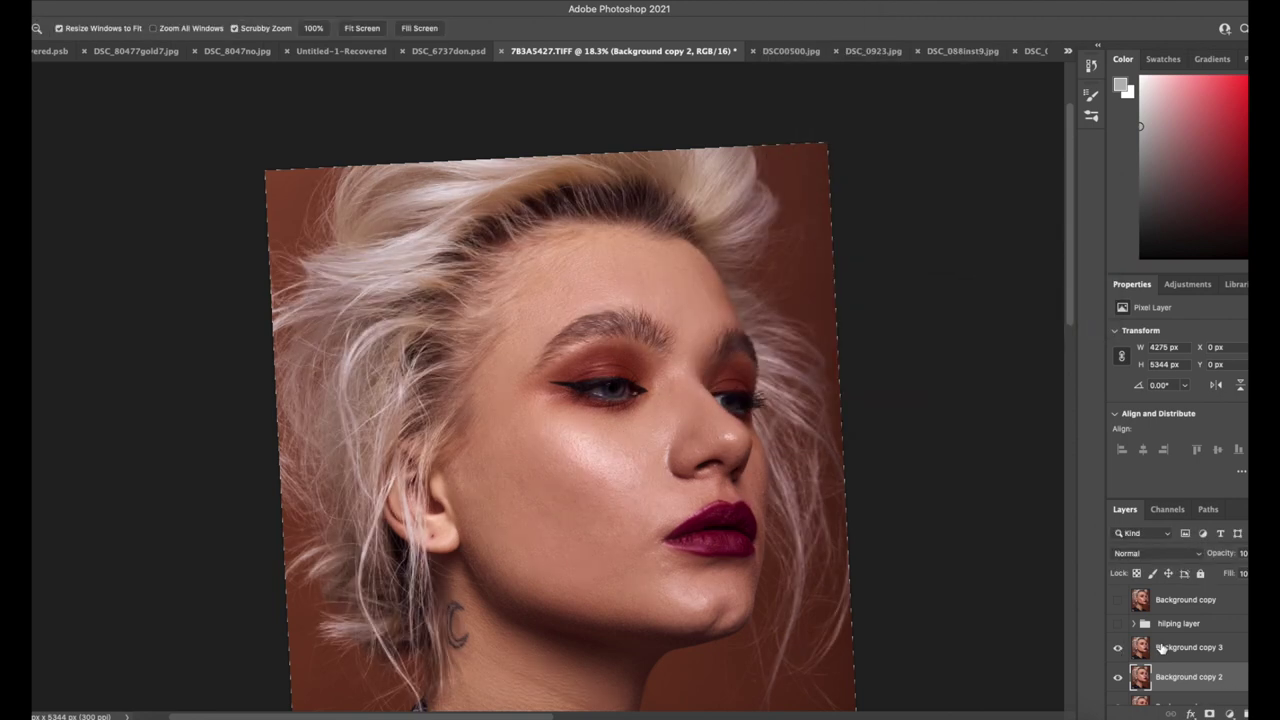
Step: Apply Image to Background copy 3 from Background copy 2 using Subtract, scale 2 and offset 128, and set its blend mode to Linear Light
left_click(1164, 647)
left_click(982, 2)
left_click(1062, 207)
left_click(857, 227)
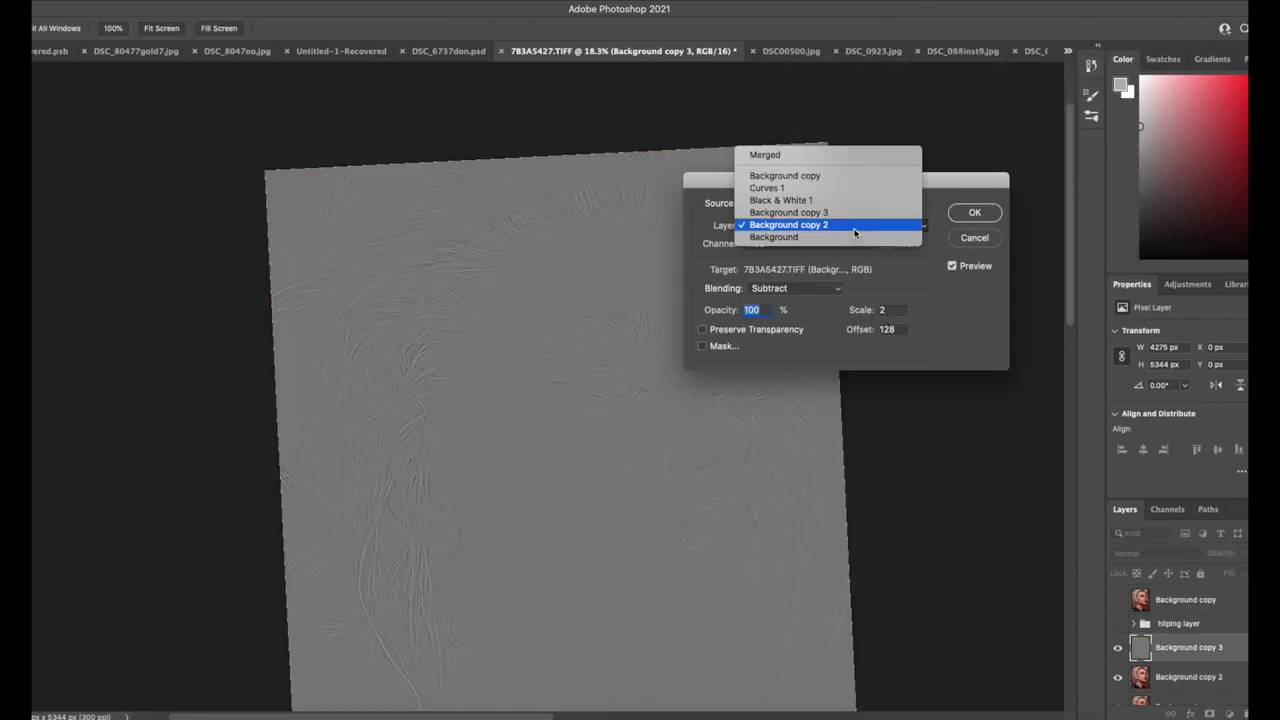
left_click(855, 228)
left_click(976, 216)
left_click(1150, 553)
left_click(1150, 653)
Step: Lasso the middle of the cheek below the highlight on Background copy 2, apply a 33.1 px Gaussian Blur and deselect
mouse_move(632, 514)
left_mouse_down()
mouse_move(713, 523)
mouse_move(680, 522)
left_mouse_up()
left_click(1163, 686)
left_click(778, 2)
left_click(513, 510)
key("l")
mouse_move(573, 532)
left_mouse_down()
mouse_move(469, 490)
mouse_move(565, 529)
left_mouse_up()
left_click(775, 0)
mouse_move(786, 177)
left_click(1038, 241)
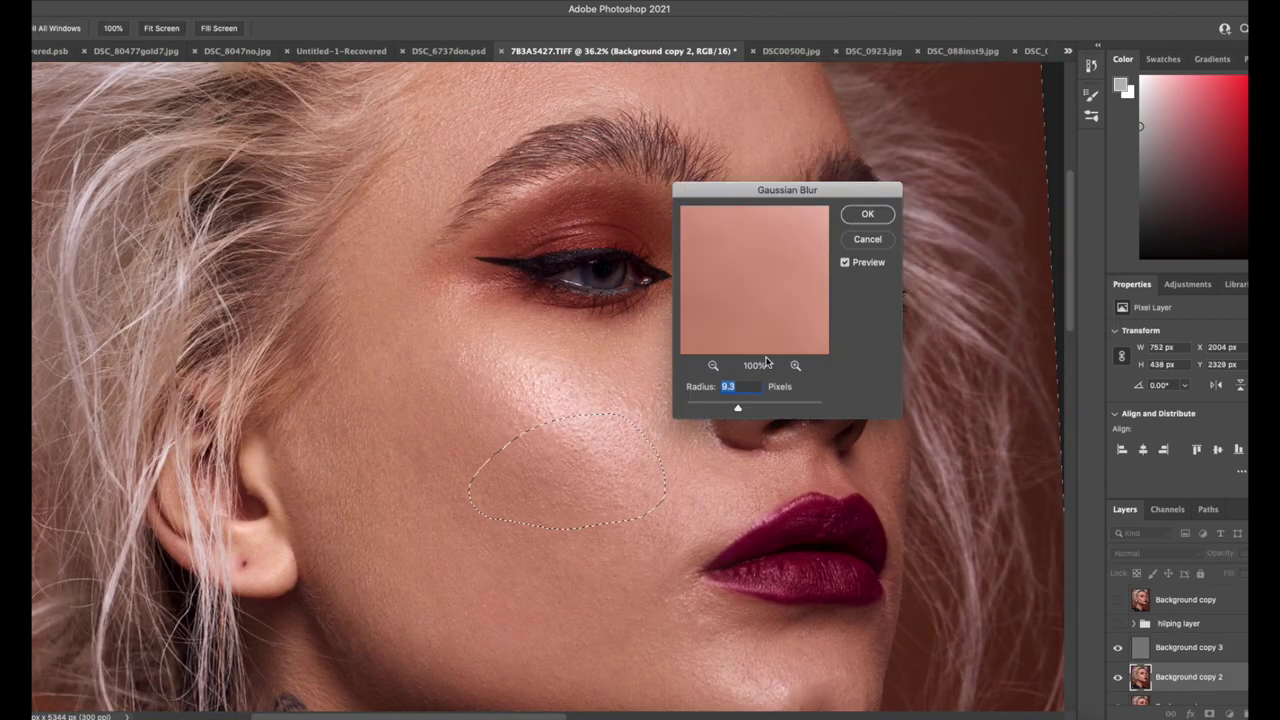
mouse_move(737, 408)
left_mouse_down()
mouse_move(808, 409)
mouse_move(752, 408)
left_mouse_up()
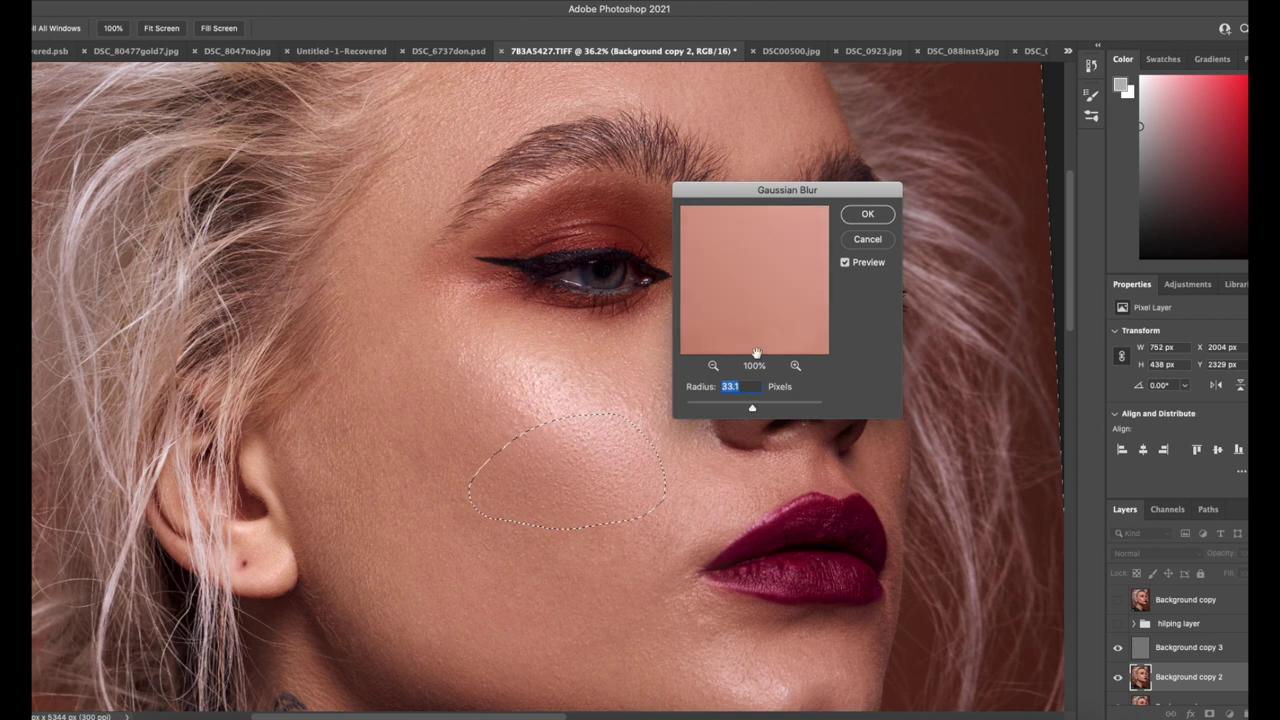
key("Return")
key("ctrl+d")
Step: Lasso the skin beside the outer eye corner and the cheek near the ear, reapplying the last Gaussian Blur to each and deselecting
mouse_move(455, 292)
left_mouse_down()
mouse_move(671, 397)
mouse_move(536, 447)
mouse_move(458, 298)
left_mouse_up()
left_click(775, 0)
left_click(957, 14)
key("ctrl+d")
mouse_move(388, 343)
left_mouse_down()
mouse_move(488, 611)
mouse_move(408, 457)
mouse_move(378, 450)
left_mouse_up()
left_click(775, 0)
left_click(960, 12)
key("super+d")
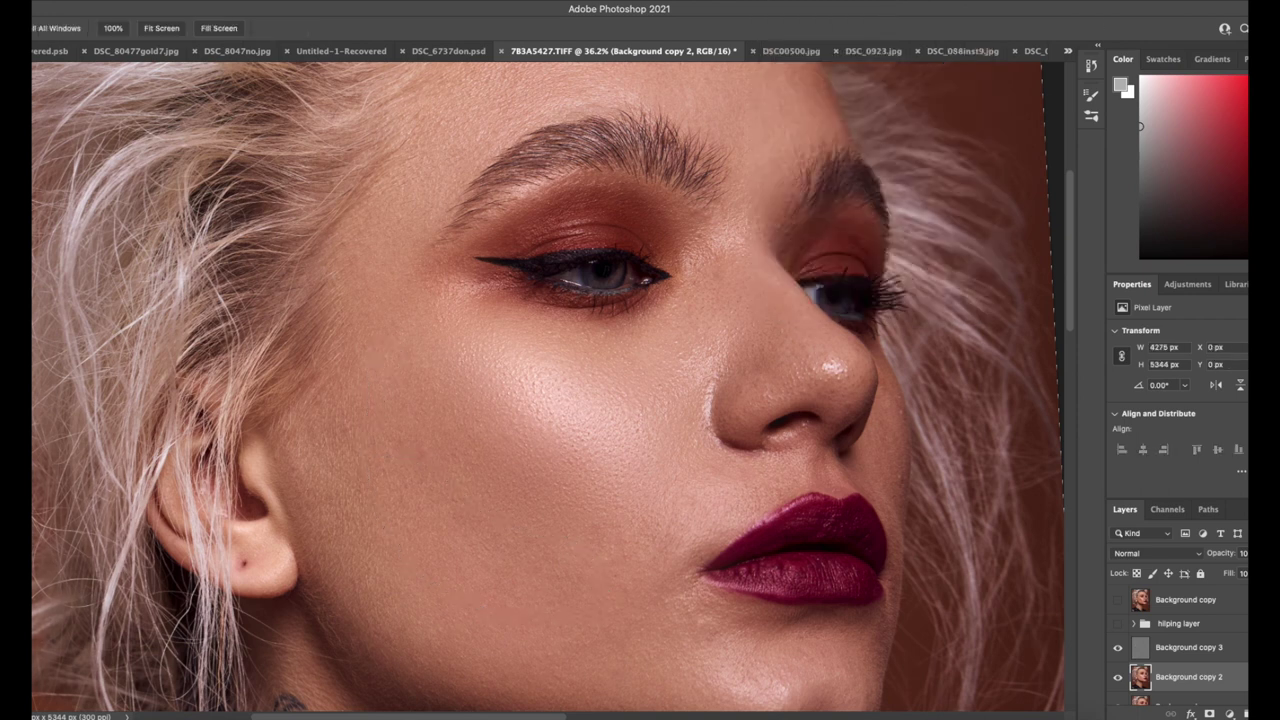
Step: Lasso two small patches of uneven skin beside the nose, reapply the last Gaussian Blur to each and deselect
key("b")
left_click_drag(598, 530, 560, 382)
key("l")
mouse_move(658, 293)
left_mouse_down()
mouse_move(745, 370)
mouse_move(705, 405)
mouse_move(605, 328)
mouse_move(658, 293)
left_mouse_up()
key("ctrl+f")
left_click(810, 8)
key("super+d")
mouse_move(638, 261)
left_mouse_down()
mouse_move(745, 345)
mouse_move(712, 508)
mouse_move(634, 254)
left_mouse_up()
left_click(785, 0)
left_click(850, 8)
key("super+d")
Step: Smooth two more cheek patches on Background copy 2 by lassoing each, reapplying the last Gaussian Blur and deselecting
mouse_move(578, 444)
left_mouse_down()
mouse_move(541, 378)
mouse_move(582, 444)
left_mouse_up()
left_click(785, 0)
left_click(976, 7)
key("super+d")
left_click_drag(436, 352, 442, 350)
left_click(785, 0)
left_click(850, 8)
key("super+d")
Step: Lasso two patches around the mouth and chin, reapply the last Gaussian Blur to each and deselect
mouse_move(689, 563)
left_mouse_down()
mouse_move(762, 556)
mouse_move(690, 570)
left_mouse_up()
left_click(785, 0)
left_click(850, 8)
key("super+d")
mouse_move(720, 492)
left_mouse_down()
mouse_move(785, 597)
mouse_move(722, 498)
left_mouse_up()
left_click(785, 0)
left_click(850, 8)
key("super+d")
Step: Smooth two further patches of facial skin on Background copy 2 with lasso selections and the last Gaussian Blur
left_click_drag(302, 497, 249, 496)
scroll(381, 121, "up", 2)
key("l")
mouse_move(535, 370)
left_mouse_down()
mouse_move(350, 388)
mouse_move(570, 295)
mouse_move(545, 360)
left_mouse_up()
key("ctrl+super+f")
key("super+d")
mouse_move(310, 358)
left_mouse_down()
mouse_move(372, 245)
mouse_move(305, 385)
left_mouse_up()
key("ctrl+super+f")
key("super+d")
Step: Lasso one more uneven patch of skin on Background copy 2, reapply the last Gaussian Blur and deselect
key("z")
scroll(283, 561, "down", 2)
scroll(283, 561, "up", 1)
key("l")
mouse_move(408, 642)
left_mouse_down()
mouse_move(300, 520)
mouse_move(400, 538)
mouse_move(408, 643)
left_mouse_up()
key("ctrl+super+f")
key("super+d")
key("z")
Step: Lasso the cheek highlight below the eye on Background copy 2, reapply the last Gaussian Blur and deselect
left_click_drag(308, 495, 240, 495)
left_click_drag(418, 404, 505, 379)
key("l")
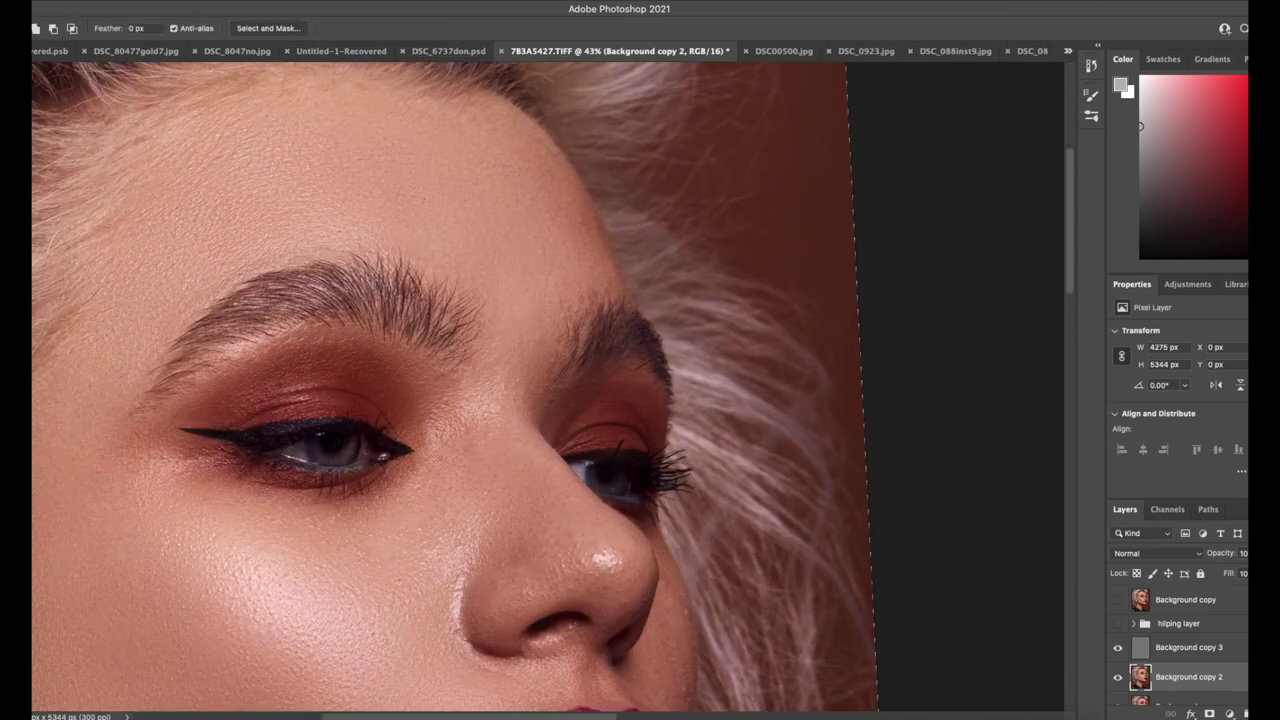
mouse_move(312, 542)
left_mouse_down()
mouse_move(480, 400)
mouse_move(394, 605)
mouse_move(325, 562)
left_mouse_up()
key("ctrl+alt+super+f")
left_click(962, 24)
key("super+d")
Step: Blur the remaining uneven patches on the upper face with lasso selections and the last Gaussian Blur, and deselect
left_click_drag(533, 307, 535, 152)
key("ctrl+super+f")
left_click(963, 9)
left_click_drag(350, 470, 306, 640)
mouse_move(262, 562)
left_mouse_down()
mouse_move(425, 532)
mouse_move(256, 580)
mouse_move(258, 568)
left_mouse_up()
left_click(785, 2)
left_click(963, 9)
key("super+d")
Step: Lasso two patches of skin on the neck on Background copy 2, reapply the last Gaussian Blur to each and deselect
left_click_drag(322, 498, 267, 513)
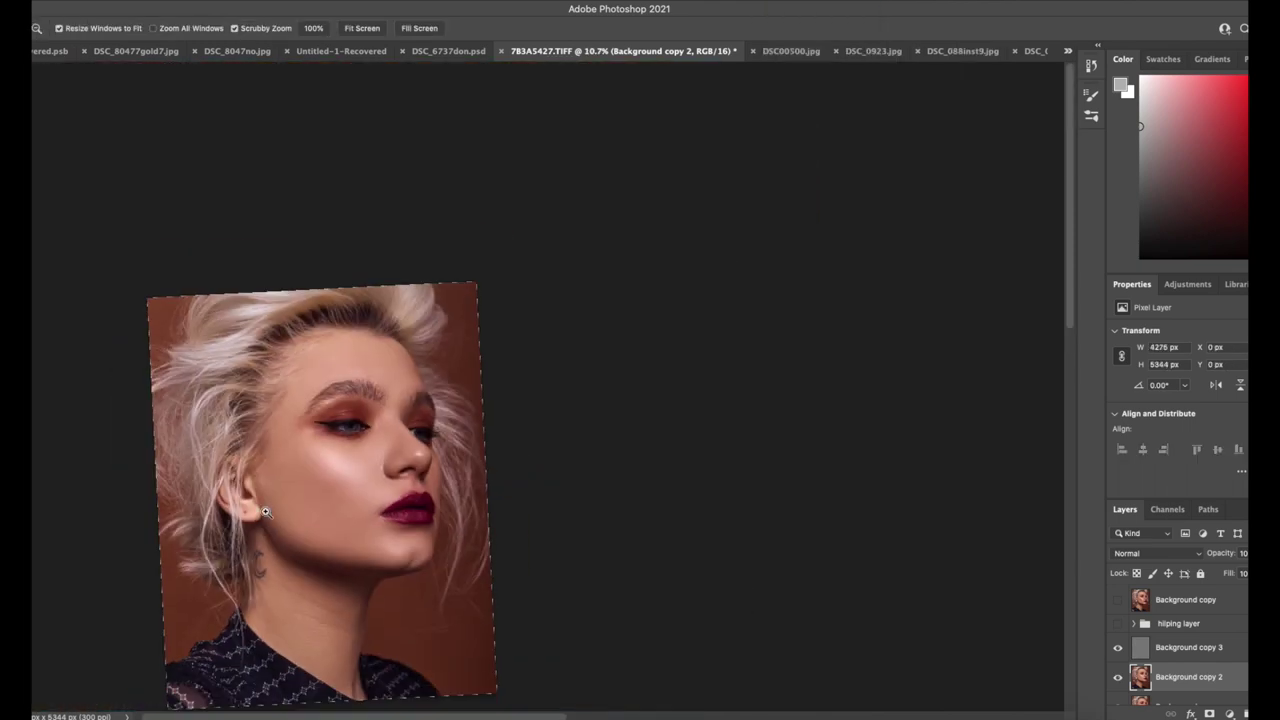
left_click_drag(246, 661, 294, 672)
left_click_drag(381, 602, 381, 604)
left_click(785, 2)
left_click(820, 9)
key("super+d")
mouse_move(420, 538)
left_mouse_down()
mouse_move(453, 600)
mouse_move(360, 662)
mouse_move(445, 510)
left_mouse_up()
left_click(785, 2)
left_click(820, 9)
key("super+d")
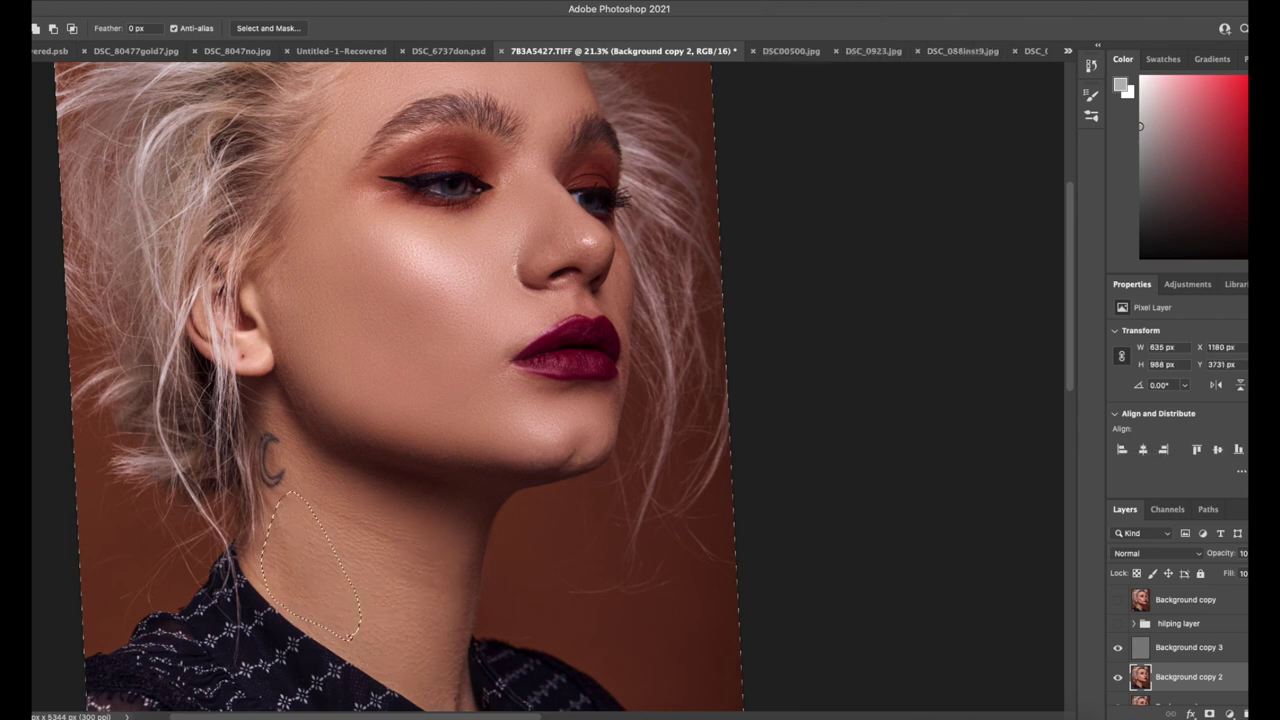
Step: Show the hilping layer group and examine the face and neck in black and white for uneven tones
key("z")
left_click_drag(495, 280, 472, 290)
left_click_drag(535, 352, 480, 181)
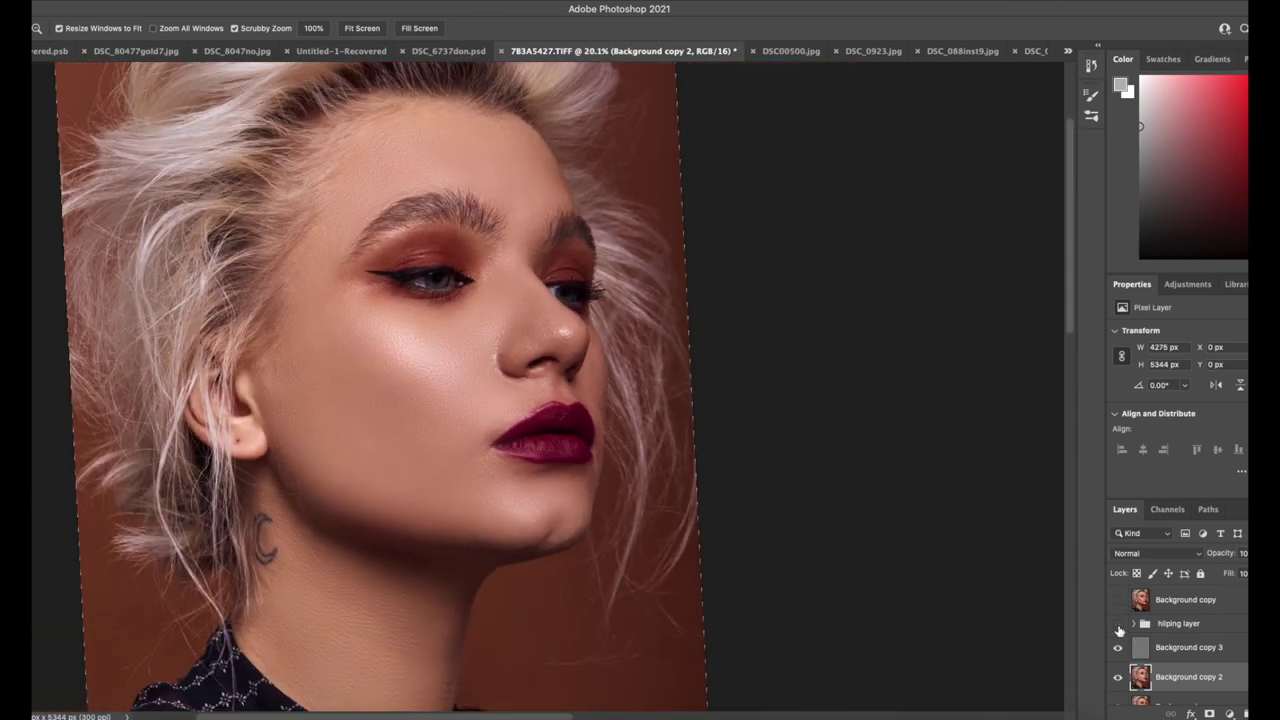
left_click(1118, 624)
scroll(357, 512, "up", 5)
scroll(409, 531, "down", 3)
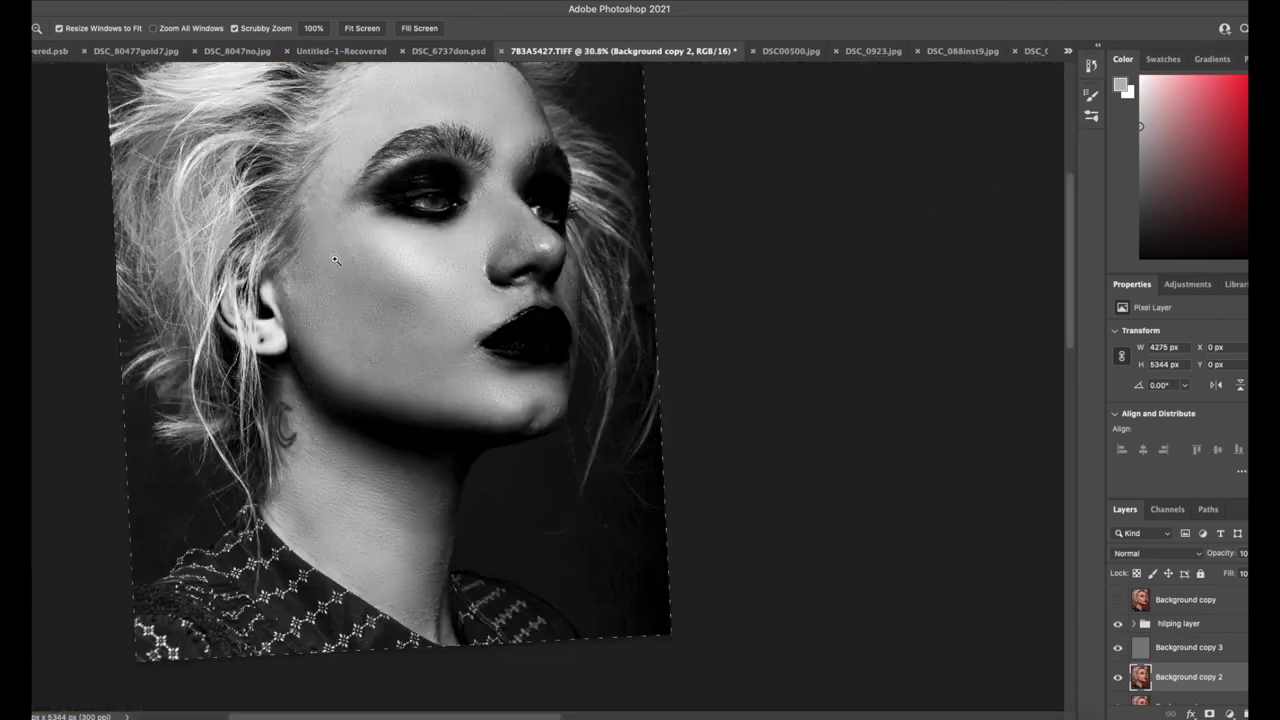
scroll(351, 266, "up", 2)
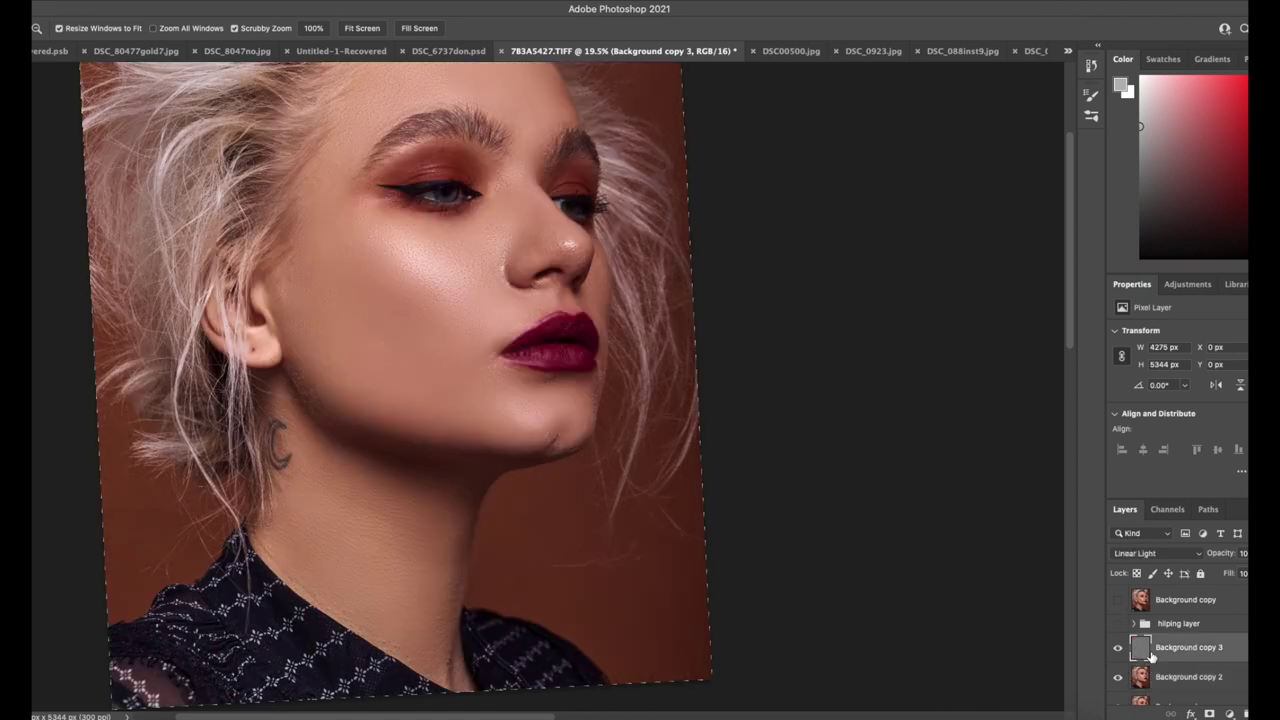
Step: Clone clean skin texture over the shiny specks on the nose tip and nostril on Background copy 3
scroll(580, 190, "up", 6)
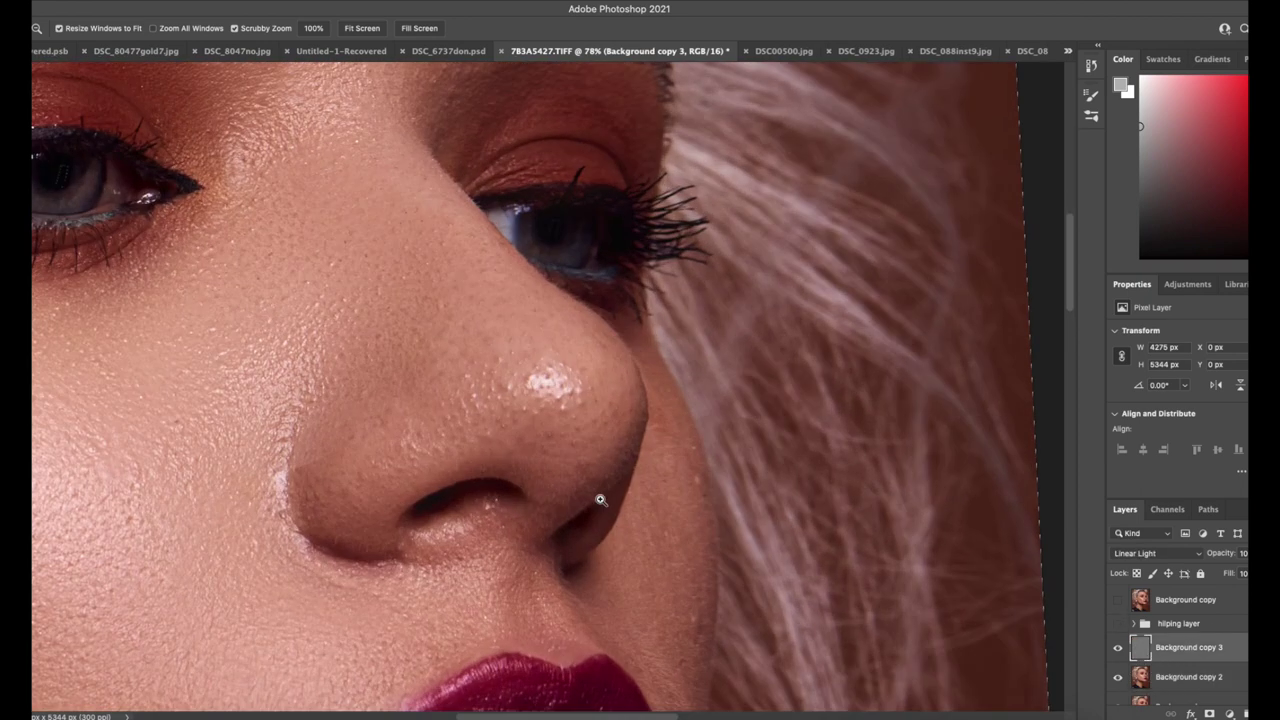
key("s")
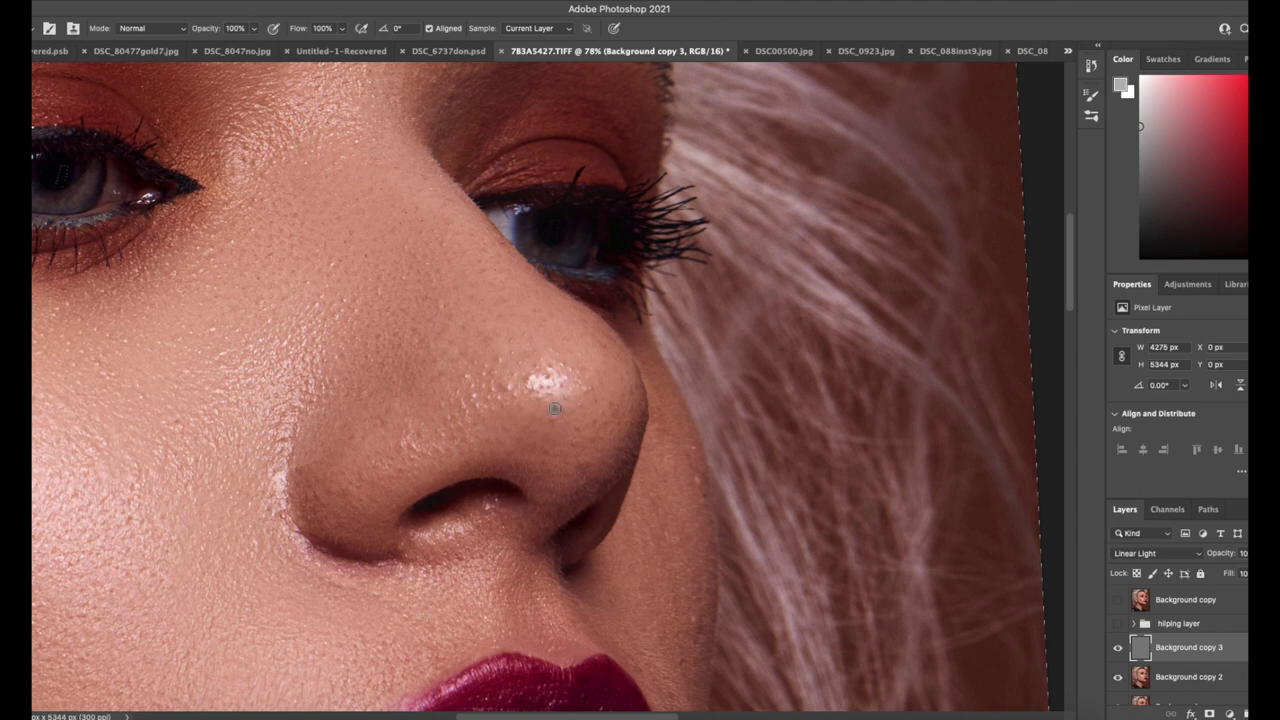
left_click_drag(537, 391, 546, 385)
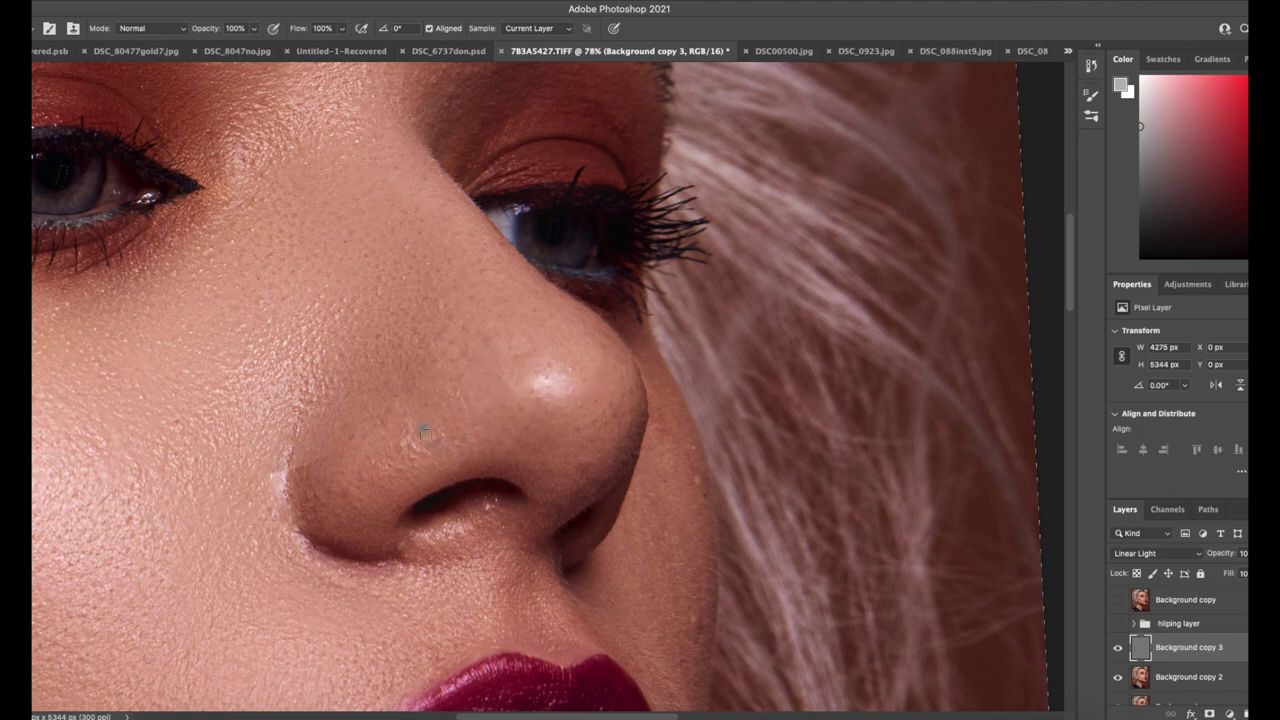
left_click_drag(421, 472, 420, 470)
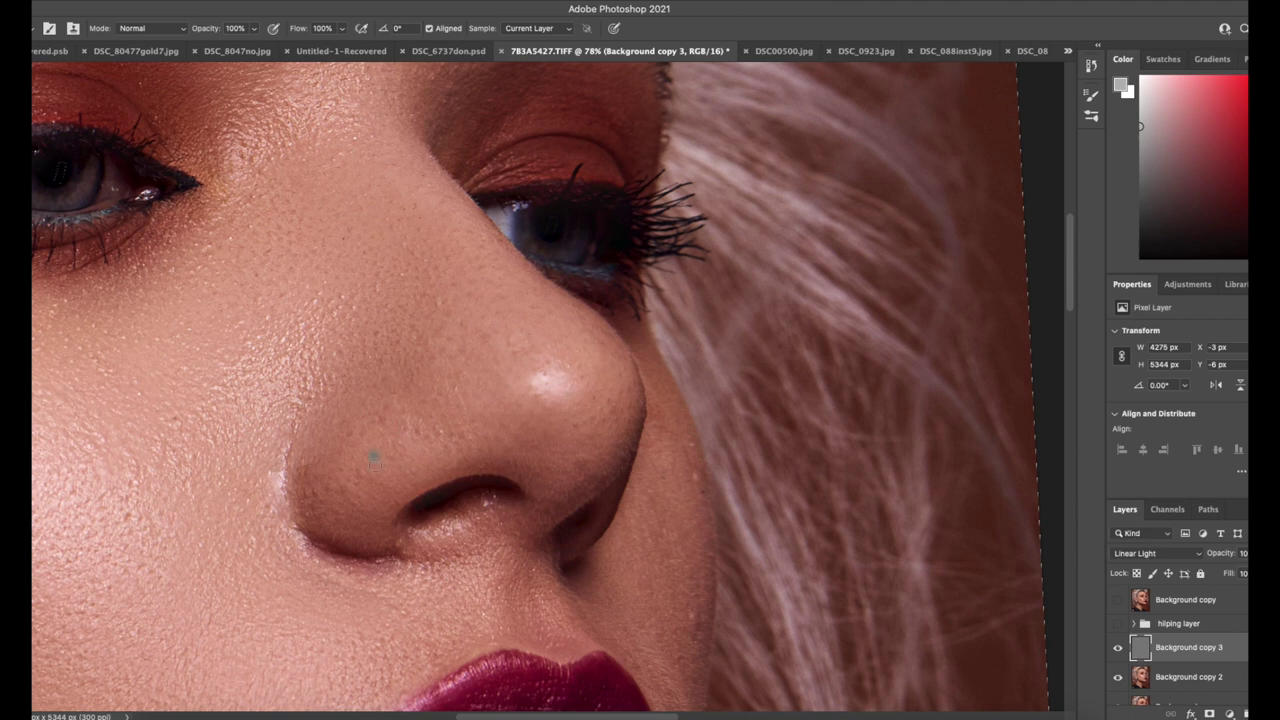
Step: Lasso an uneven skin area on the upper face on Background copy 2 and reapply the last Gaussian Blur
key("super+space")
mouse_move(280, 416)
left_mouse_down()
mouse_move(85, 437)
mouse_move(360, 474)
left_mouse_up()
left_click_drag(495, 351, 440, 351)
left_click_drag(540, 240, 640, 258)
left_click(1181, 688)
left_click(788, 1)
left_click(788, 1)
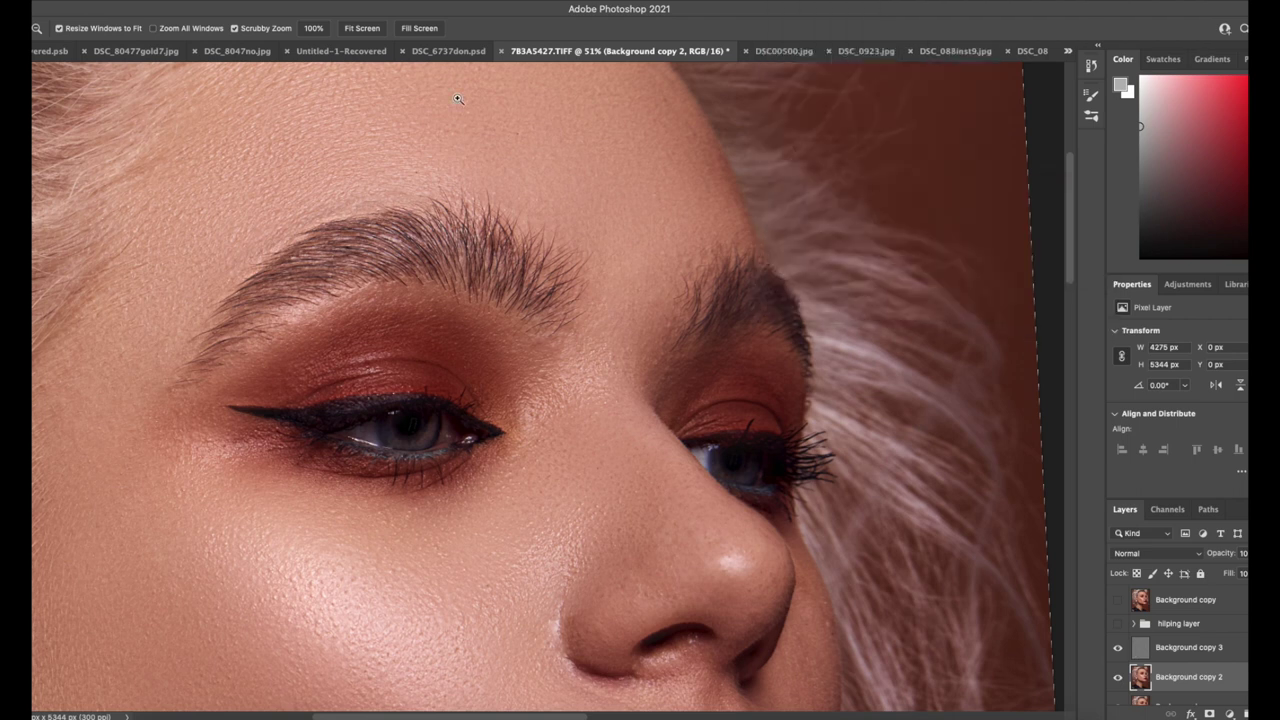
key("l")
left_click(788, 1)
mouse_move(880, 187)
left_click(689, 228)
Step: Blur lassoed patches beside the nose bridge and around the eye with the last Gaussian Blur
mouse_move(574, 458)
left_mouse_down()
mouse_move(548, 371)
mouse_move(600, 304)
mouse_move(570, 452)
left_mouse_up()
left_click(788, 1)
left_click(665, 287)
mouse_move(390, 380)
left_mouse_down()
mouse_move(279, 369)
mouse_move(403, 357)
left_mouse_up()
left_click(788, 1)
left_click(968, 5)
left_click(500, 327)
Step: Clone clean skin texture over the rough area below the outer eye corner on Background copy 3
key("s")
left_click(1145, 654)
key("z")
left_click_drag(208, 332, 277, 345)
key("s")
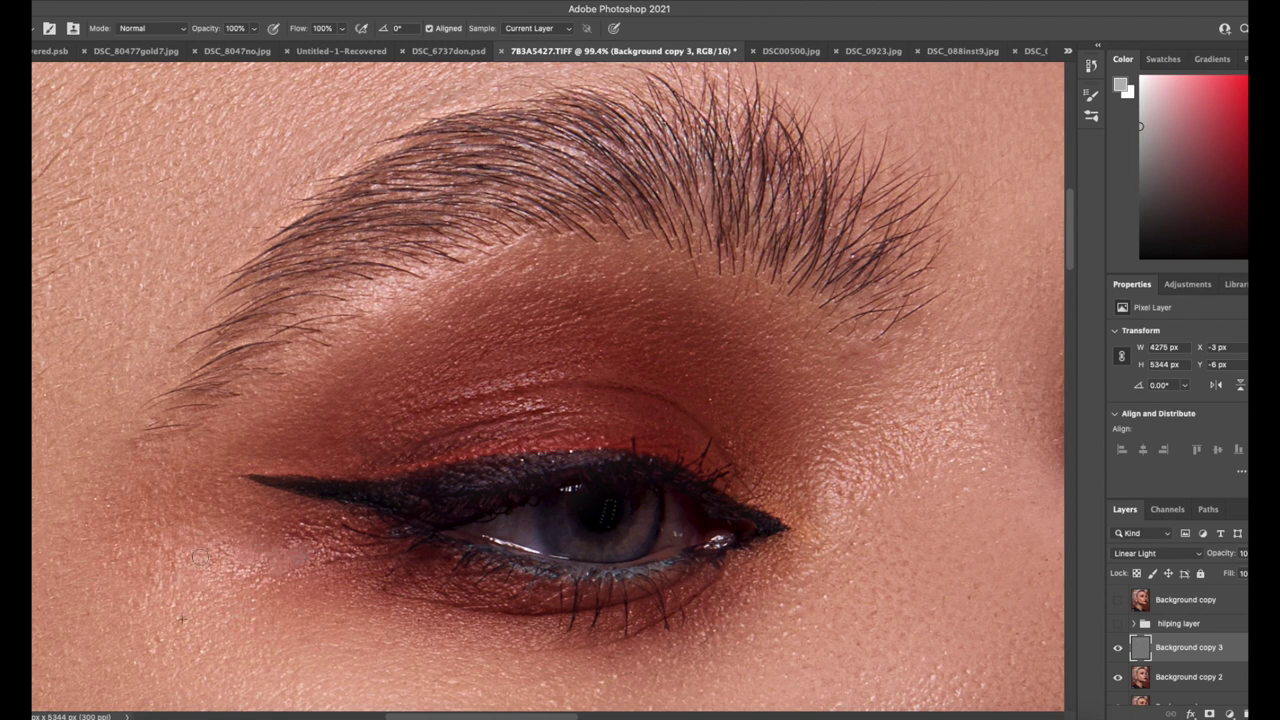
left_click_drag(460, 543, 408, 618)
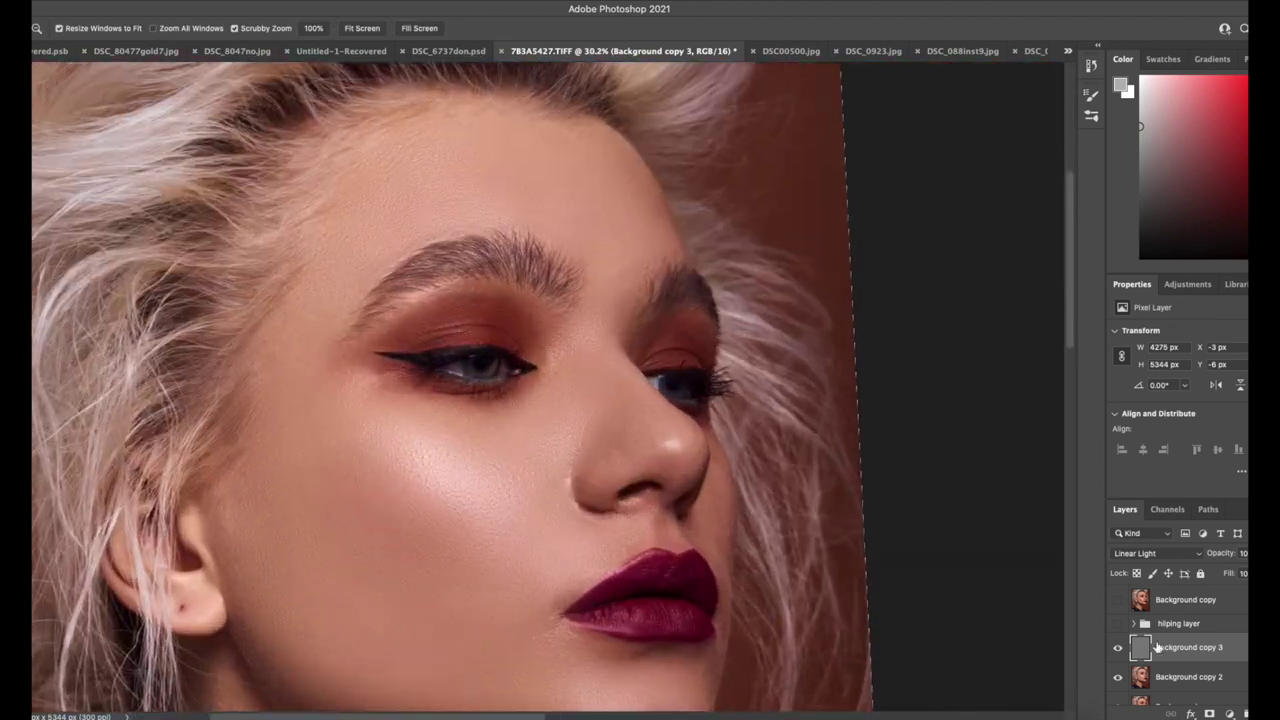
Step: Group Background copy 3 and Background copy 2 and add a layer mask to the group
left_click(1191, 674, "shift")
scroll(1191, 674, "down", 1)
key("super+g")
left_click(1209, 714)
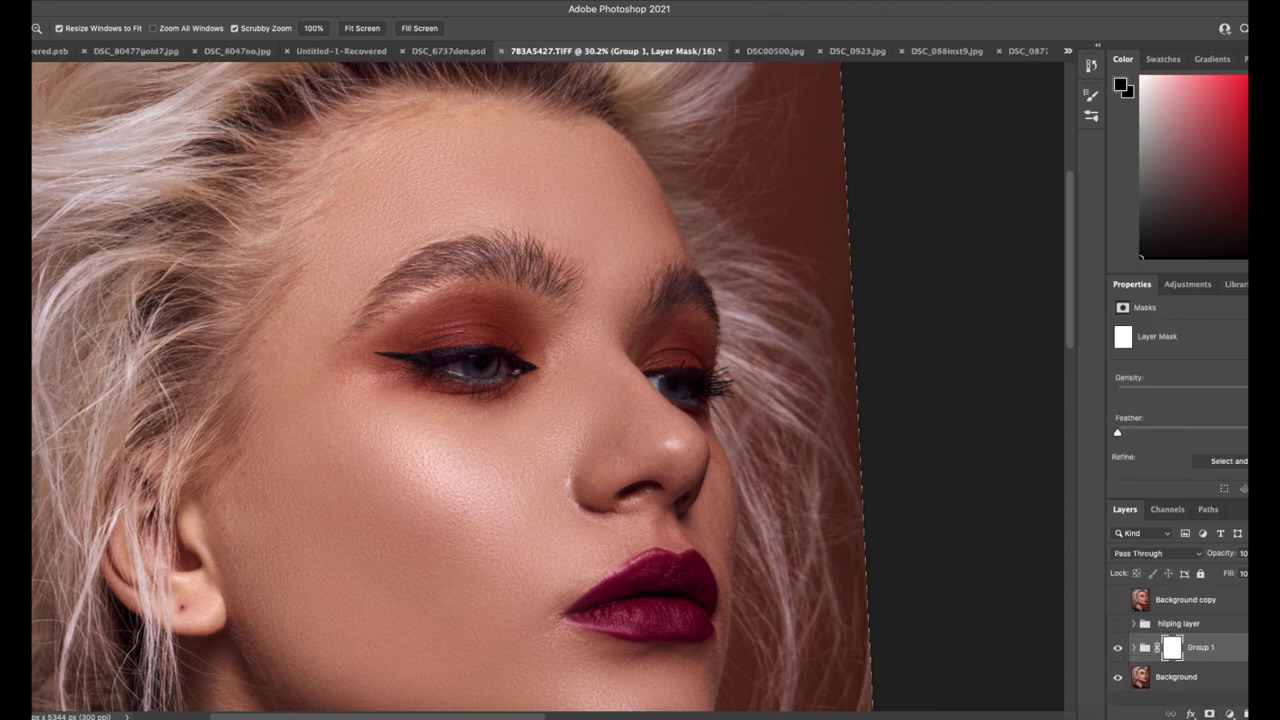
Step: Set the brush flow to 100% and paint the group's mask over the cheek highlight
key("b")
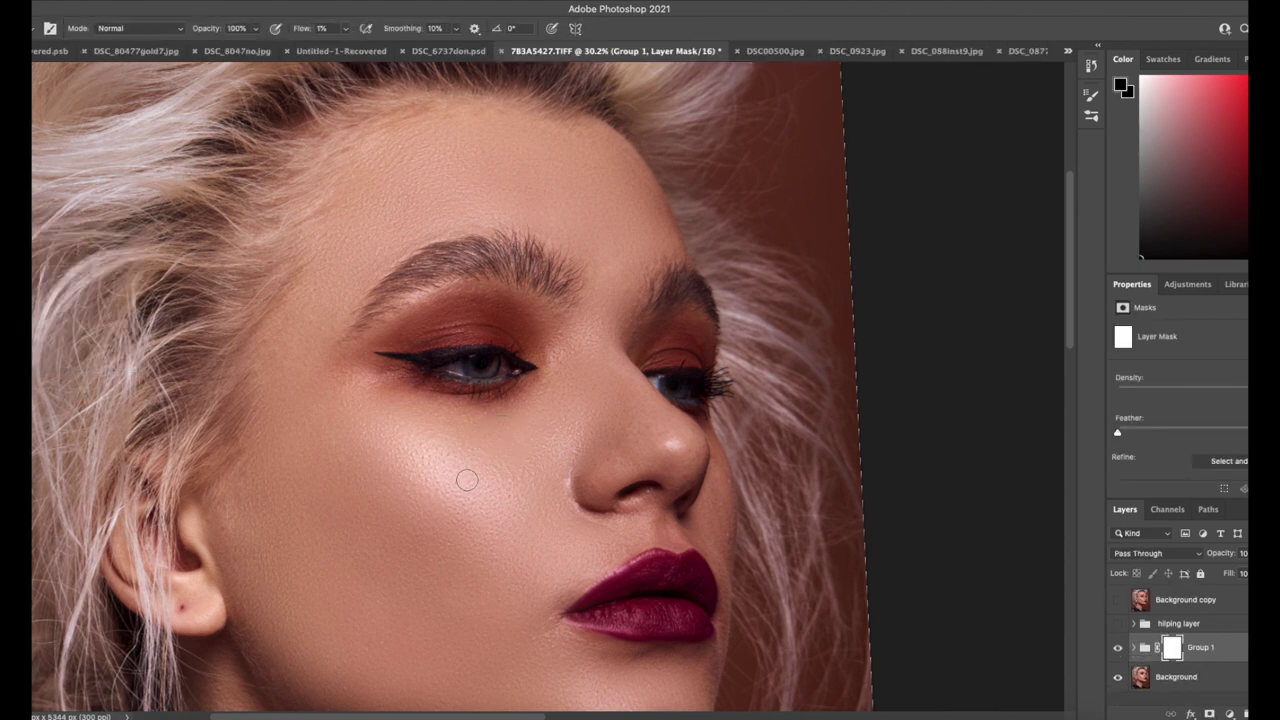
key("1")
key("4")
left_click(347, 29)
left_click_drag(349, 47, 422, 47)
mouse_move(457, 511)
left_mouse_down()
mouse_move(534, 563)
mouse_move(427, 473)
left_mouse_up()
Step: Set the brush opacity to 39% and paint the group mask over the cheek beside the nose
left_click_drag(255, 28, 330, 50)
mouse_move(255, 28)
left_mouse_down()
mouse_move(251, 44)
mouse_move(186, 48)
left_mouse_up()
mouse_move(255, 28)
left_mouse_down()
mouse_move(258, 44)
mouse_move(279, 46)
left_mouse_up()
left_click_drag(528, 502, 571, 512)
key("super+space")
mouse_move(470, 487)
left_mouse_down()
mouse_move(363, 466)
mouse_move(356, 480)
left_mouse_up()
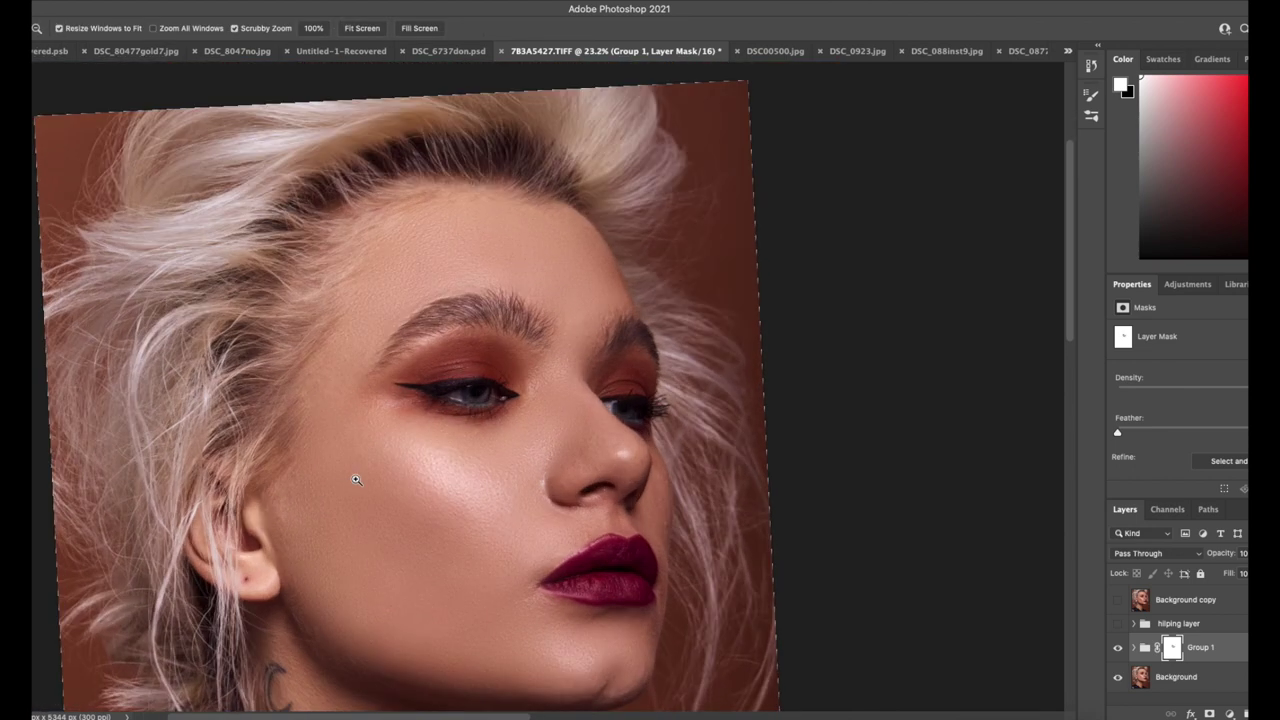
Step: Expand Group 1, lasso a patch around the brow and eyelid on Background copy 2, and deselect
left_click_drag(524, 240, 599, 349)
left_click(1134, 648)
scroll(1190, 675, "down", 1)
left_click(1214, 676)
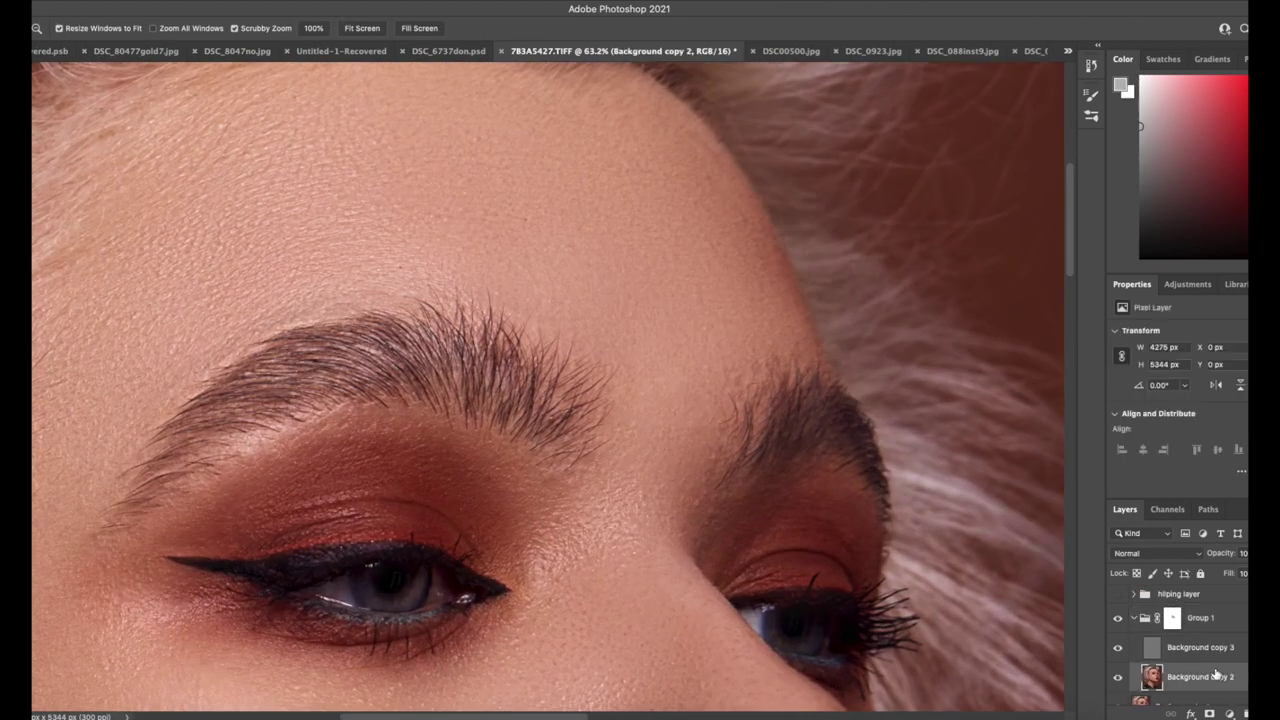
key("l")
mouse_move(455, 437)
left_mouse_down()
mouse_move(590, 478)
mouse_move(457, 440)
mouse_move(335, 465)
left_mouse_up()
key("super+d")
Step: Clone smooth lip texture over the specks and cracks on the lips on Background copy 3
key("super+space")
left_click_drag(502, 605, 651, 627)
key("alt+]")
key("s")
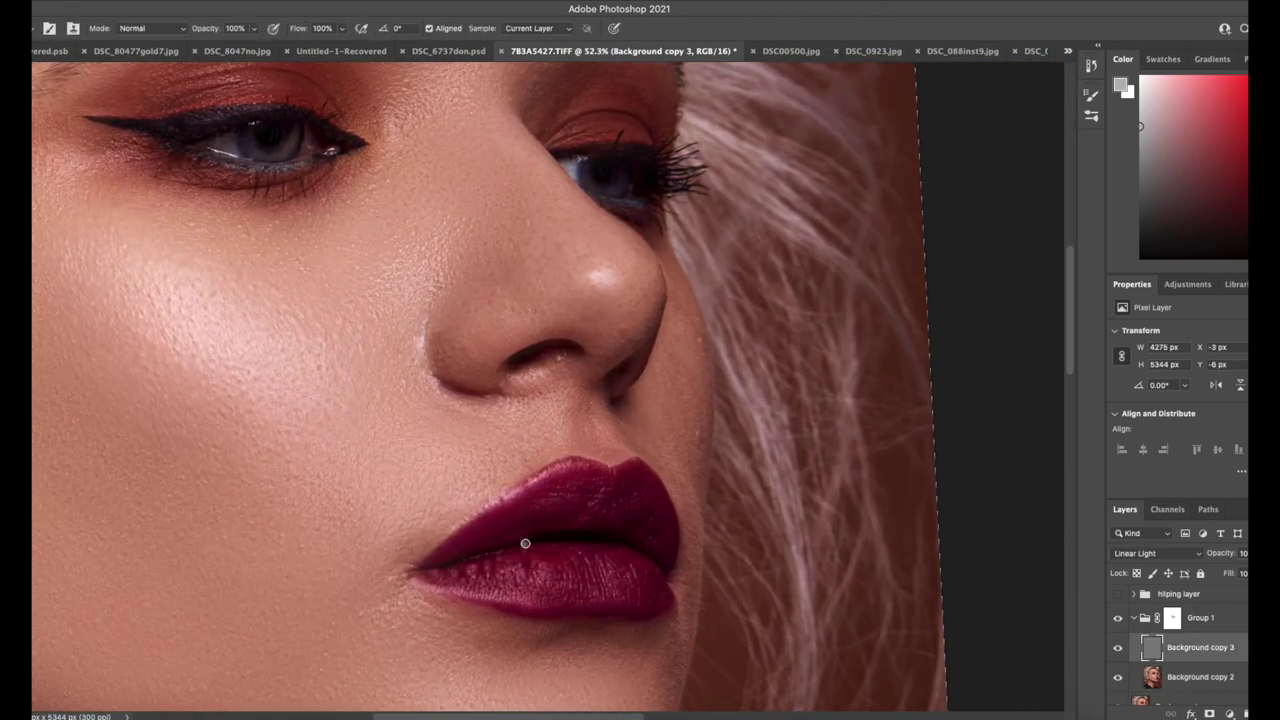
left_click(506, 584, "alt")
mouse_move(513, 564)
left_mouse_down()
mouse_move(537, 585)
mouse_move(599, 564)
left_mouse_up()
left_click(570, 589, "alt")
left_click_drag(500, 628, 546, 631)
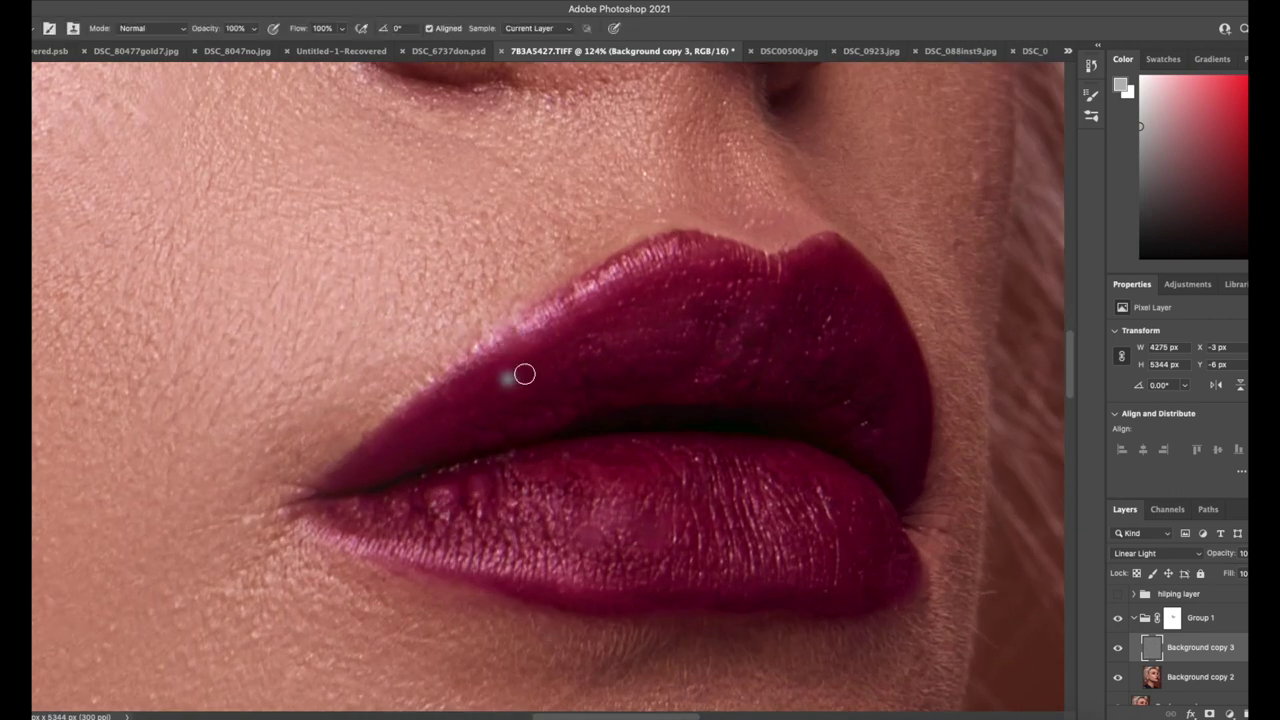
left_click_drag(425, 487, 426, 498)
mouse_move(510, 493)
left_mouse_down()
mouse_move(542, 484)
mouse_move(483, 497)
left_mouse_up()
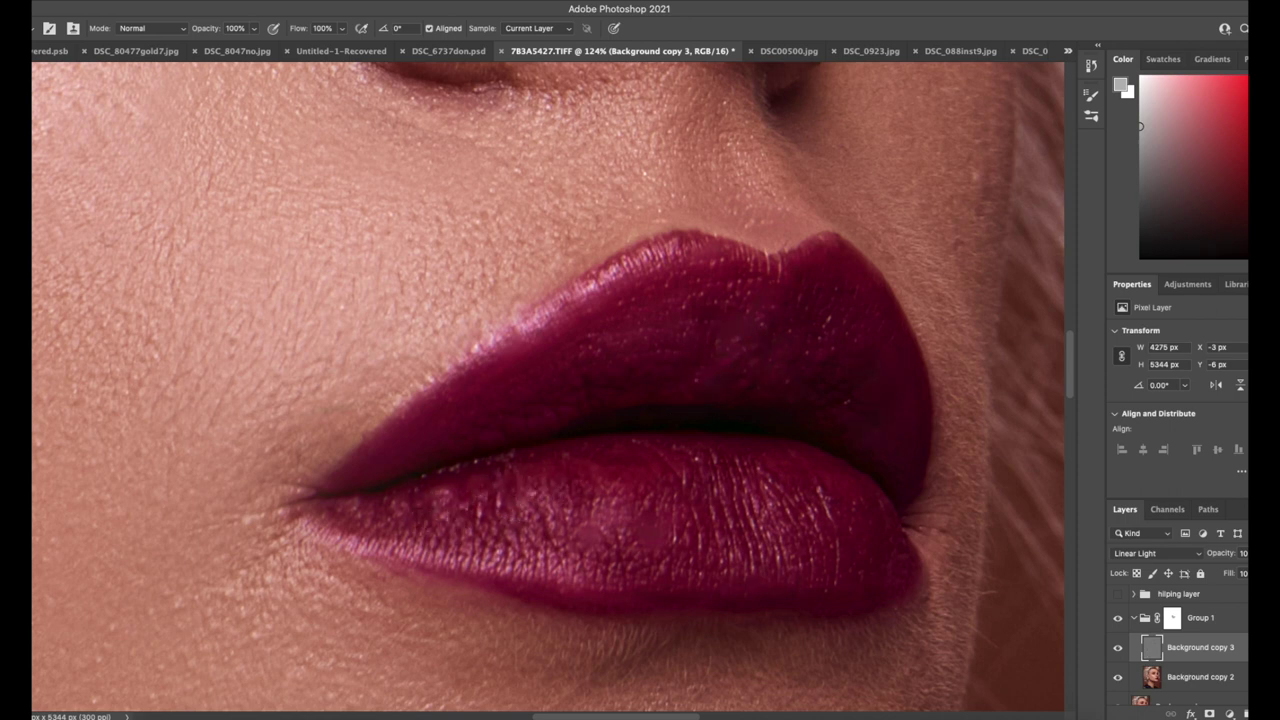
Step: Clone clean skin texture over the creased skin beside the mouth corner and on the cheek
left_click_drag(352, 581, 277, 577)
left_click_drag(371, 655, 432, 678)
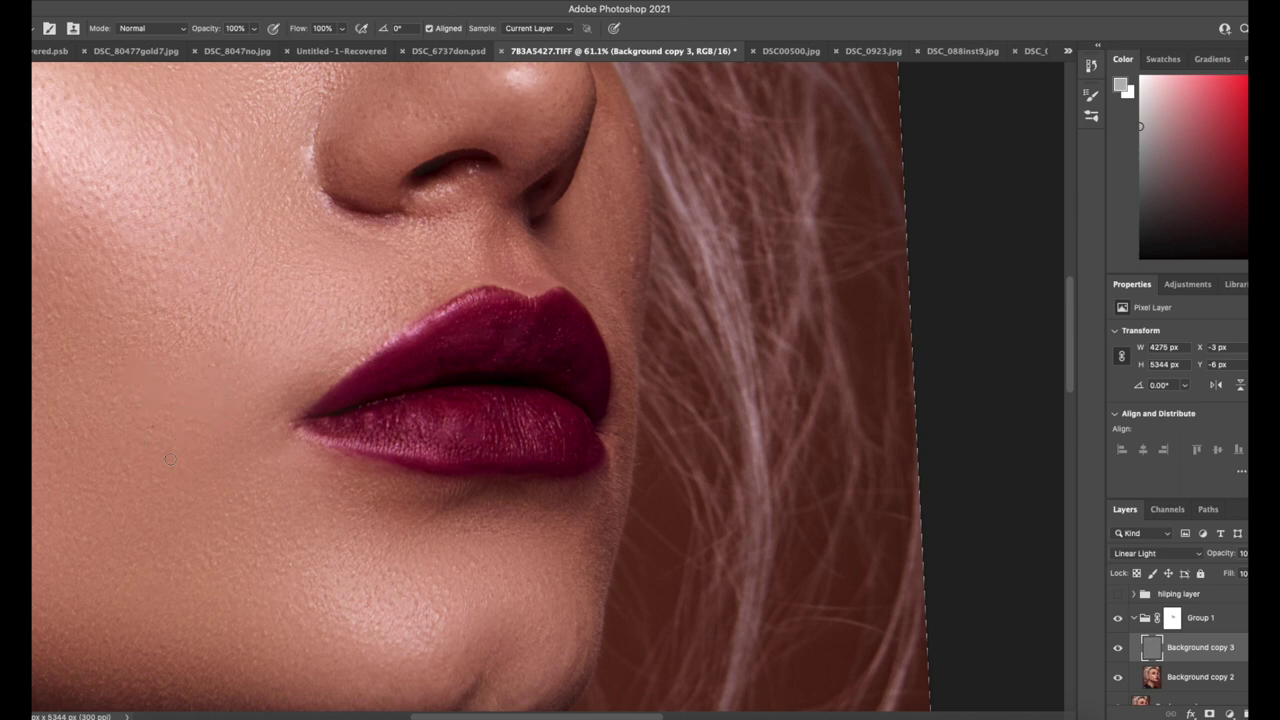
left_click(205, 376, "alt")
left_click(354, 328)
Step: On Background copy 2, sample the skin tone below the nose, set the brush opacity to 16%, and undo a trial stroke at the nostril
key("alt+space")
left_click_drag(254, 374, 108, 342)
left_click_drag(188, 328, 420, 358)
left_click(1176, 677)
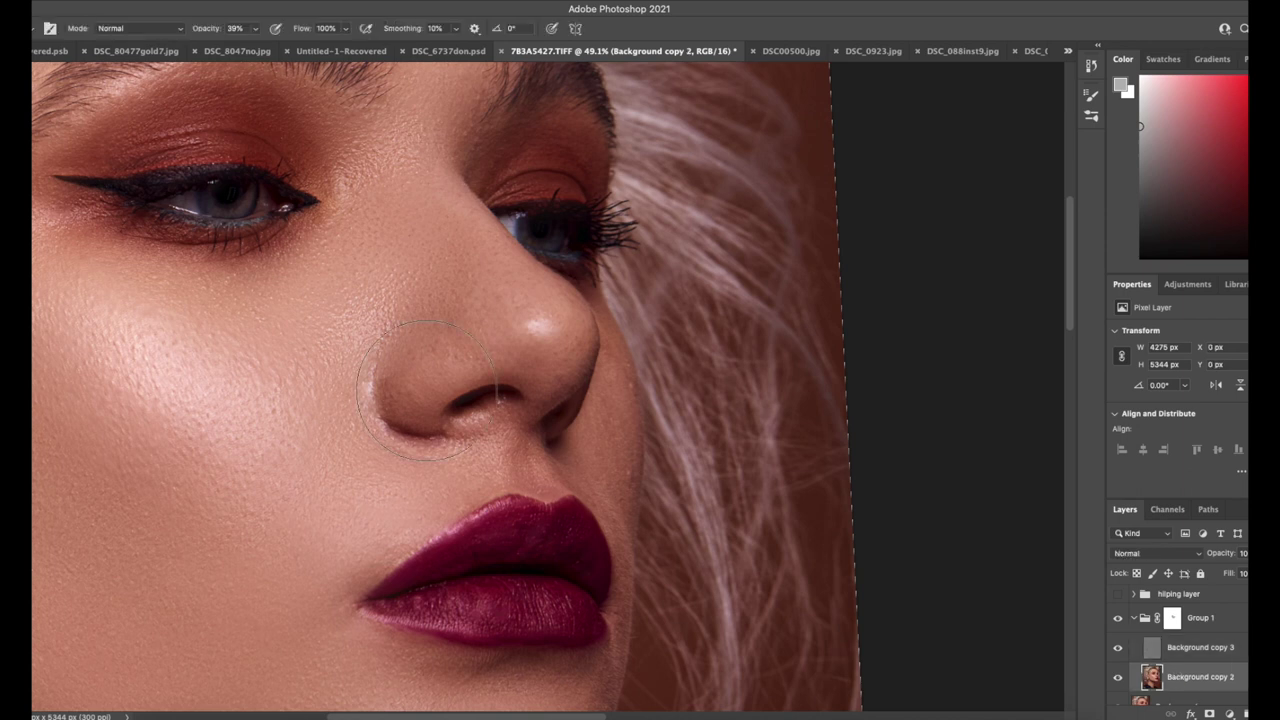
left_click(453, 479, "alt")
key("1")
key("6")
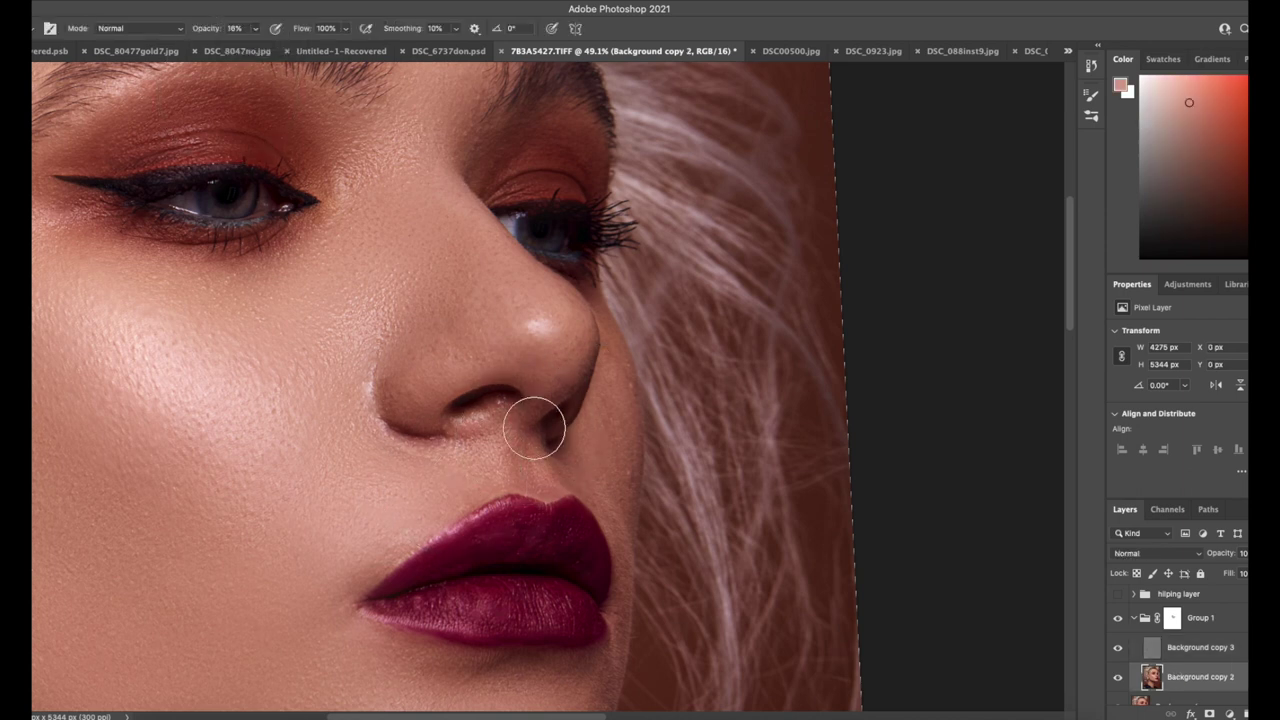
left_click_drag(513, 387, 526, 367)
key("super+z")
Step: Adjust the brush and paint the sampled skin tone around the nostrils on Background copy 2
left_click(33, 28)
left_click(76, 217)
left_click_drag(442, 427, 398, 412)
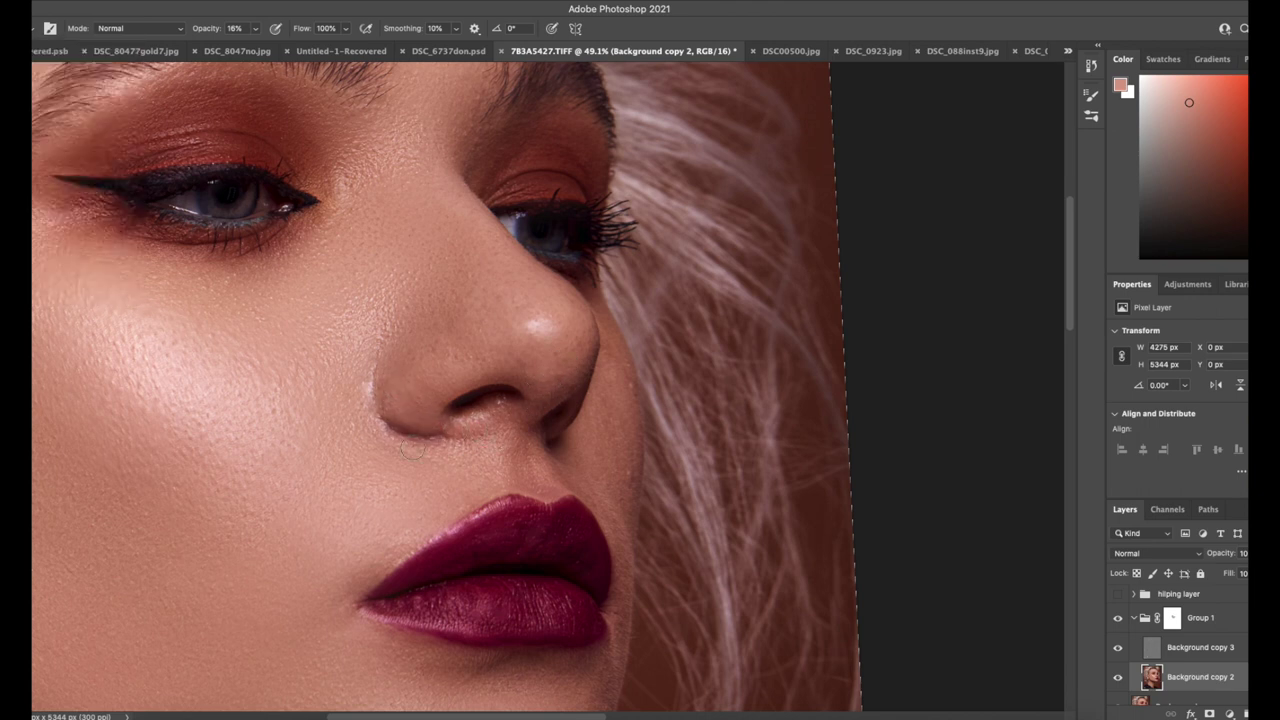
mouse_move(561, 386)
left_mouse_down()
mouse_move(530, 373)
mouse_move(529, 414)
left_mouse_up()
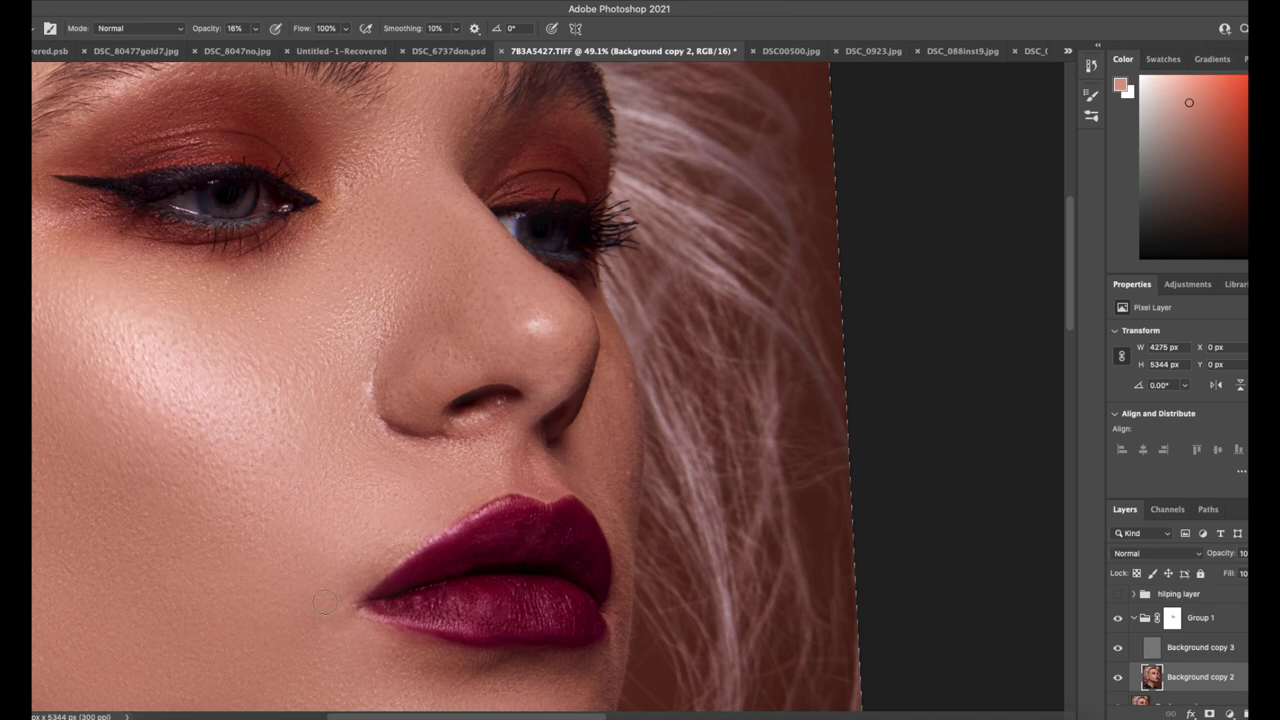
left_click_drag(325, 475, 229, 469)
left_click_drag(290, 430, 363, 346)
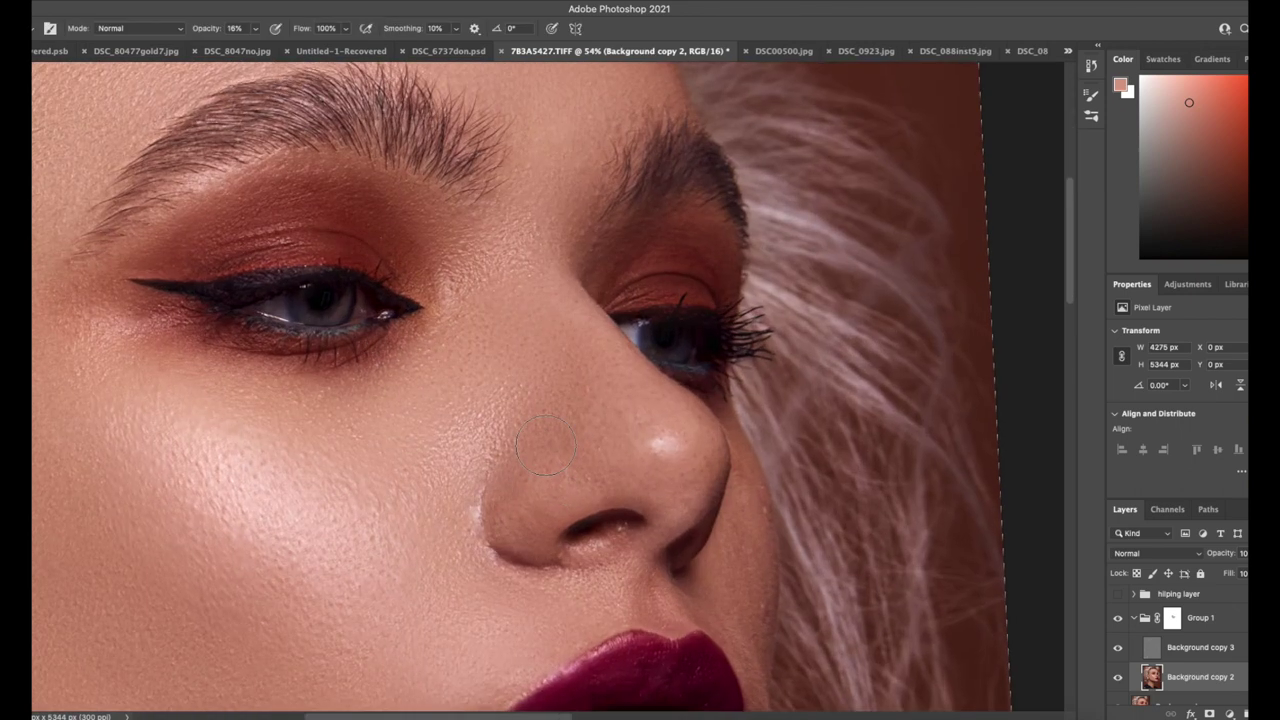
Step: Compare the retouched portrait with the original by showing and hiding Background copy
left_click_drag(402, 528, 354, 523)
mouse_move(378, 350)
left_mouse_down()
mouse_move(414, 357)
mouse_move(367, 343)
left_mouse_up()
left_click_drag(374, 447, 407, 455)
scroll(1117, 602, "up", 2)
left_click(1117, 601)
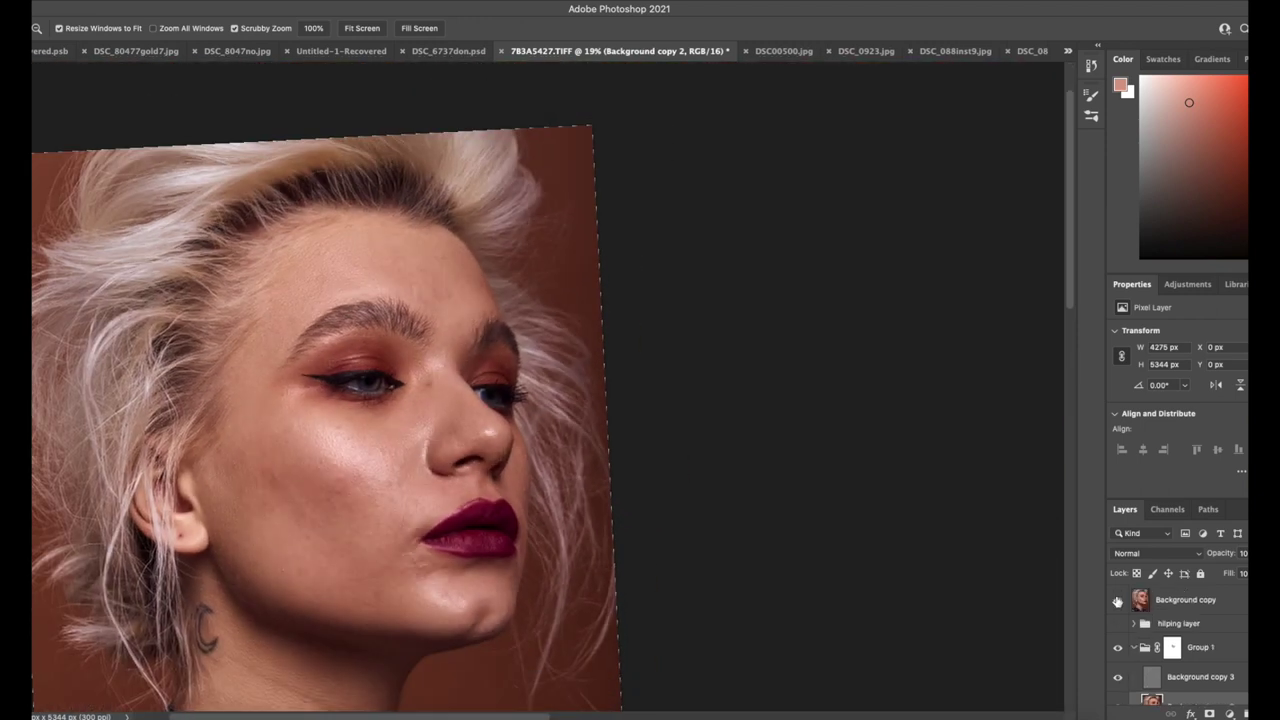
left_click(1117, 601)
left_click(1117, 601)
left_click(1117, 601)
Step: Clone clean skin texture over the dark specks on the forehead on Background copy 3
left_click_drag(348, 242, 401, 245)
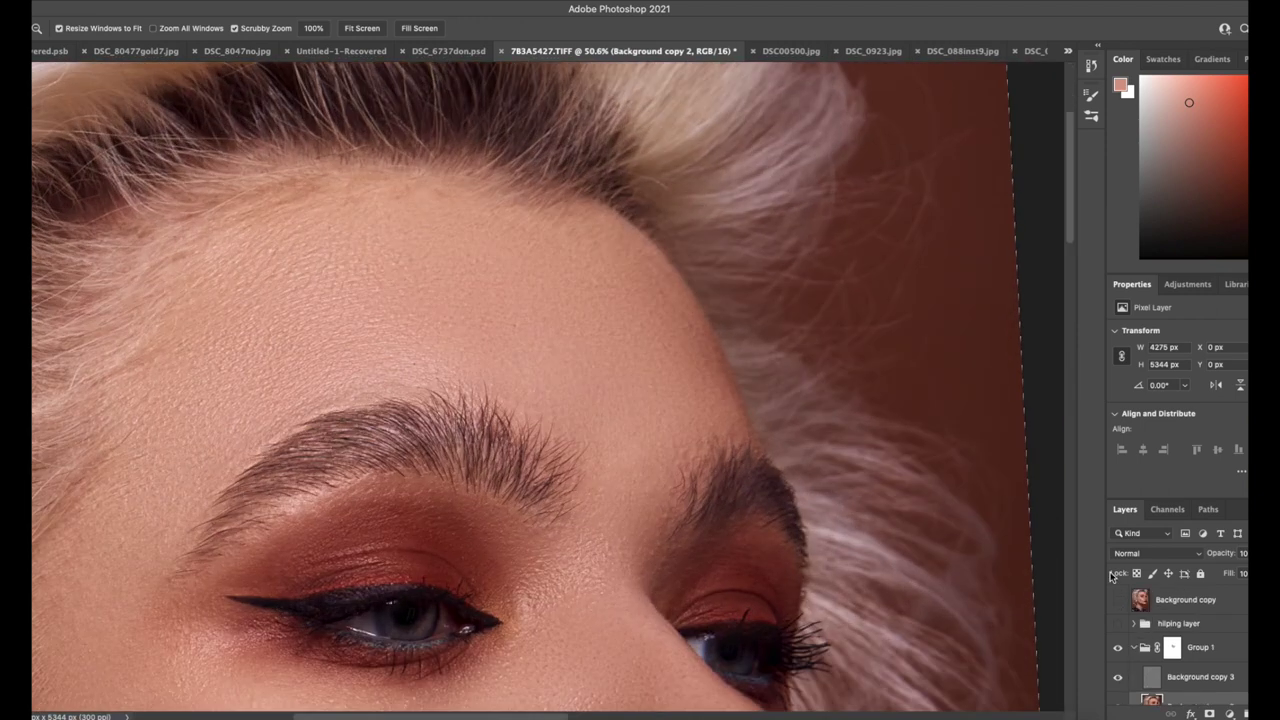
scroll(344, 311, "up", 2)
key("s")
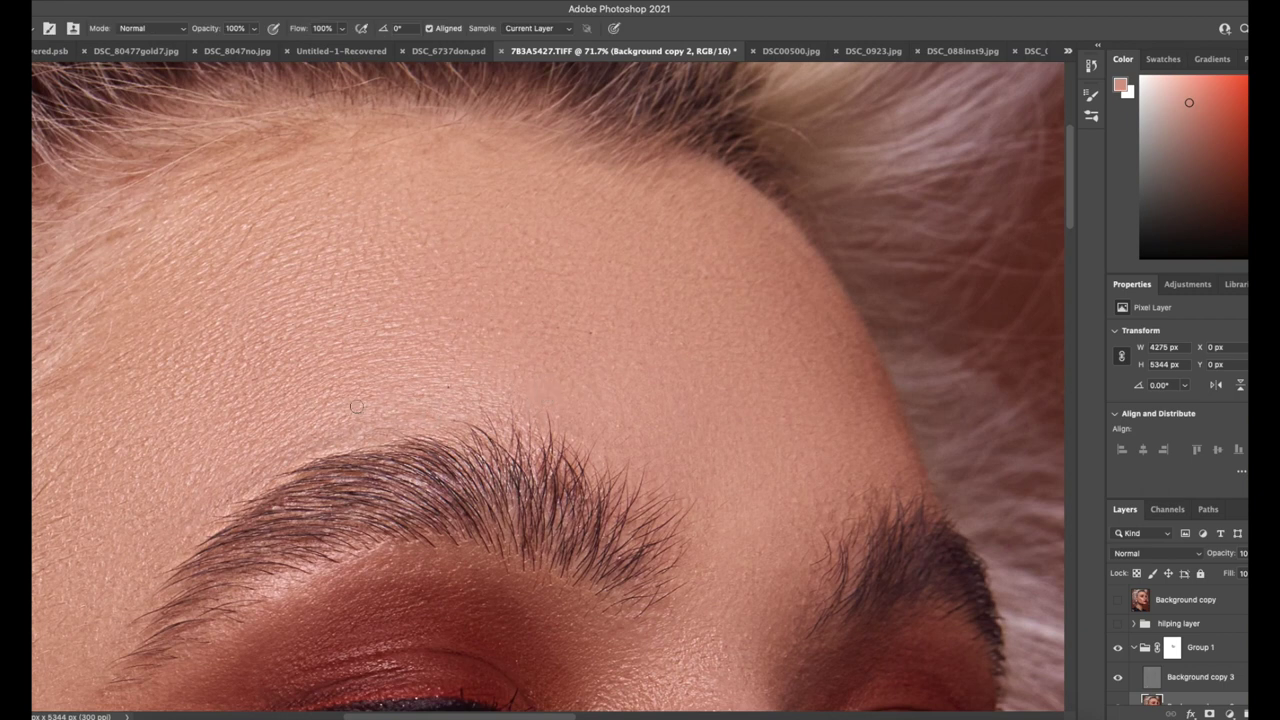
key("alt+bracketright")
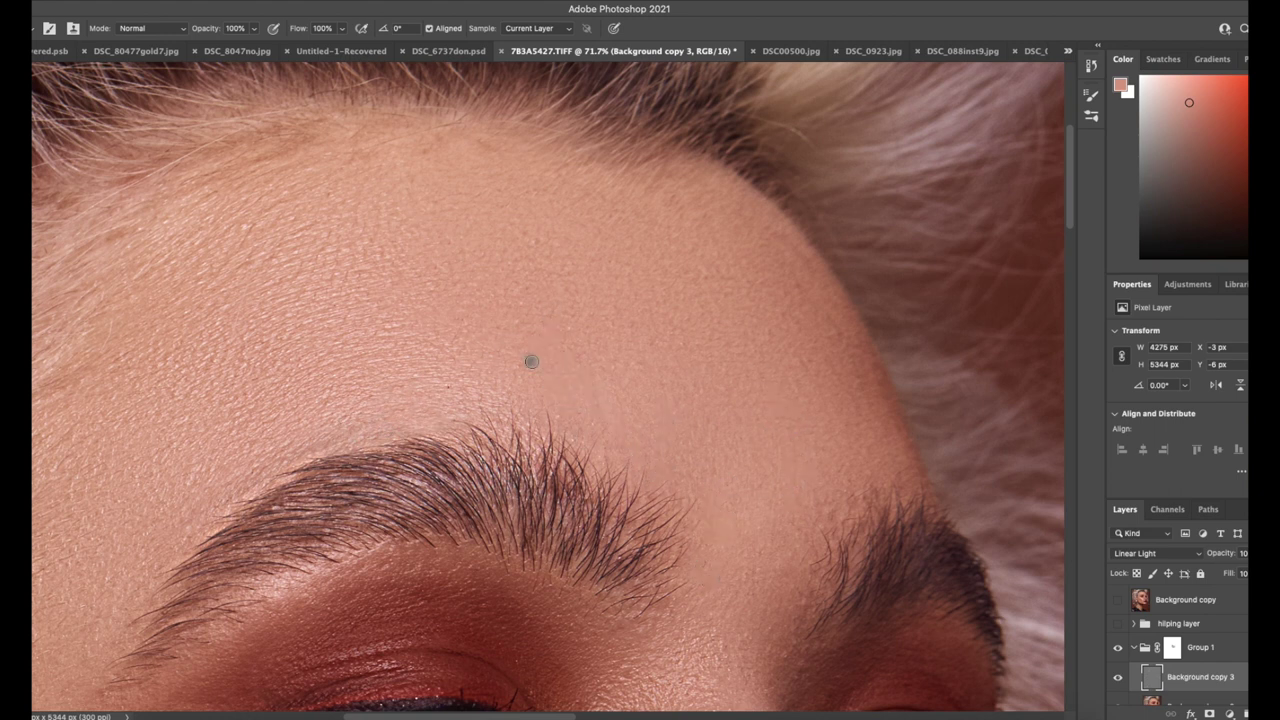
Step: Paint sampled skin tones above the brow and near the temple on Background copy 2 at 16% opacity
left_click(1240, 705)
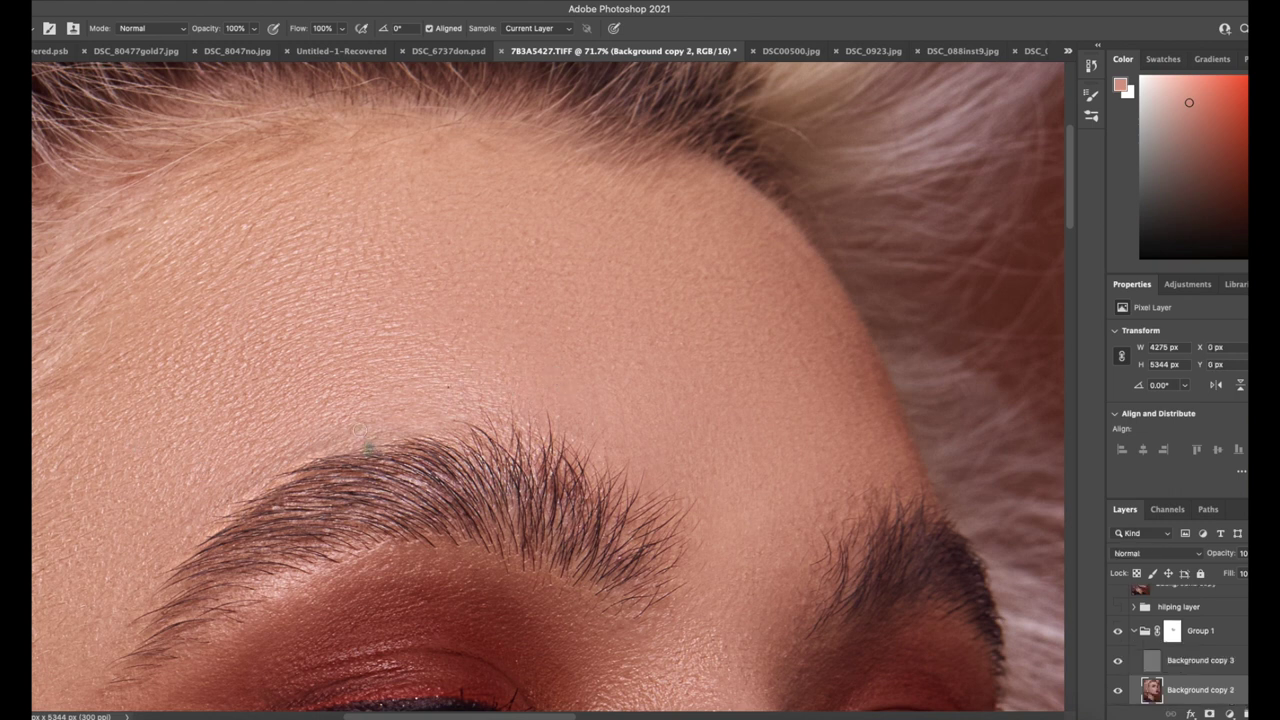
key("b")
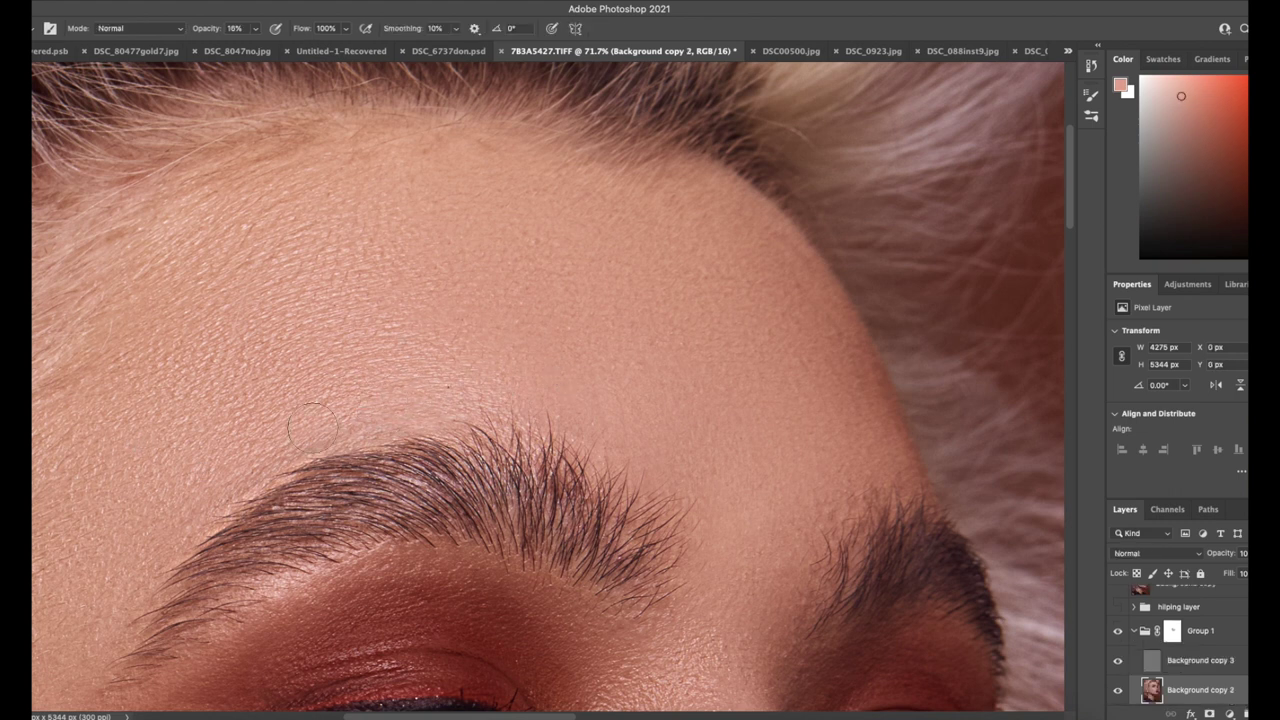
key("super+space")
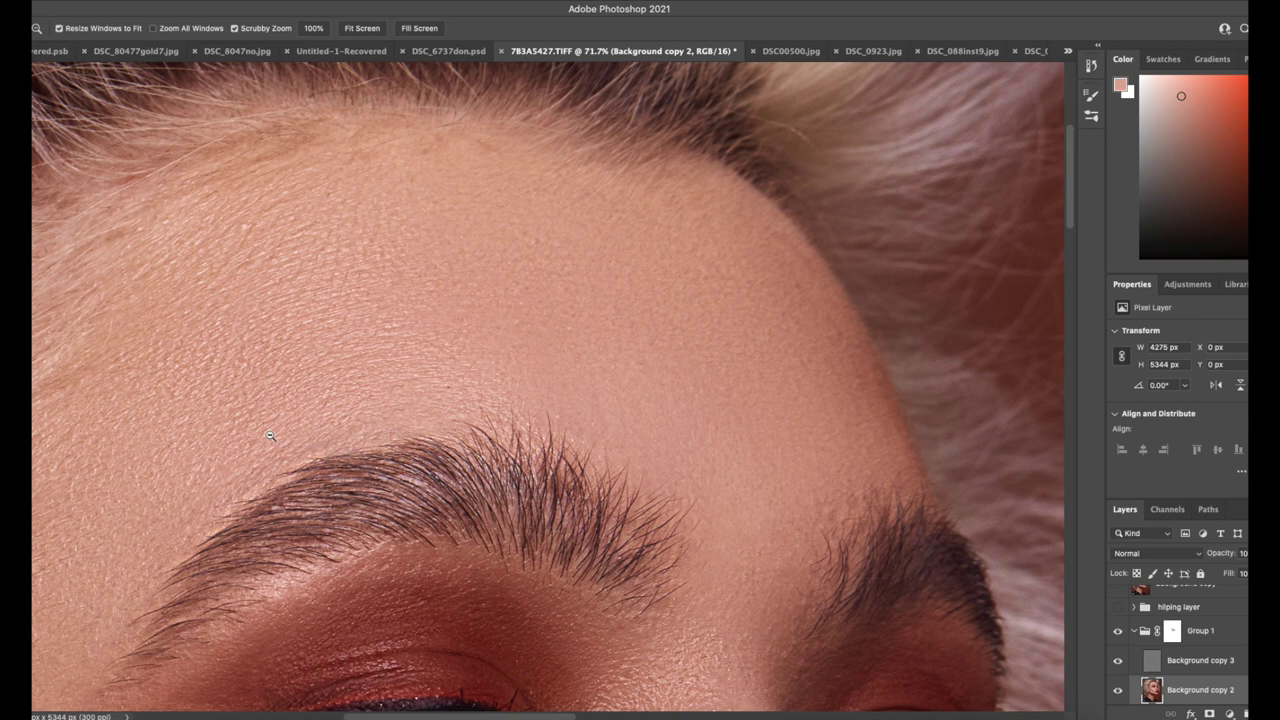
left_click_drag(520, 355, 390, 390)
left_click_drag(325, 440, 430, 520)
left_click(421, 516, "alt")
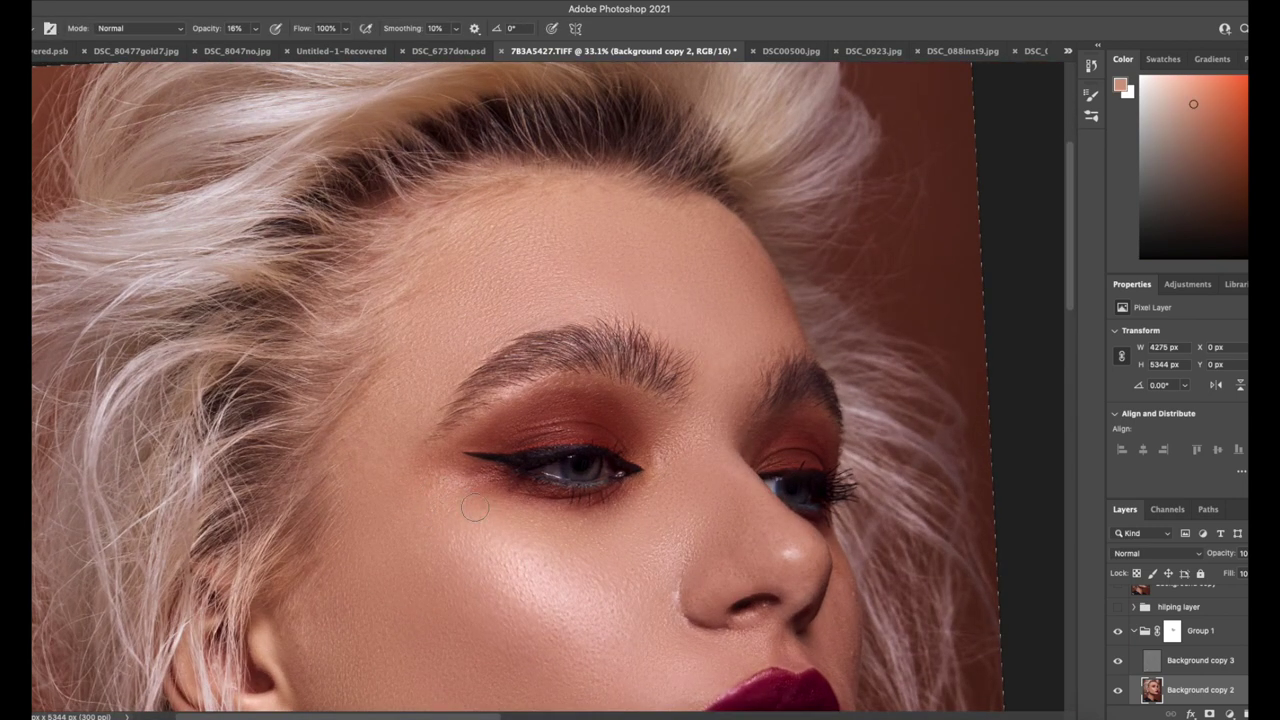
Step: Delete the hilping layer group and stamp all visible layers into a new layer above Group 1
key("super+space")
left_click_drag(487, 490, 385, 495)
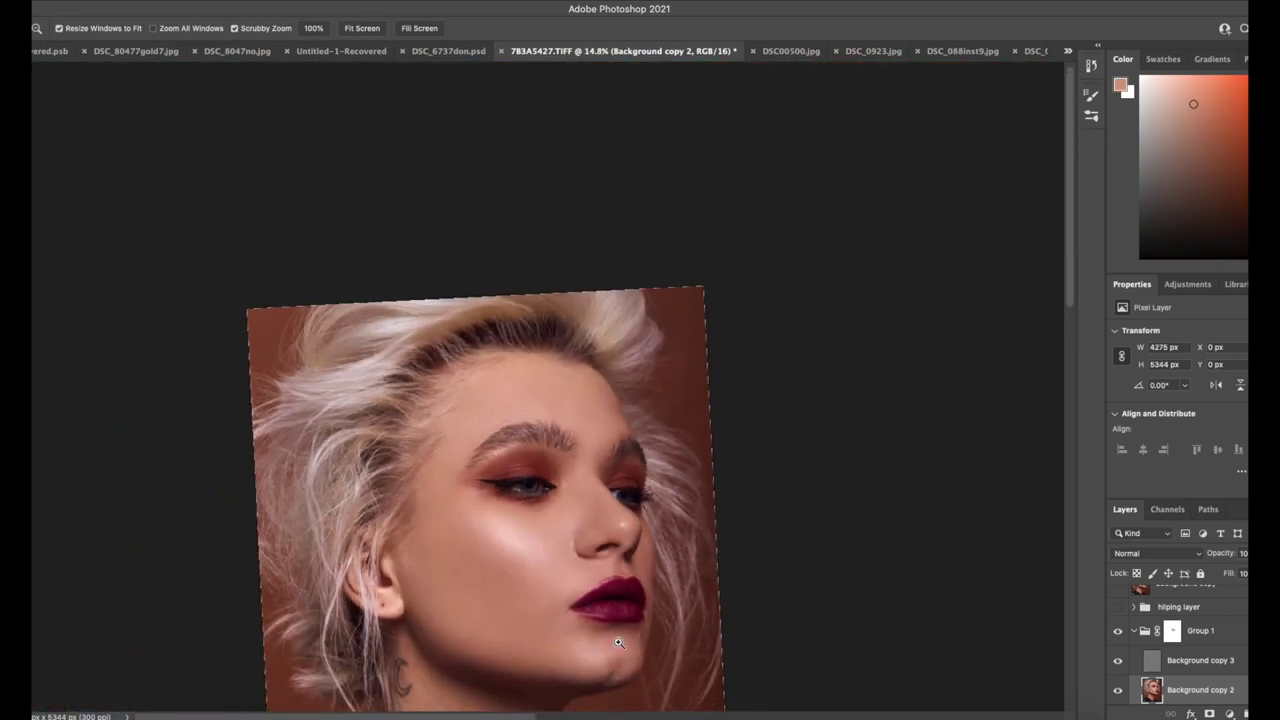
left_click_drag(615, 638, 745, 640)
scroll(1122, 628, "up", 1)
left_click(1190, 624)
key("Delete")
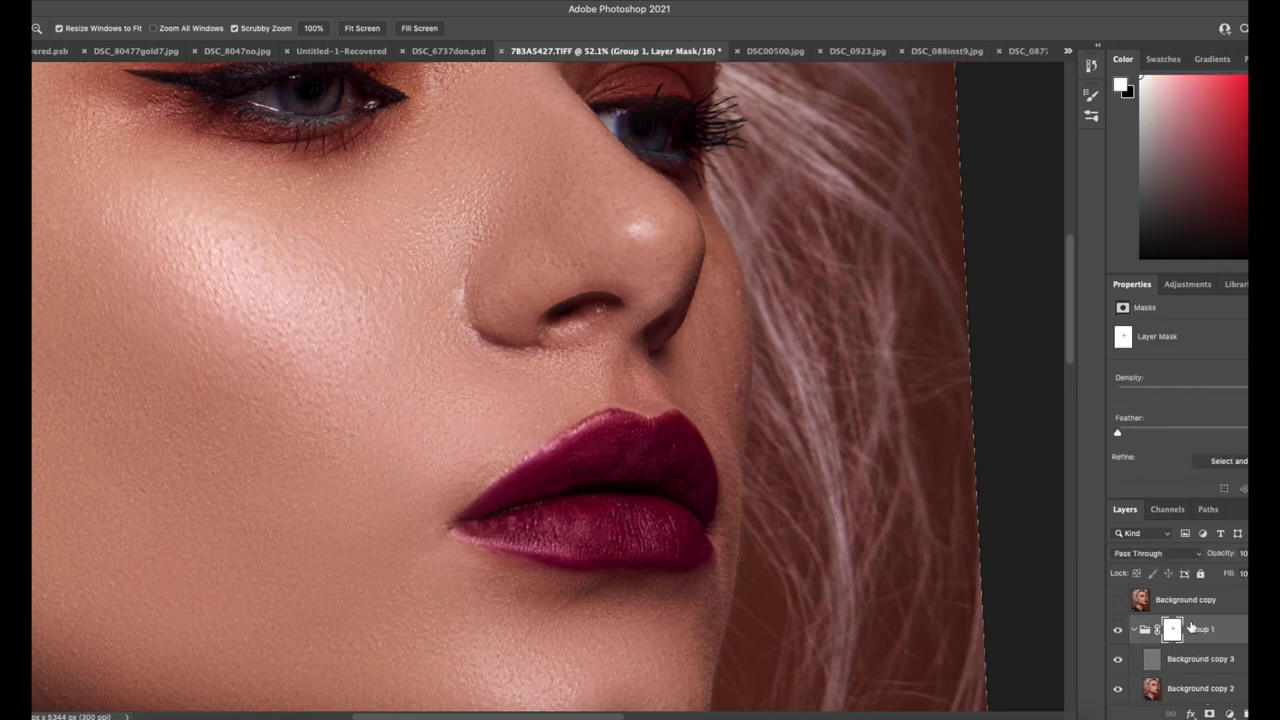
key("alt+shift+super+e")
Step: Trace a Pen path from the cupid's bow around the mouth corner and lower lip to the far side of the lips
left_click(592, 451)
key("p")
left_click(670, 409)
left_click_drag(608, 401, 594, 402)
left_click_drag(513, 458, 483, 480)
left_click(409, 546)
left_click_drag(573, 604, 629, 604)
left_click(726, 598)
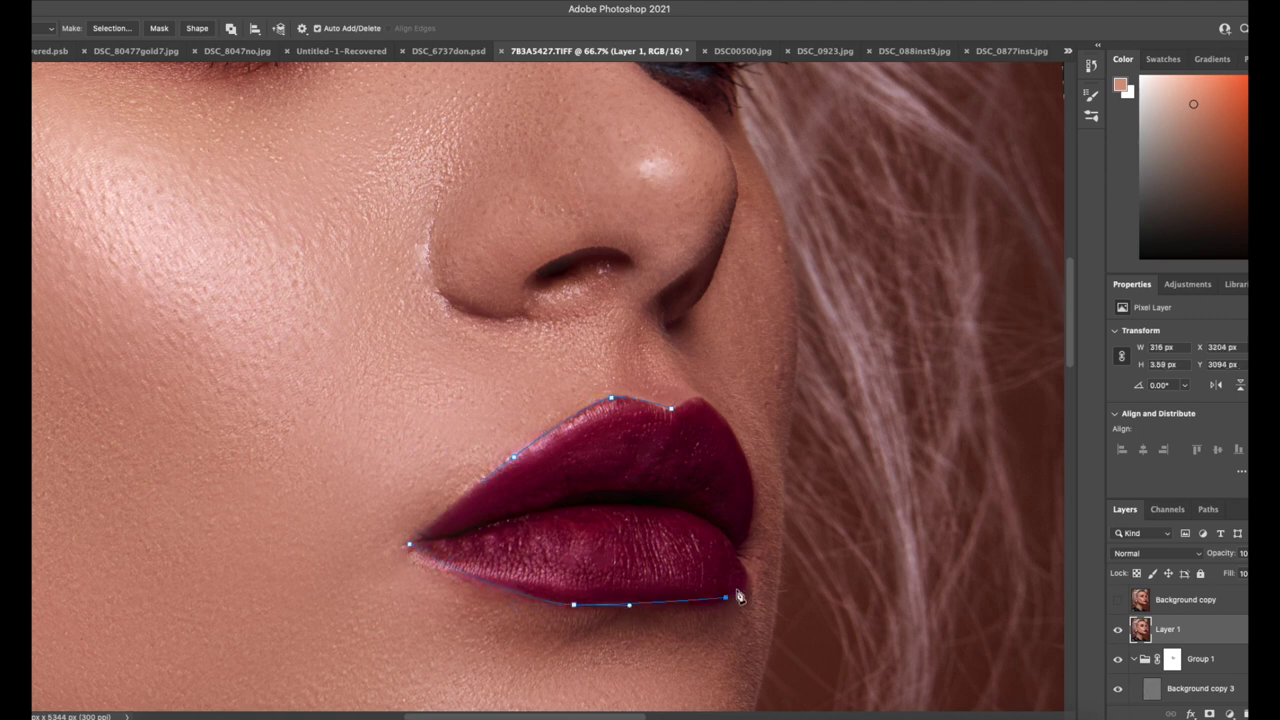
left_click(750, 572)
left_click(737, 551)
left_click(750, 539)
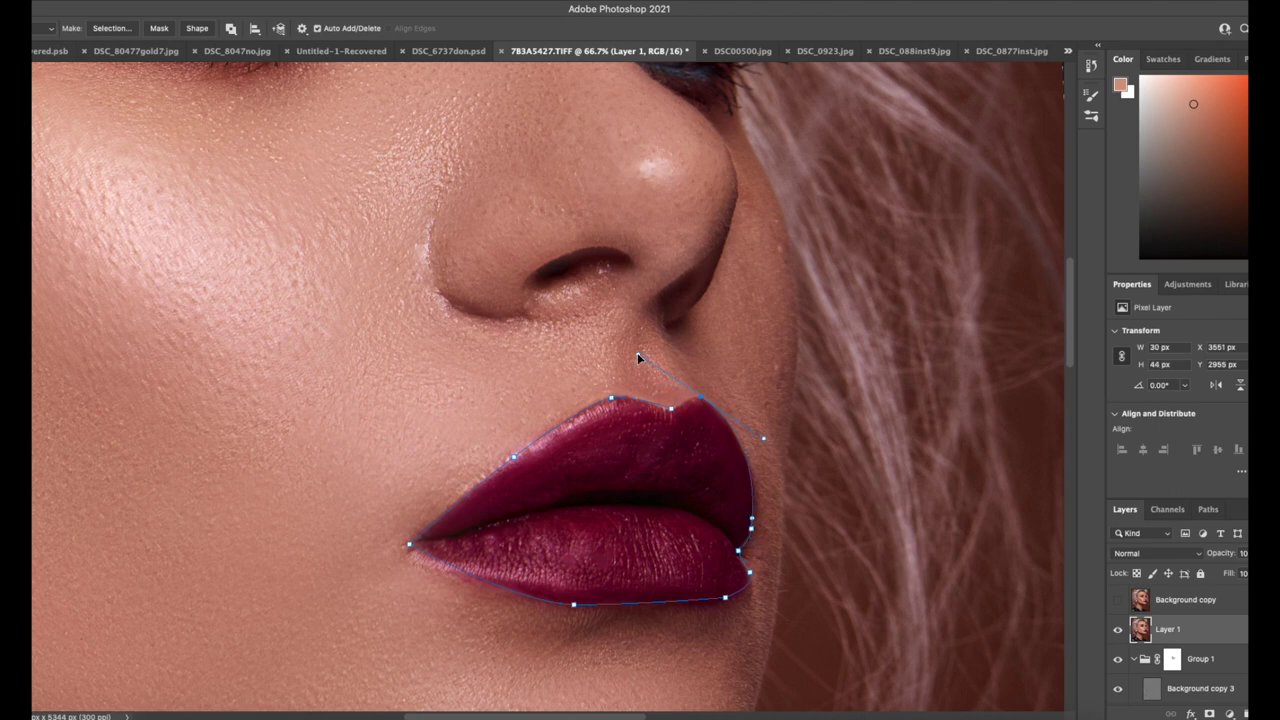
left_click_drag(637, 354, 637, 353)
left_click(672, 409)
key("super+z")
key("super+z")
left_click_drag(631, 356, 637, 352)
left_click(671, 409)
left_click(668, 409)
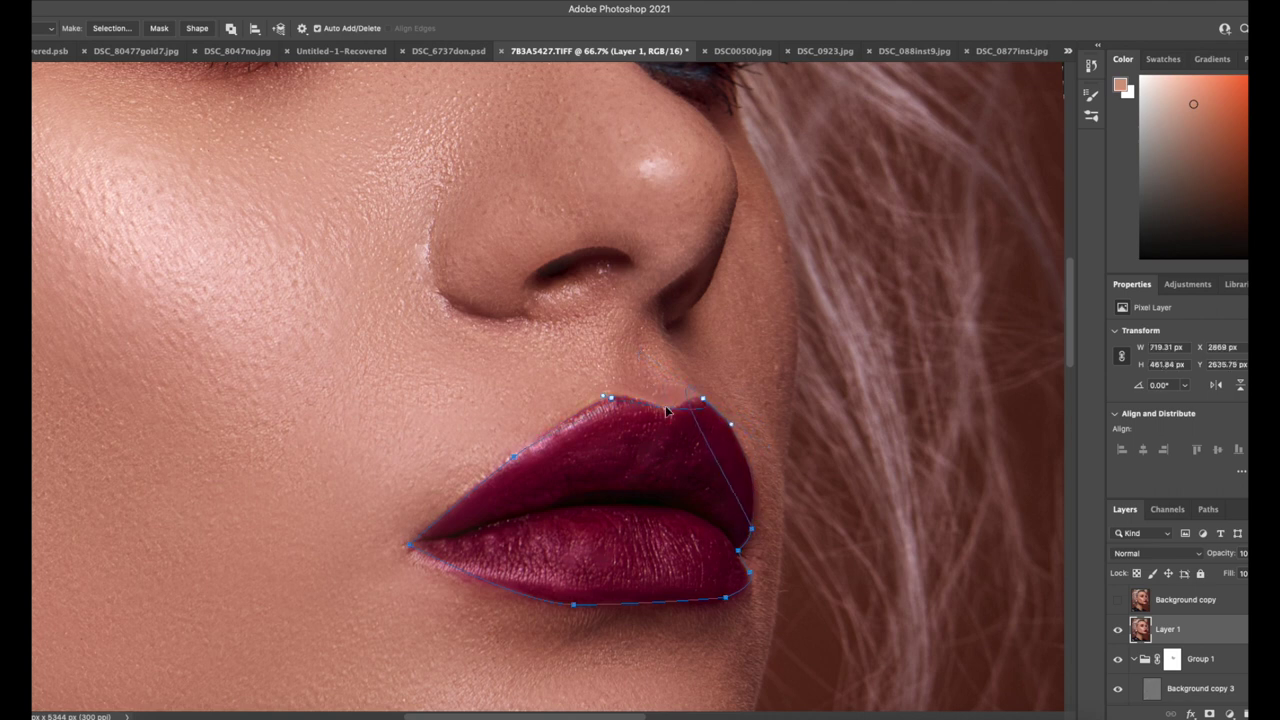
key("super+z")
key("super+z")
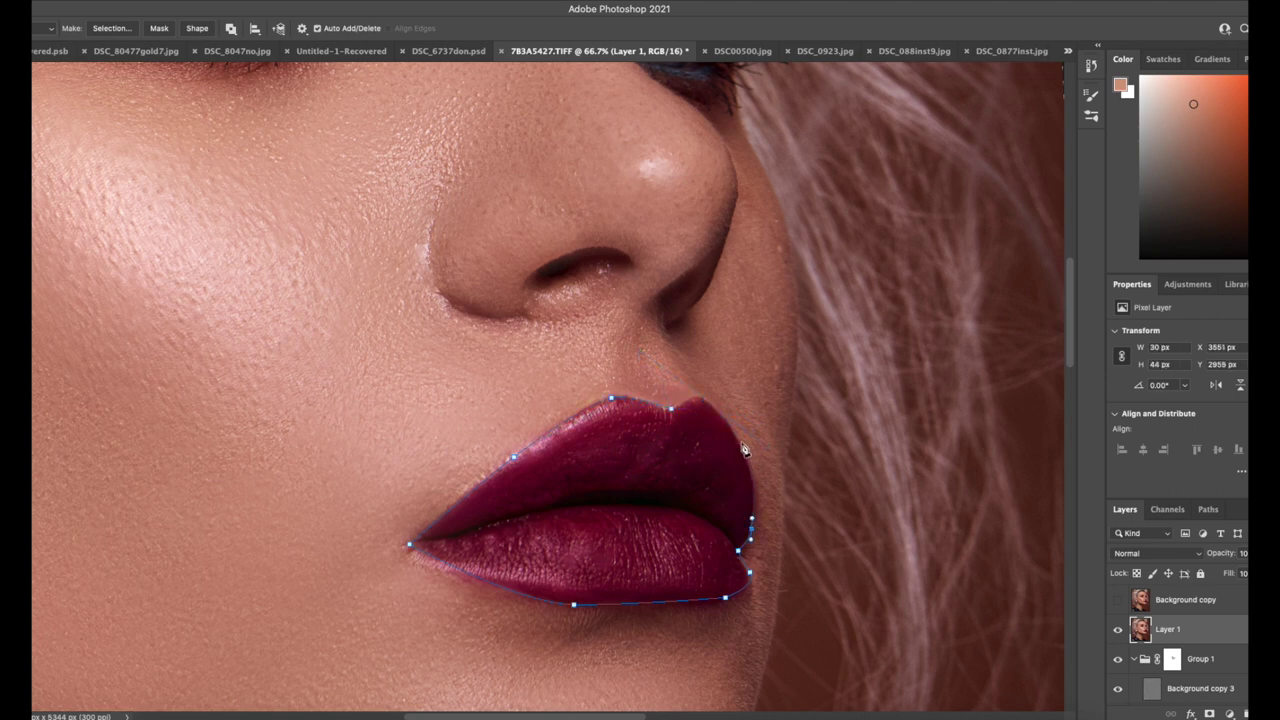
Step: Close the lip path at the cupid's bow and convert it to a new anti-aliased selection with 0 px feather
left_click(717, 421)
left_click(671, 409)
right_click(695, 430)
left_click(741, 496)
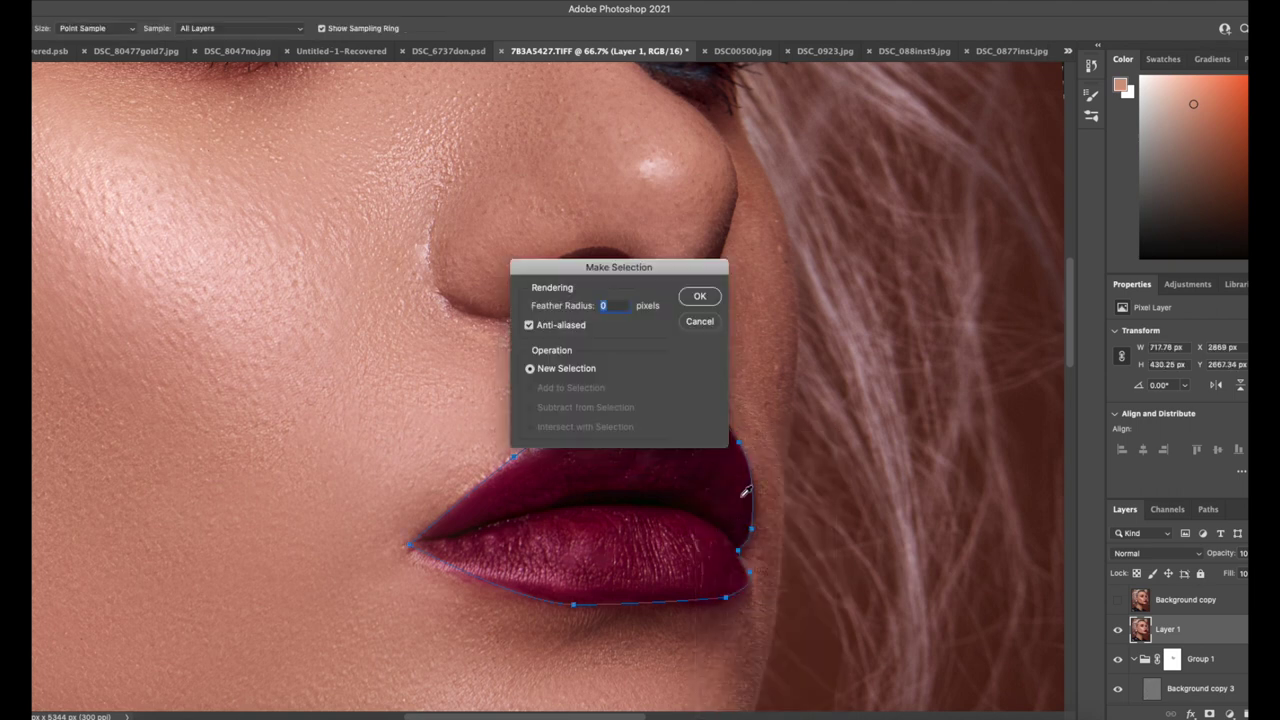
key("Return")
Step: Paint the sampled dark lip colour over the shiny upper-lip edge inside the selection, raising the brush opacity to 73%
key("b")
left_click(544, 469, "alt")
left_click_drag(545, 469, 540, 466)
left_click_drag(256, 29, 302, 40)
left_click_drag(566, 446, 592, 425)
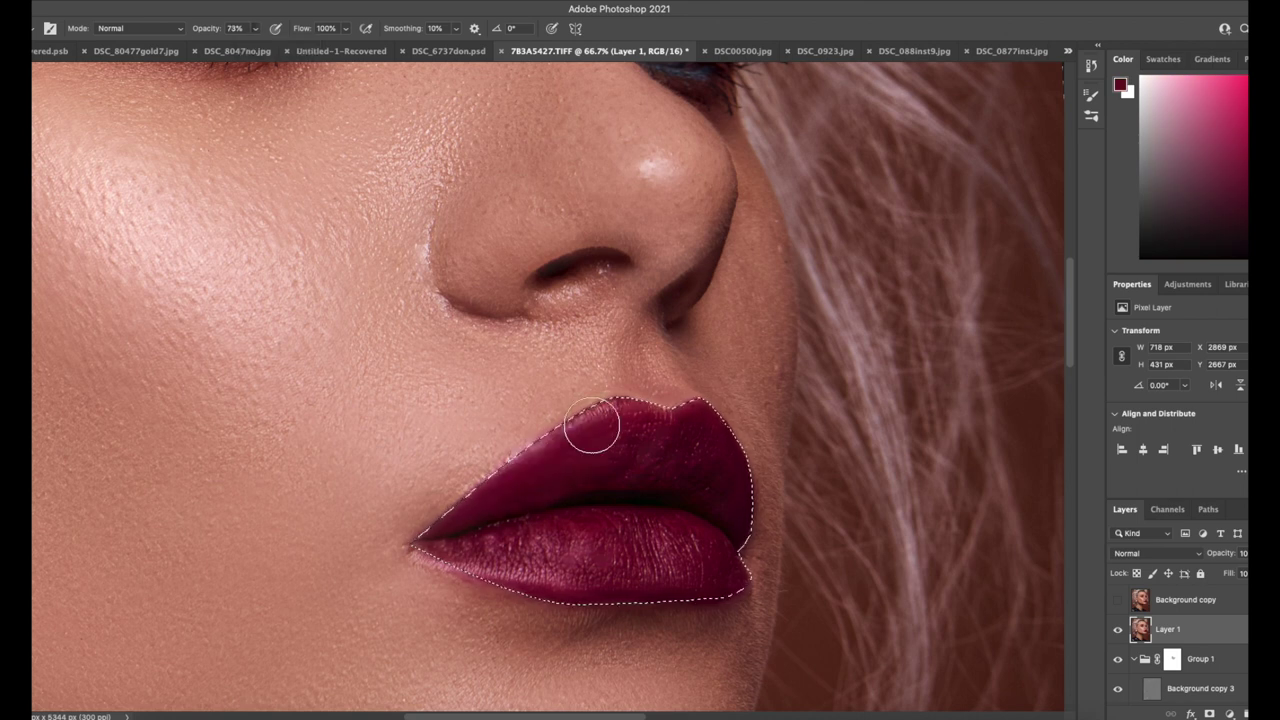
Step: Move Layer 1 into Group 1, directly above Background copy 3
left_click_drag(1168, 629, 1193, 652)
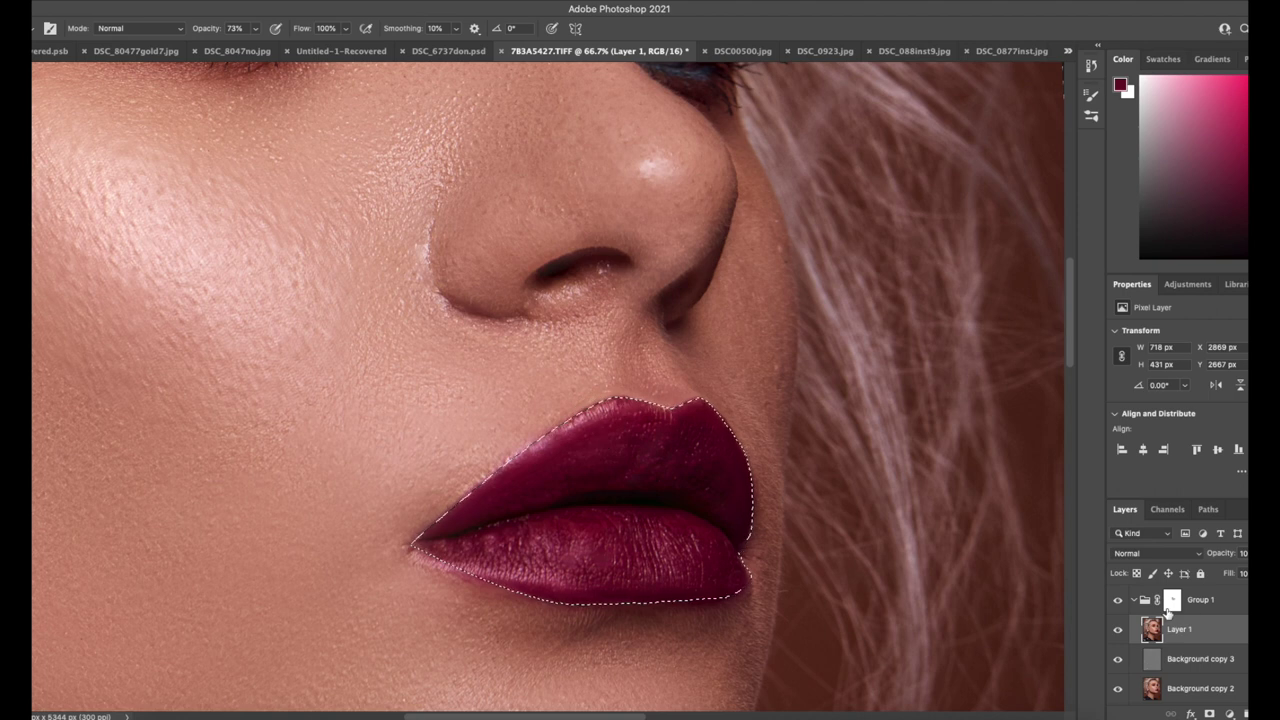
key("ctrl+z")
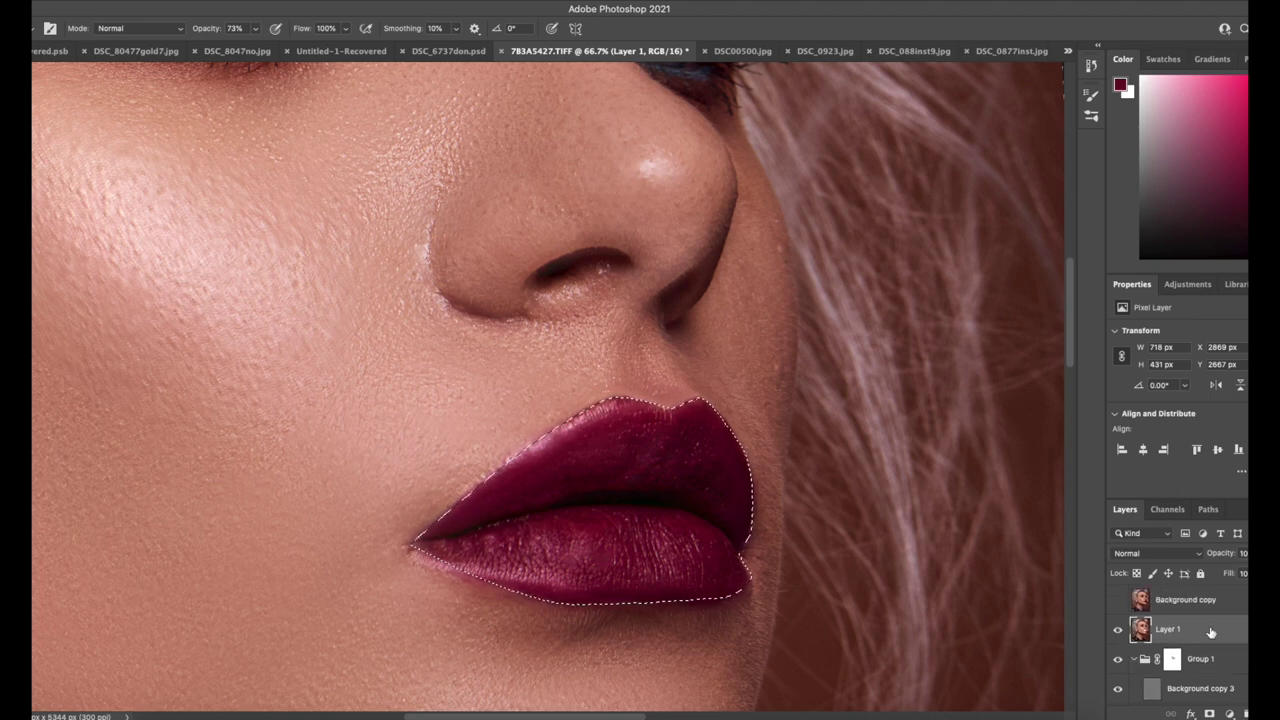
right_click(1199, 632)
key("Escape")
mouse_move(1170, 636)
left_mouse_down()
mouse_move(1181, 694)
mouse_move(1160, 658)
left_mouse_up()
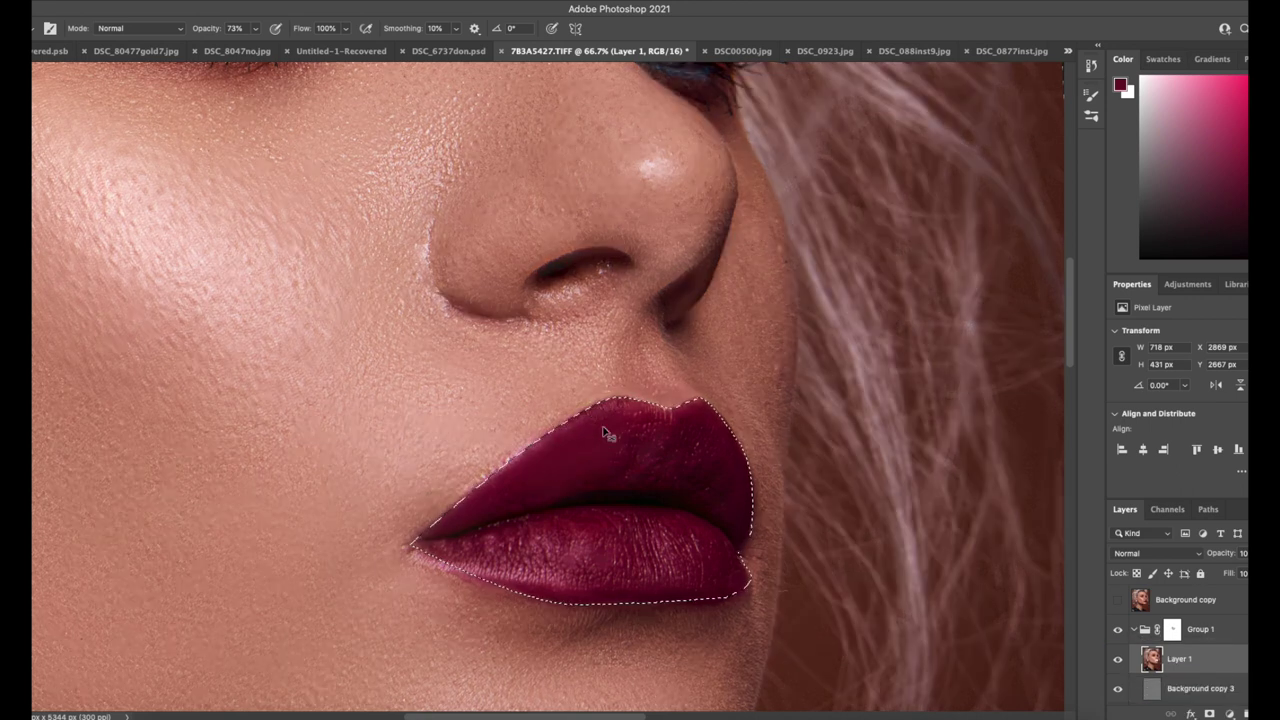
Step: Clear the lip selection with Layer 1 deleted, and duplicate Background copy 2 inside Group 1
key("l")
left_click(726, 572)
key("BackSpace")
left_click(1213, 661)
key("super+j")
Step: Trace a new Pen path from the cupid's bow along the upper lip, around the mouth corner and onto the lower lip
key("p")
left_click(668, 411)
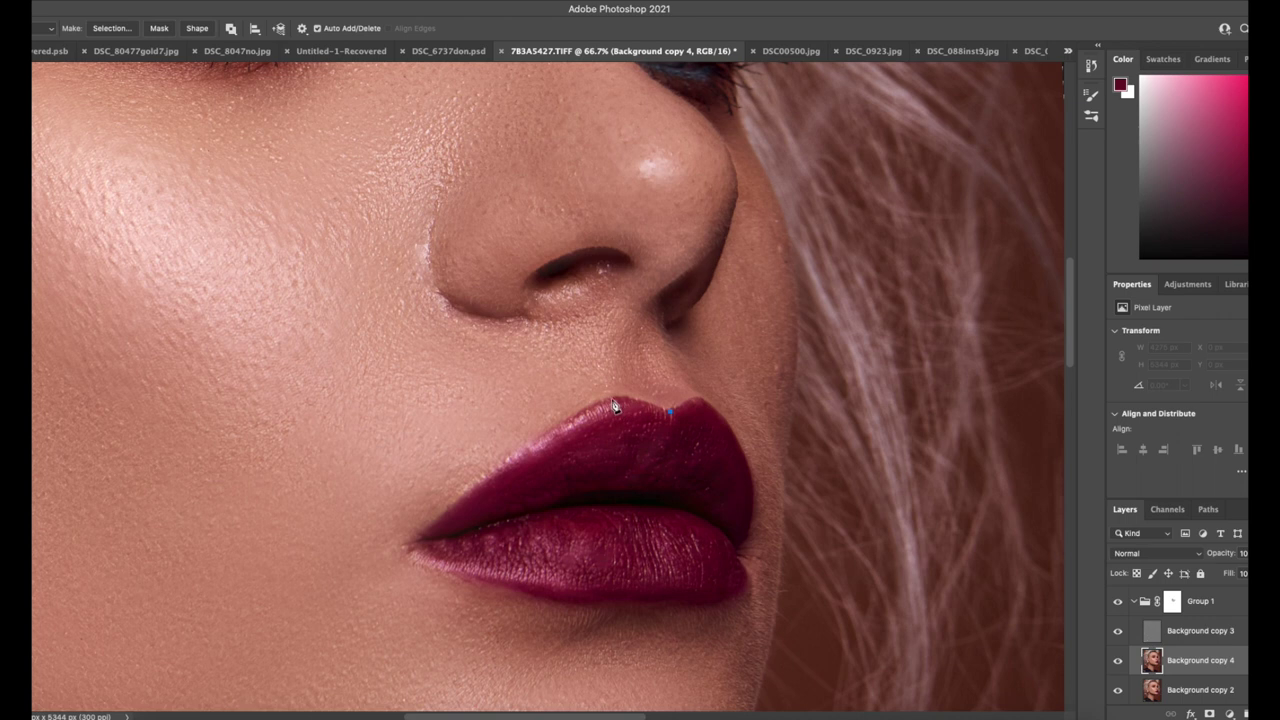
left_click(593, 408)
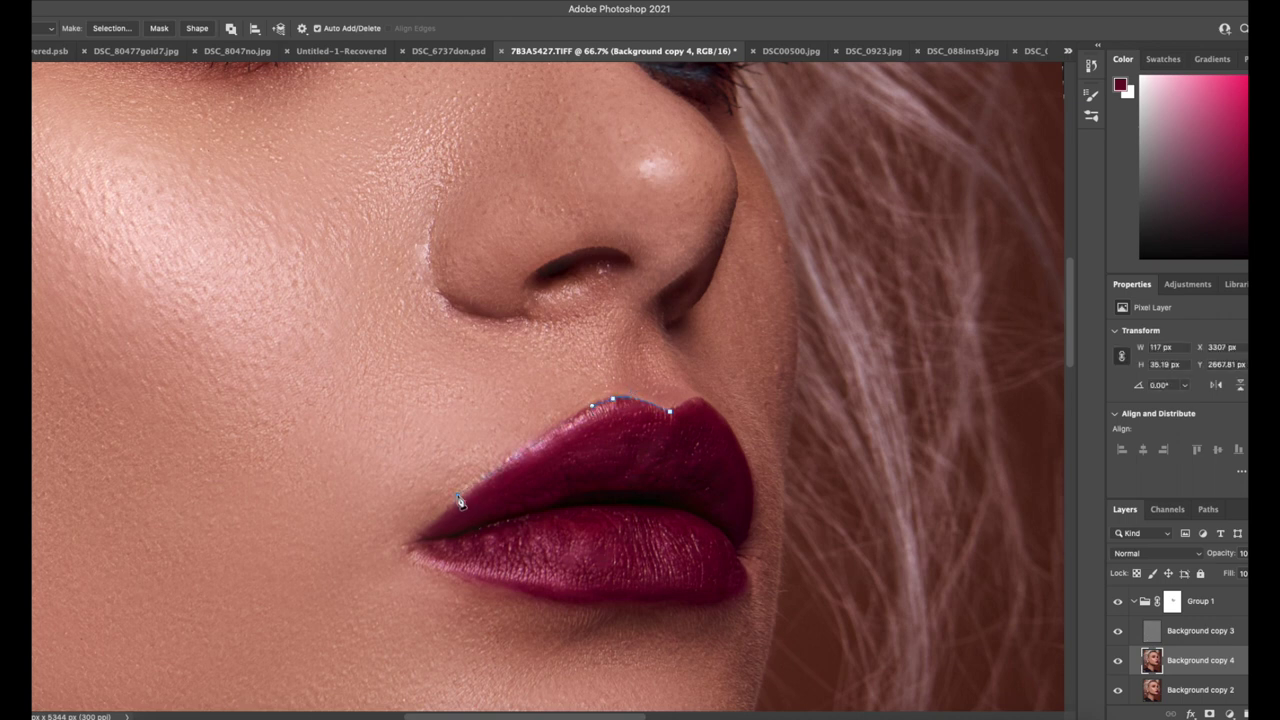
left_click(411, 547)
left_click_drag(545, 597, 580, 605)
Step: Continue the path around the far side of the lips, close it at the cupid's bow and convert it to a selection
left_click_drag(736, 594, 765, 486)
key("super+z")
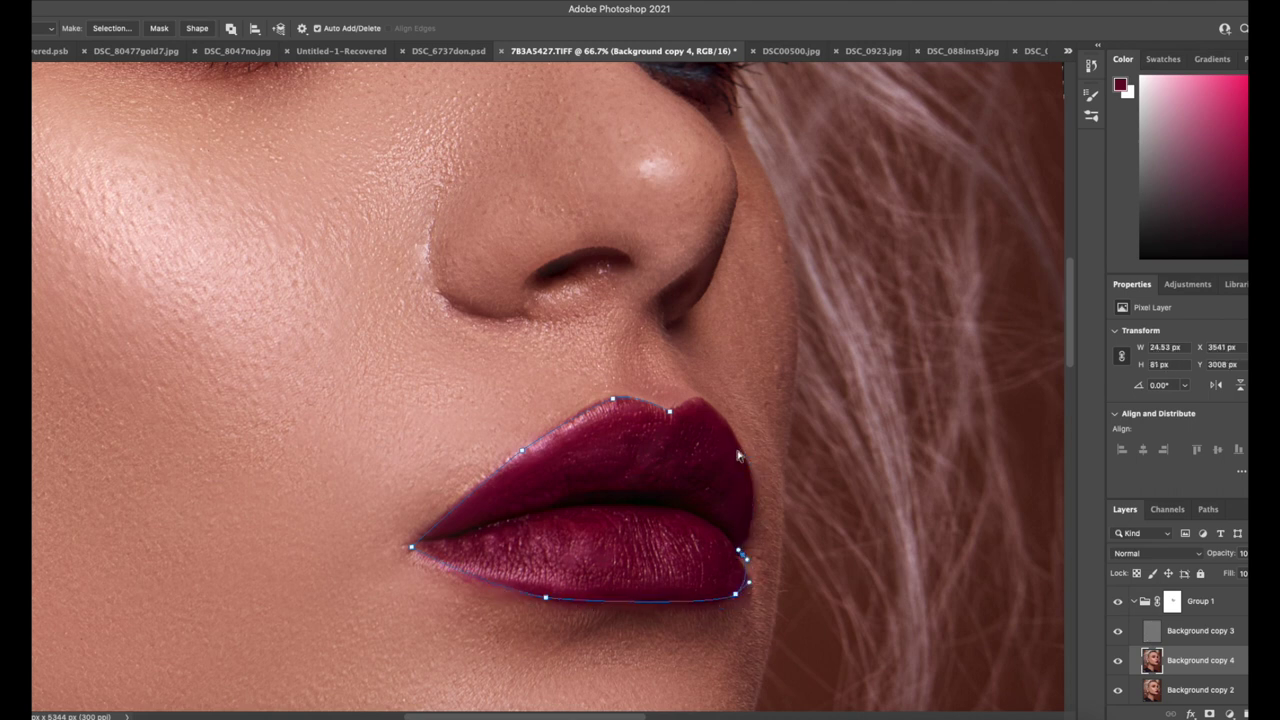
left_click_drag(751, 491, 725, 418)
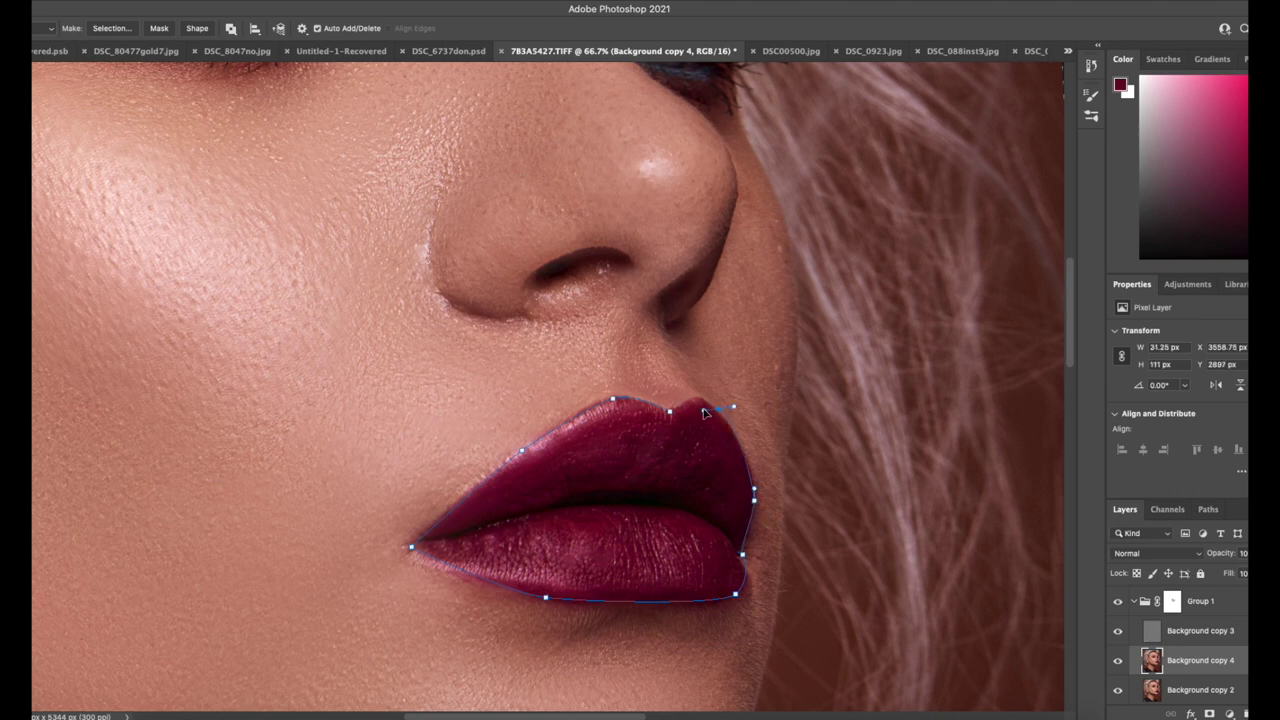
left_click(699, 399)
left_click(674, 420)
right_click(624, 483)
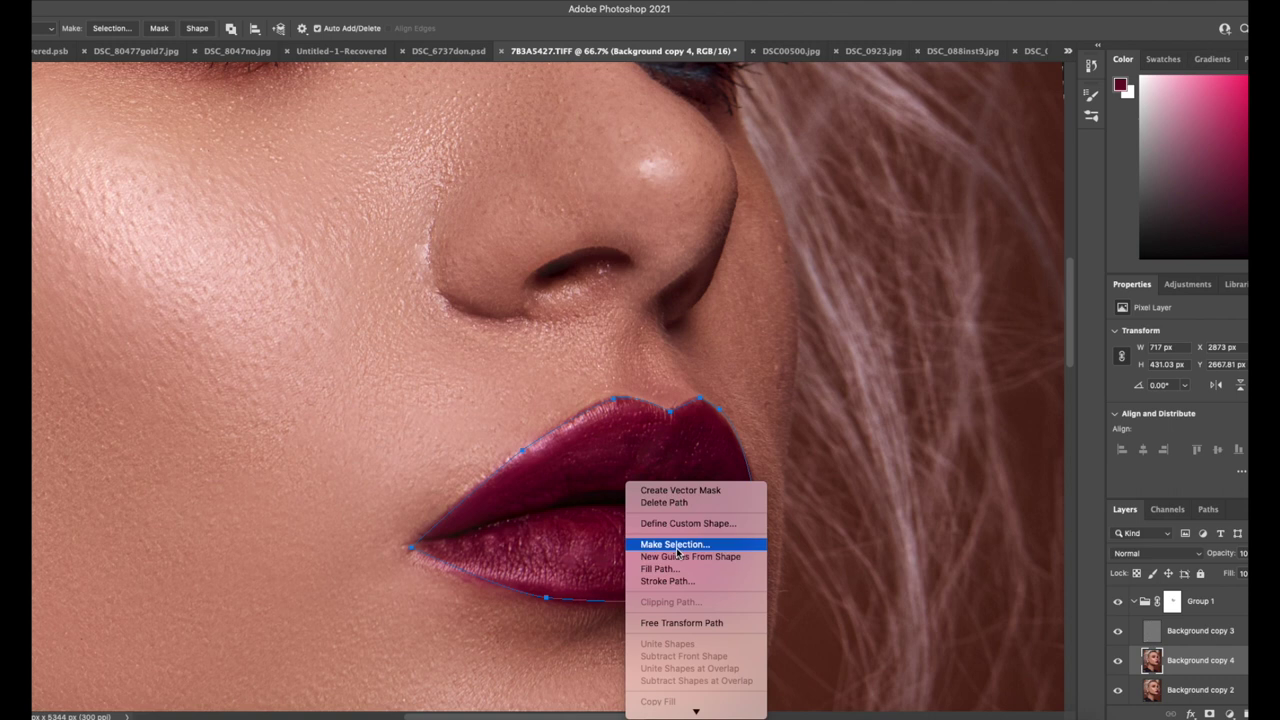
left_click(680, 538)
left_click(699, 297)
Step: Paint sampled dark lip colours over the upper and lower lips inside the selection on Background copy 4
key("b")
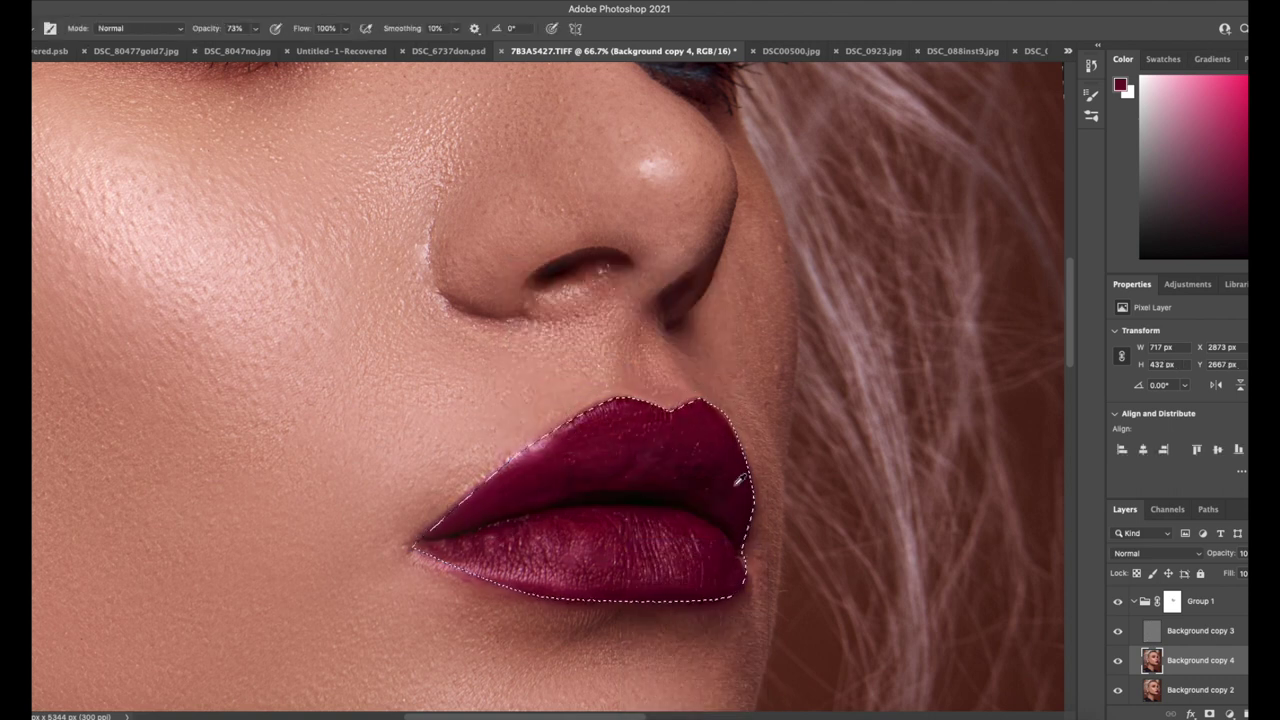
left_click(586, 571, "alt")
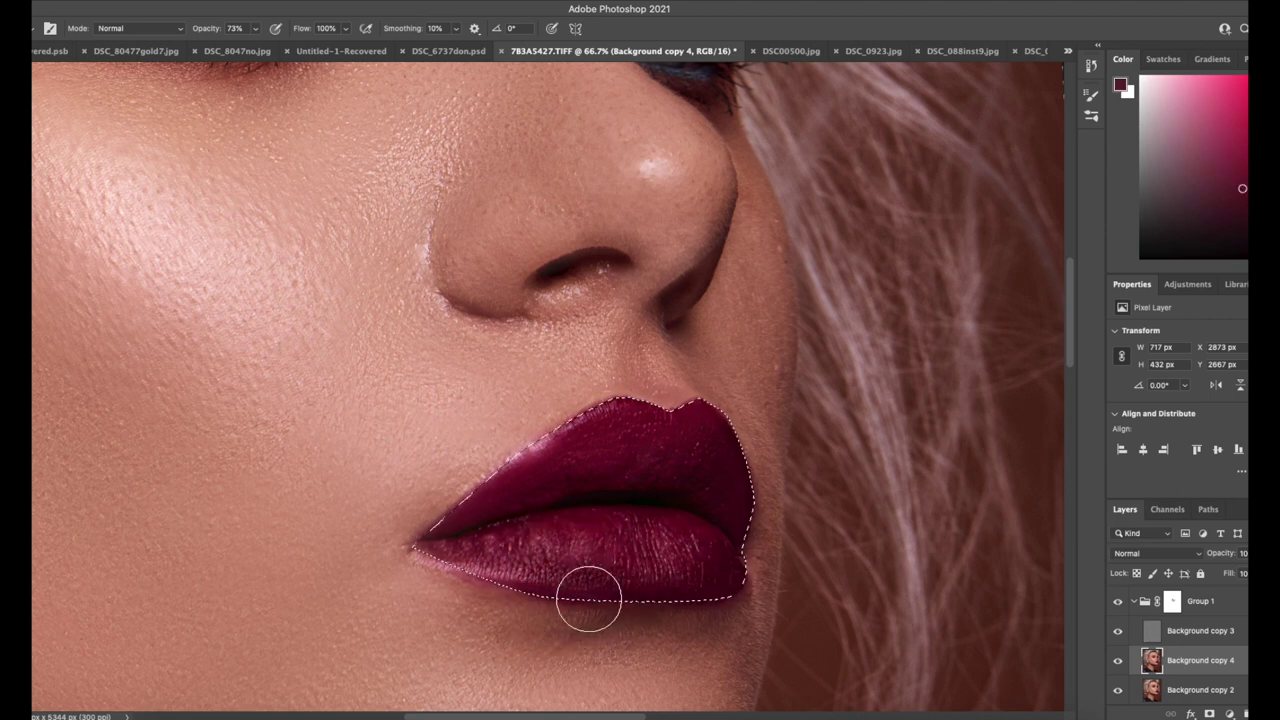
left_click(668, 580, "alt")
left_click_drag(655, 590, 547, 592)
left_click(463, 552, "alt")
left_click_drag(463, 552, 563, 598)
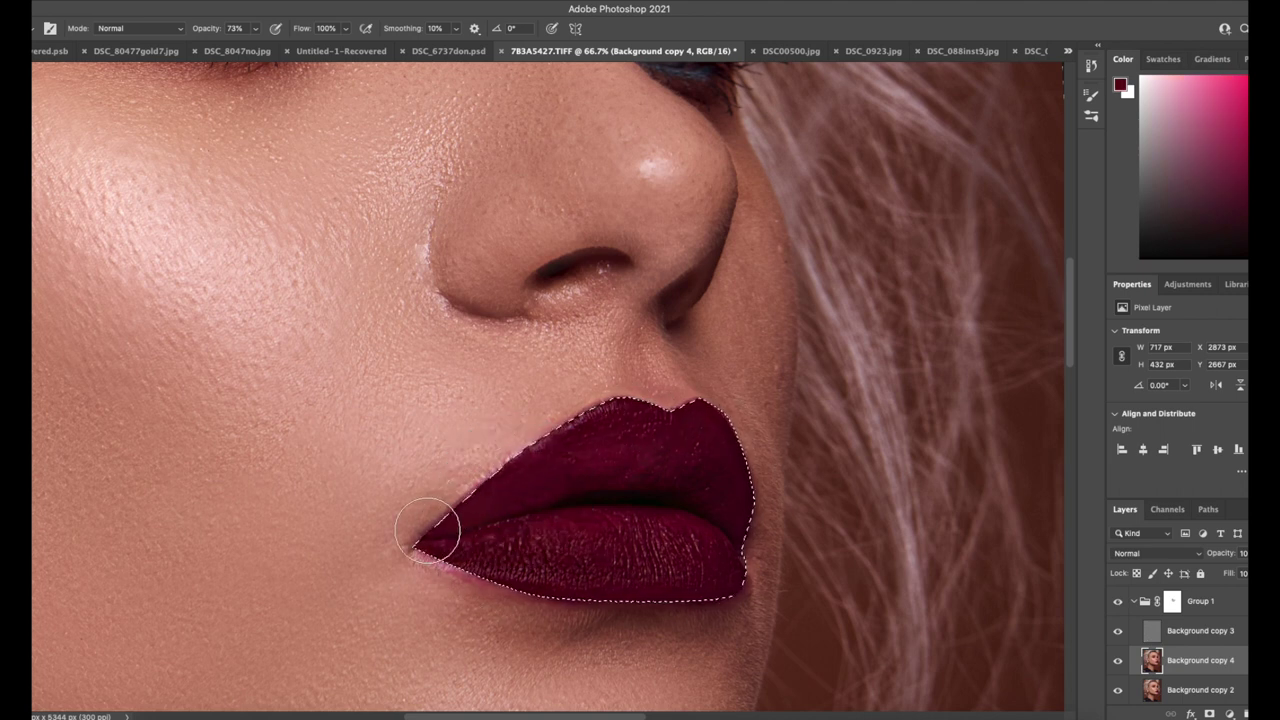
left_click(18, 508)
mouse_move(476, 556)
left_mouse_down()
mouse_move(420, 557)
mouse_move(486, 580)
left_mouse_up()
Step: Clone smooth lip texture over the shiny, uneven spots on the lips on the Background copy 3 texture layer
mouse_move(638, 300)
left_mouse_down()
mouse_move(668, 319)
mouse_move(552, 451)
left_mouse_up()
key("b")
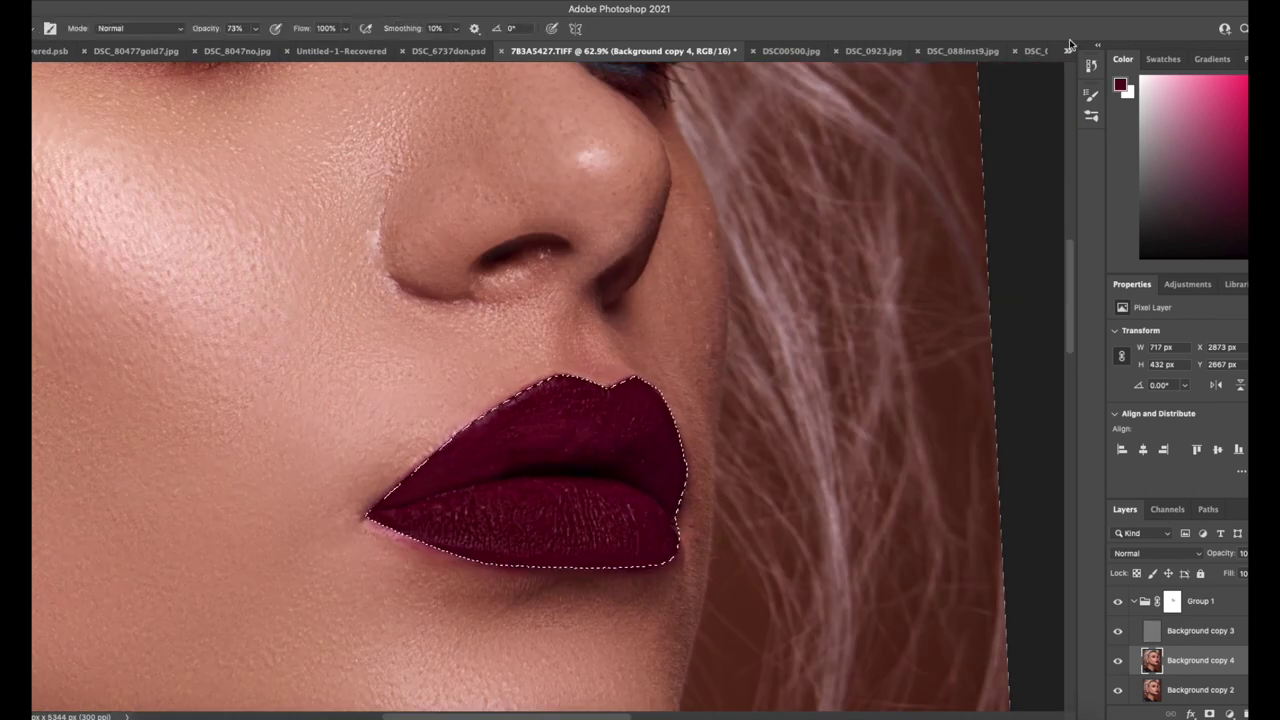
key("z")
left_click_drag(517, 376, 938, 564)
key("l")
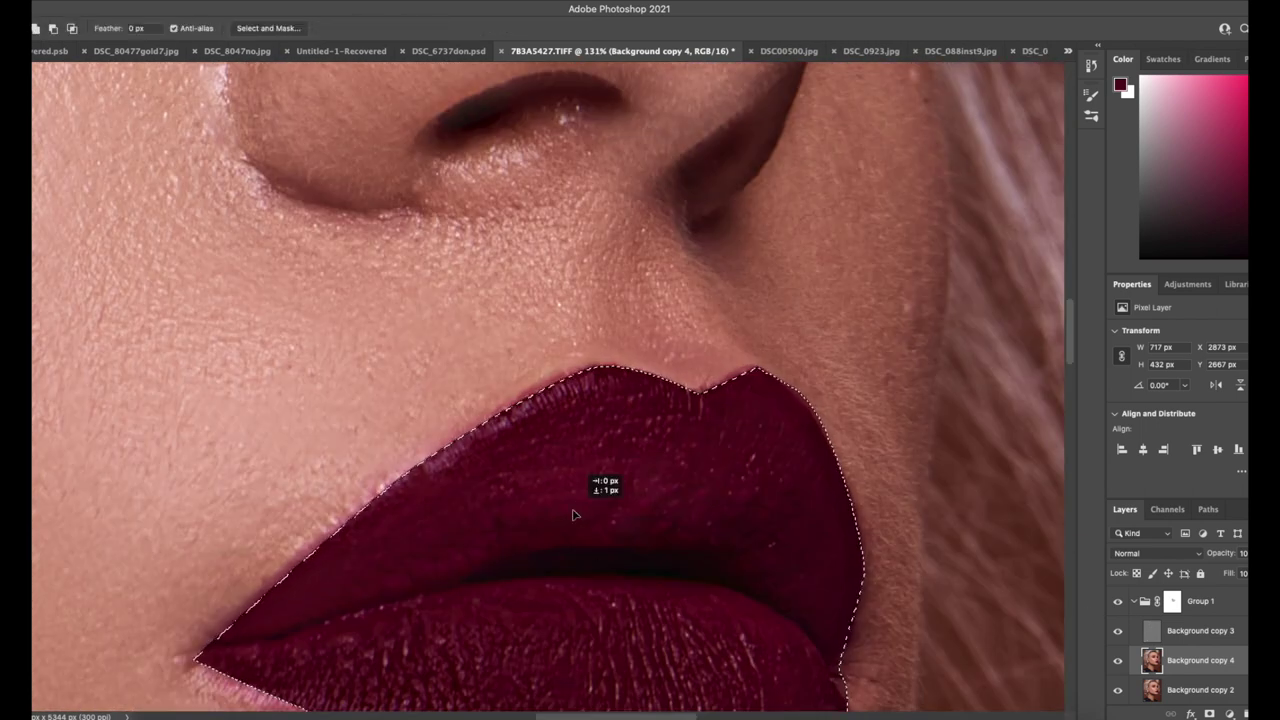
key("b")
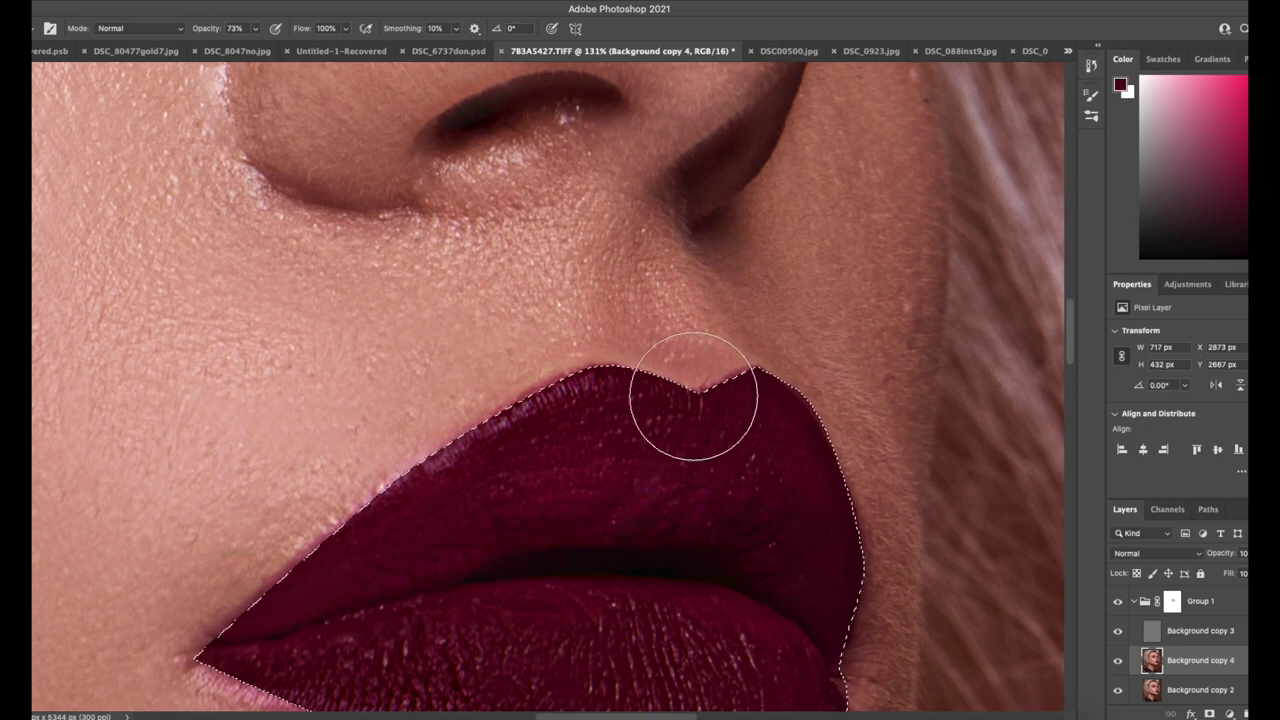
key("alt+bracketright")
key("s")
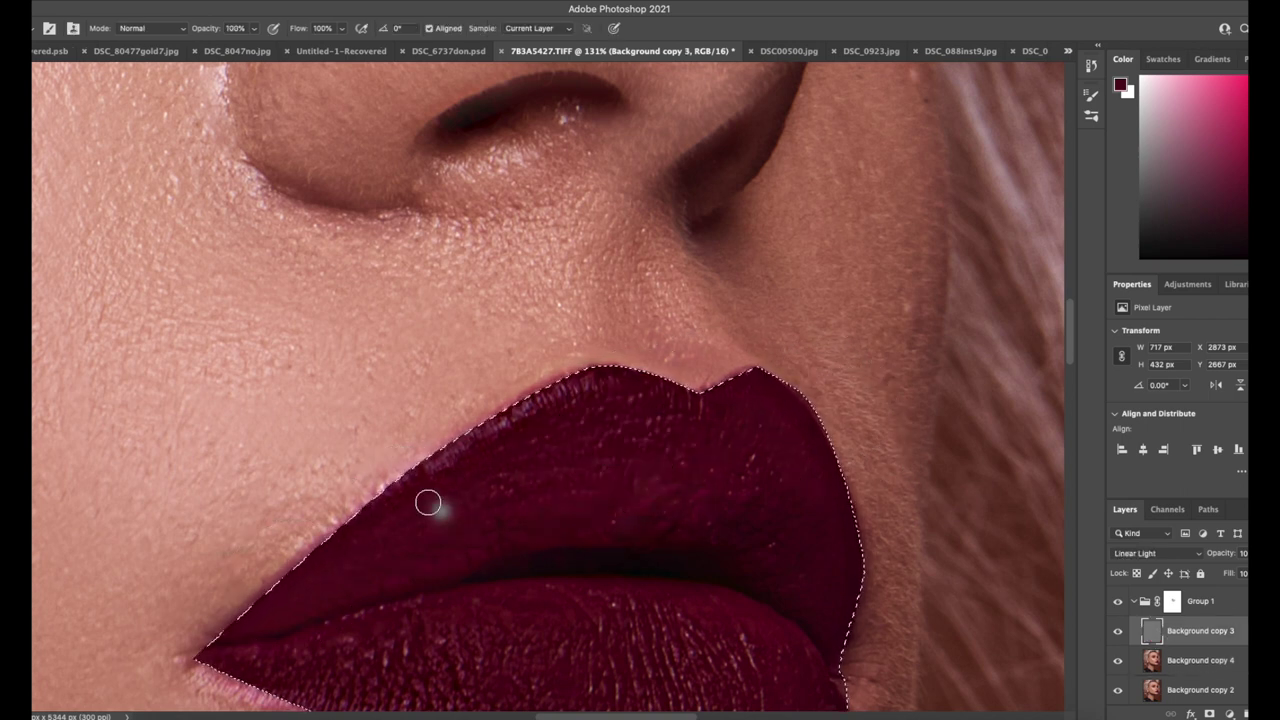
left_click_drag(467, 498, 520, 492)
left_click_drag(617, 495, 738, 460)
mouse_move(640, 530)
left_mouse_down()
mouse_move(648, 500)
mouse_move(702, 454)
left_mouse_up()
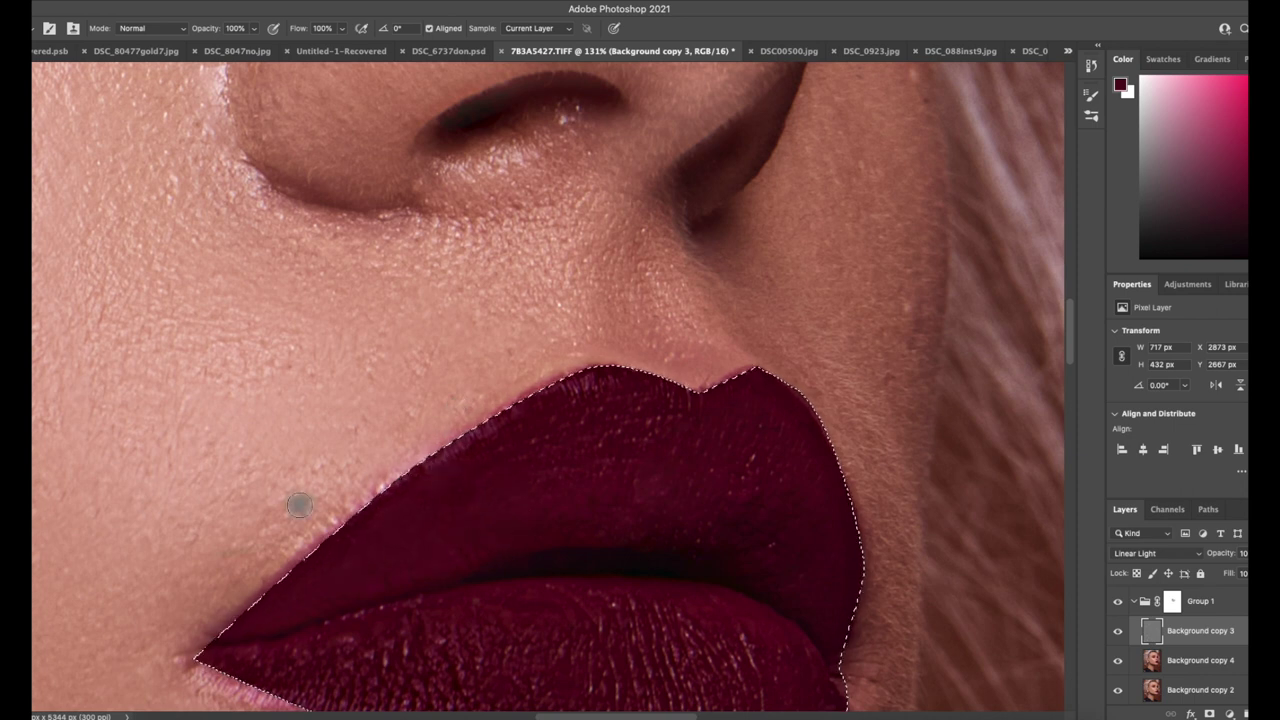
scroll(300, 505, "down", 5)
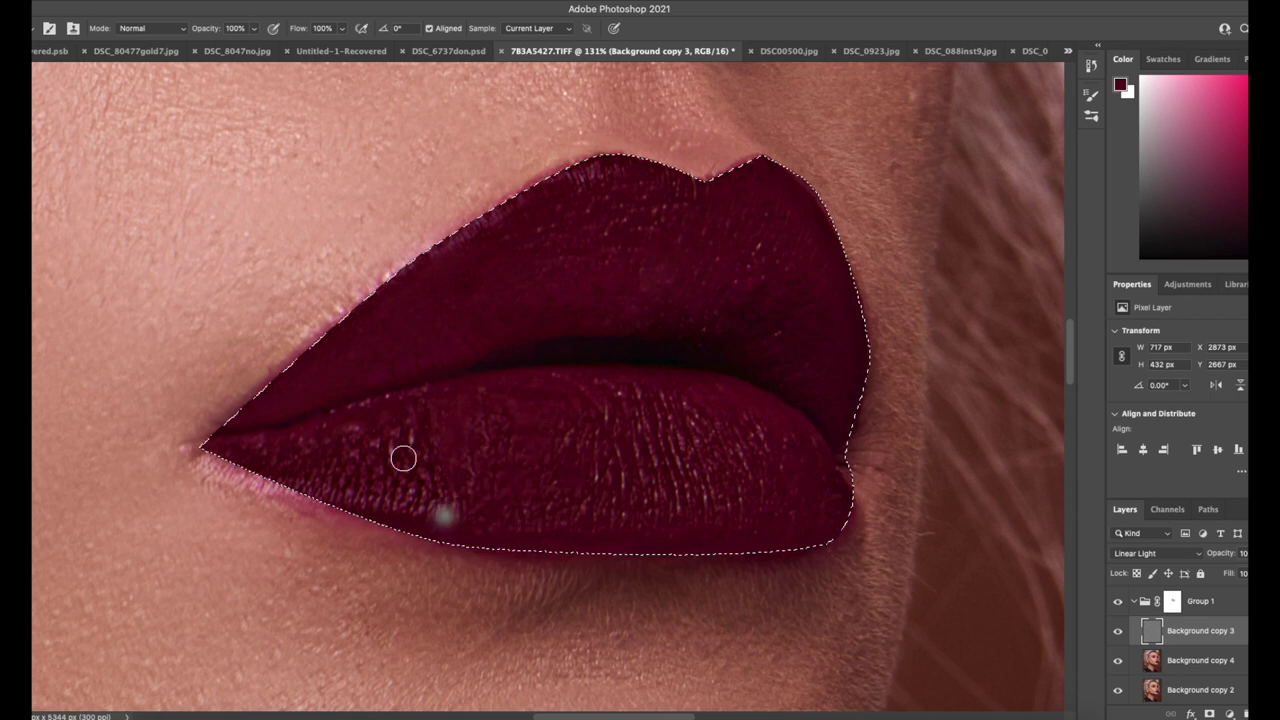
left_click(489, 502, "alt")
Step: Invert the lip selection and clone clean skin texture around the outside of the lip outline on Background copy 3
key("z")
mouse_move(163, 494)
left_mouse_down()
mouse_move(30, 447)
mouse_move(71, 458)
left_mouse_up()
left_click(862, 1)
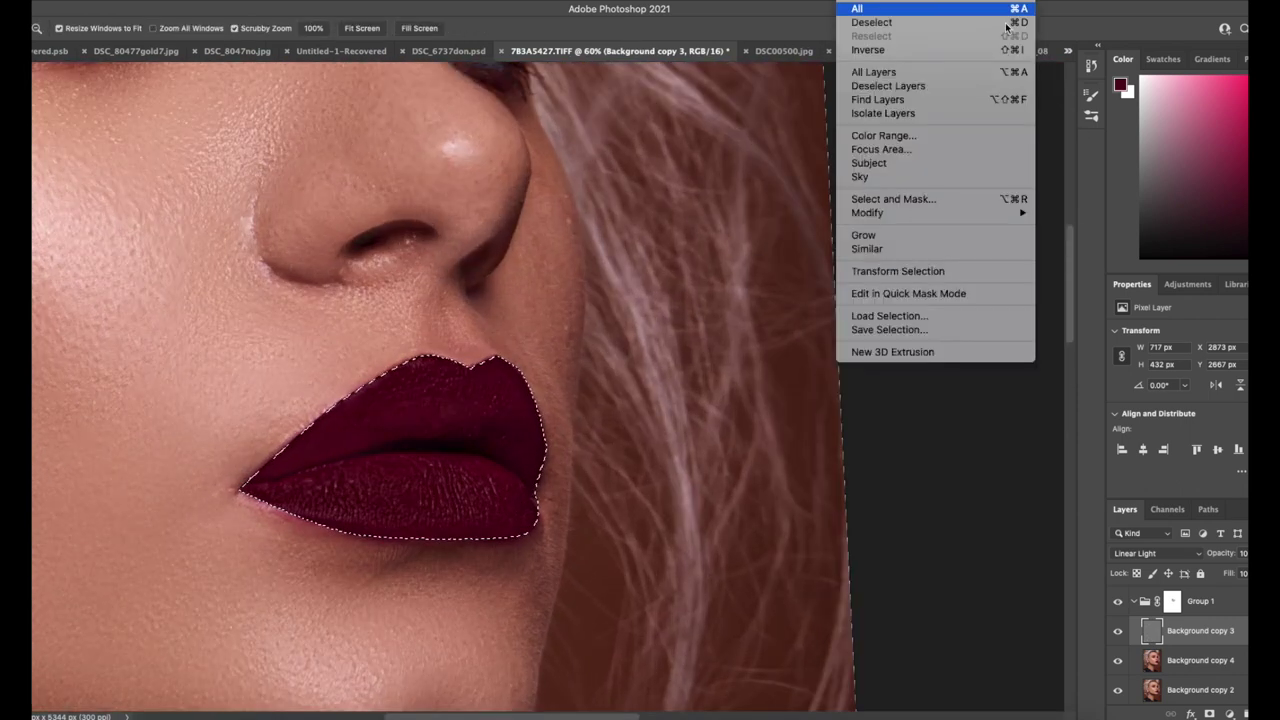
left_click(952, 49)
left_click_drag(323, 340, 346, 355)
left_click_drag(240, 495, 277, 492)
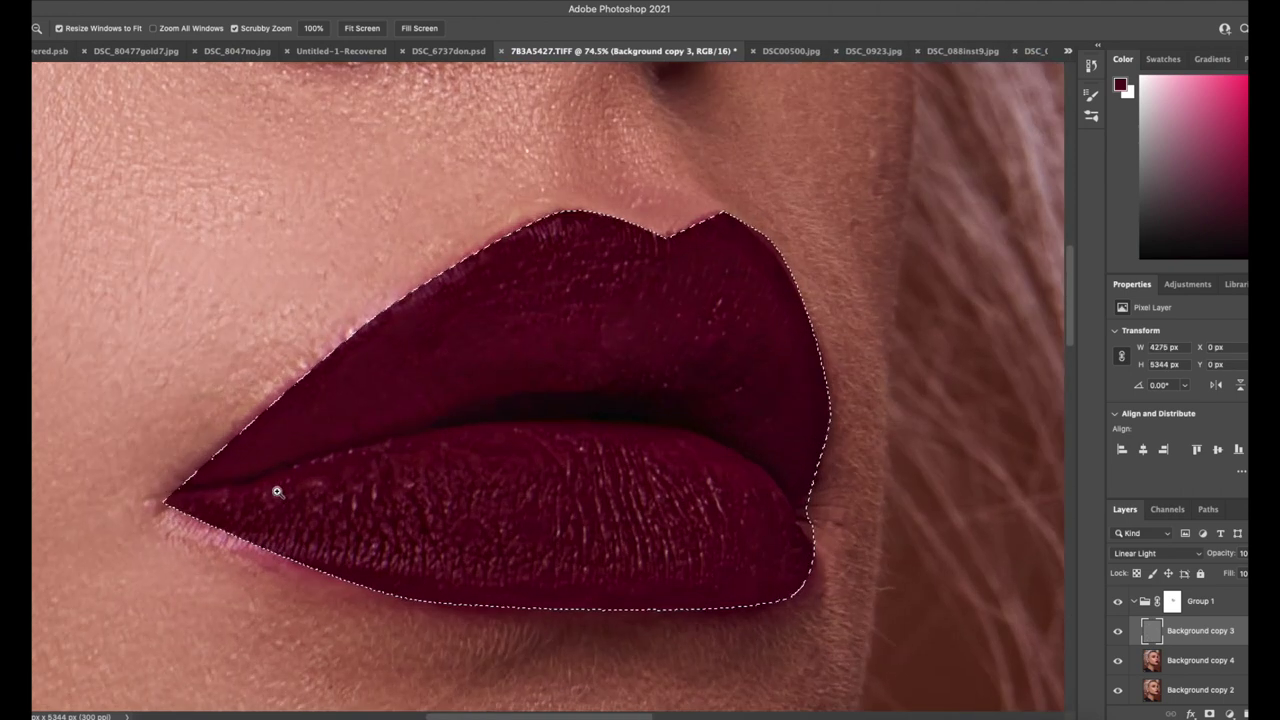
key("s")
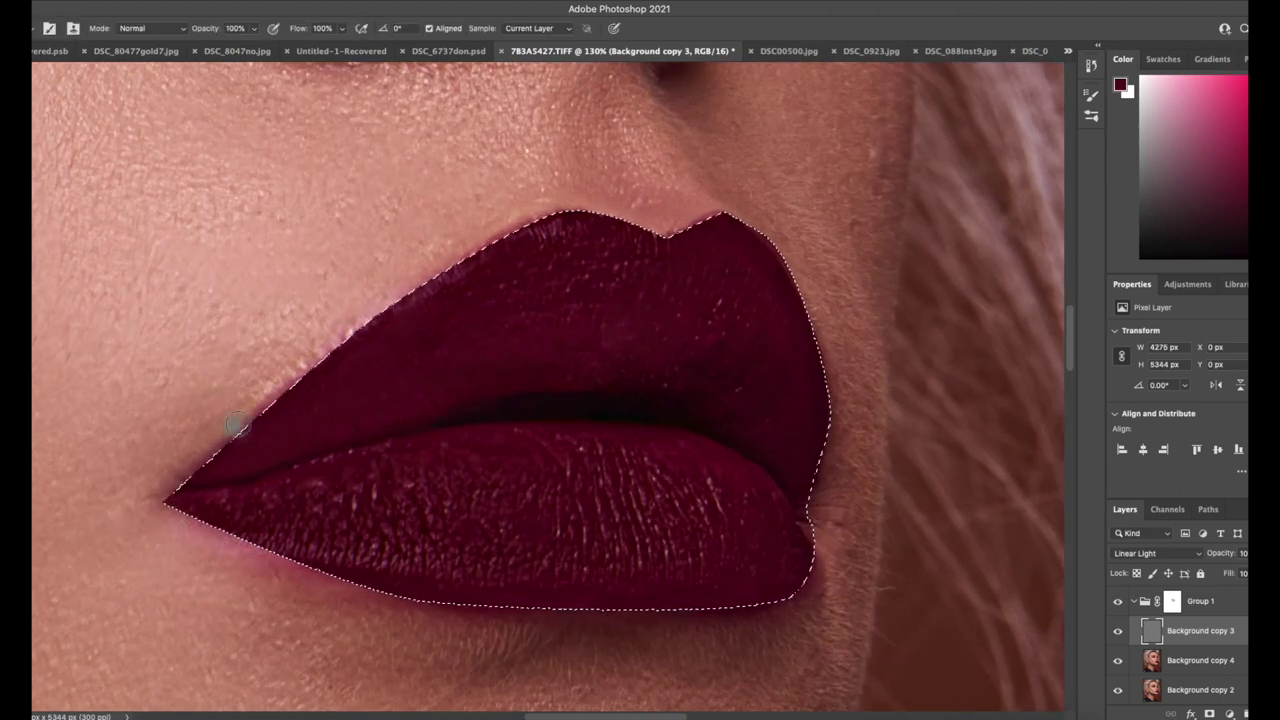
left_click(422, 178, "alt")
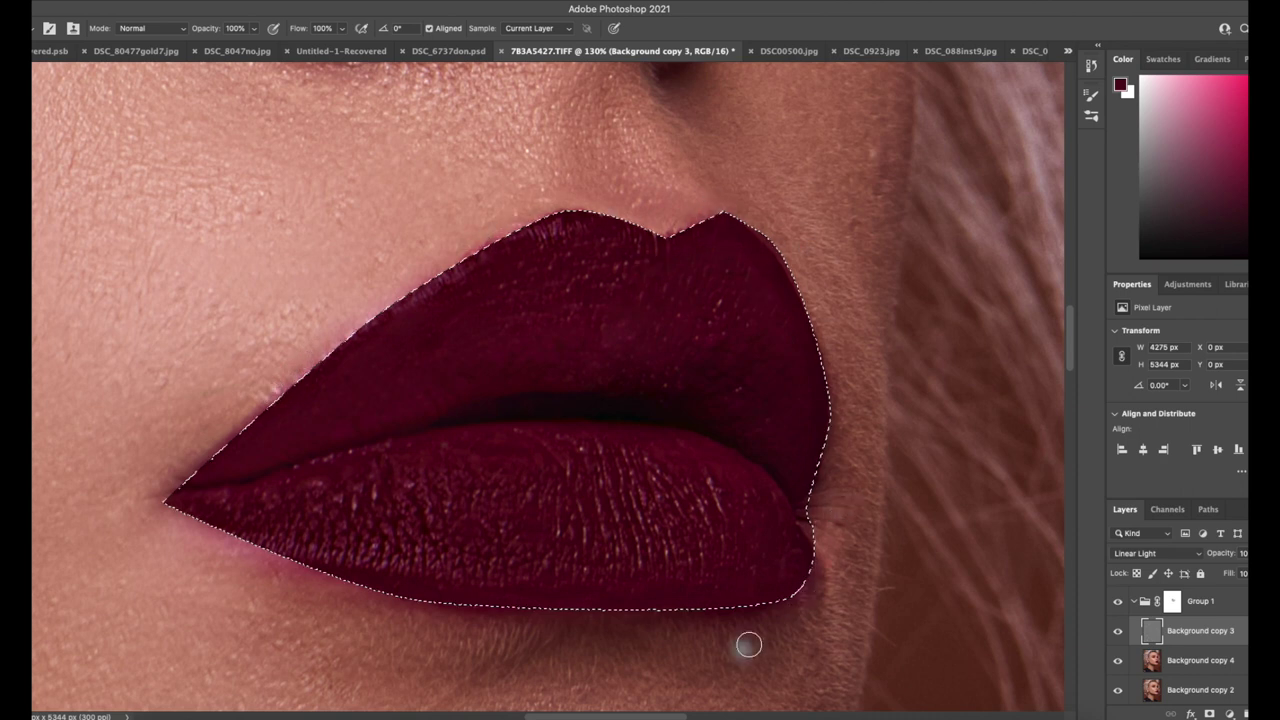
Step: Paint sampled skin tone around the outer edge of the upper lip on Background copy 4 with the brush at 27% opacity
left_click(1200, 660)
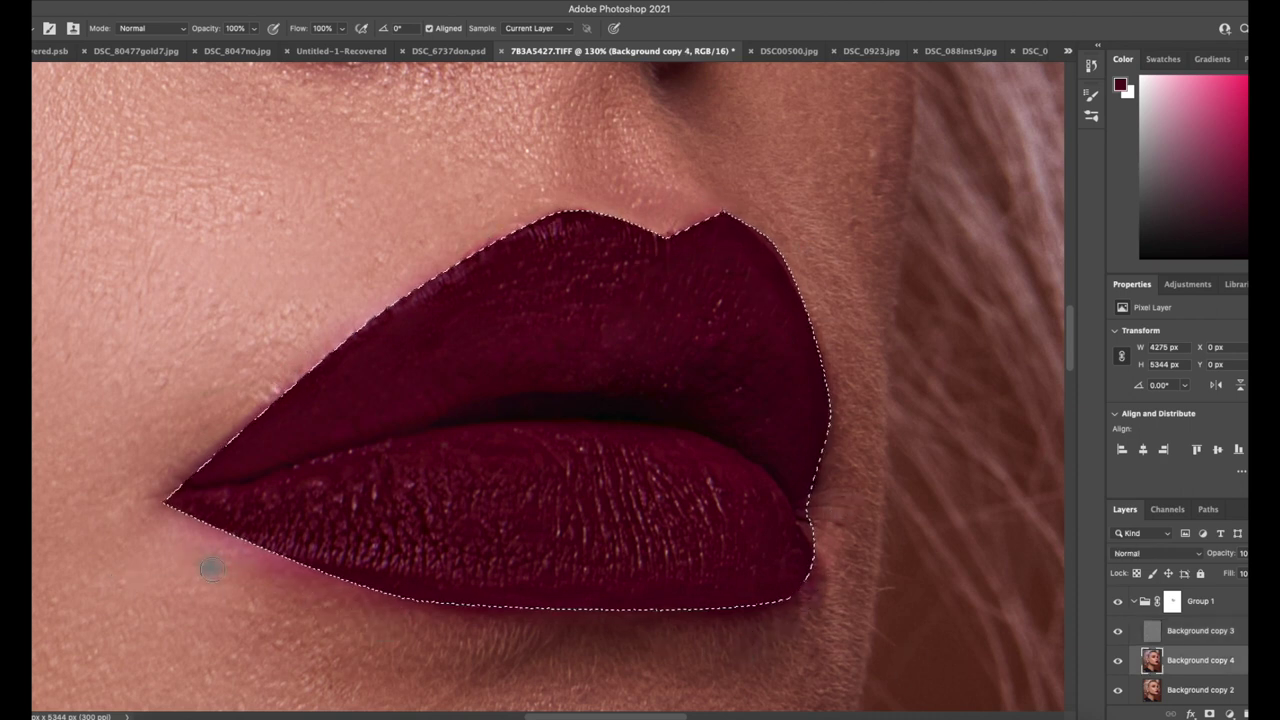
key("b")
left_click(200, 580, "alt")
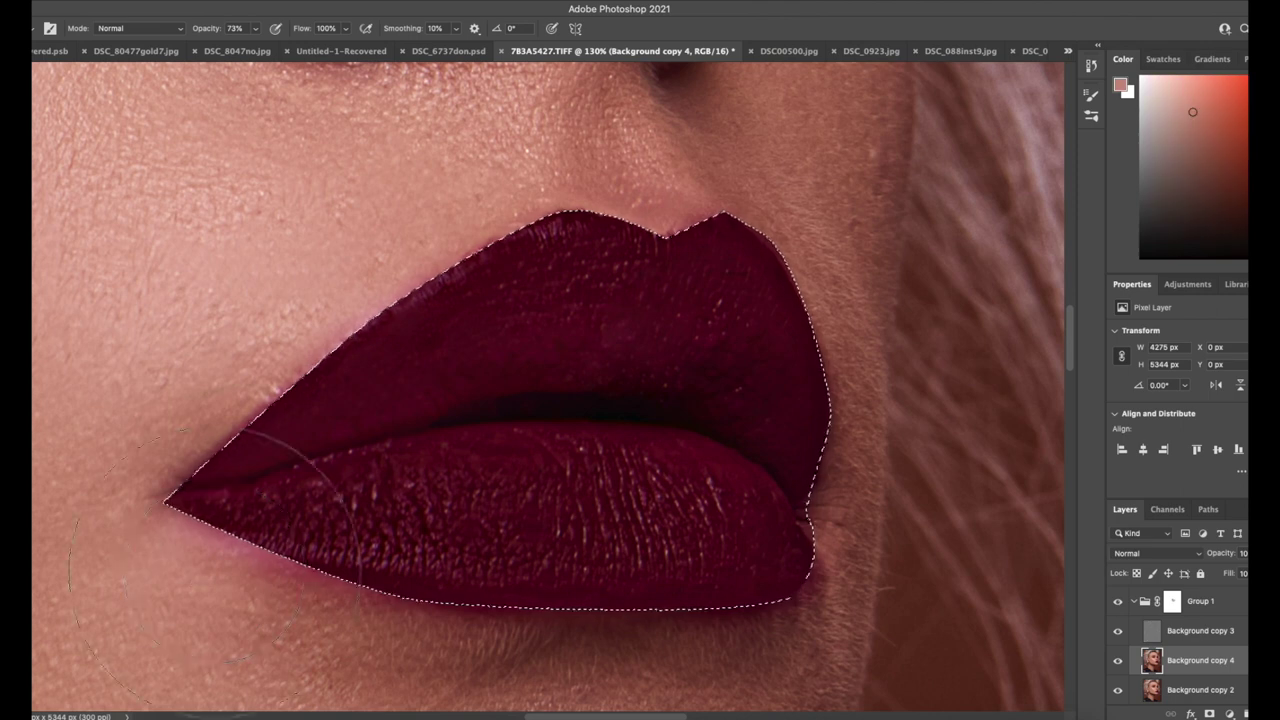
key("2")
key("7")
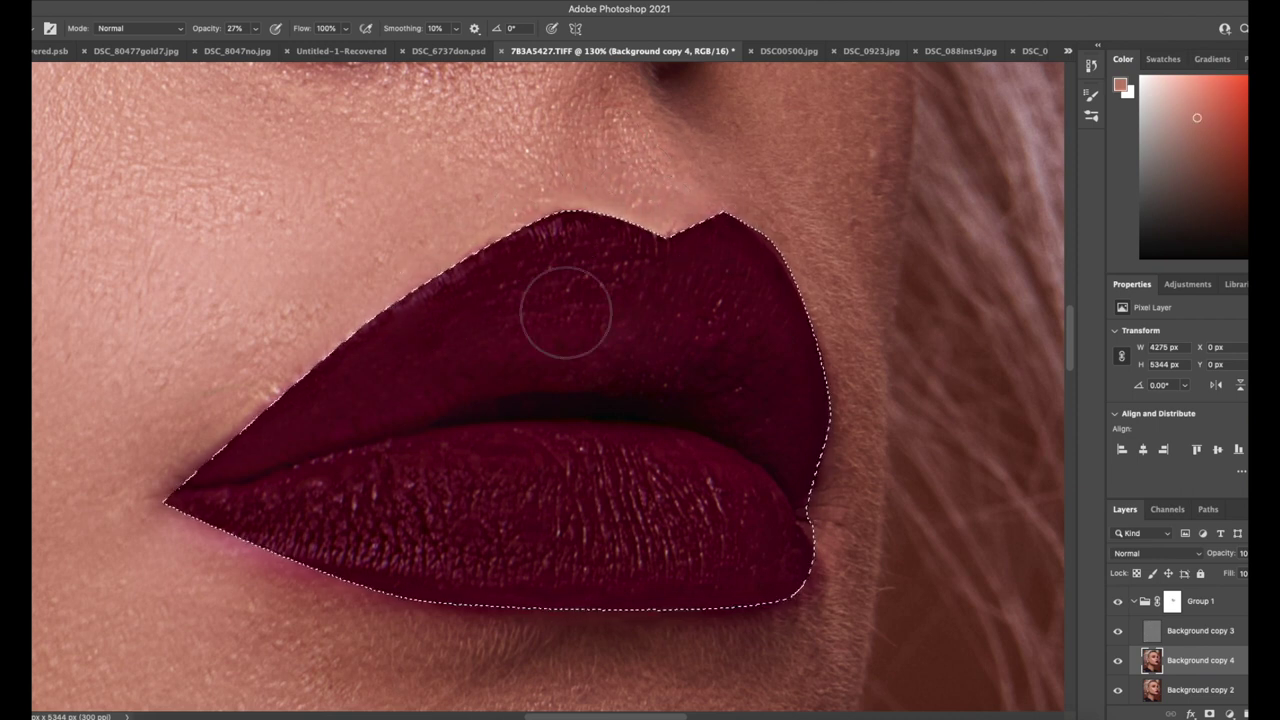
Step: Cover the magenta fringe beneath the lower lip and mouth corner with repeatedly sampled skin tones
mouse_move(387, 588)
left_mouse_down()
mouse_move(357, 622)
mouse_move(497, 627)
left_mouse_up()
left_click(643, 562, "alt")
left_click_drag(631, 557, 622, 574)
left_click(604, 588, "alt")
left_click(385, 595, "alt")
left_click_drag(385, 585, 430, 590)
left_click(545, 590, "alt")
left_click_drag(531, 577, 513, 612)
left_click(310, 581, "alt")
left_click_drag(395, 600, 440, 617)
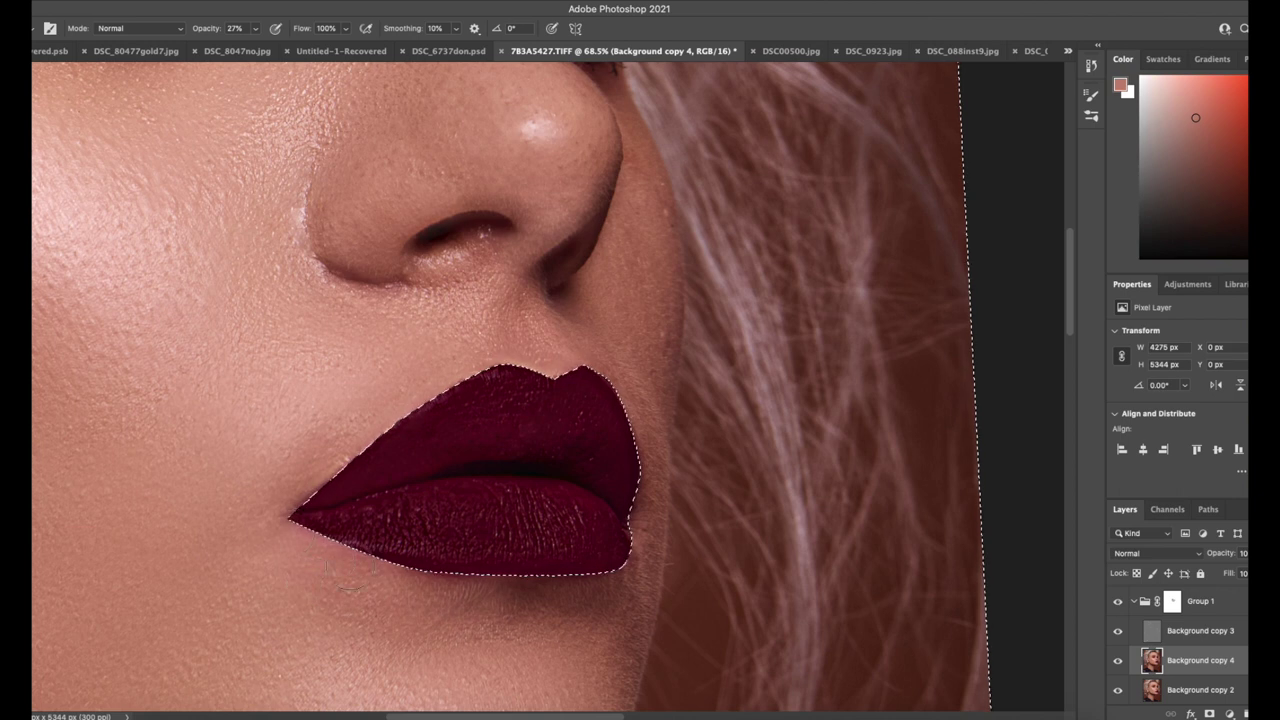
Step: Collapse Group 1 and target its layer mask
key("z")
mouse_move(300, 466)
left_mouse_down()
mouse_move(218, 460)
mouse_move(290, 458)
left_mouse_up()
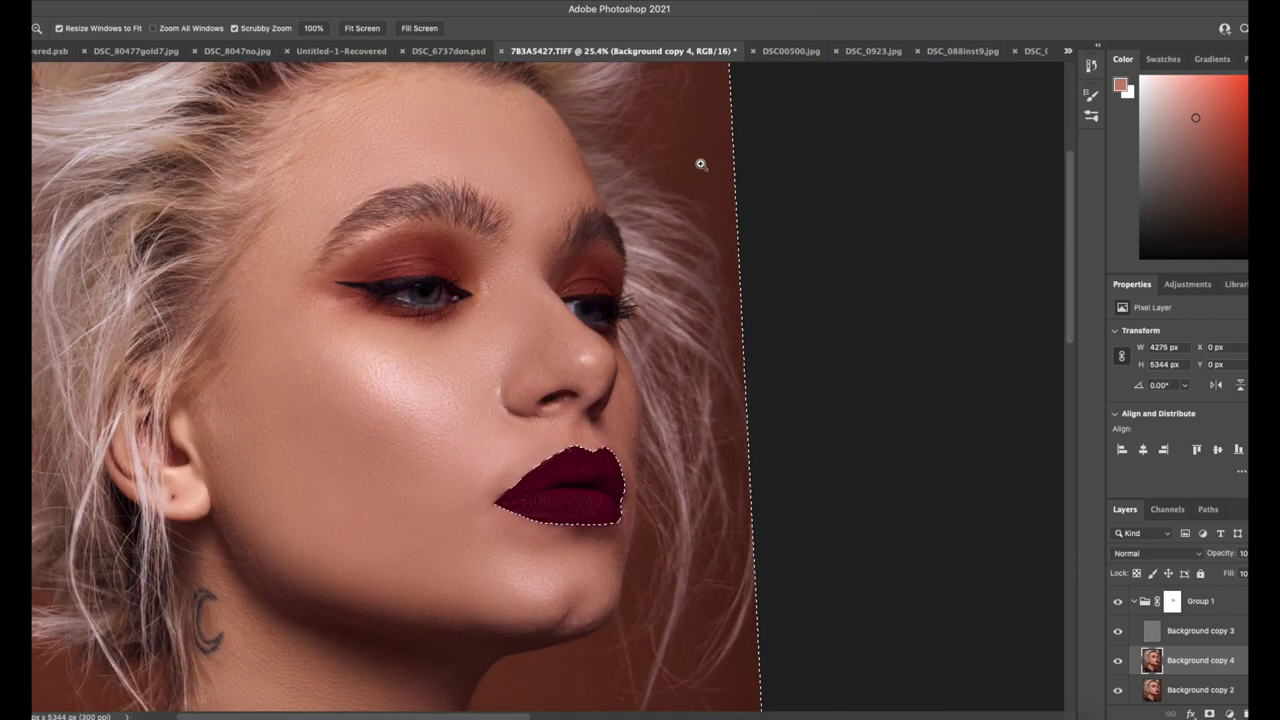
left_click_drag(577, 462, 611, 408)
left_click_drag(757, 337, 818, 349)
left_click(1134, 602)
left_click(1151, 629)
Step: Round off the far peak of the upper lip on Group 1's mask with a black brush at 100% opacity
key("b")
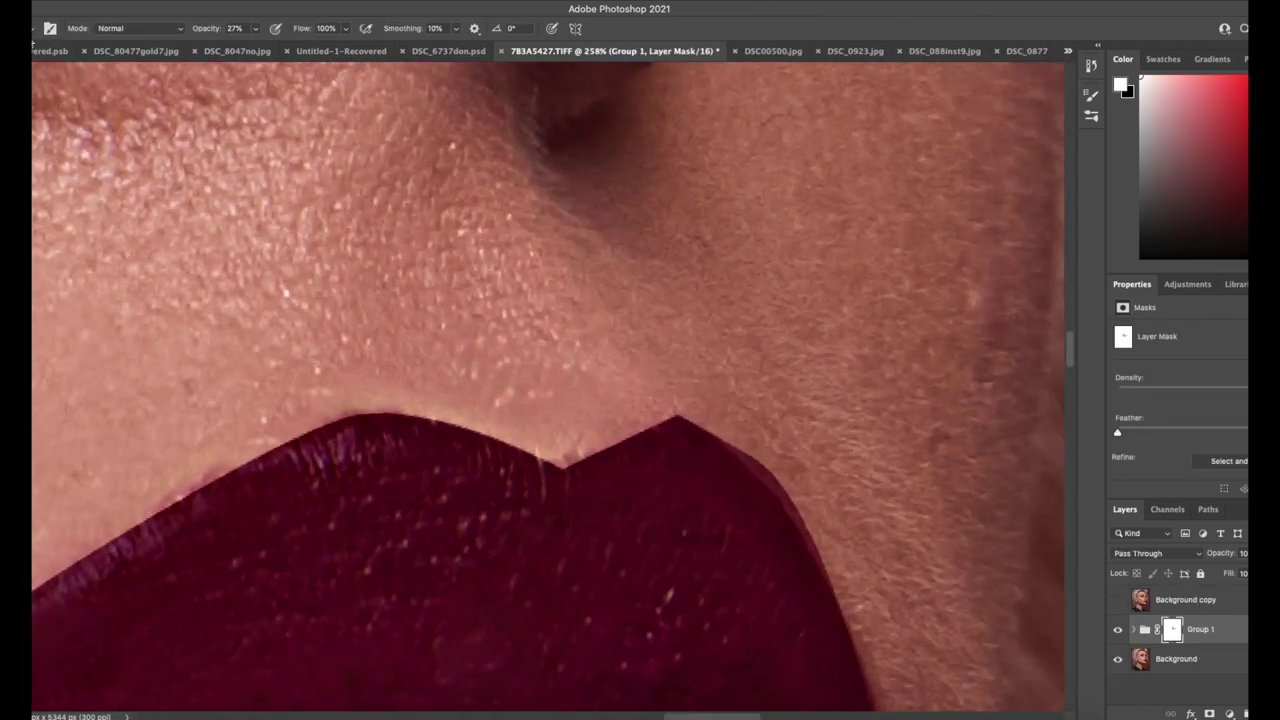
left_click(33, 29)
left_click(44, 264)
left_click_drag(257, 29, 304, 48)
left_click(677, 352)
key("x")
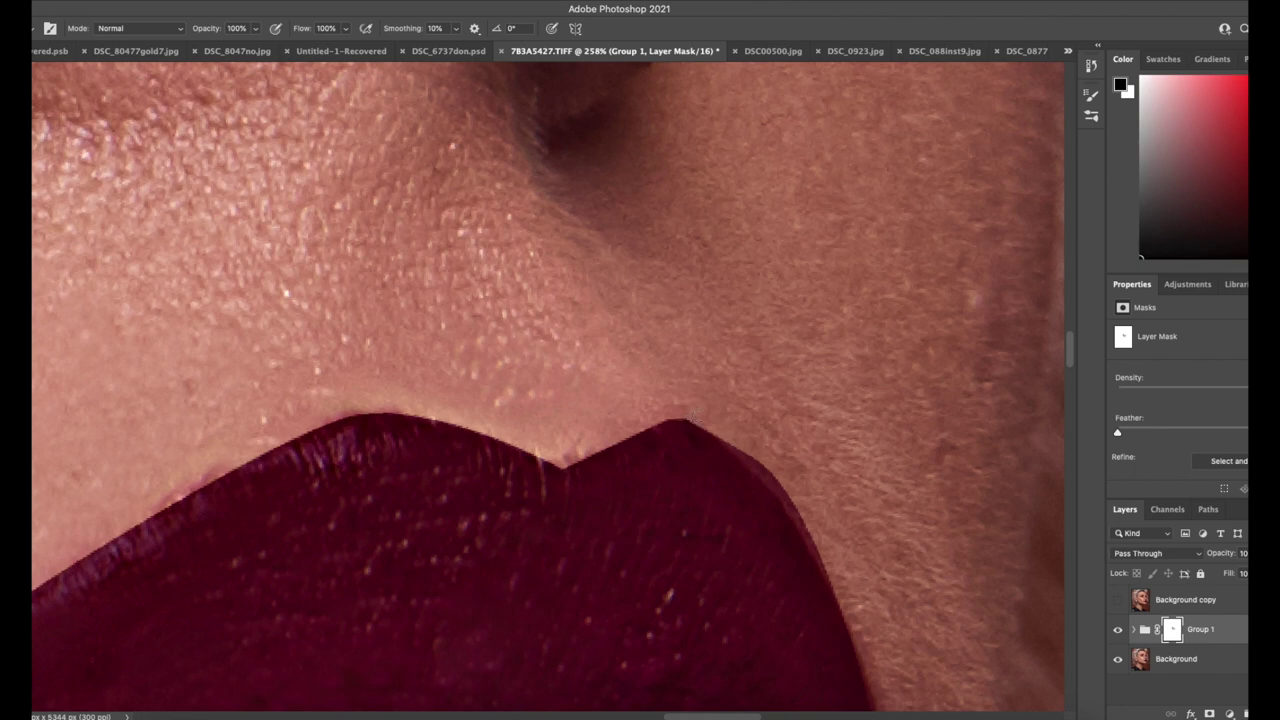
left_click_drag(329, 517, 384, 568)
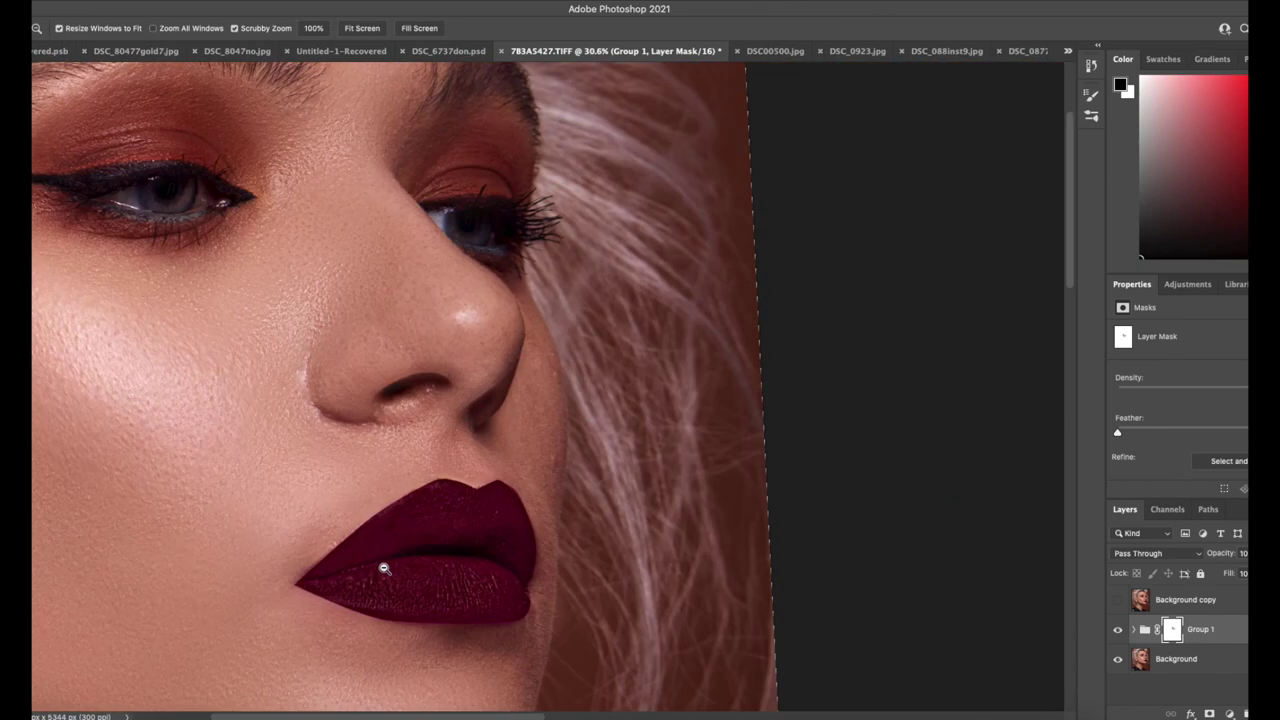